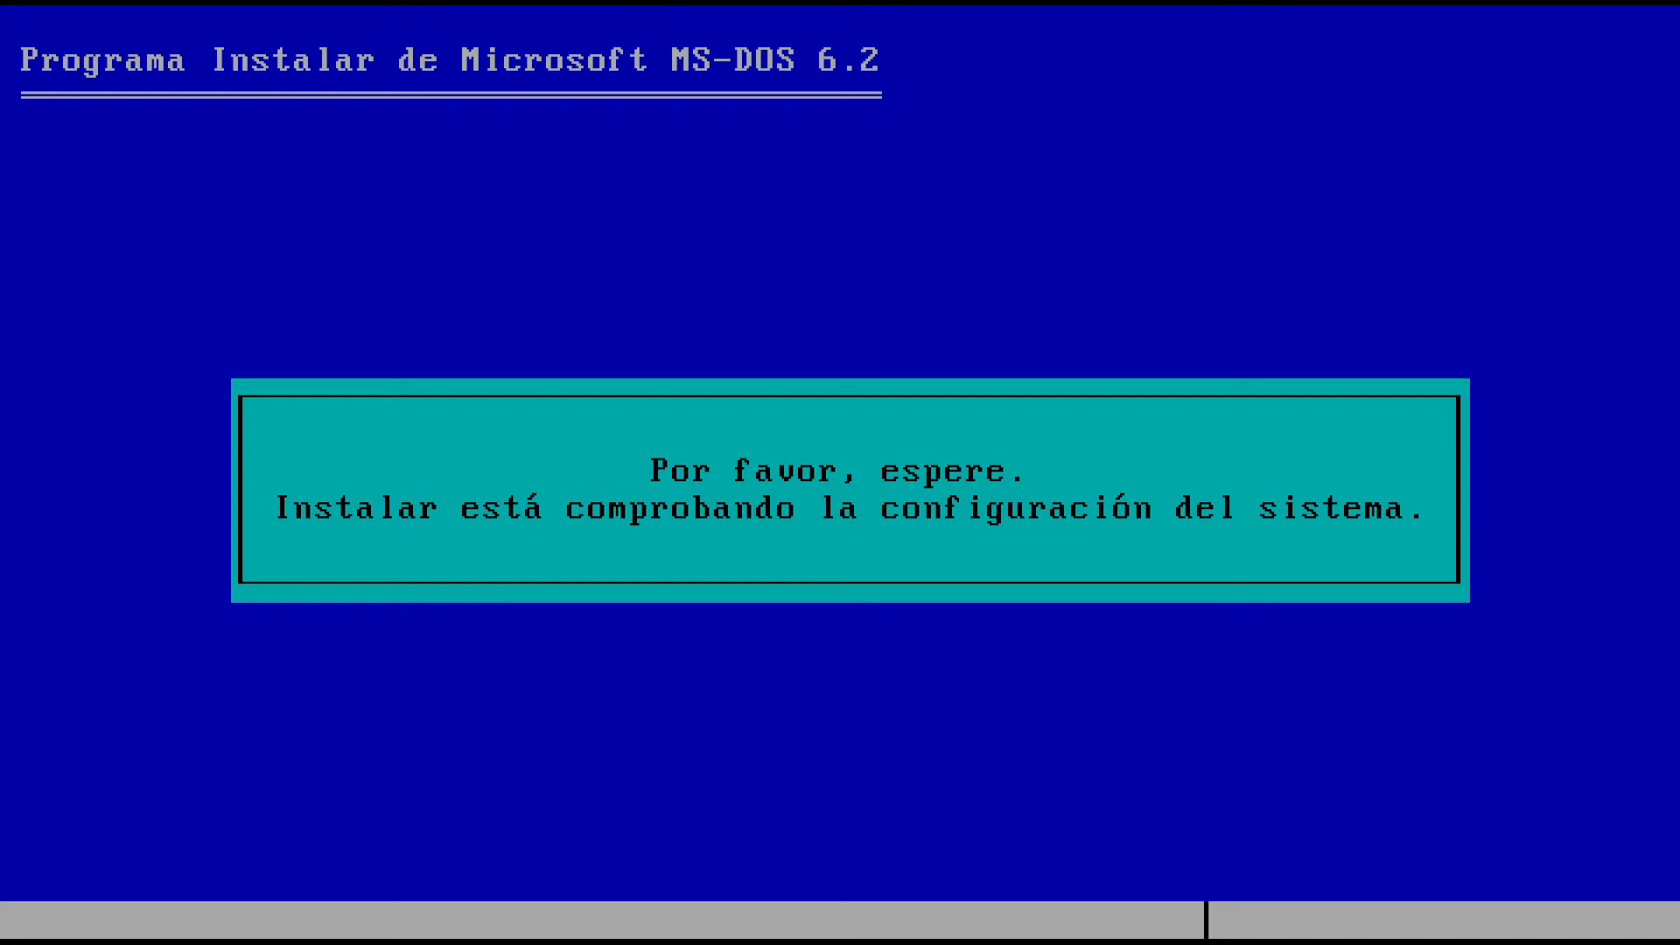
Continue past the MS-DOS 6.2 Setup welcome screen so it checks the system configuration
{"action": "key", "text": "Return"}
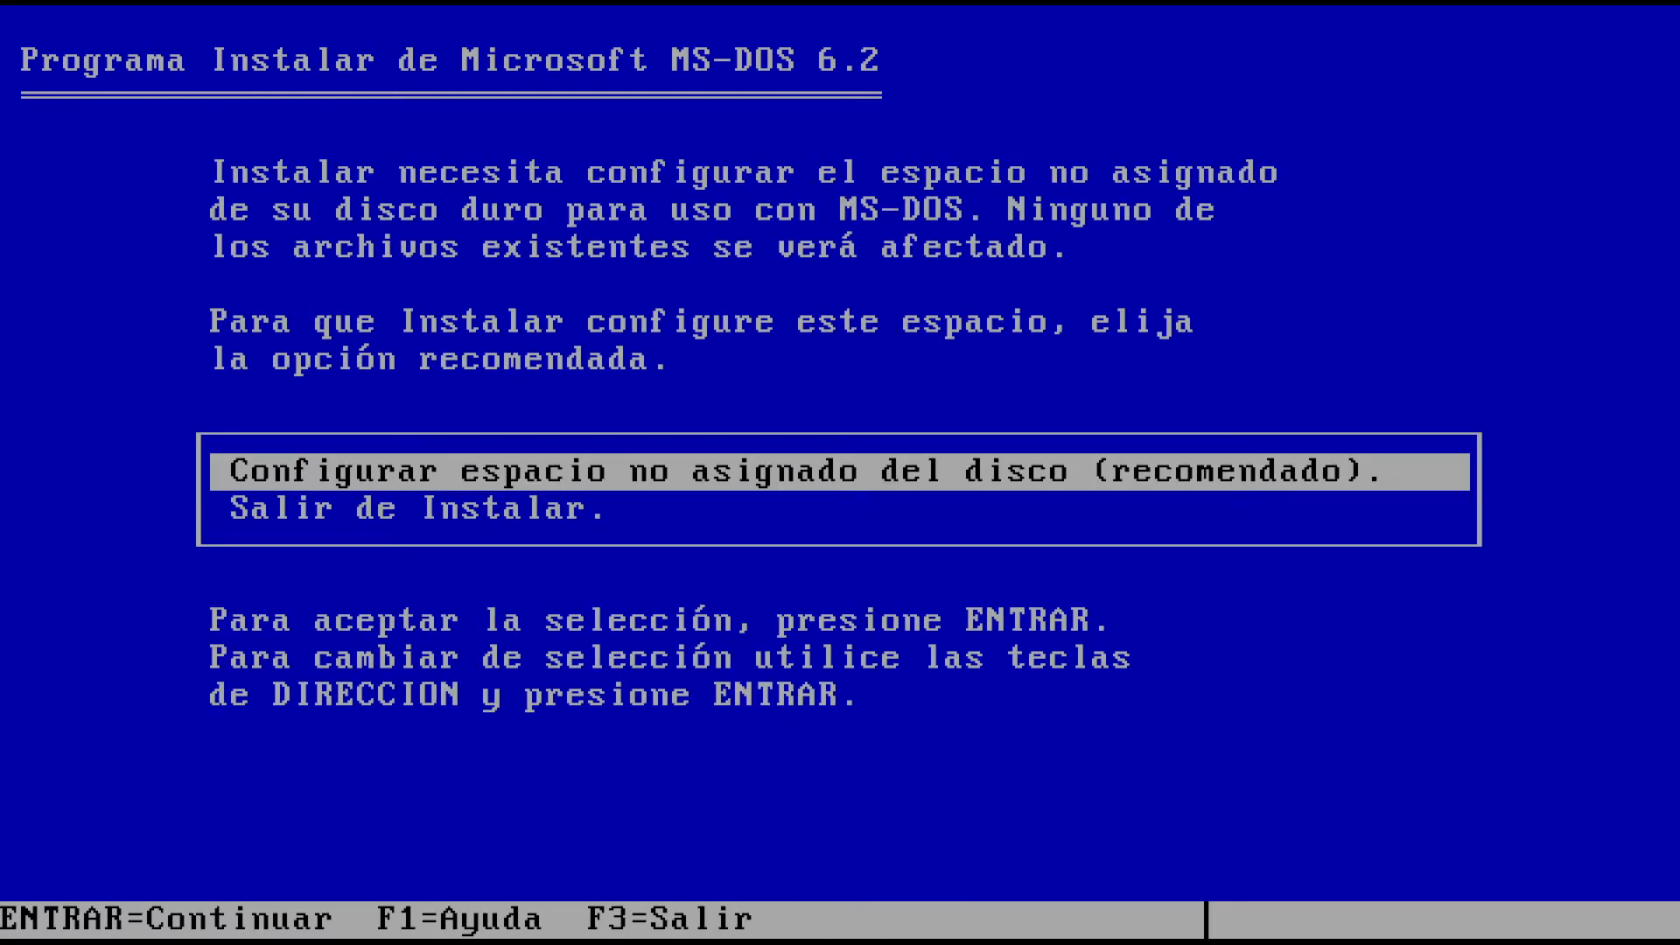
Configure the unallocated disk space for MS-DOS and restart with disk 1 in drive A:
{"action": "key", "text": "Return"}
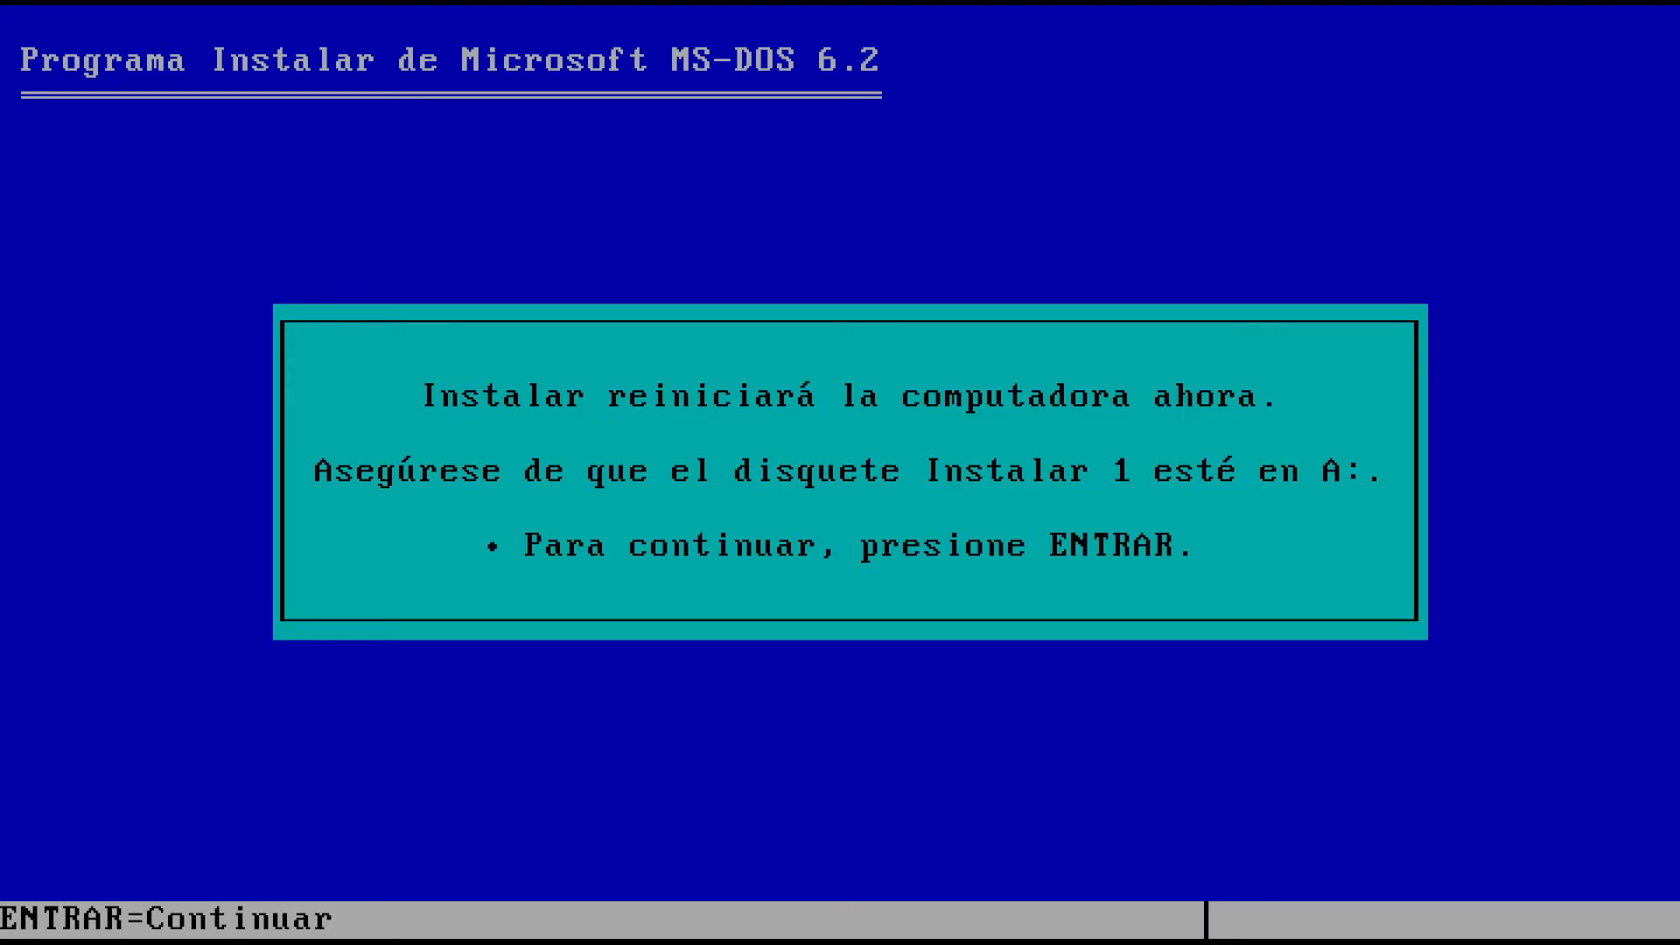
{"action": "key", "text": "Return"}
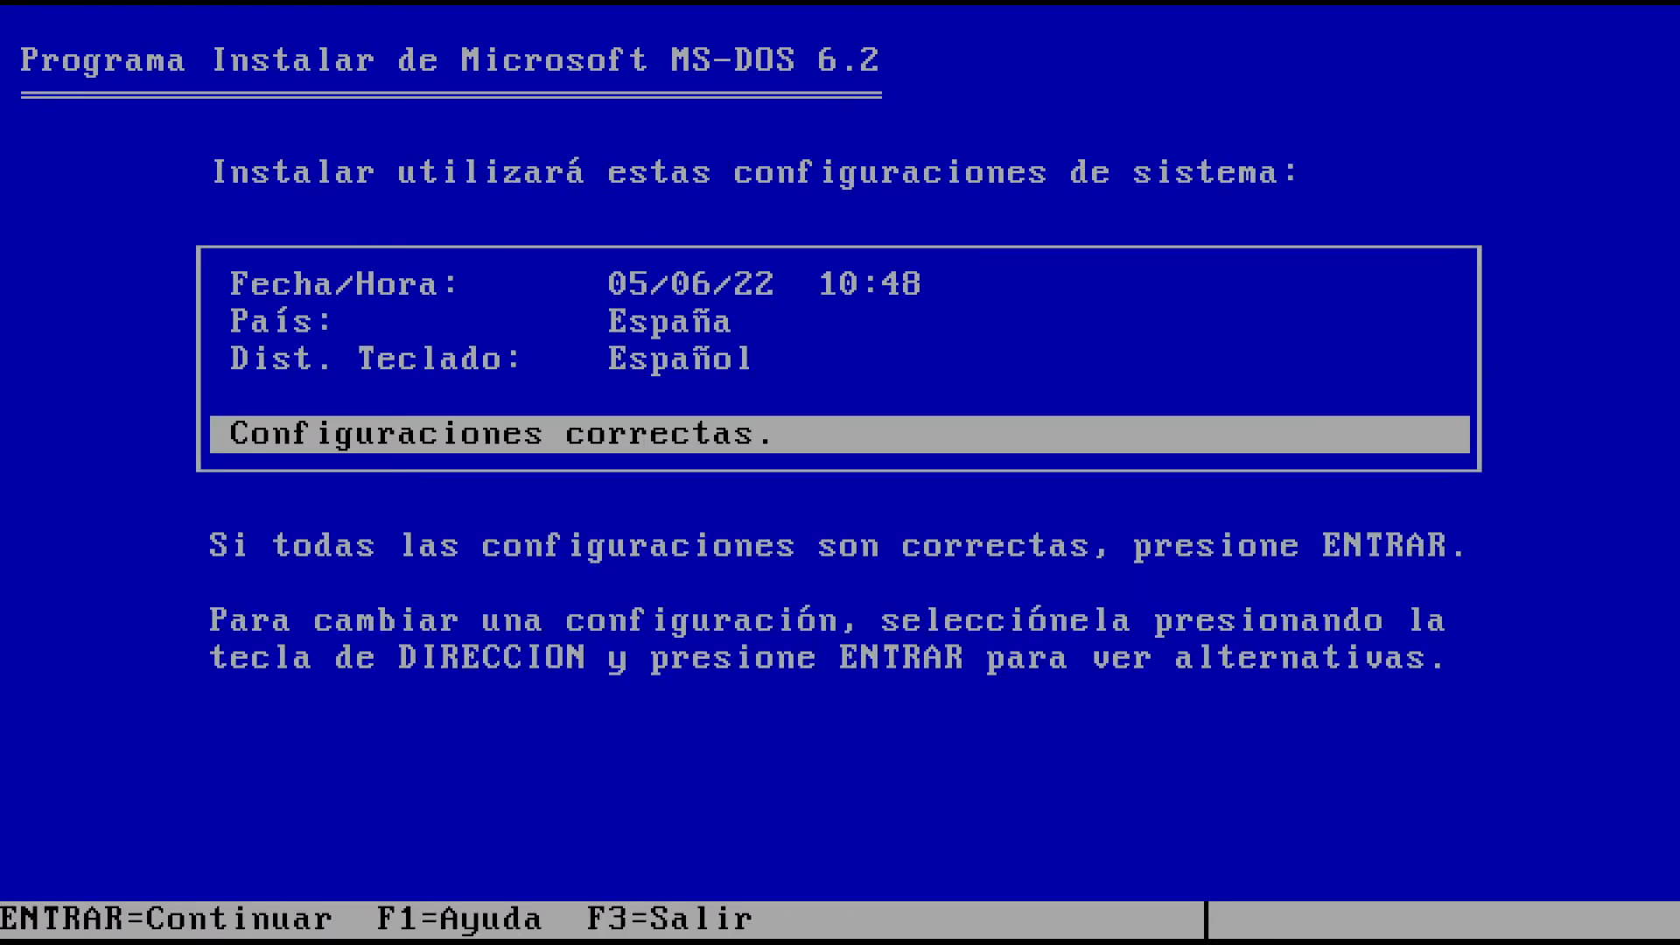
{"action": "key", "text": "Up"}
{"action": "key", "text": "Up"}
Change the country setting to Otro país and accept the system settings
{"action": "key", "text": "Return"}
{"action": "key", "text": "Down"}
{"action": "key", "text": "Down"}
{"action": "key", "text": "Down"}
{"action": "key", "text": "Down"}
{"action": "key", "text": "Down"}
{"action": "key", "text": "Down"}
{"action": "key", "text": "Down"}
{"action": "key", "text": "Down"}
{"action": "key", "text": "Down"}
{"action": "key", "text": "Down"}
{"action": "key", "text": "Down"}
{"action": "key", "text": "Down"}
{"action": "key", "text": "Down"}
{"action": "key", "text": "Down"}
{"action": "key", "text": "Down"}
{"action": "key", "text": "Down"}
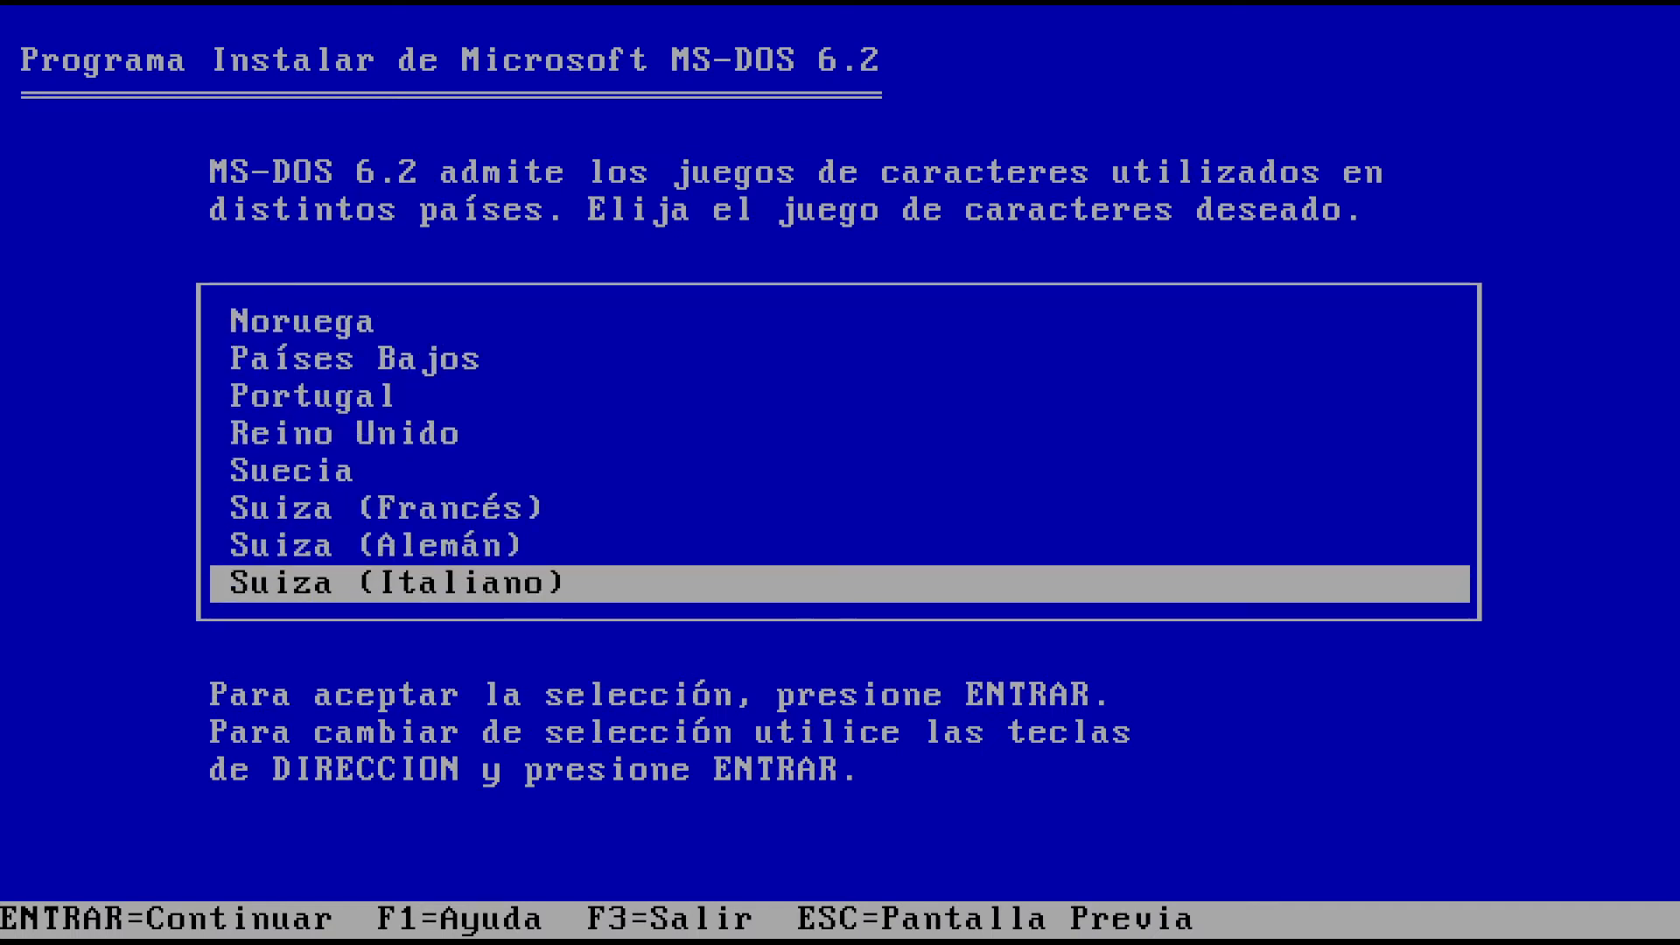
{"action": "key", "text": "Down"}
{"action": "key", "text": "Return"}
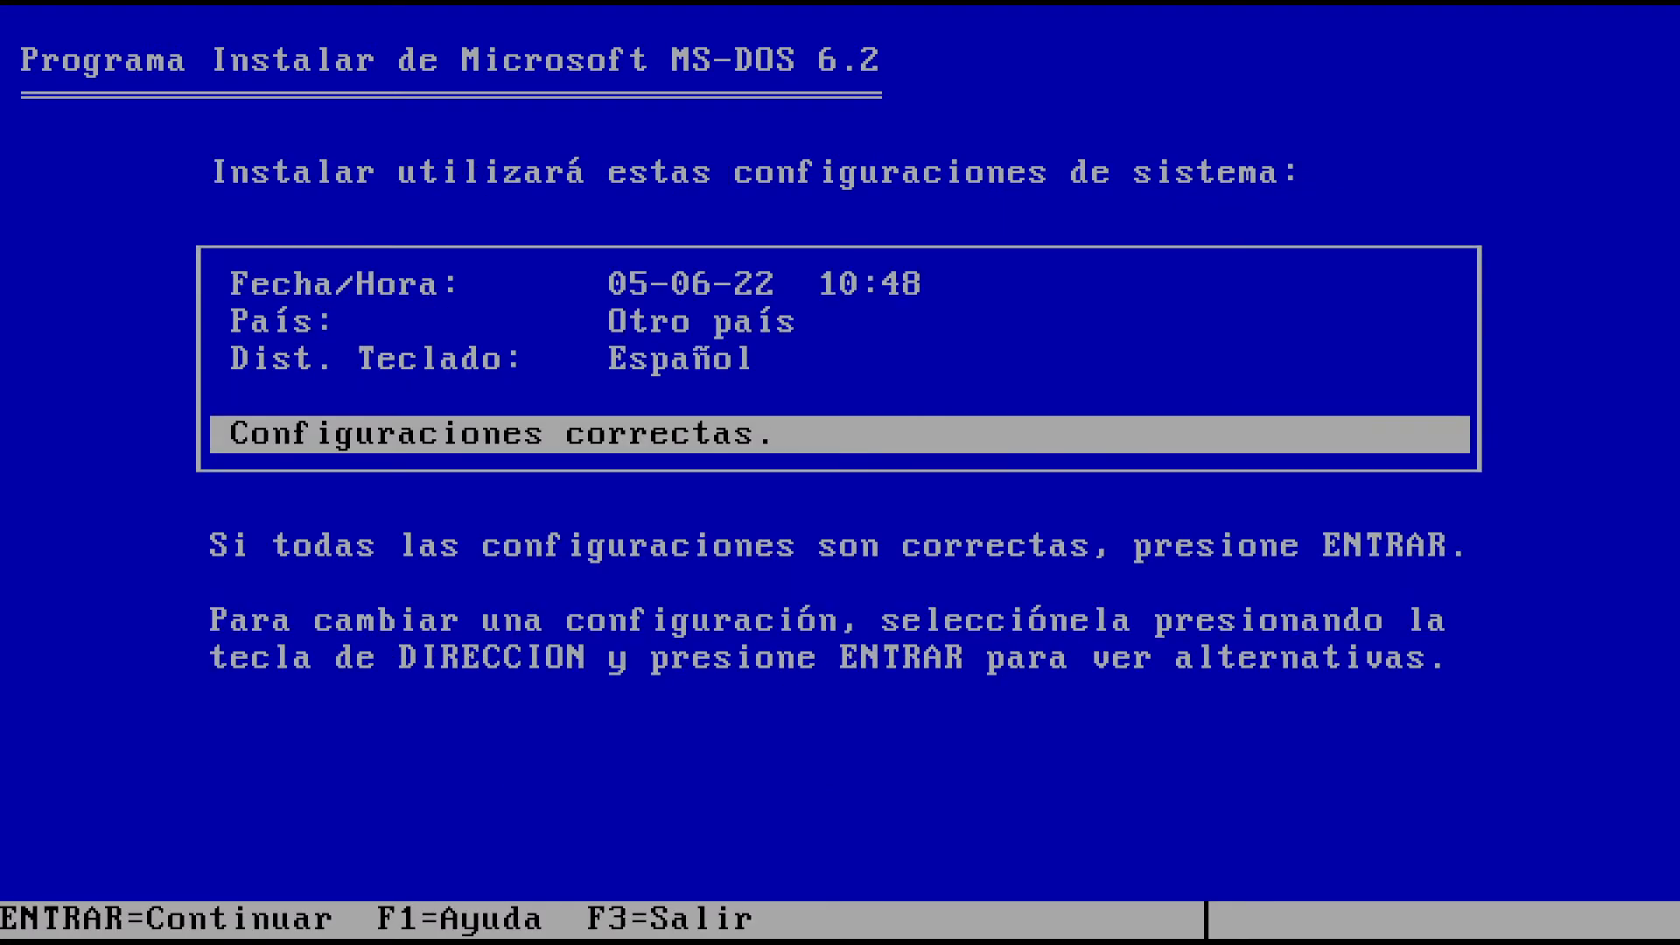
{"action": "key", "text": "Return"}
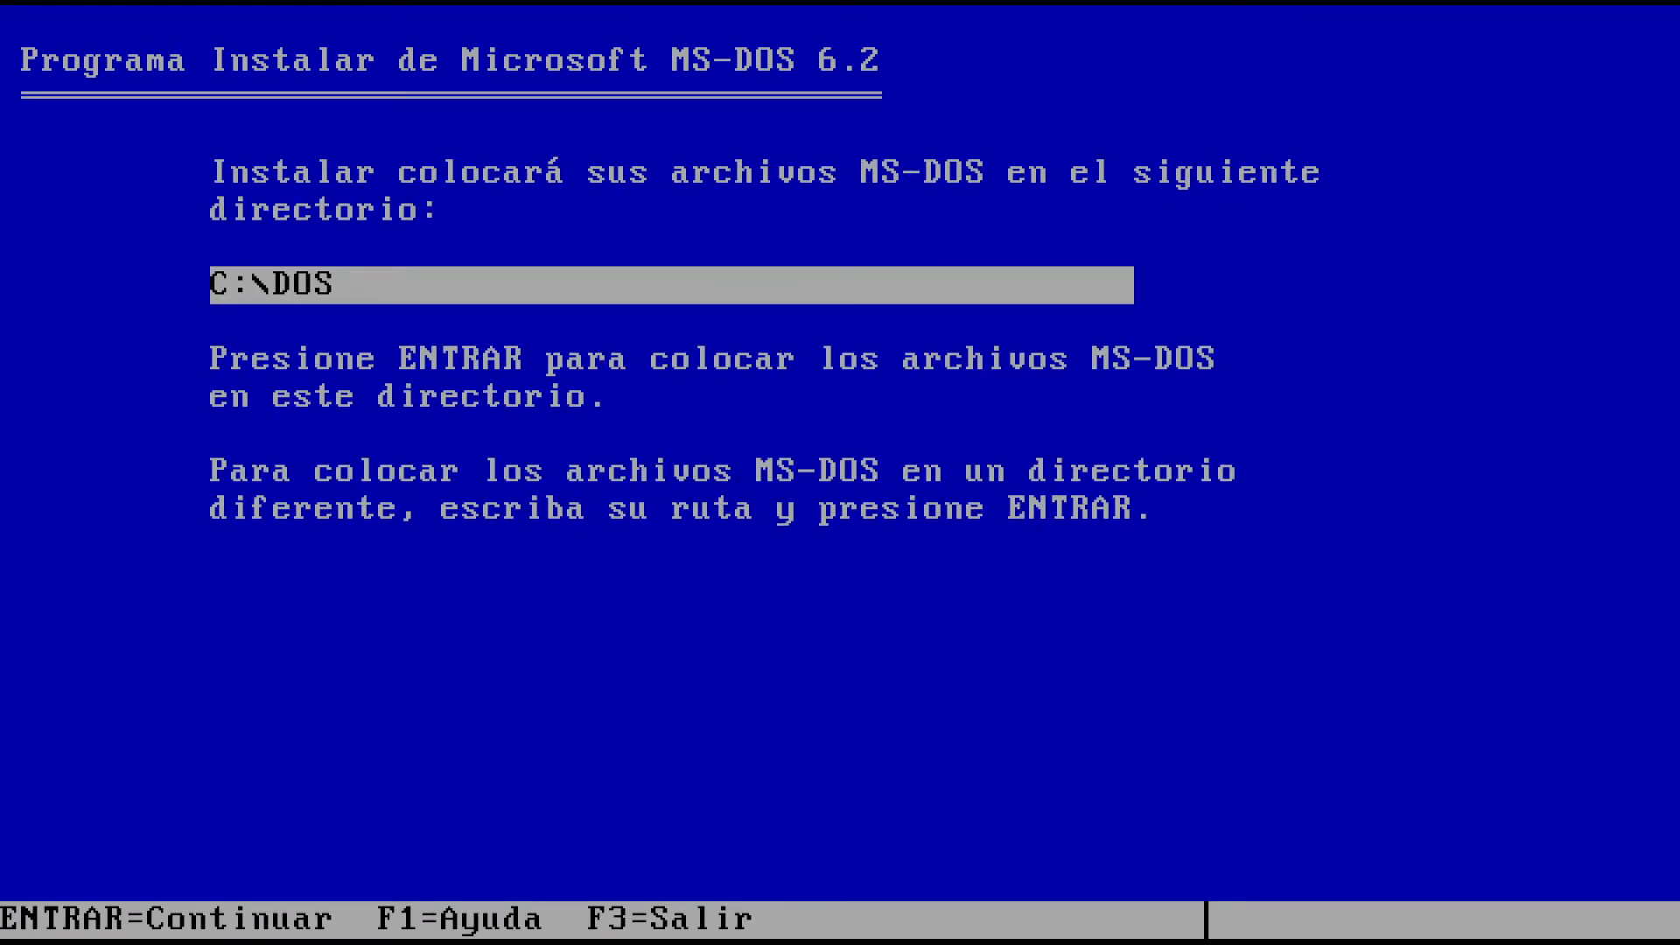
Install MS-DOS 6.2 into C:\DOS, continuing after inserting disks 2 and 3
{"action": "key", "text": "Return"}
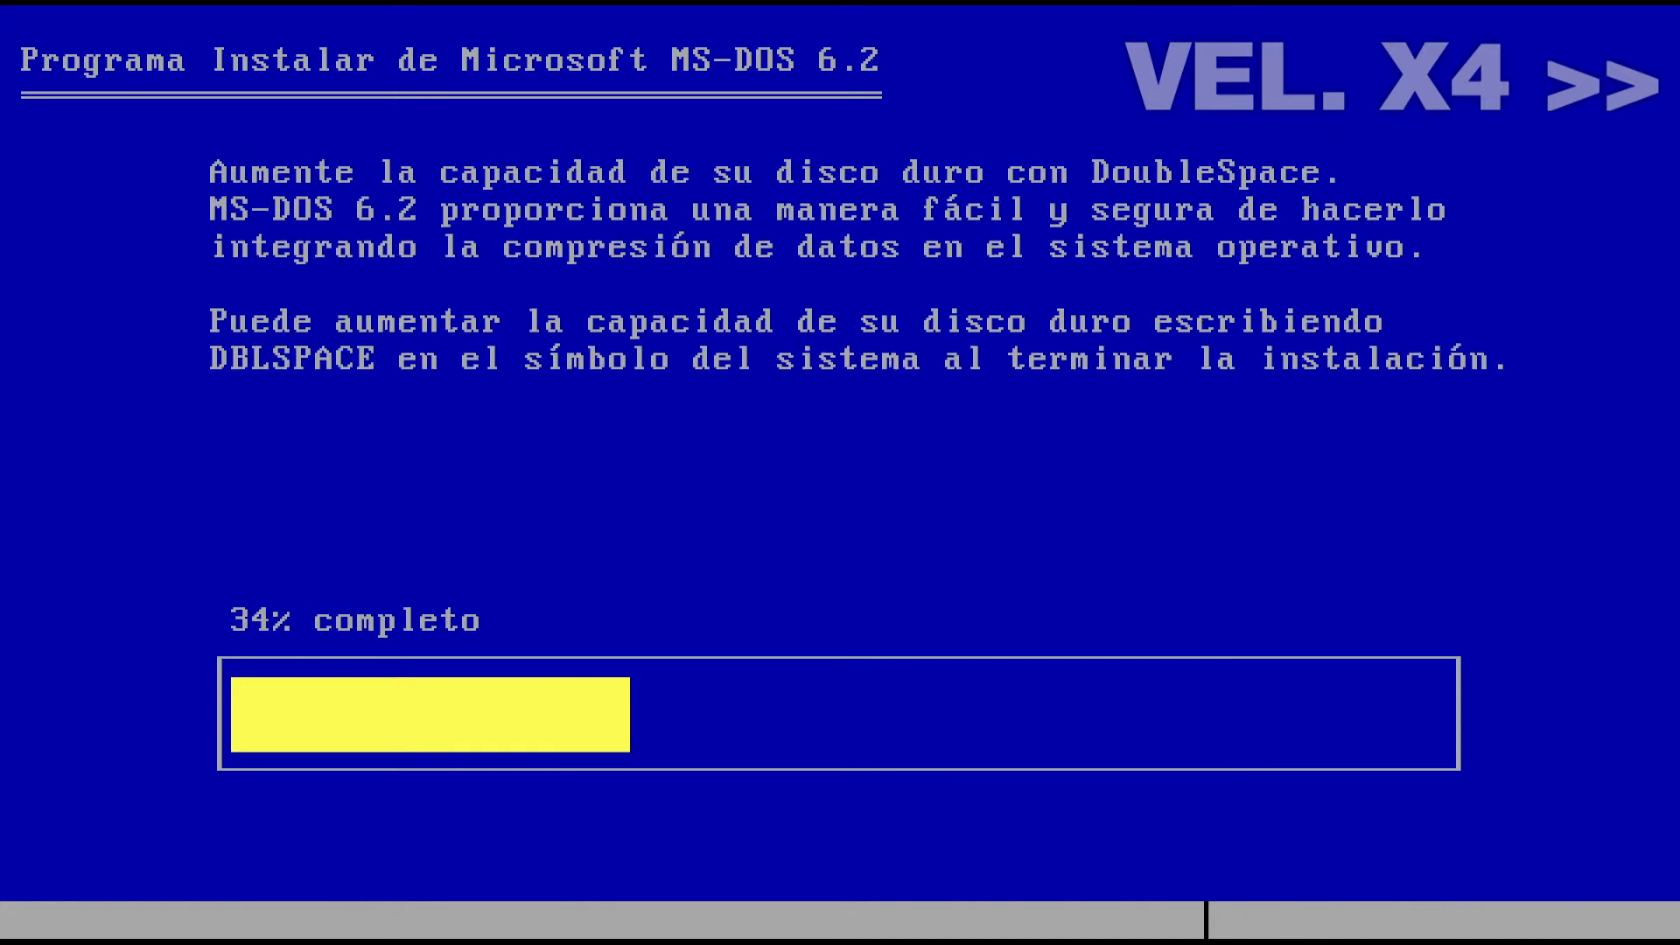
{"action": "key", "text": "Return"}
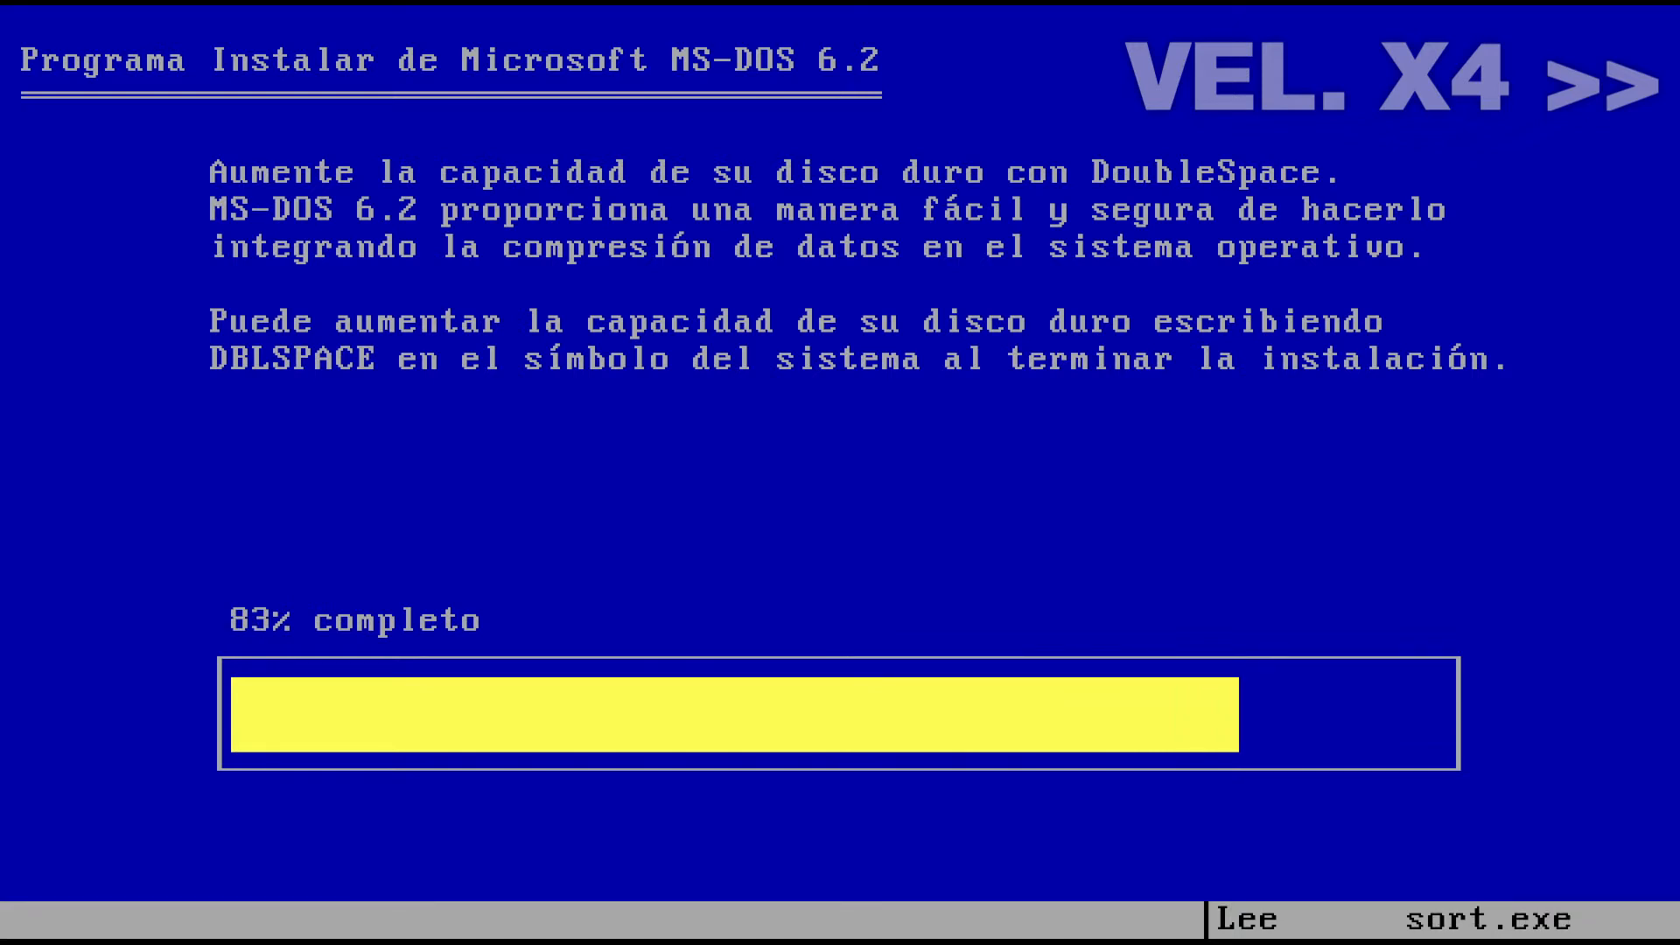
{"action": "key", "text": "Return"}
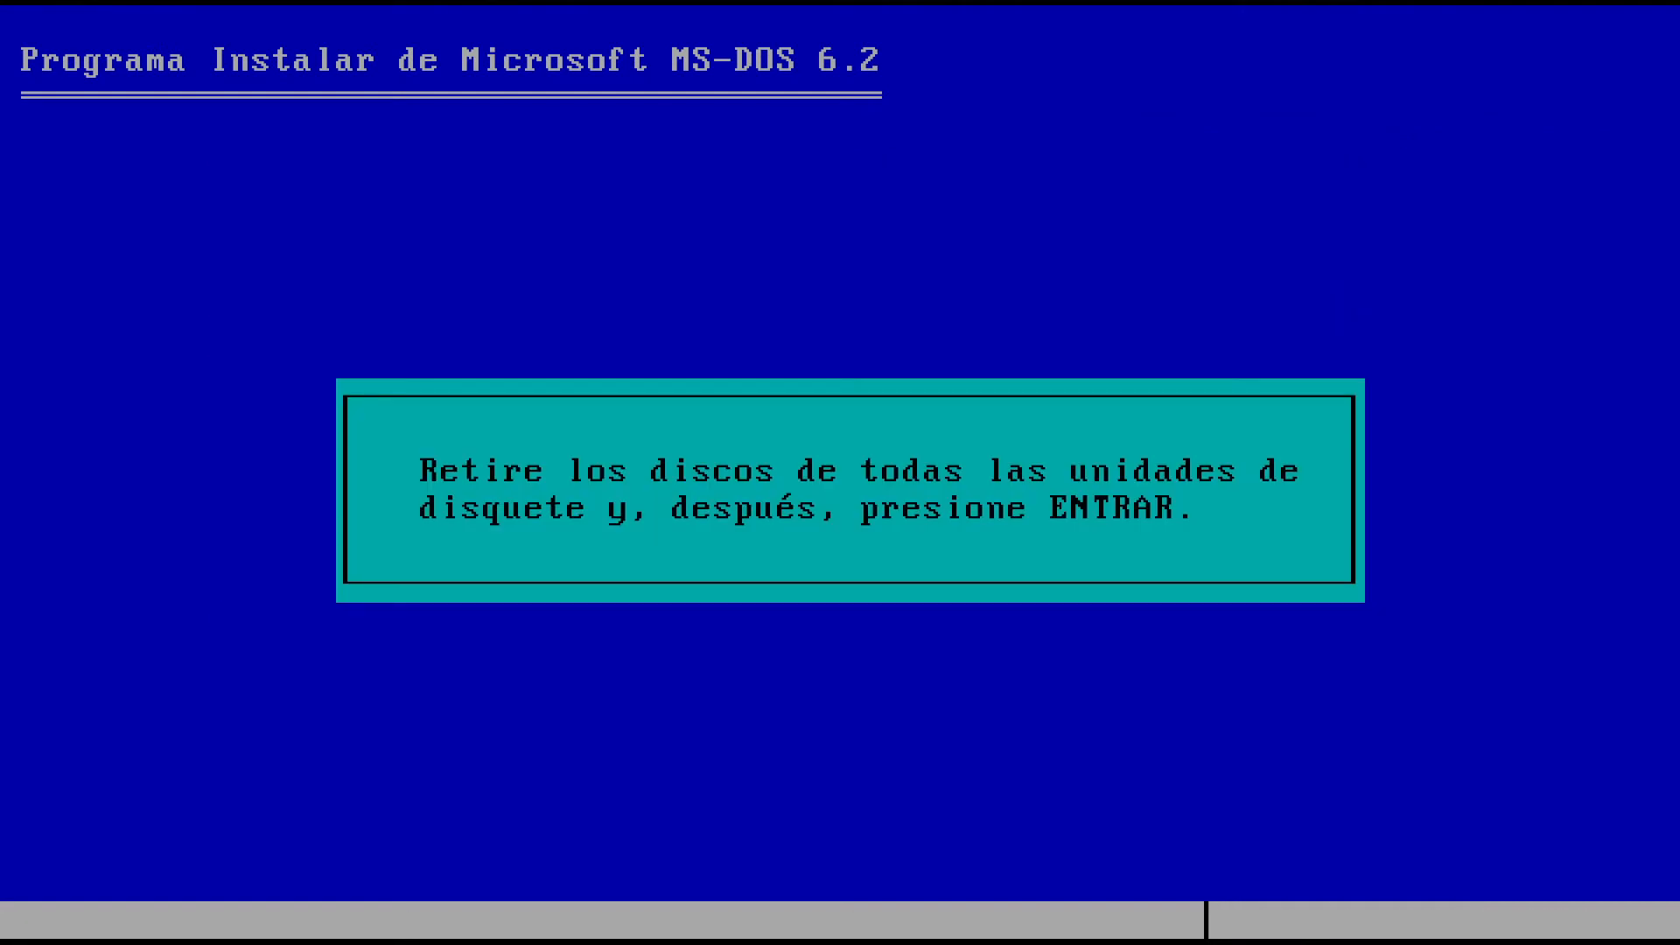
Reboot into MS-DOS 6.2 from drive C and list the root directory with dir /w
{"action": "key", "text": "Return"}
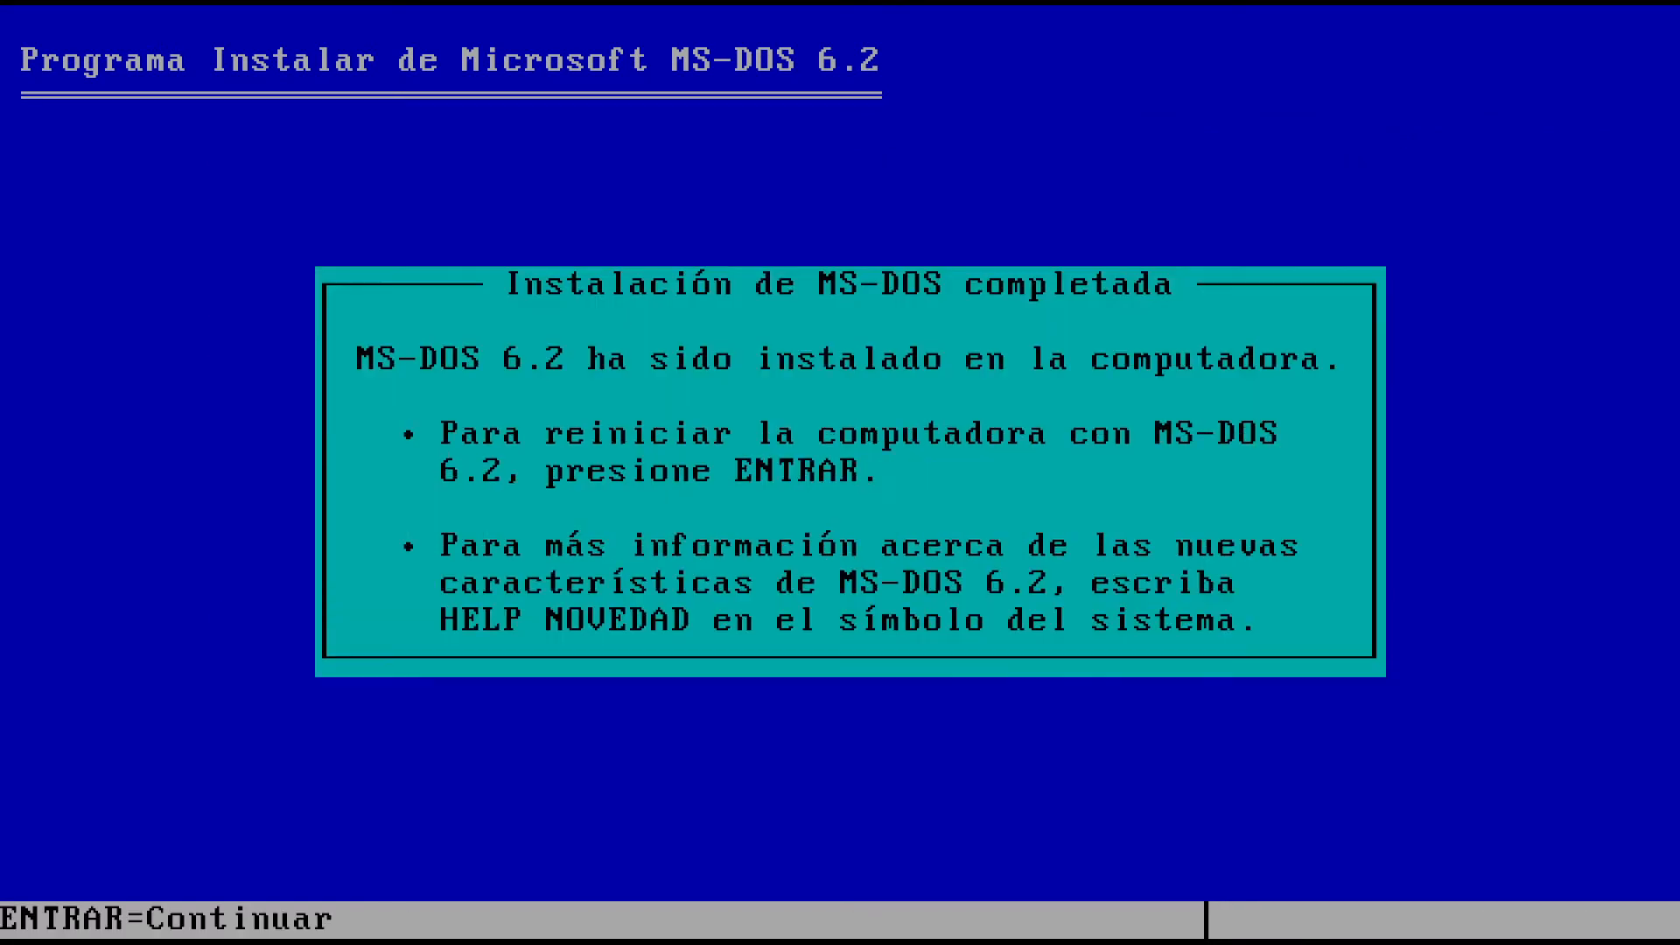
{"action": "key", "text": "Return"}
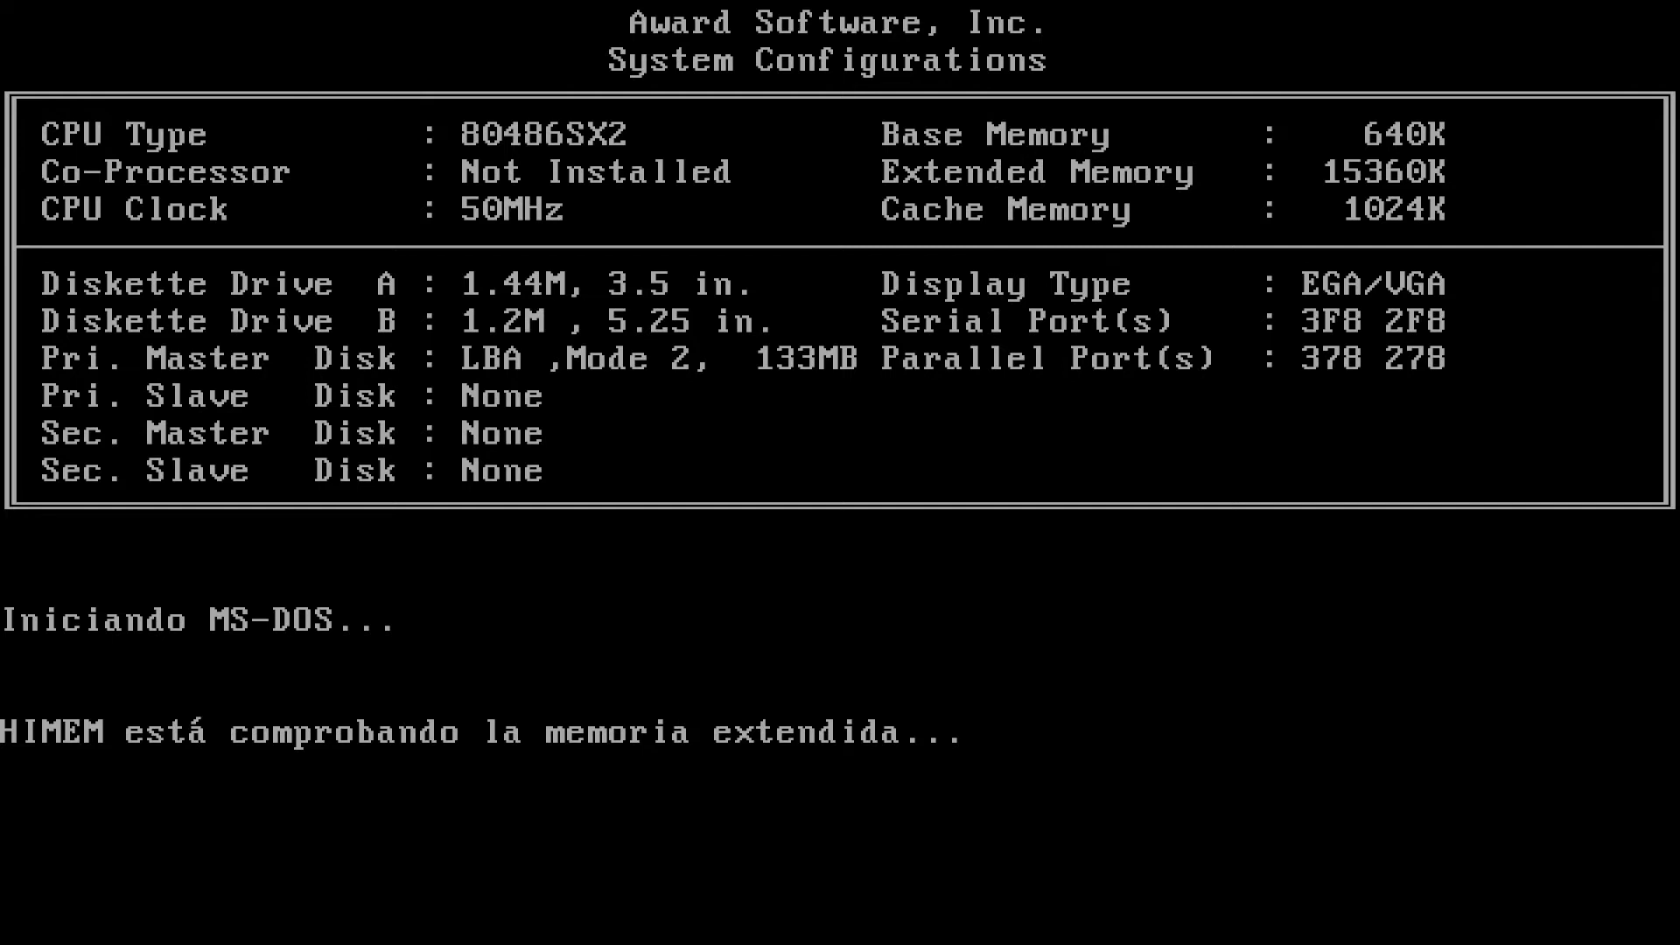
{"action": "type", "text": "dir /w"}
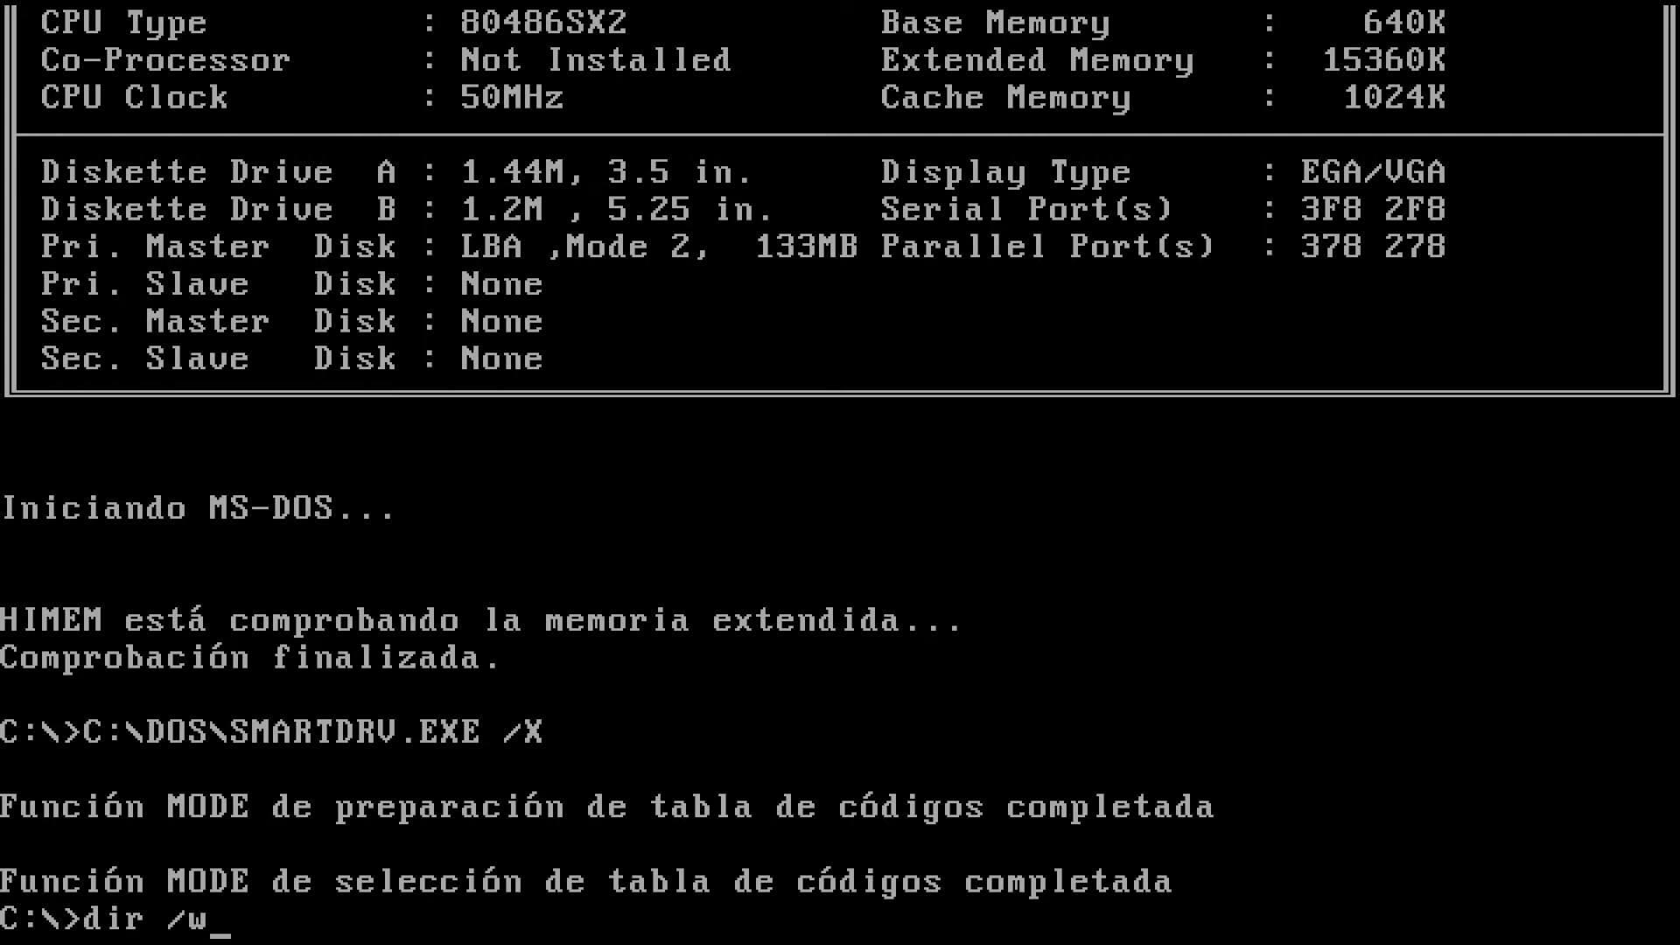
{"action": "key", "text": "Return"}
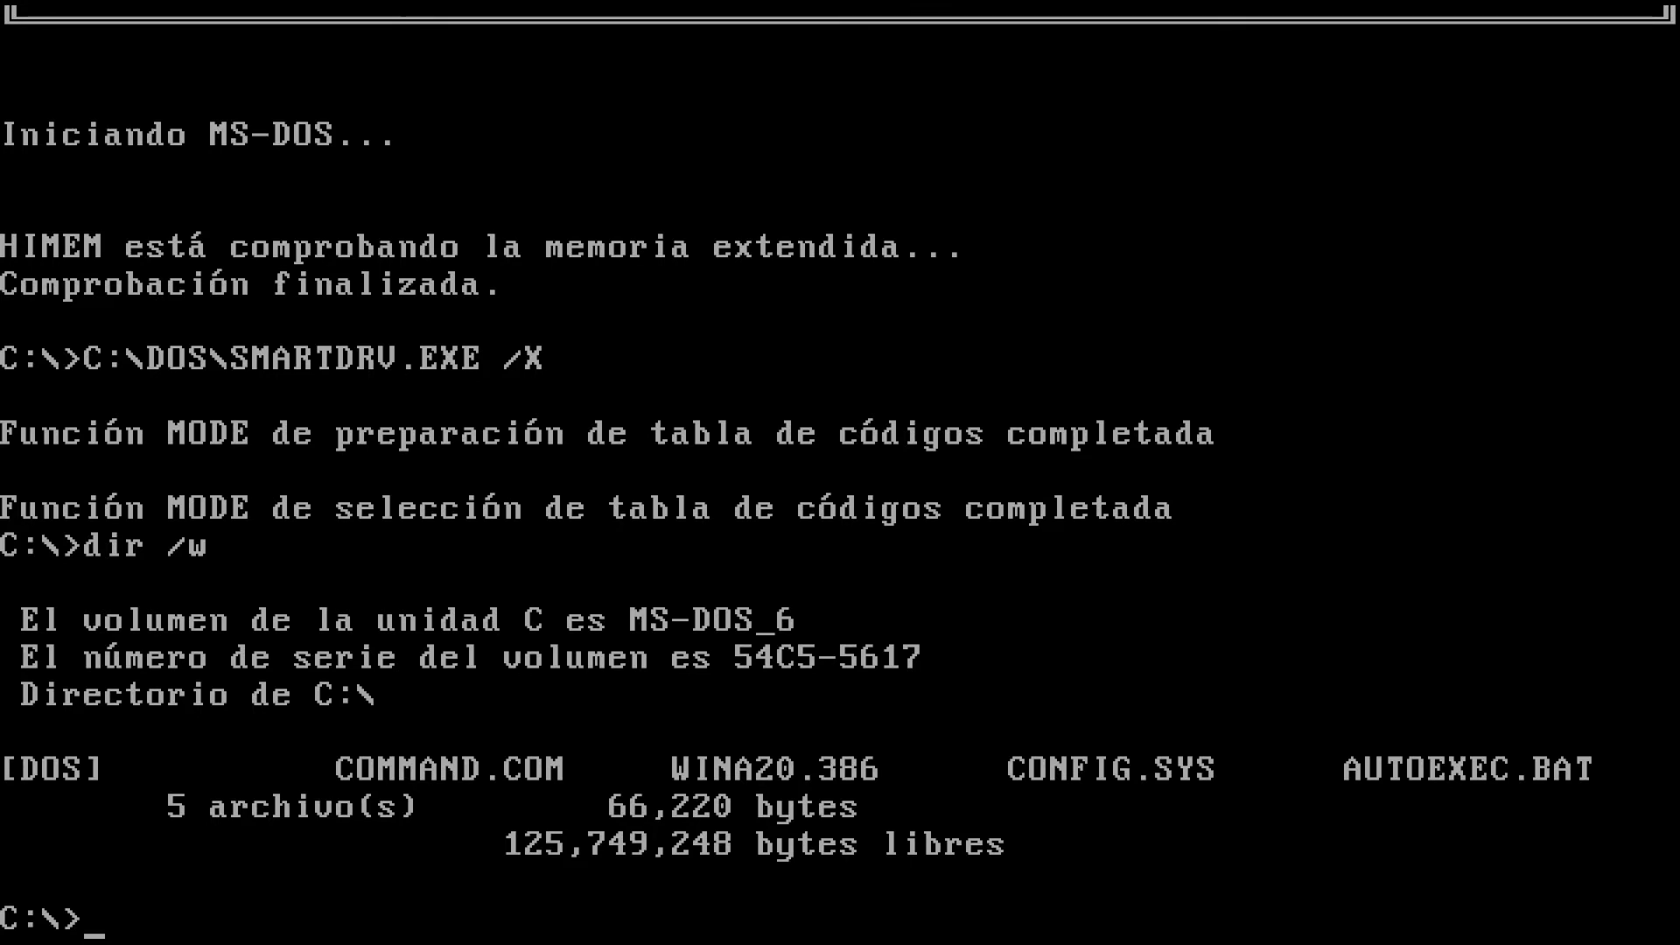
Run the CD-ROM driver installer from drive A, installing it into C:\CDROM
{"action": "type", "text": "a:"}
{"action": "key", "text": "Return"}
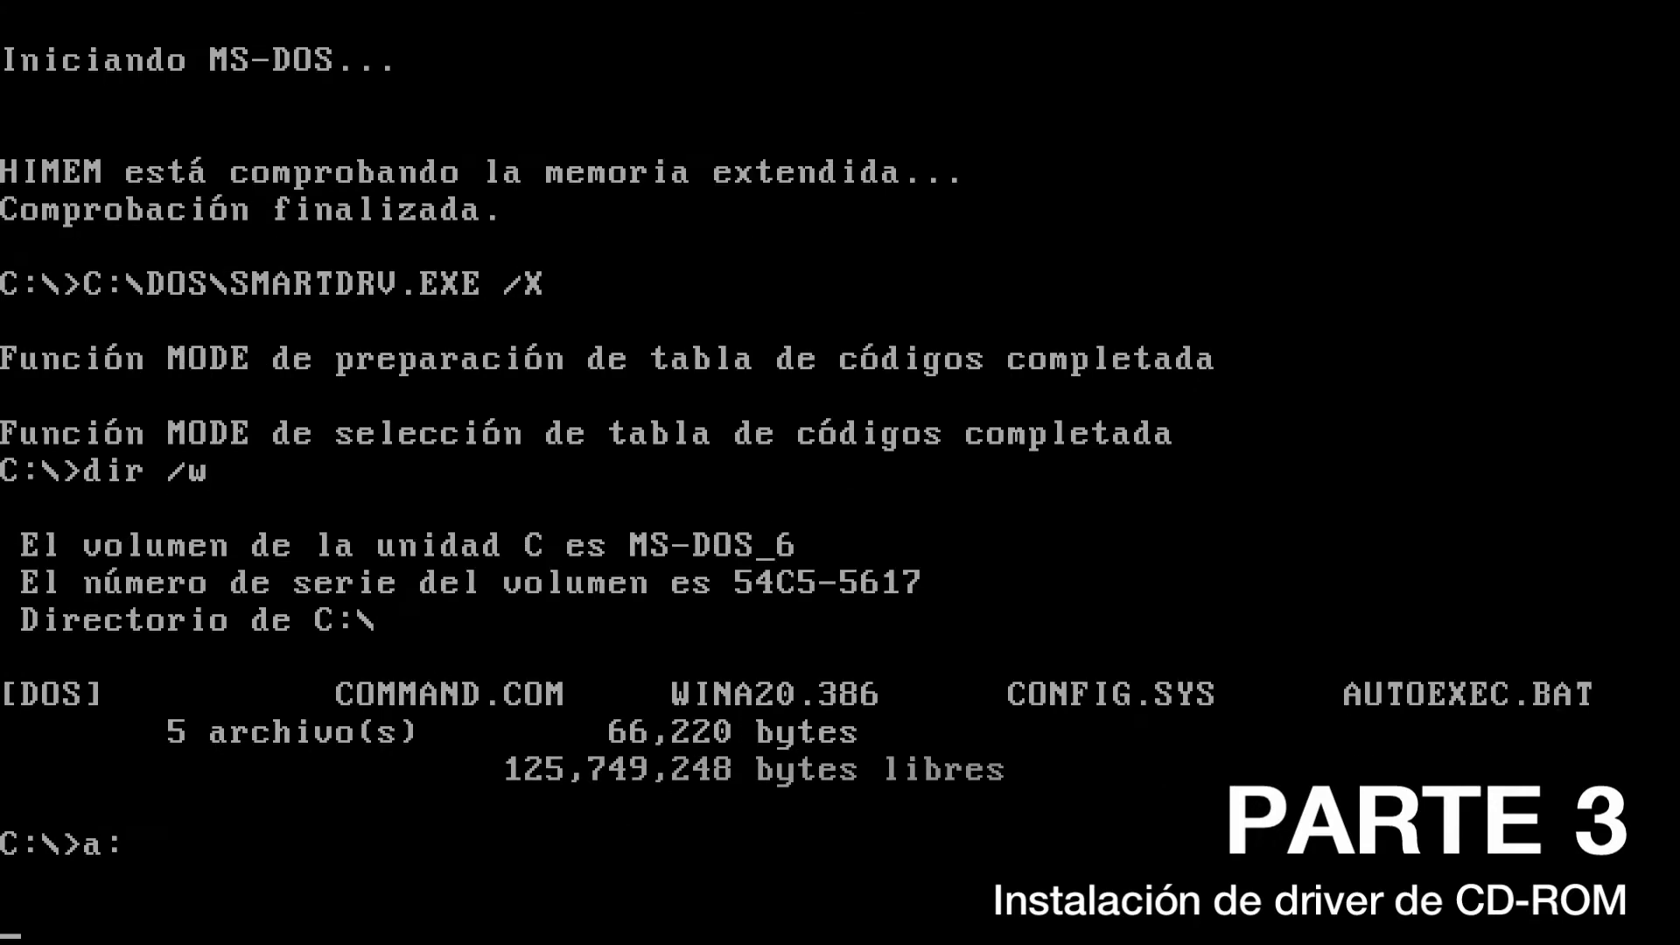
{"action": "type", "text": "in"}
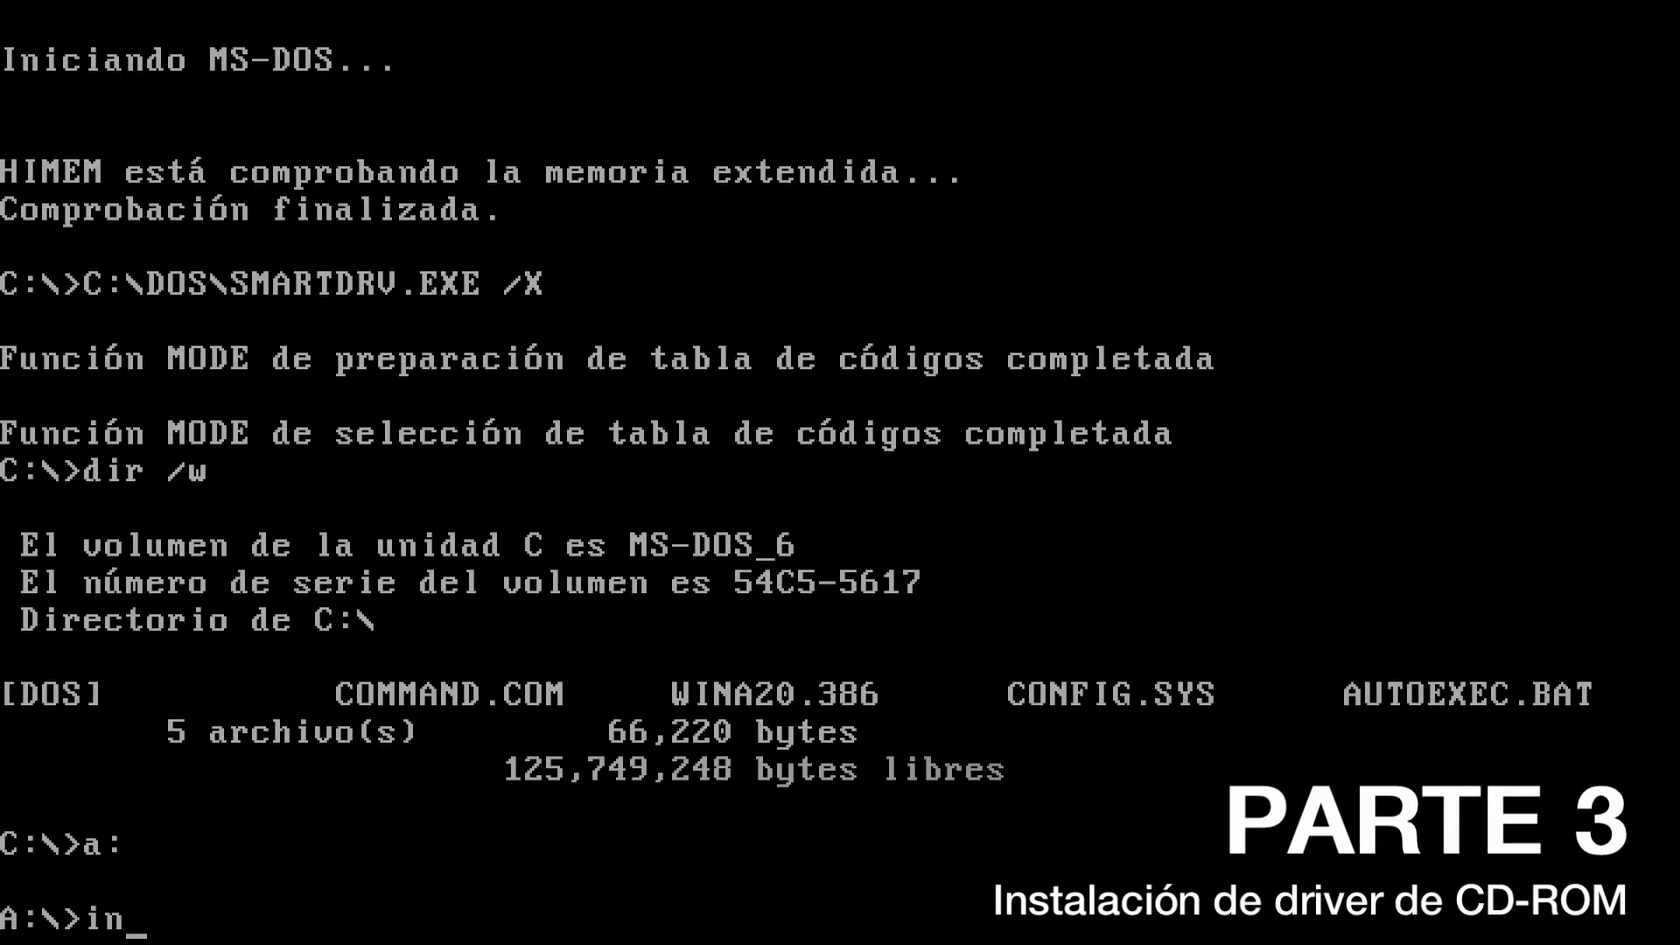
{"action": "type", "text": "stall"}
{"action": "key", "text": "Return"}
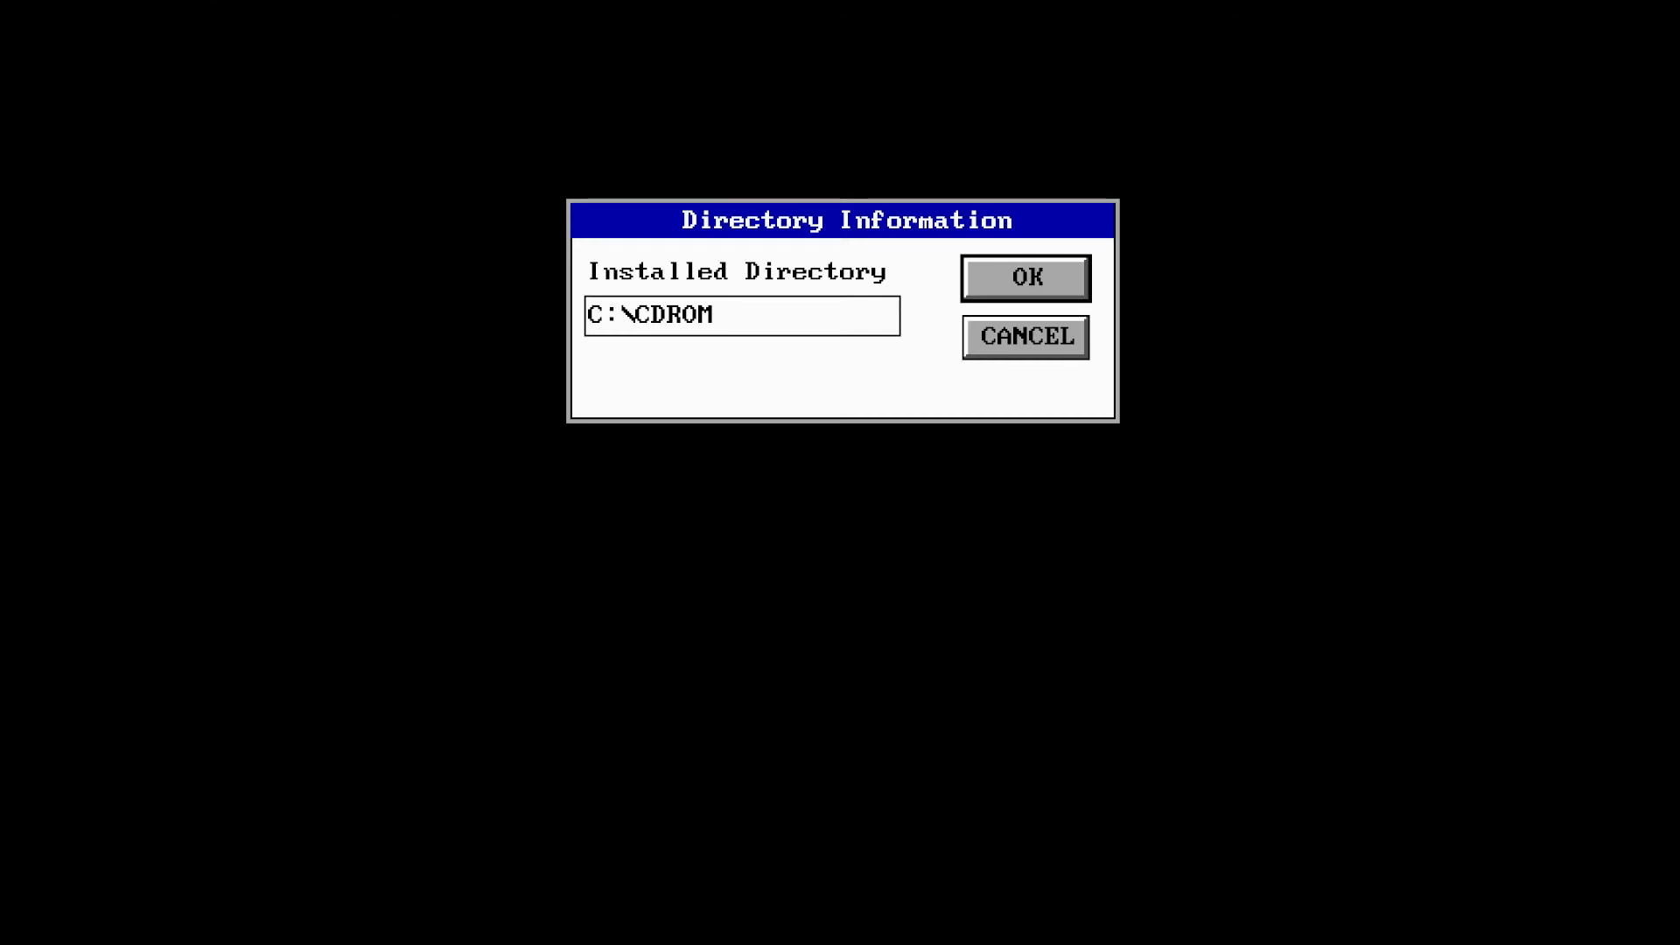
{"action": "key", "text": "Return"}
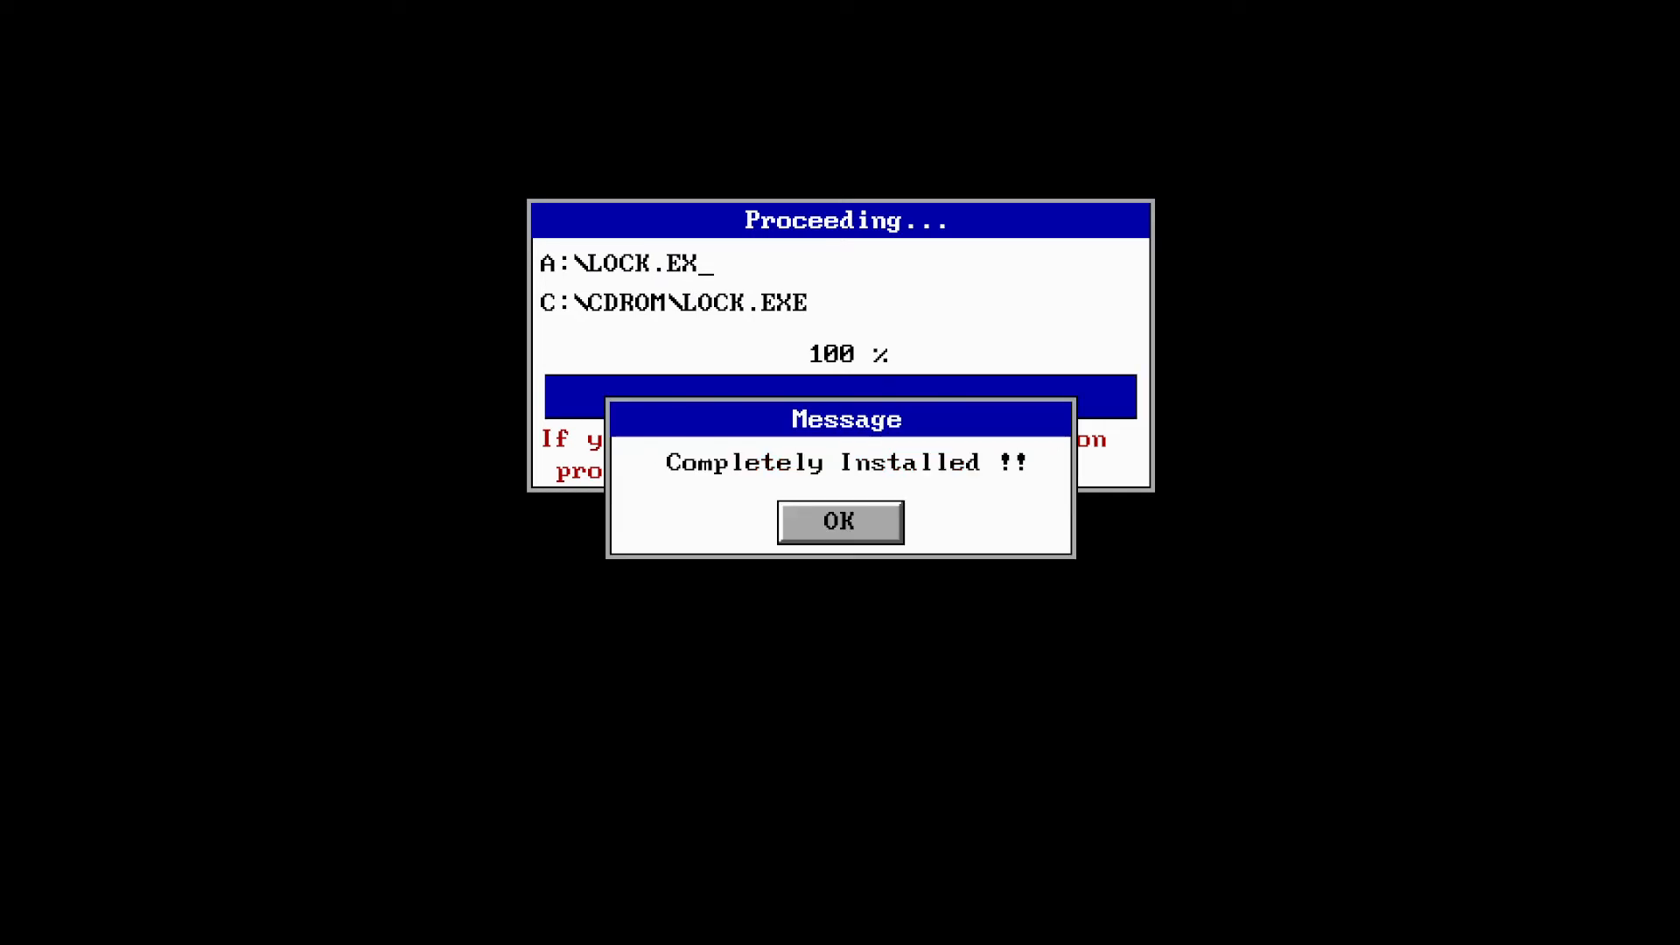
{"action": "key", "text": "Return"}
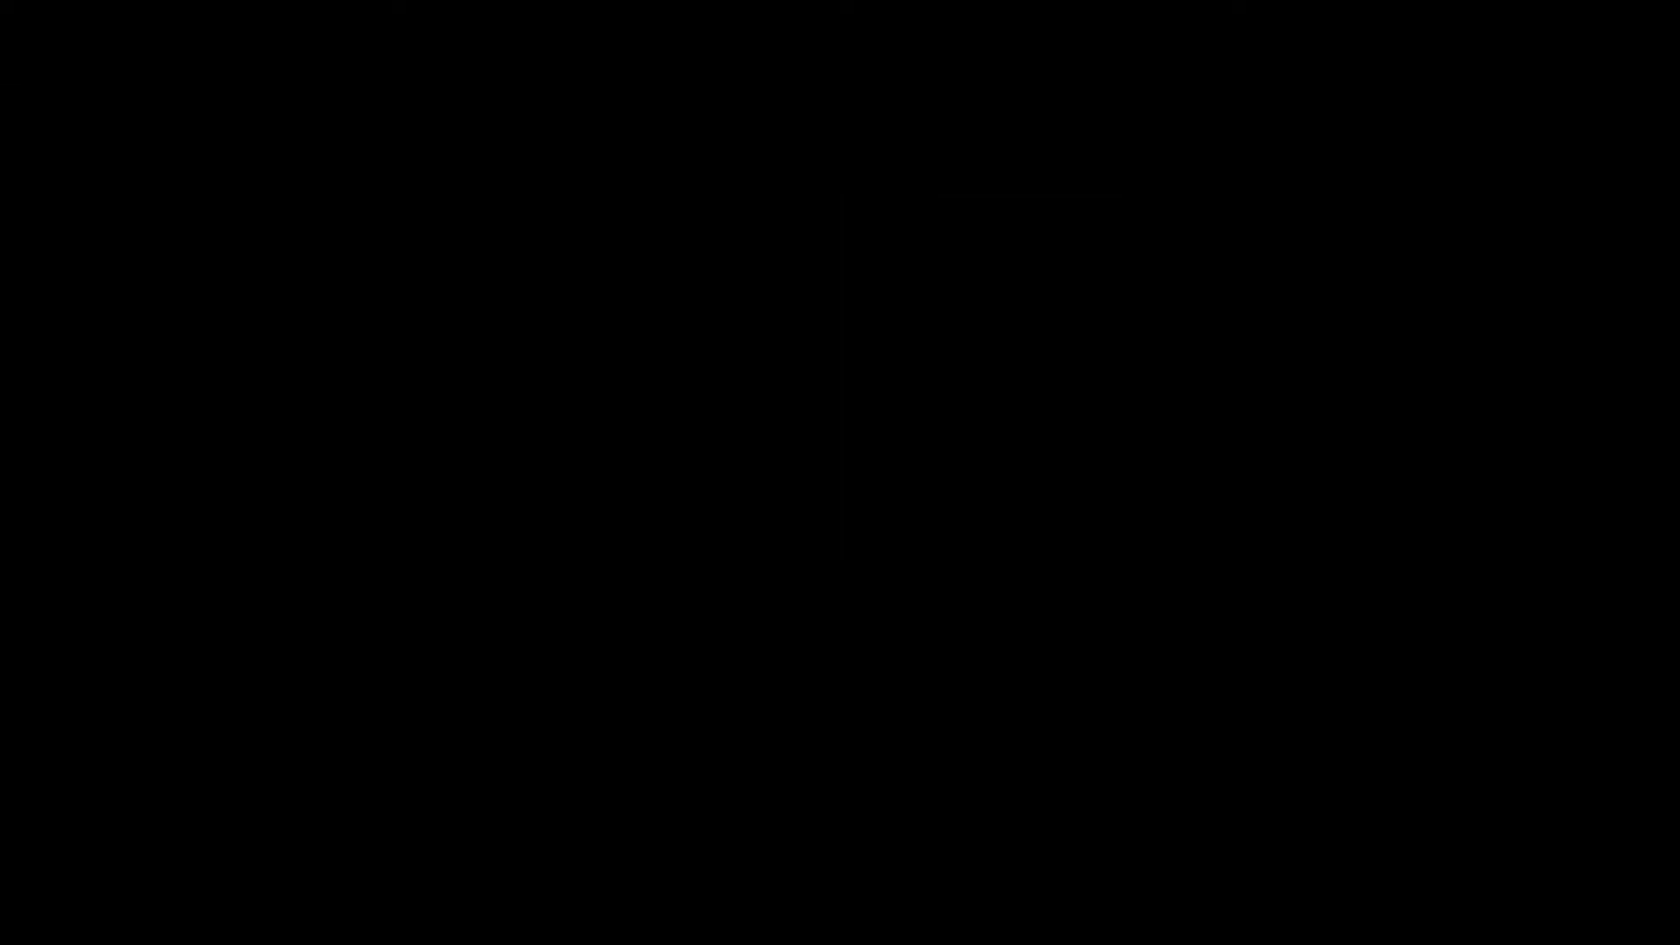
Copy VCDD215.SYS from the XTRA folder on drive A into C:\CDROM
{"action": "type", "text": "cd xtra"}
{"action": "key", "text": "Return"}
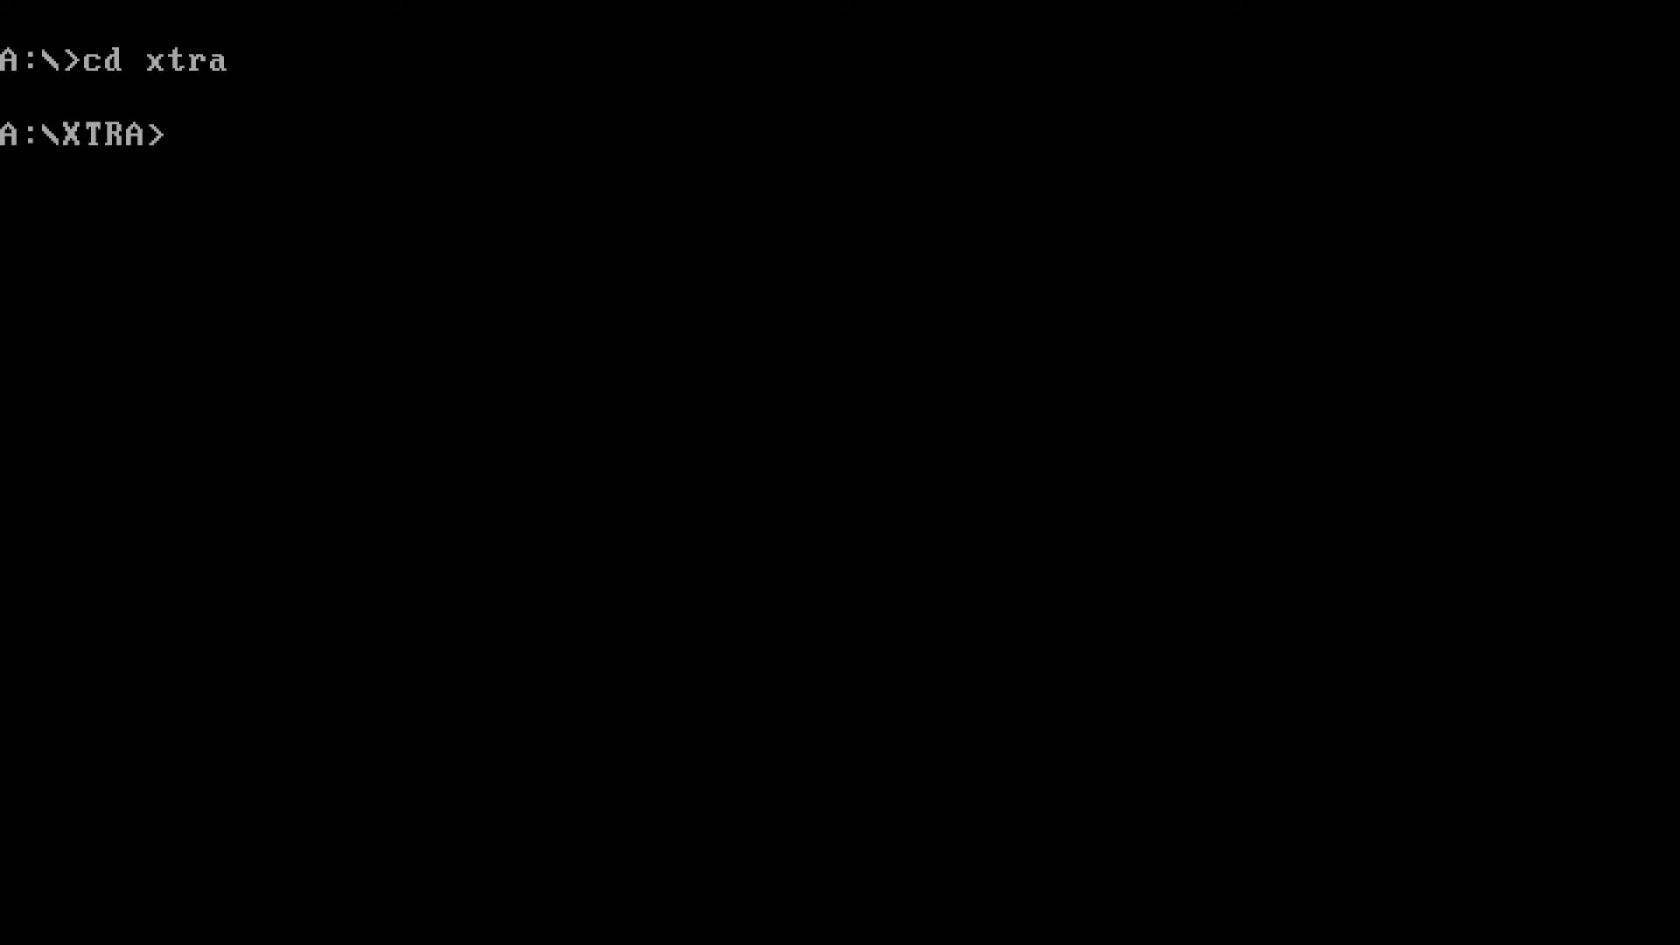
{"action": "type", "text": "copy vcdd2"}
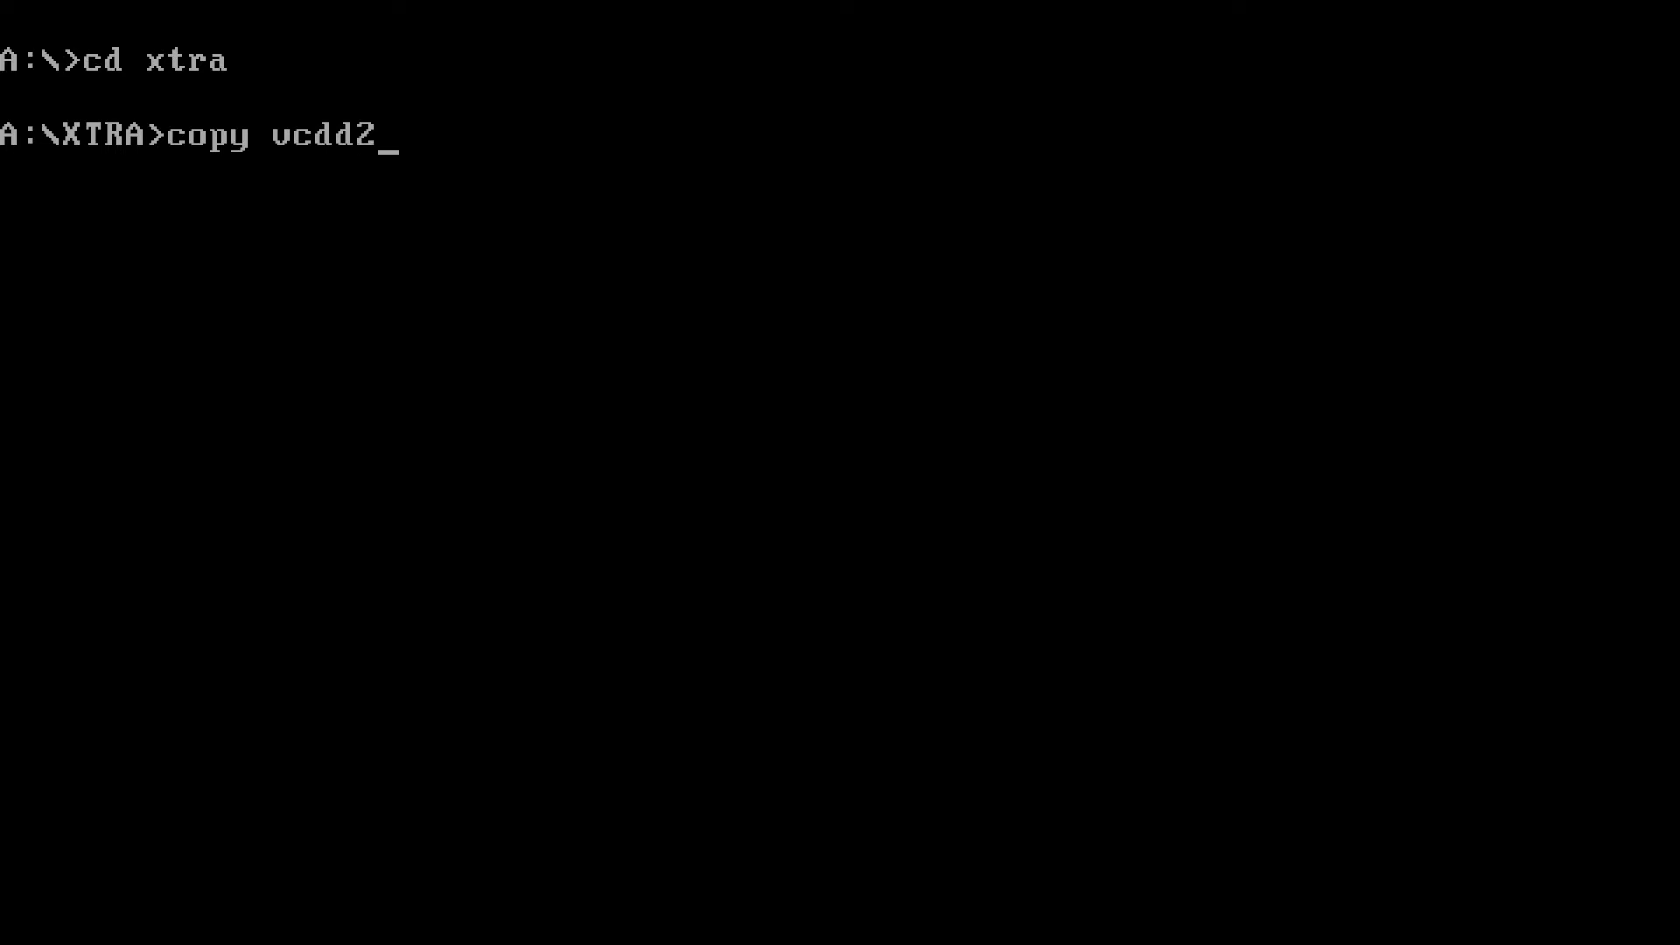
{"action": "type", "text": "15.sys"}
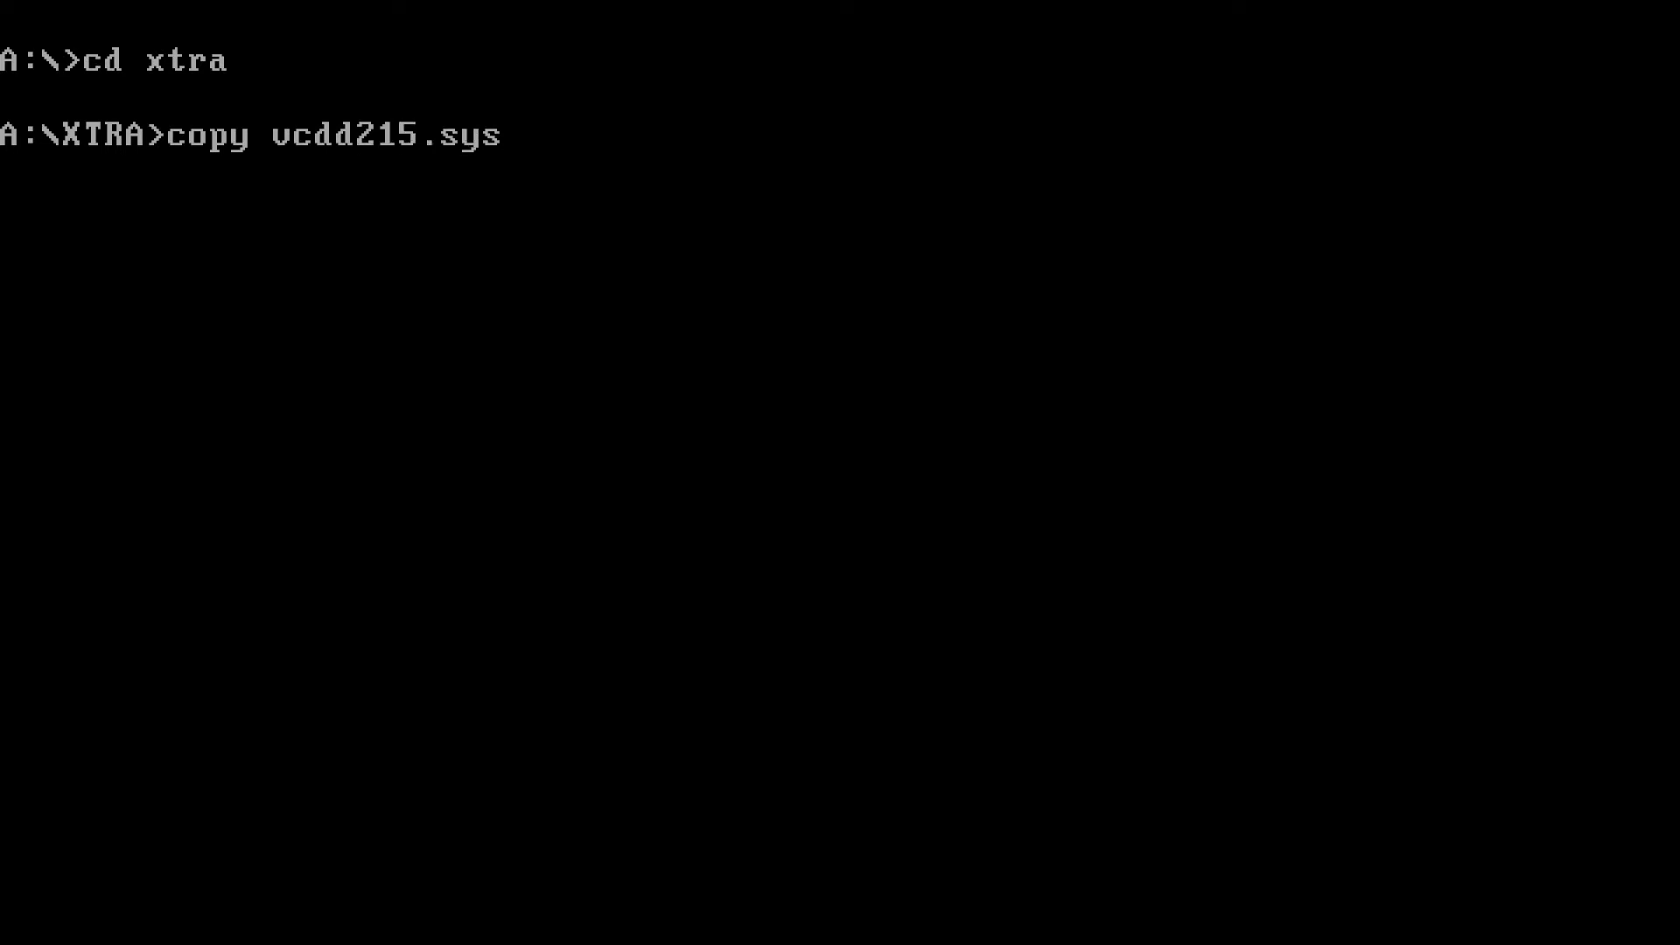
{"action": "type", "text": " c.\\cdrom"}
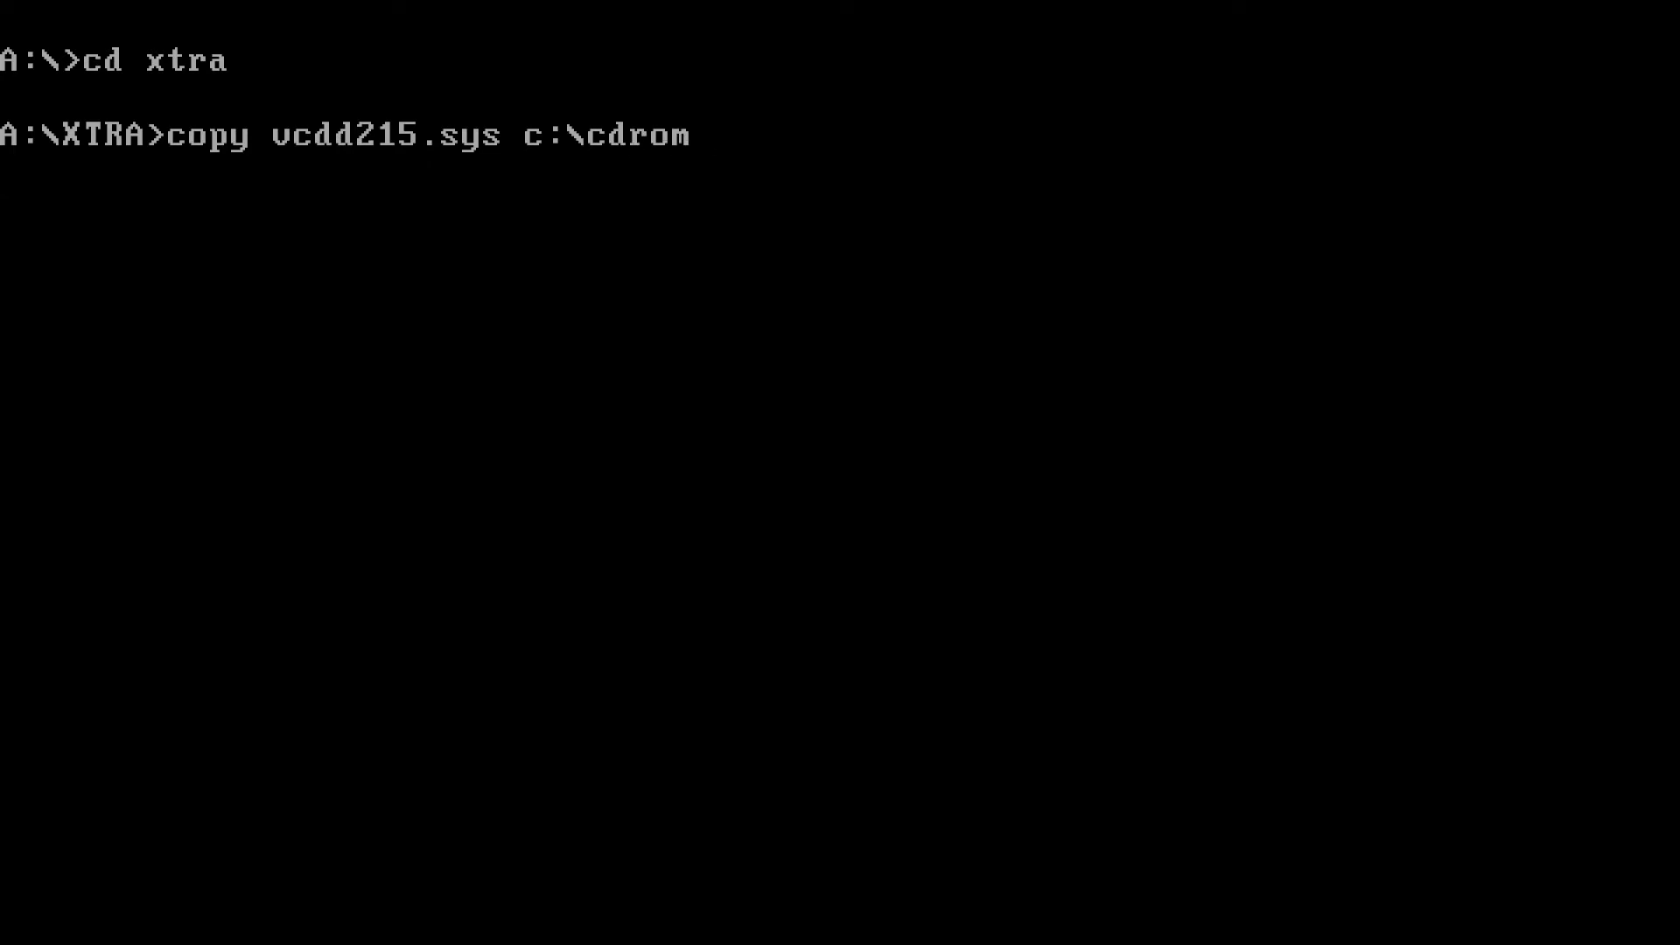
{"action": "key", "text": "Return"}
Return to drive C and open CONFIG.SYS in the MS-DOS Editor
{"action": "type", "text": "c:"}
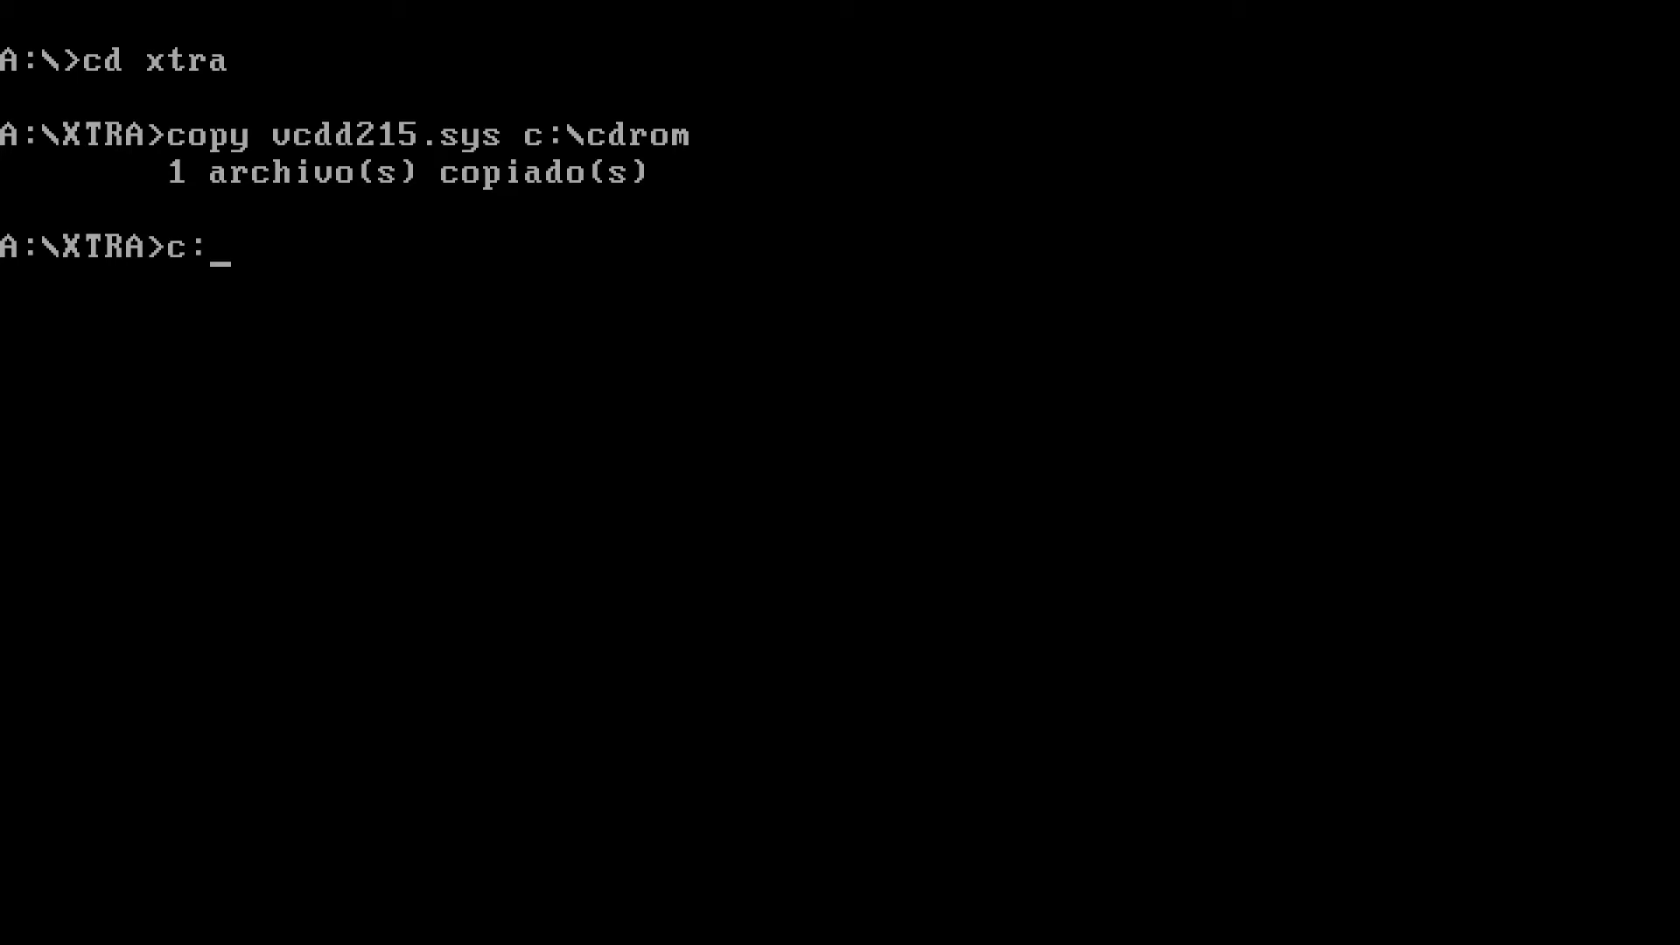
{"action": "key", "text": "Return"}
{"action": "type", "text": "edi"}
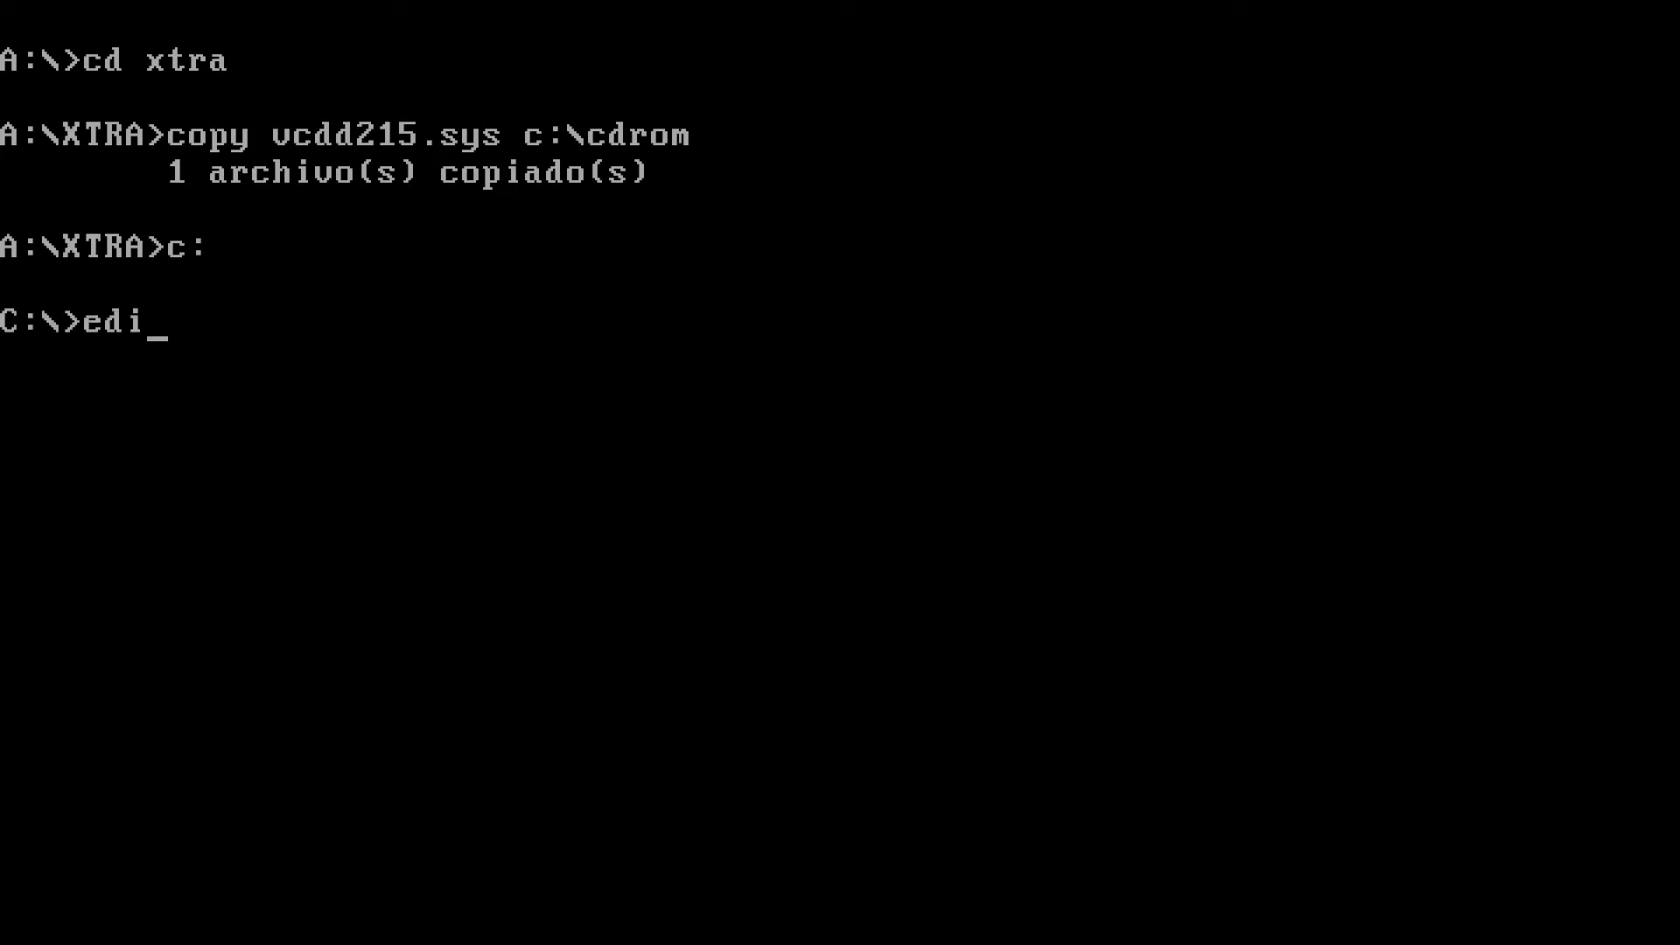
{"action": "type", "text": "t config.sys"}
{"action": "key", "text": "Return"}
Change the DEVICEHIGH CD-ROM driver line from GSCDROM to VCDD215 and remove the /v switch
{"action": "key", "text": "Down"}
{"action": "key", "text": "Down"}
{"action": "key", "text": "Down"}
{"action": "key", "text": "Down"}
{"action": "key", "text": "Down"}
{"action": "key", "text": "Down"}
{"action": "key", "text": "Down"}
{"action": "key", "text": "Down"}
{"action": "key", "text": "Right"}
{"action": "key", "text": "Right"}
{"action": "key", "text": "Right"}
{"action": "key", "text": "Right"}
{"action": "key", "text": "Right"}
{"action": "key", "text": "Right"}
{"action": "key", "text": "Right"}
{"action": "key", "text": "Right"}
{"action": "key", "text": "Right"}
{"action": "key", "text": "Right"}
{"action": "key", "text": "Right"}
{"action": "key", "text": "Right"}
{"action": "key", "text": "Right"}
{"action": "key", "text": "Right"}
{"action": "key", "text": "Right"}
{"action": "key", "text": "Right"}
{"action": "key", "text": "Right"}
{"action": "key", "text": "Right"}
{"action": "key", "text": "Right"}
{"action": "key", "text": "Right"}
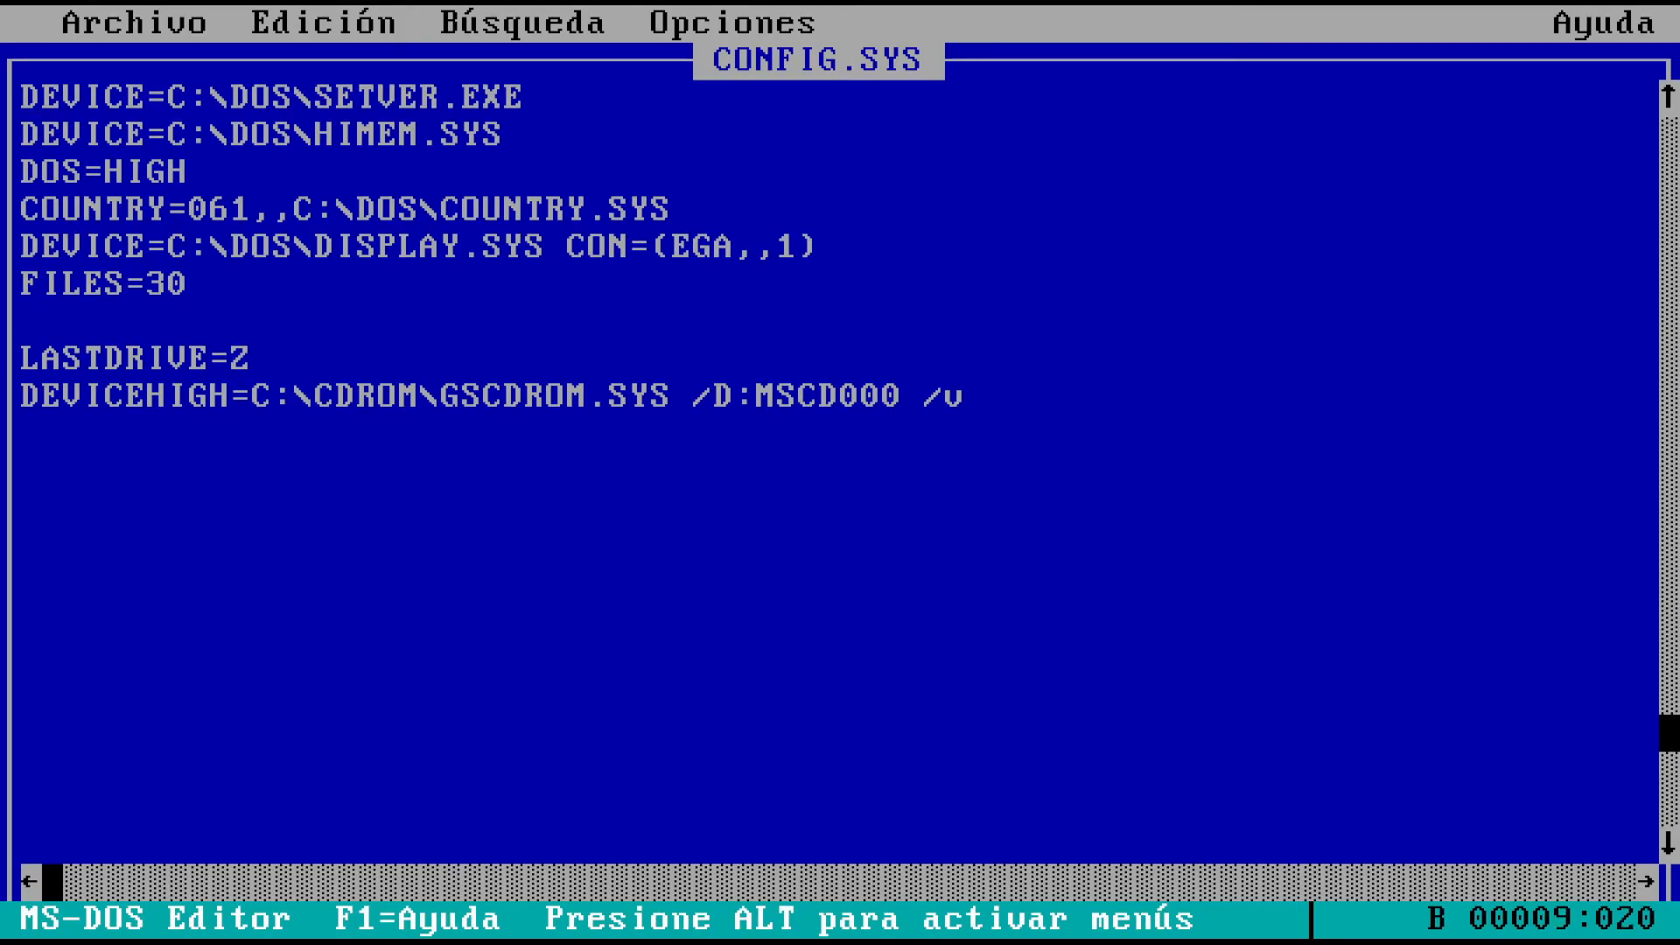
{"action": "key", "text": "Delete"}
{"action": "key", "text": "Delete"}
{"action": "key", "text": "Delete"}
{"action": "key", "text": "Delete"}
{"action": "key", "text": "Delete"}
{"action": "key", "text": "Delete"}
{"action": "key", "text": "Delete"}
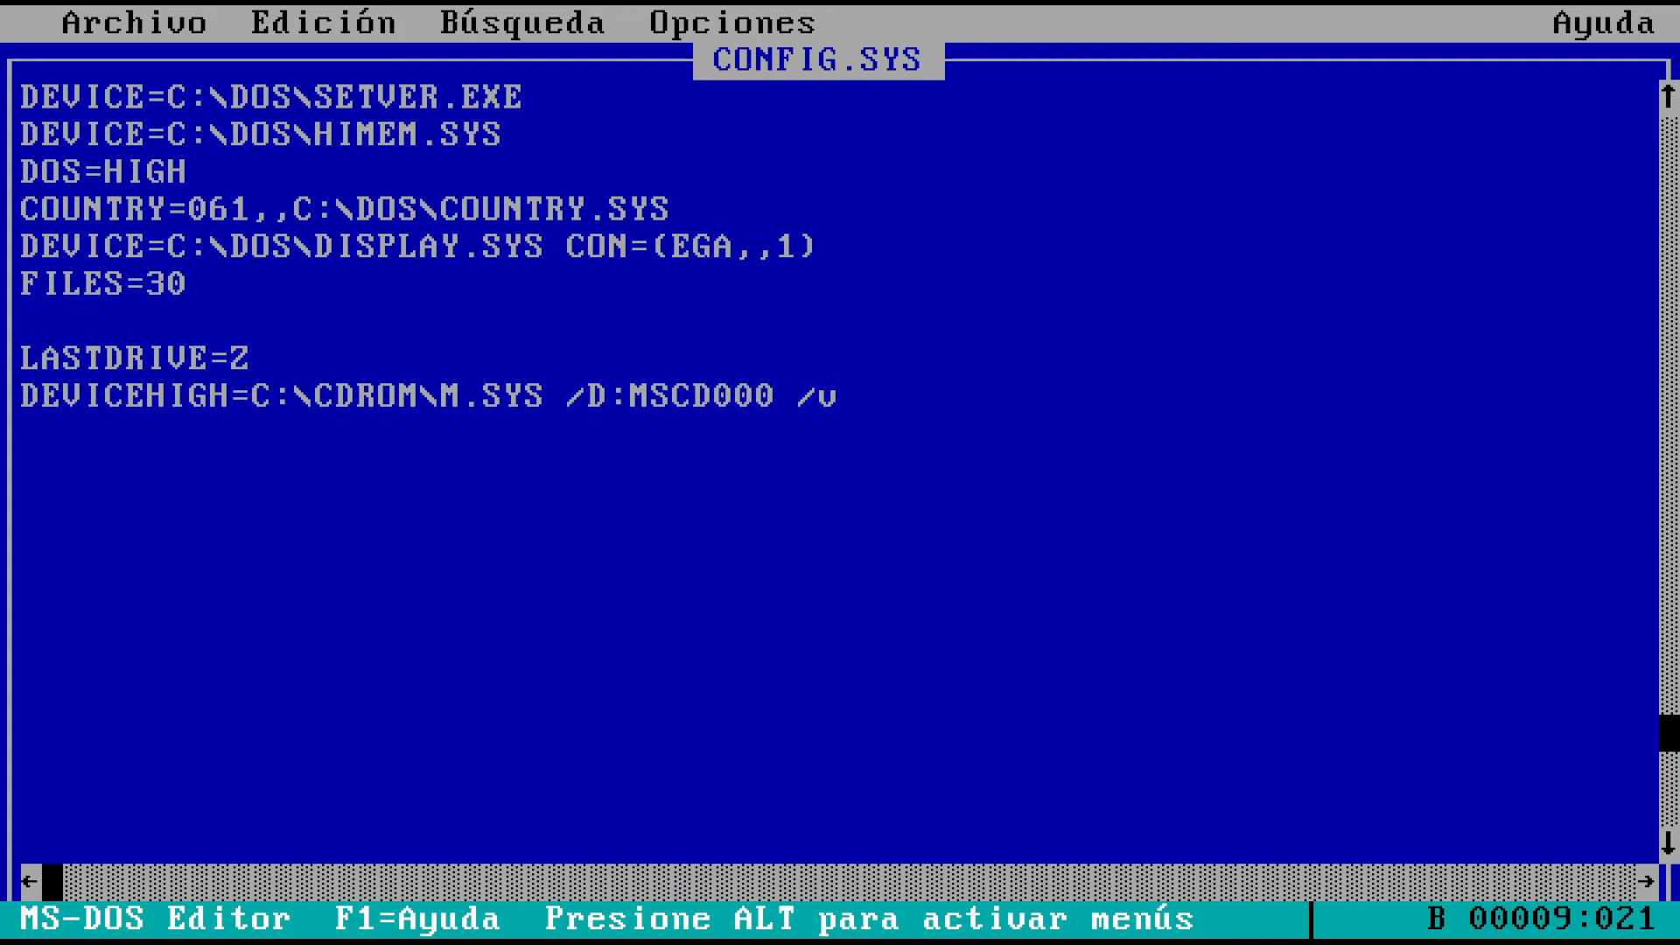
{"action": "type", "text": "VCDD"}
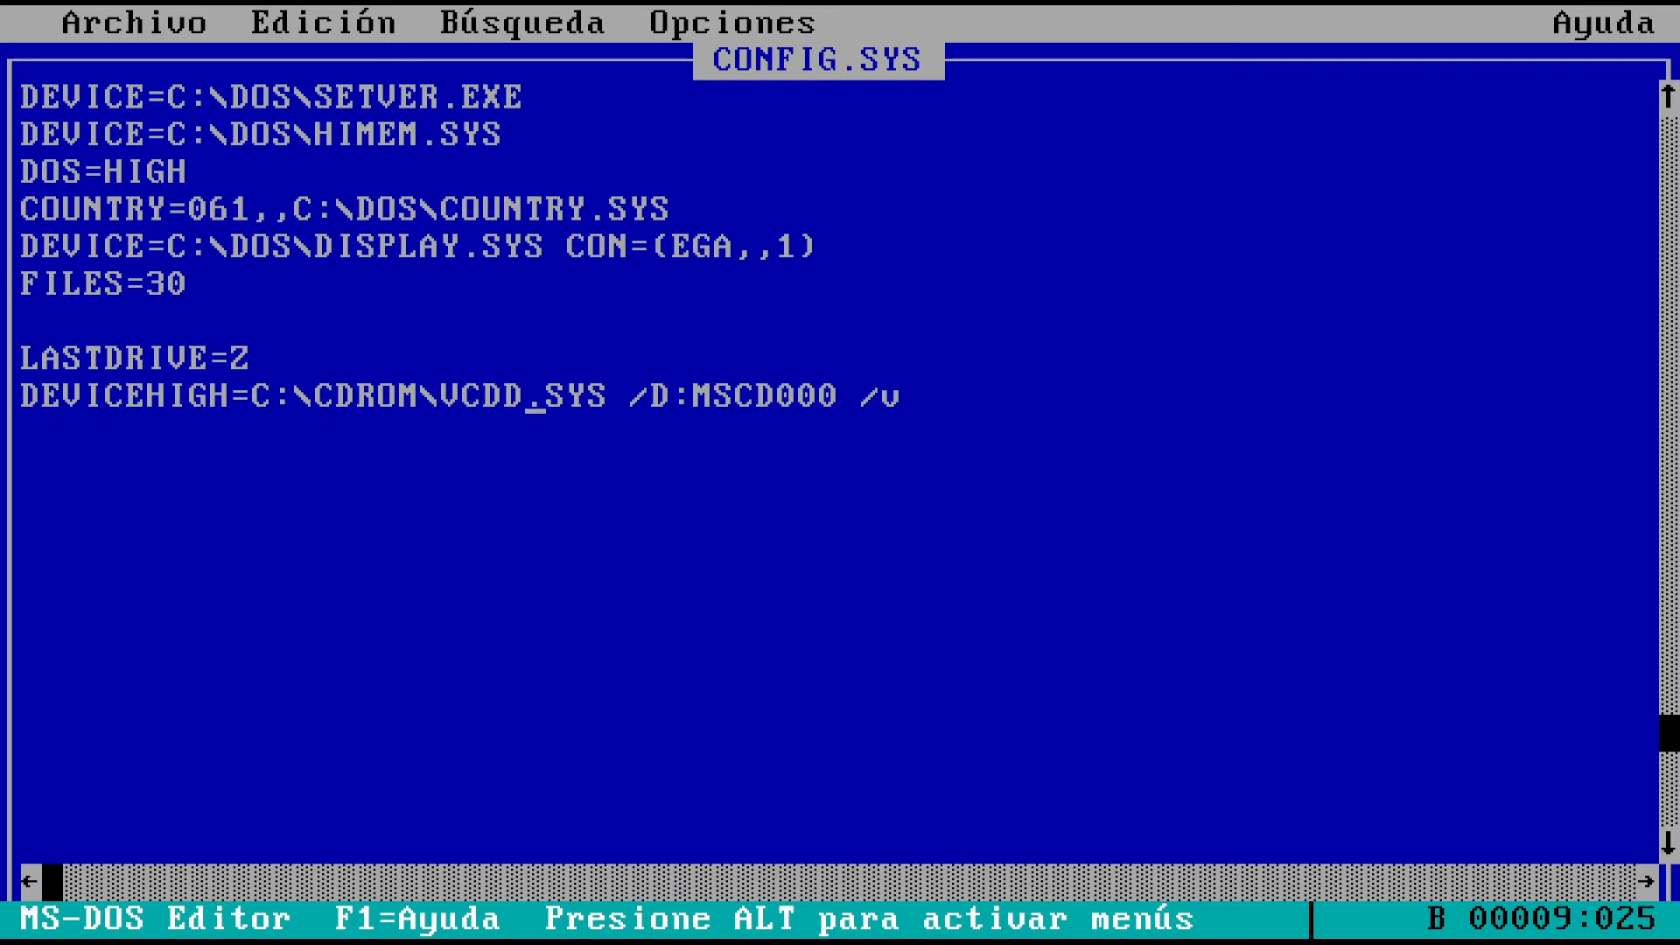
{"action": "type", "text": "21"}
{"action": "key", "text": "Right"}
{"action": "key", "text": "Right"}
{"action": "key", "text": "Right"}
{"action": "key", "text": "Right"}
{"action": "key", "text": "Right"}
{"action": "key", "text": "Right"}
{"action": "key", "text": "Right"}
{"action": "key", "text": "Right"}
{"action": "key", "text": "Right"}
{"action": "key", "text": "Right"}
{"action": "key", "text": "Right"}
{"action": "key", "text": "Right"}
{"action": "key", "text": "Right"}
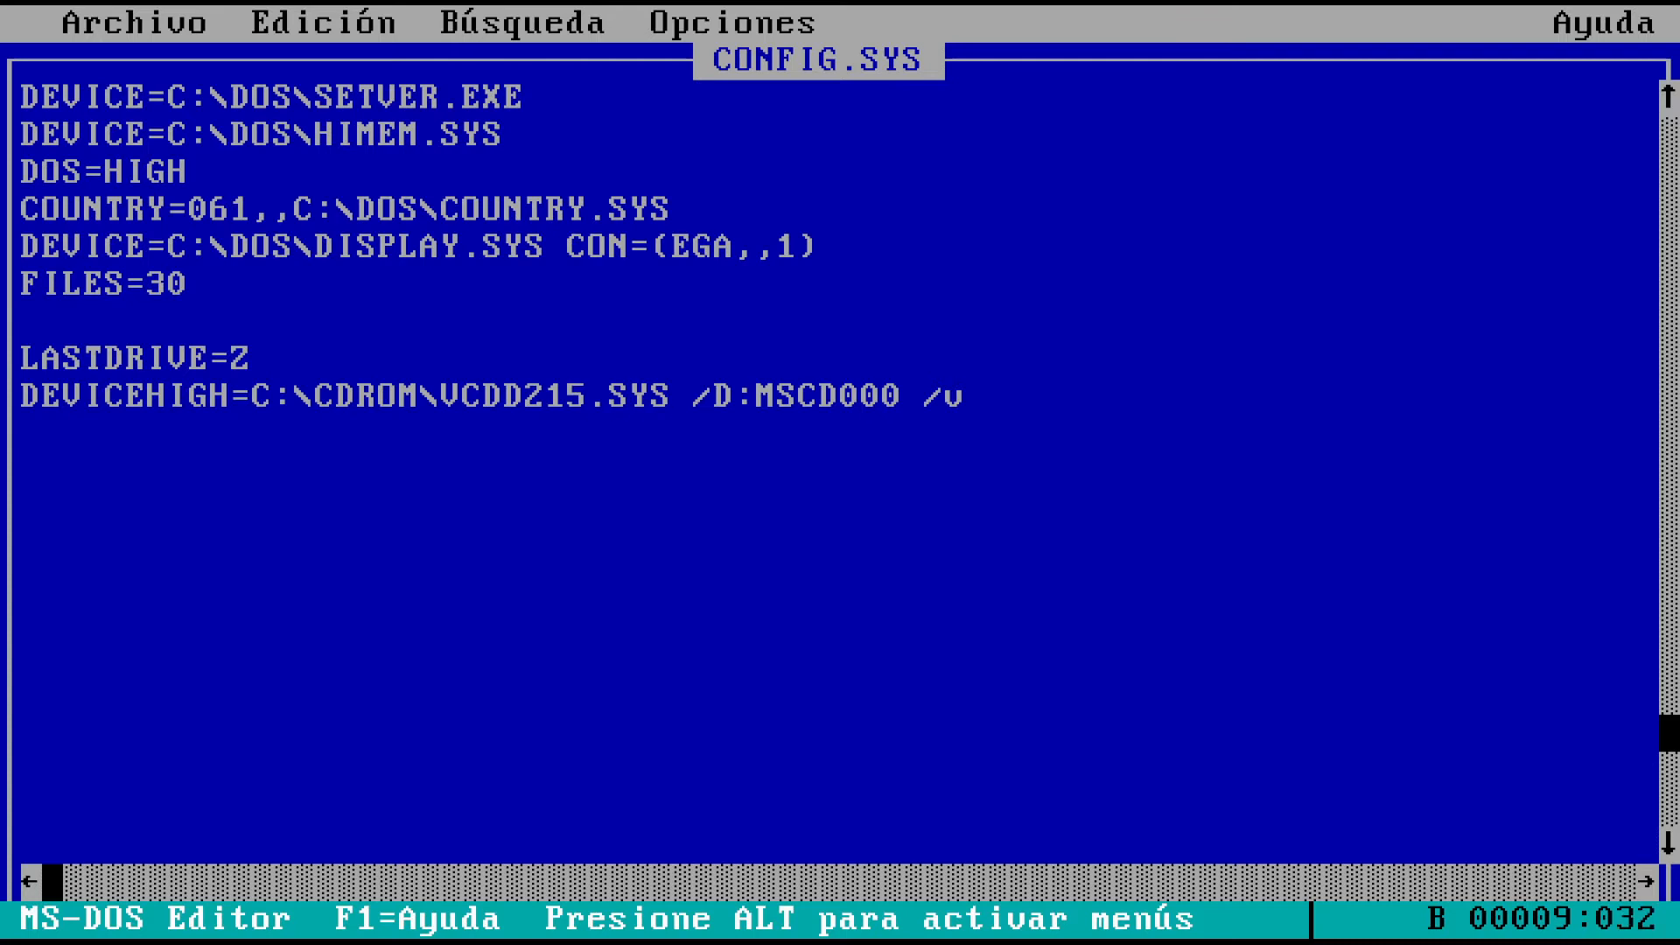
{"action": "key", "text": "Right"}
{"action": "key", "text": "Delete"}
{"action": "key", "text": "Delete"}
{"action": "key", "text": "Delete"}
Save CONFIG.SYS, exit the editor, and restart the computer to load the CD-ROM driver
{"action": "key", "text": "alt"}
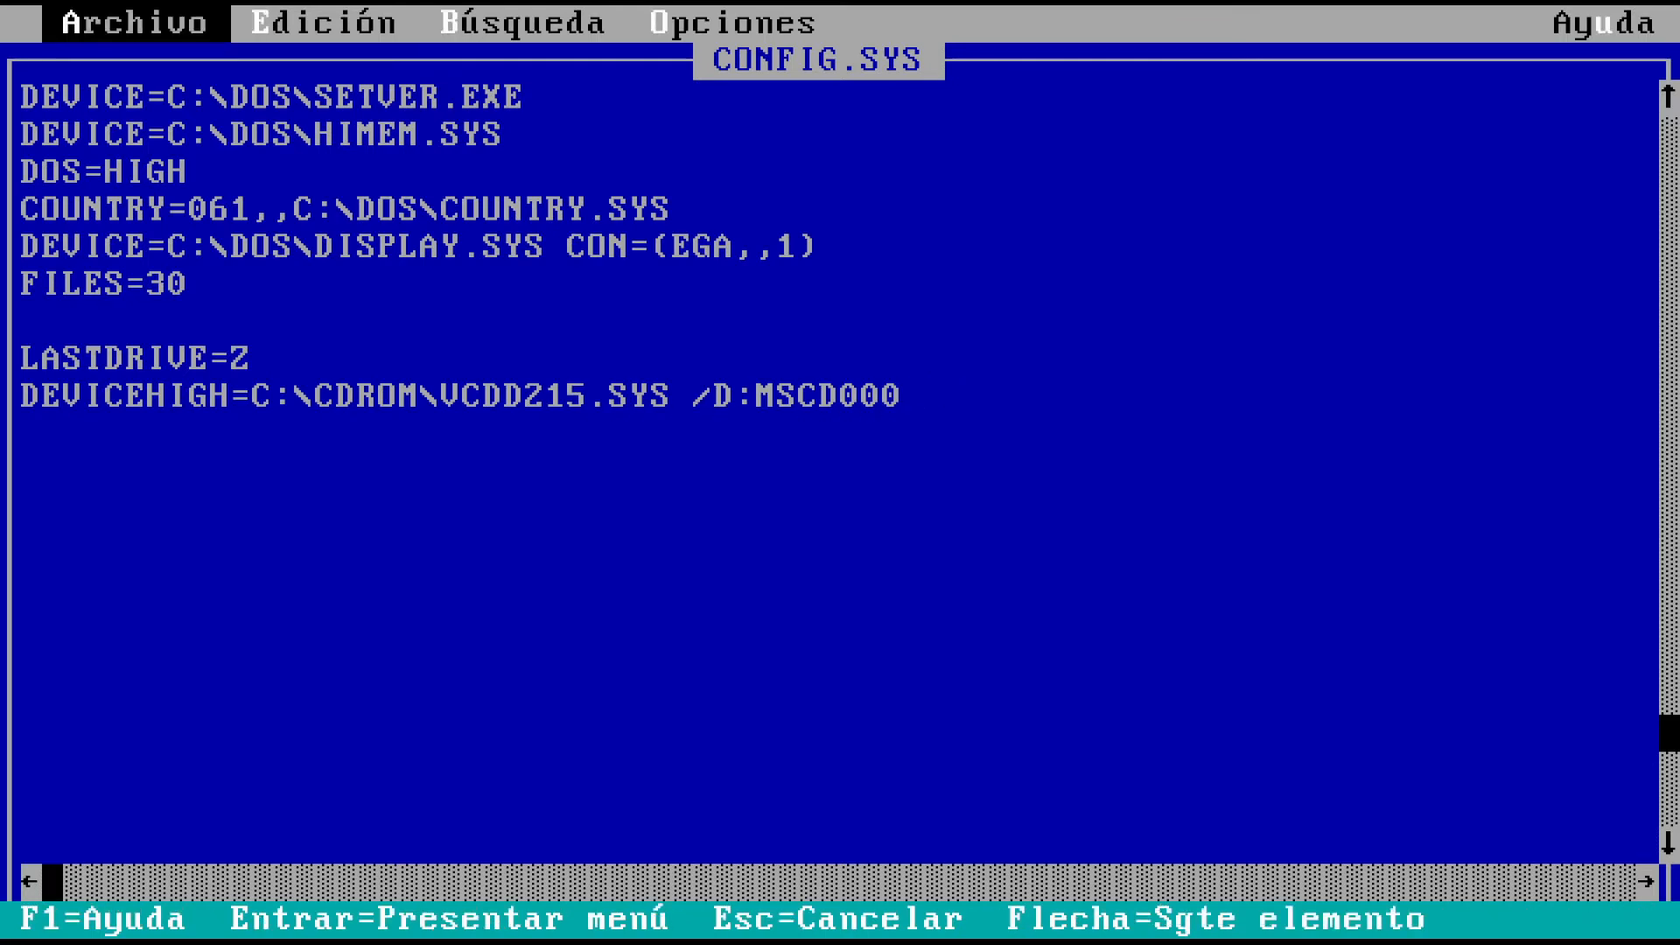
{"action": "key", "text": "Return"}
{"action": "key", "text": "Down"}
{"action": "key", "text": "Down"}
{"action": "key", "text": "Return"}
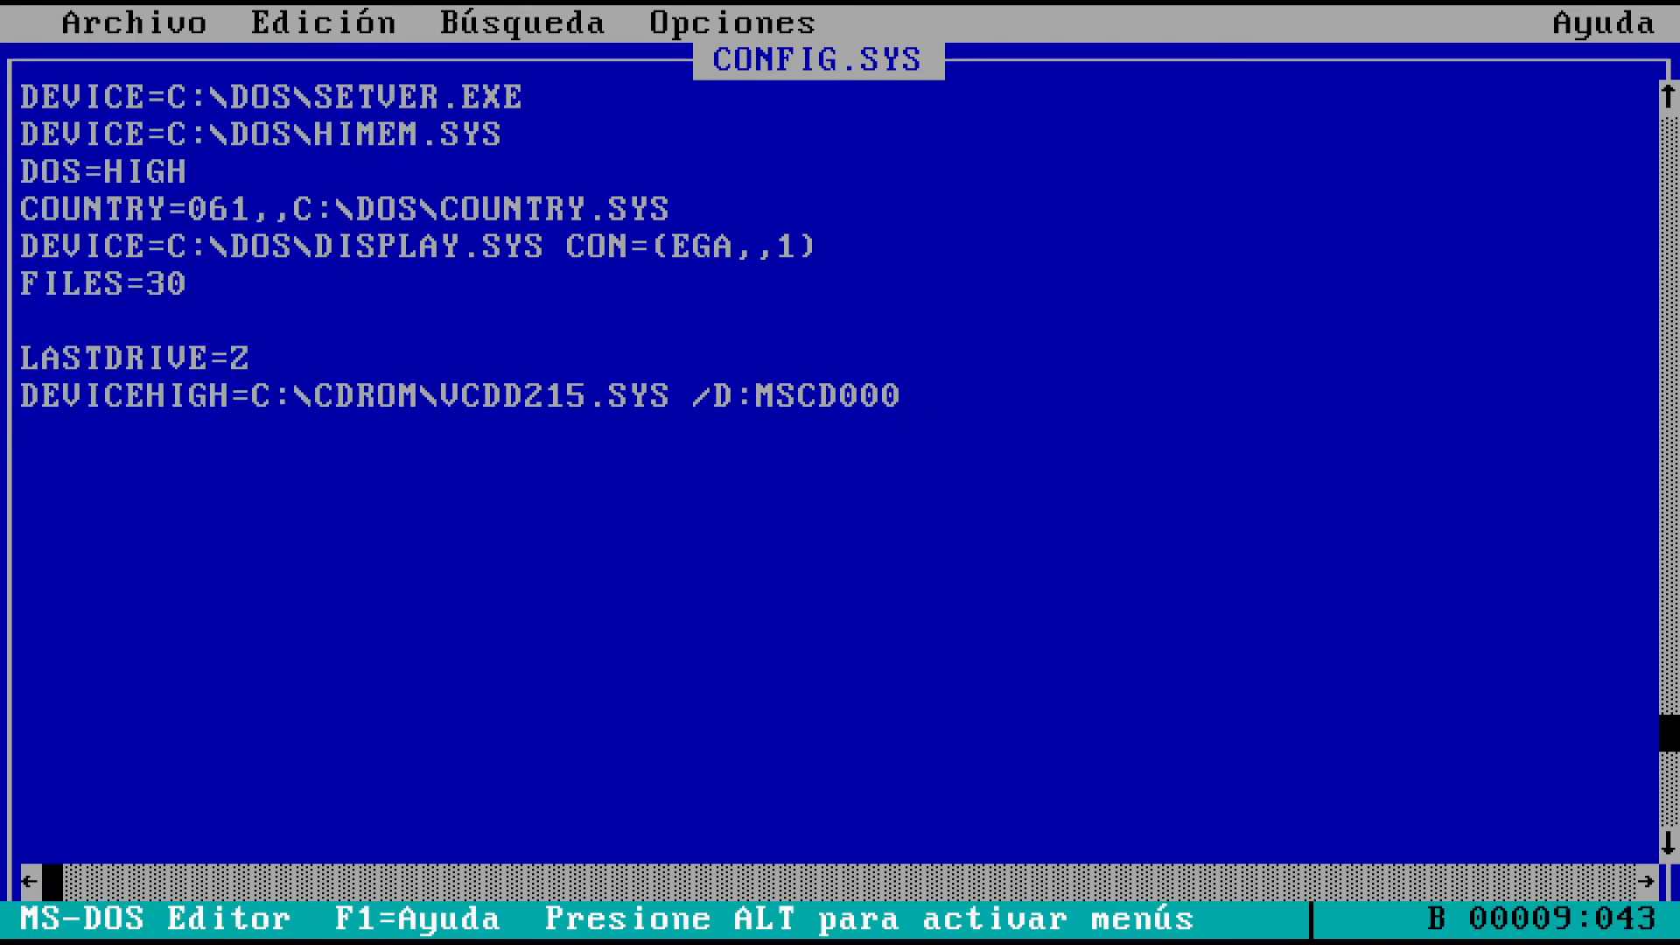
{"action": "key", "text": "alt"}
{"action": "key", "text": "Return"}
{"action": "key", "text": "Up"}
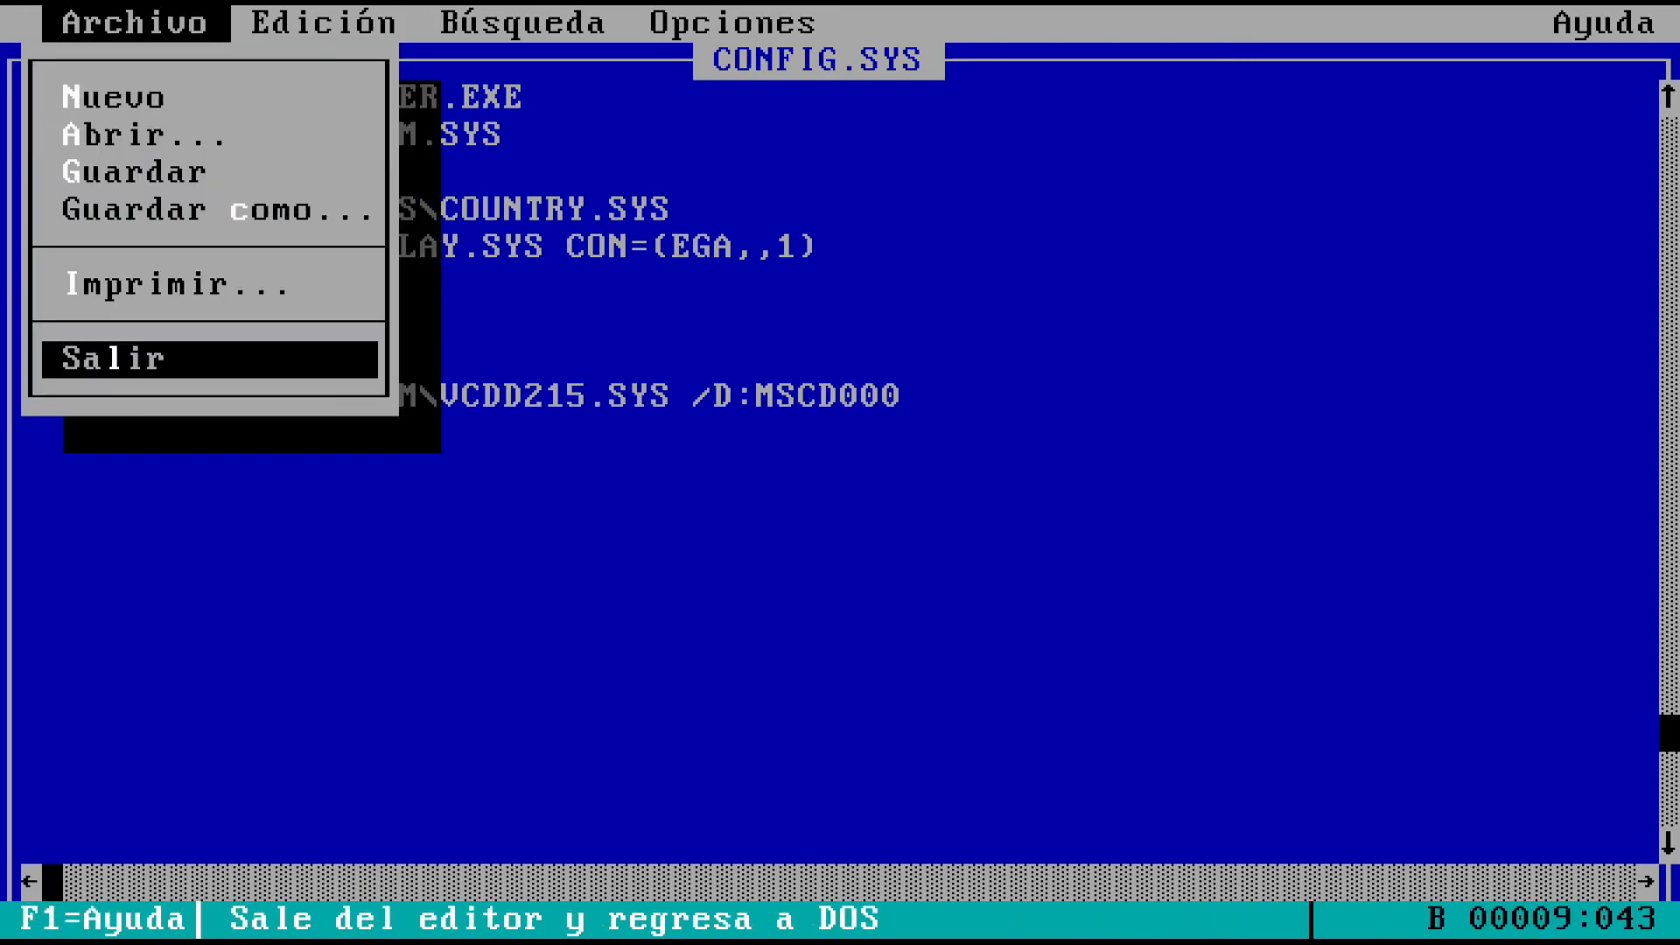
{"action": "key", "text": "Return"}
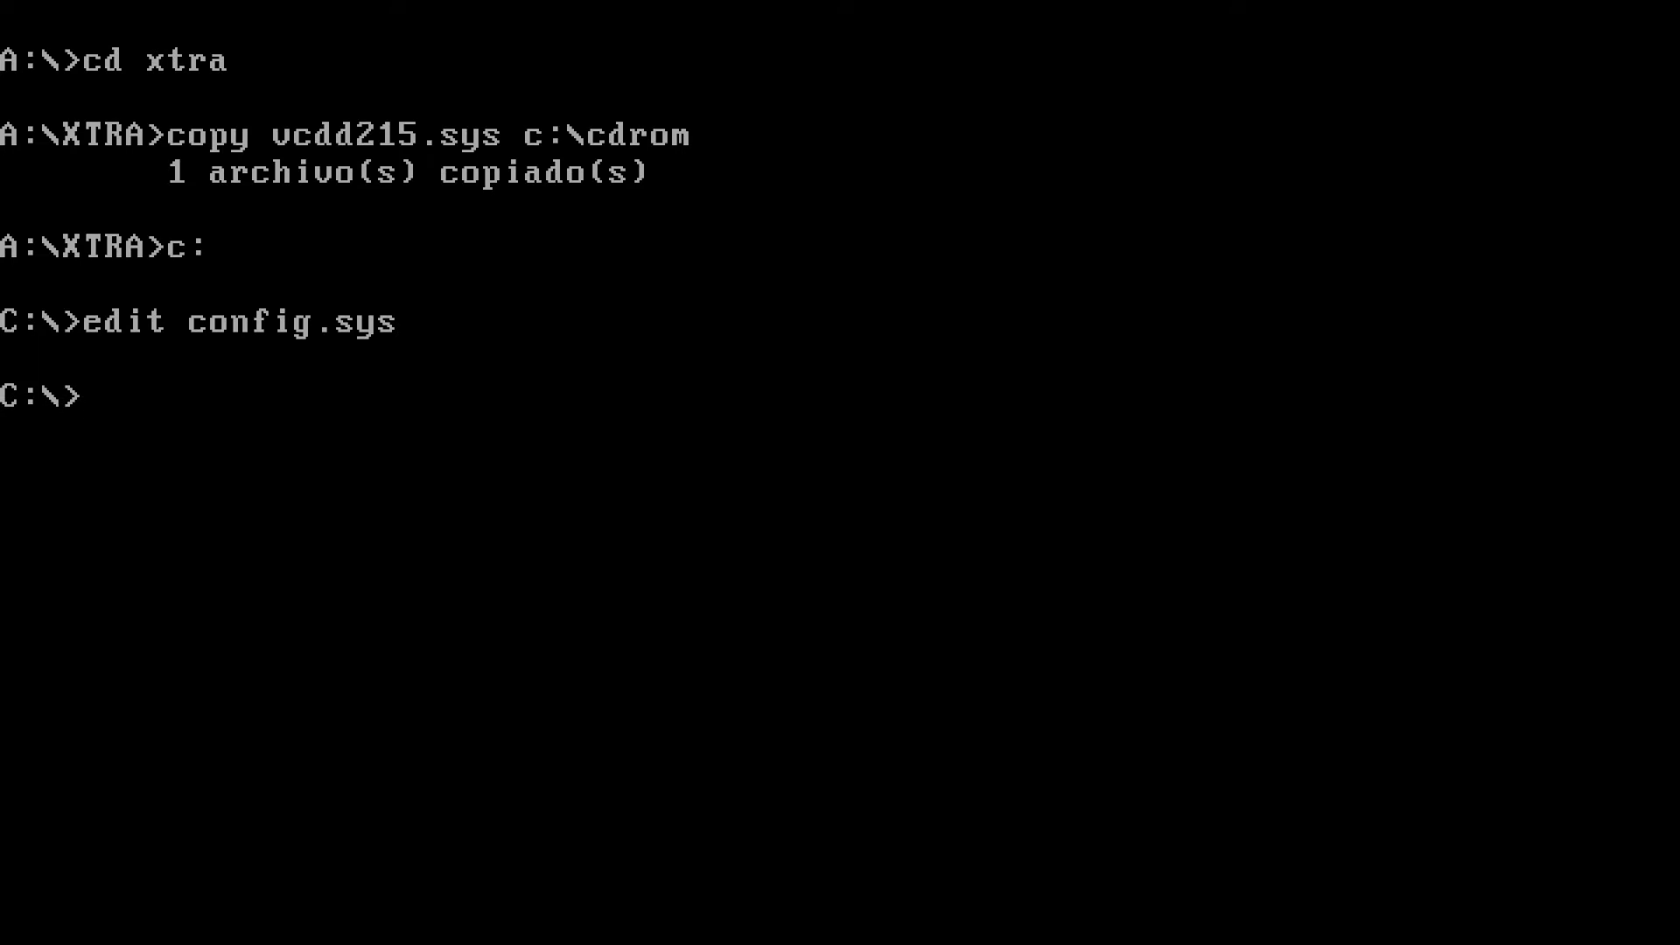
{"action": "key", "text": "ctrl+alt+Delete"}
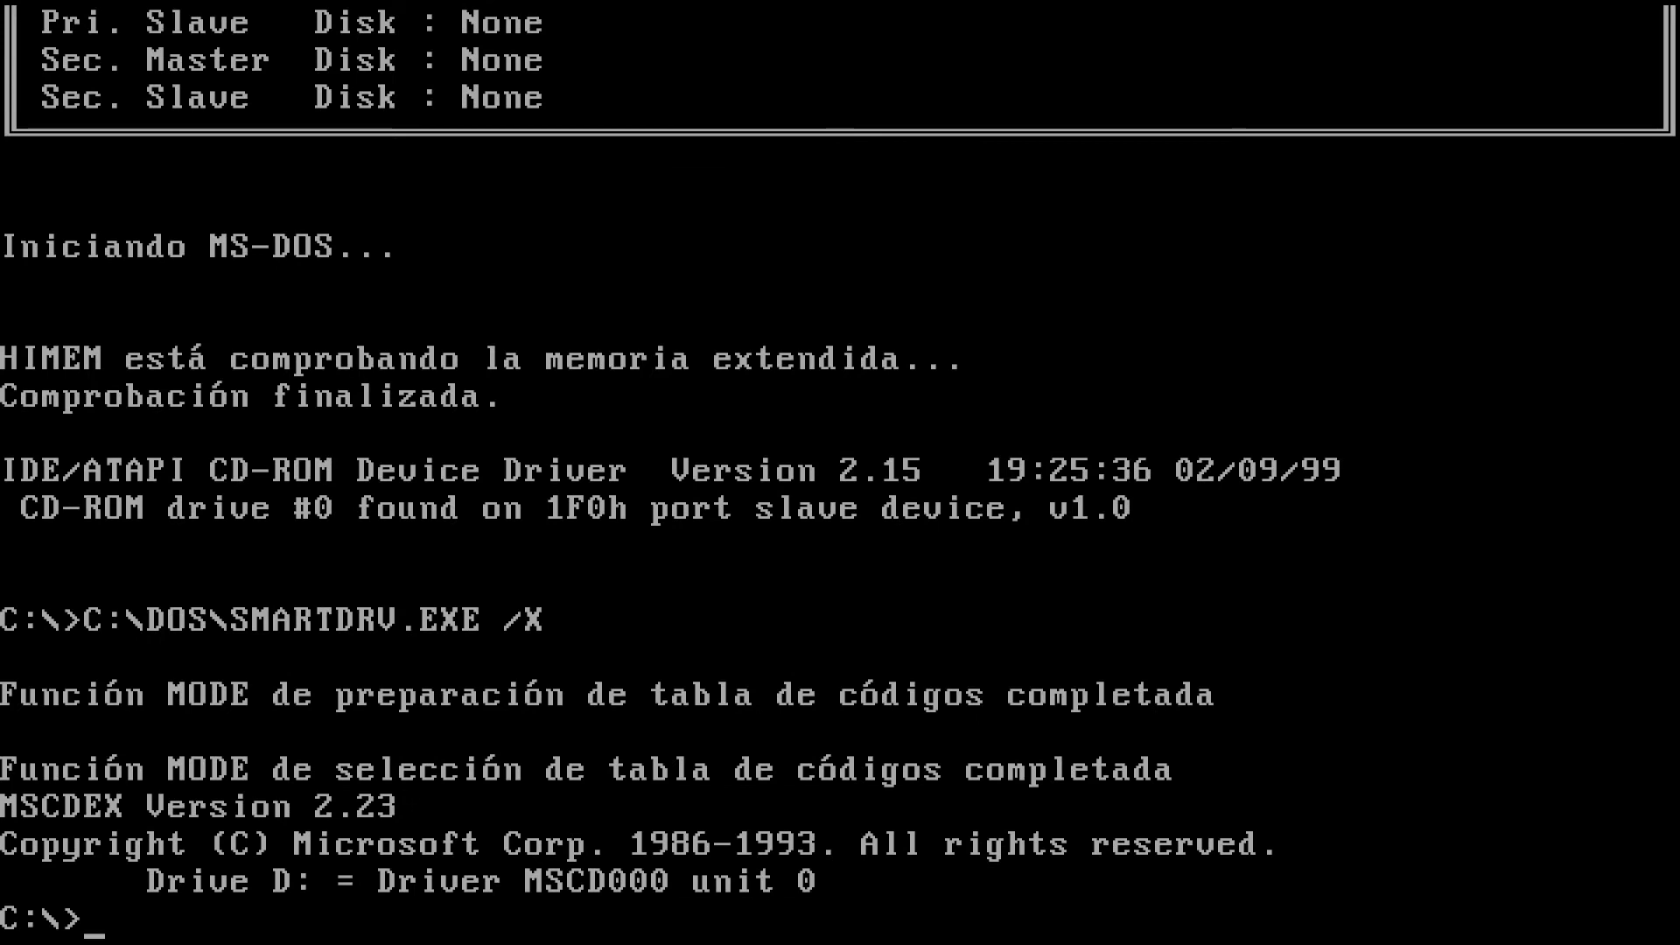
Launch Windows for Workgroups setup (instalar) from CD-ROM drive D:
{"action": "type", "text": "d"}
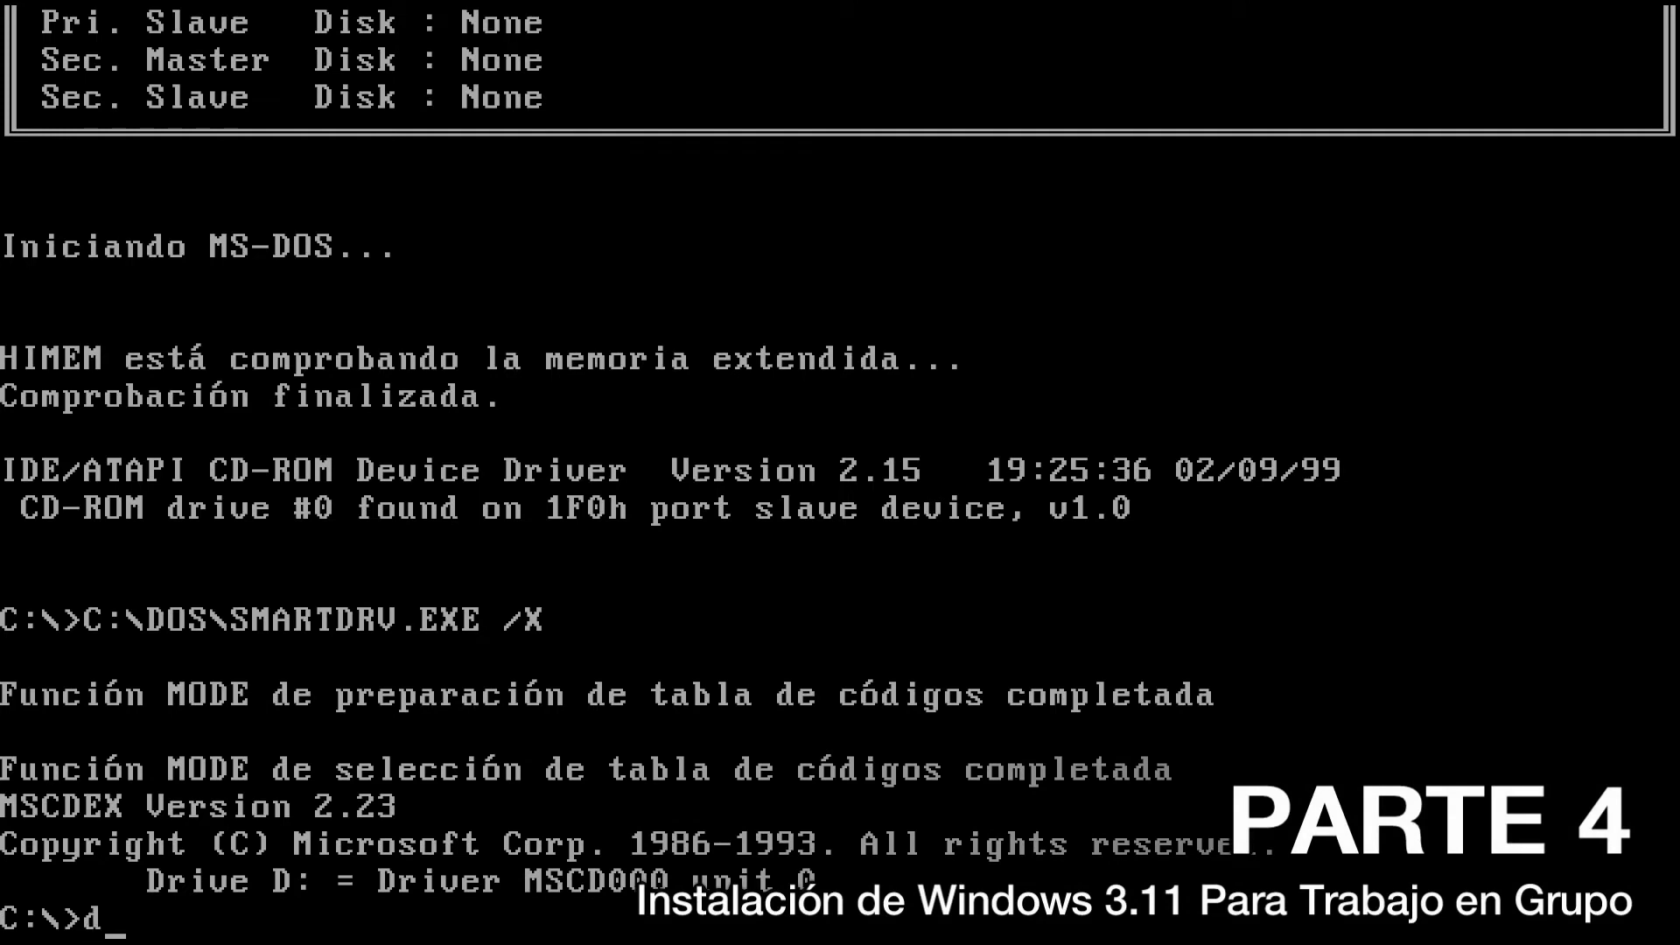
{"action": "type", "text": ":"}
{"action": "key", "text": "Return"}
{"action": "type", "text": "inst"}
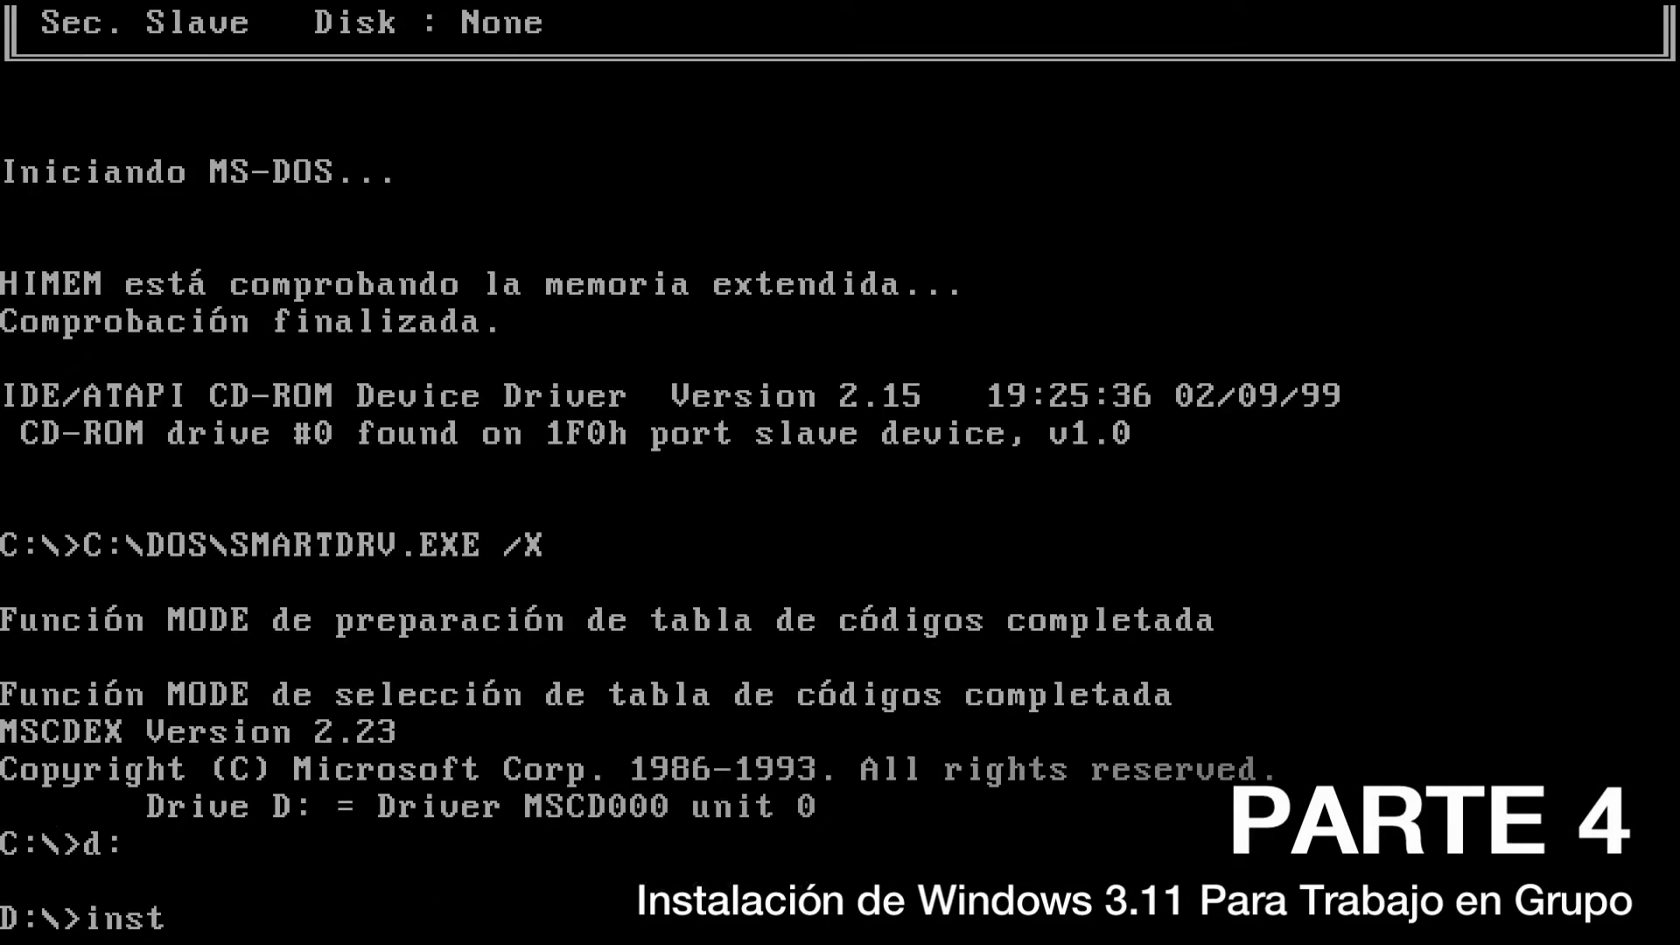
{"action": "type", "text": "alar"}
{"action": "key", "text": "Return"}
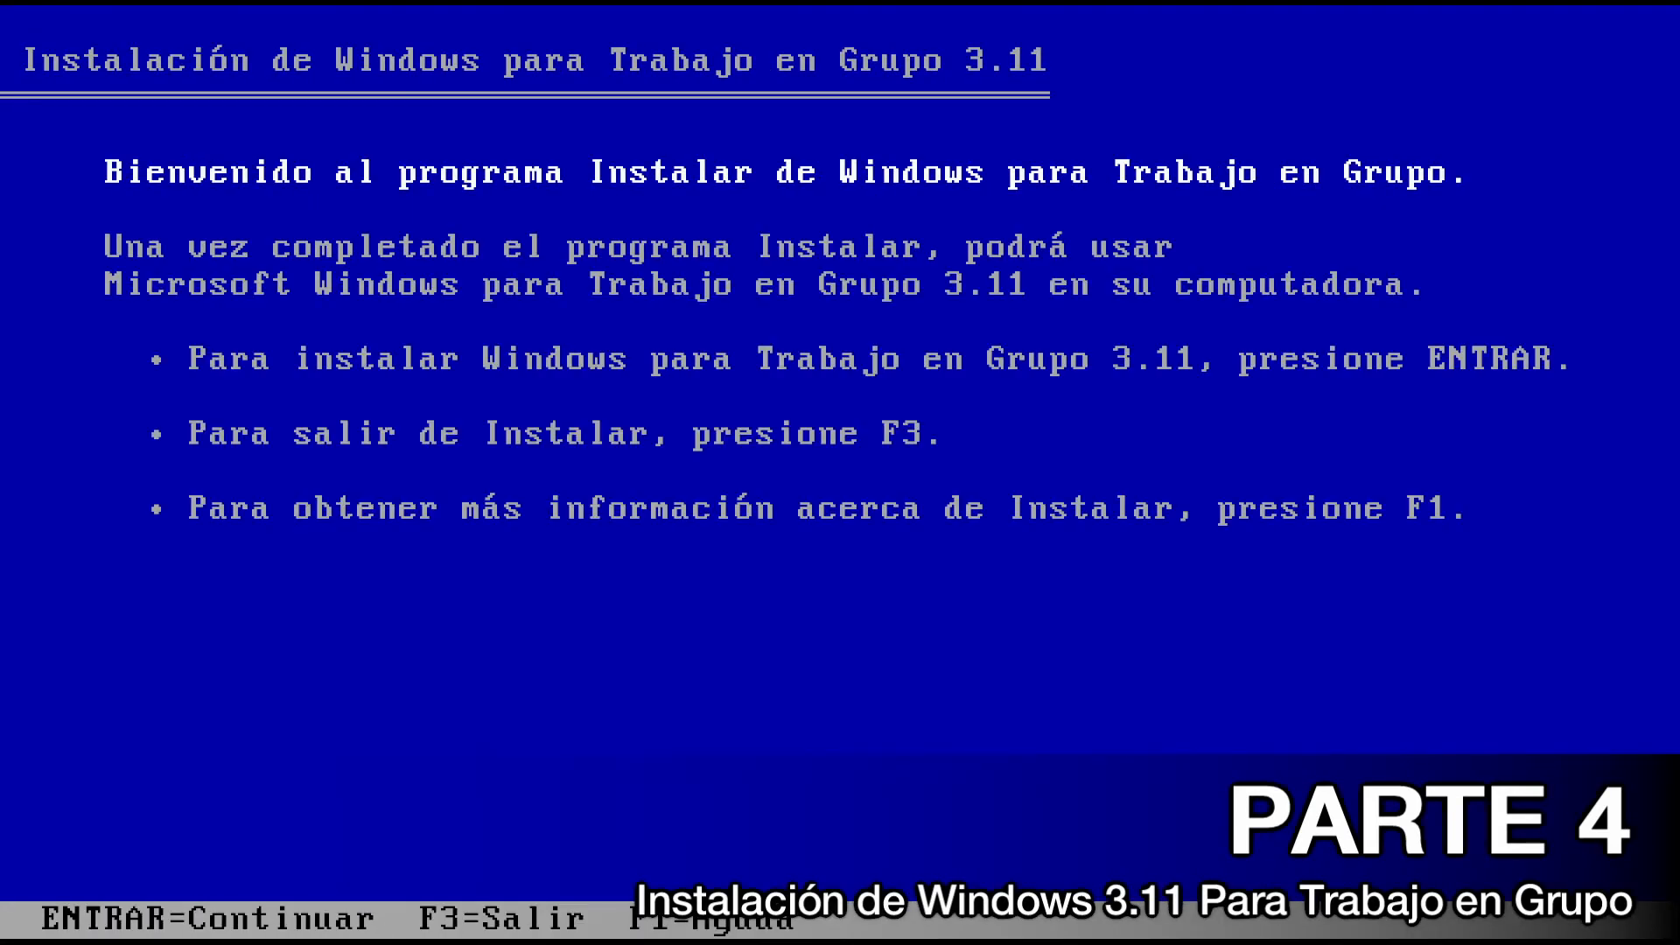
Choose express setup into C:\WINDOWS, accept the detected hardware, and enter the registration name
{"action": "key", "text": "Return"}
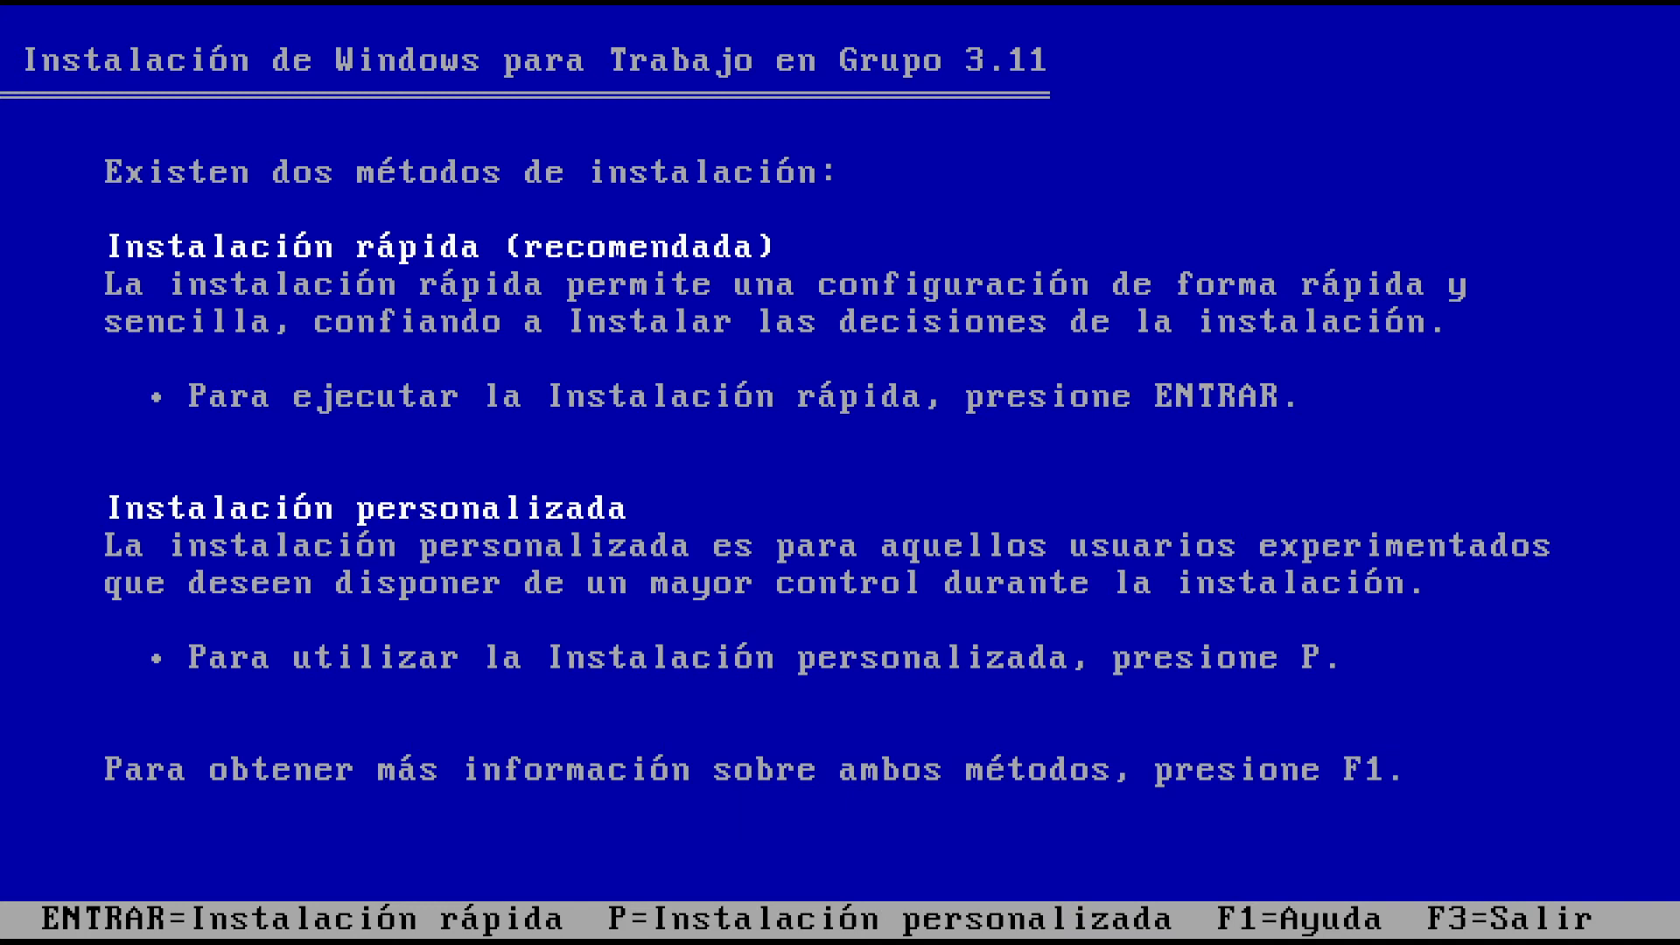
{"action": "key", "text": "Return"}
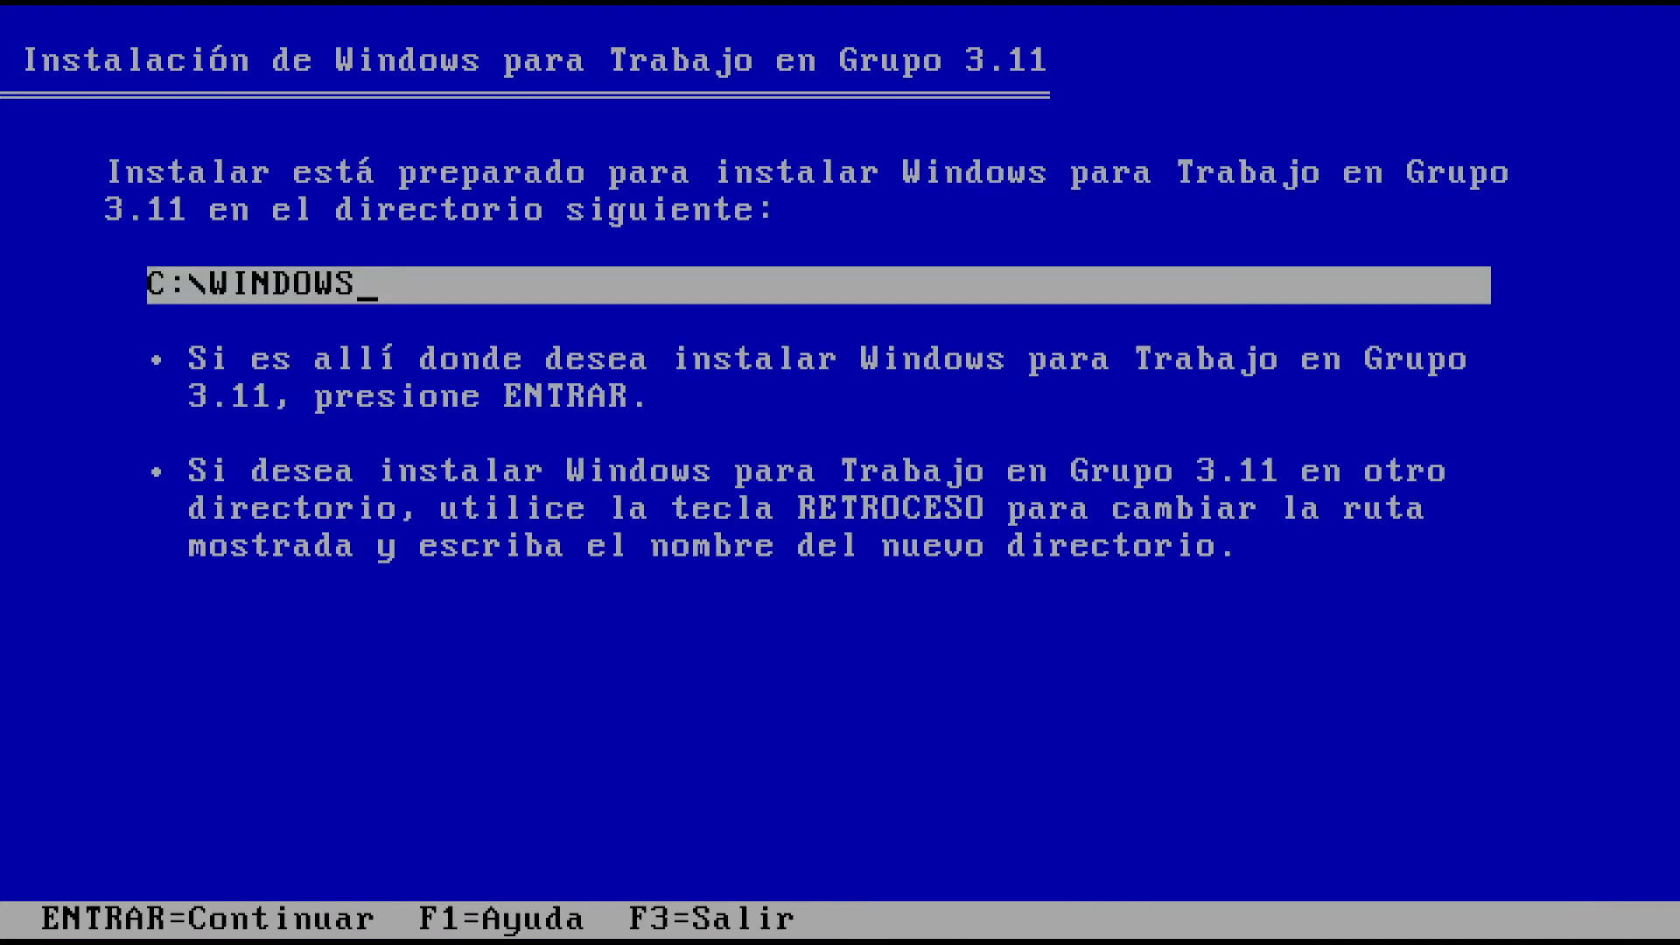
{"action": "key", "text": "Return"}
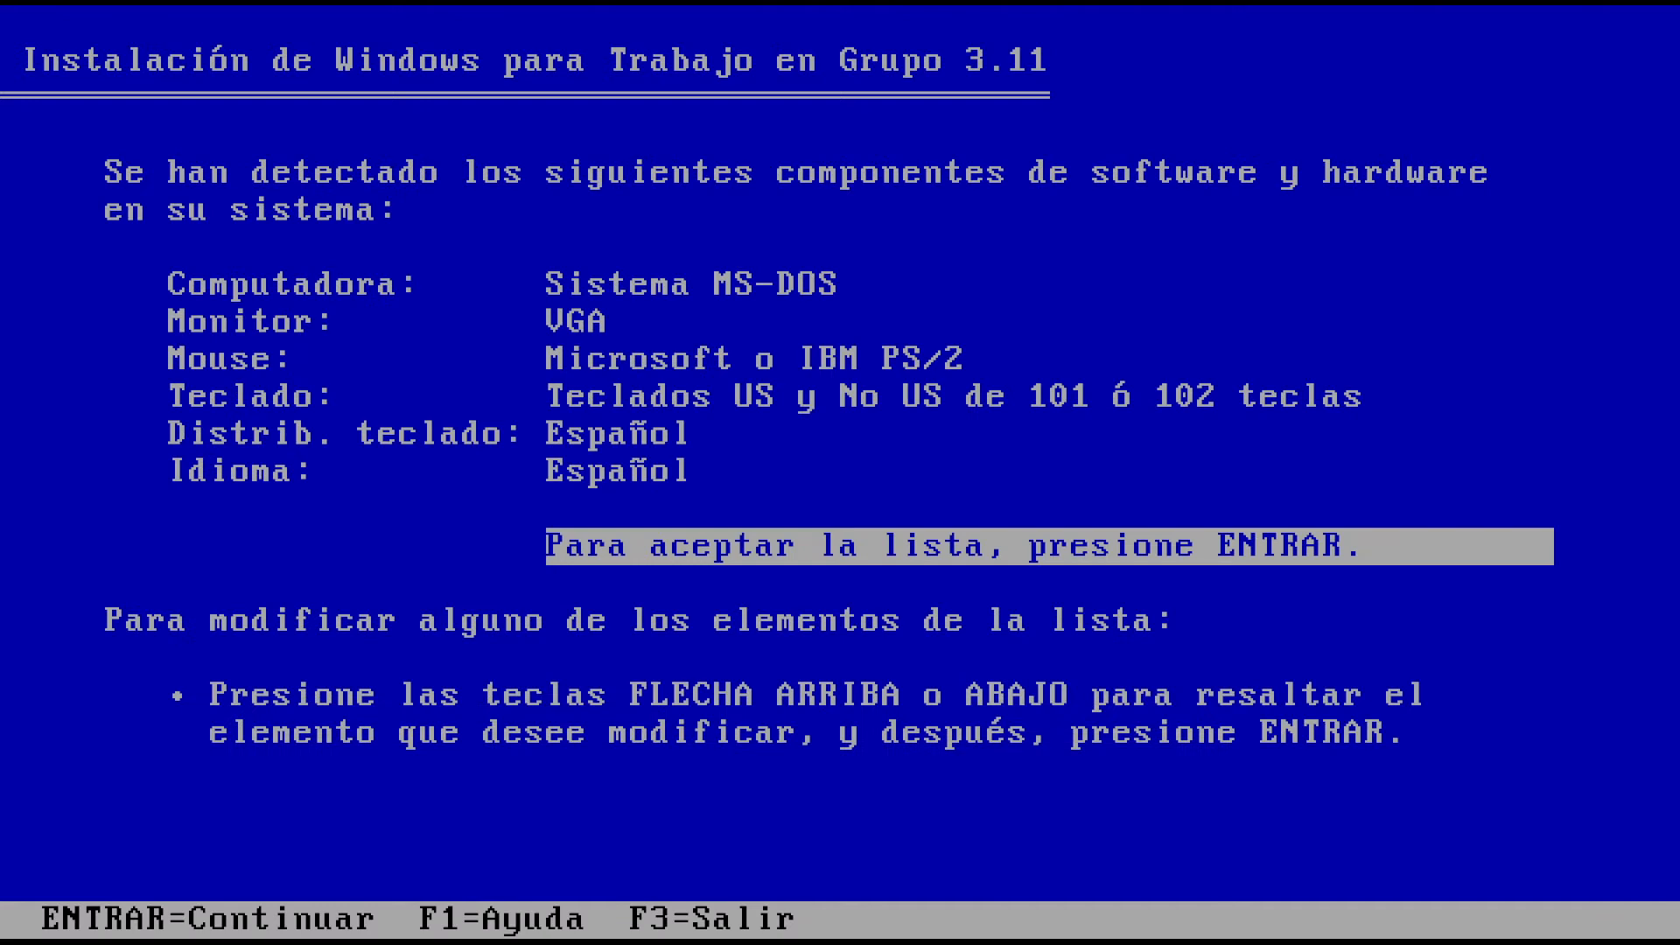
{"action": "key", "text": "Return"}
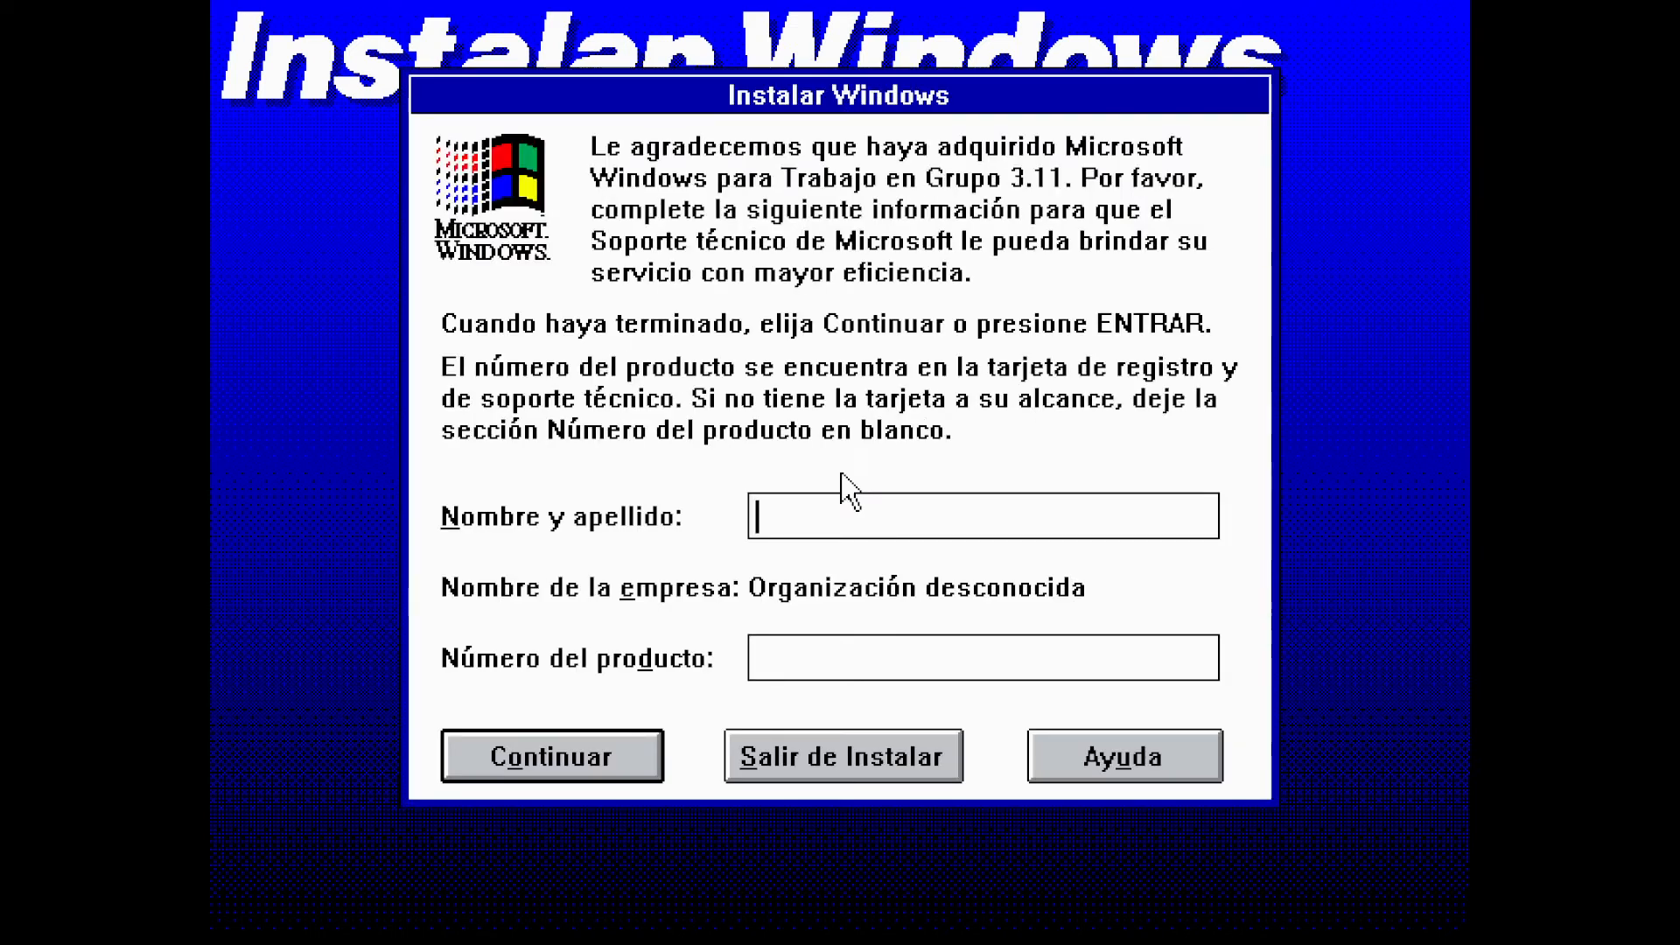
{"action": "type", "text": "VirtWin"}
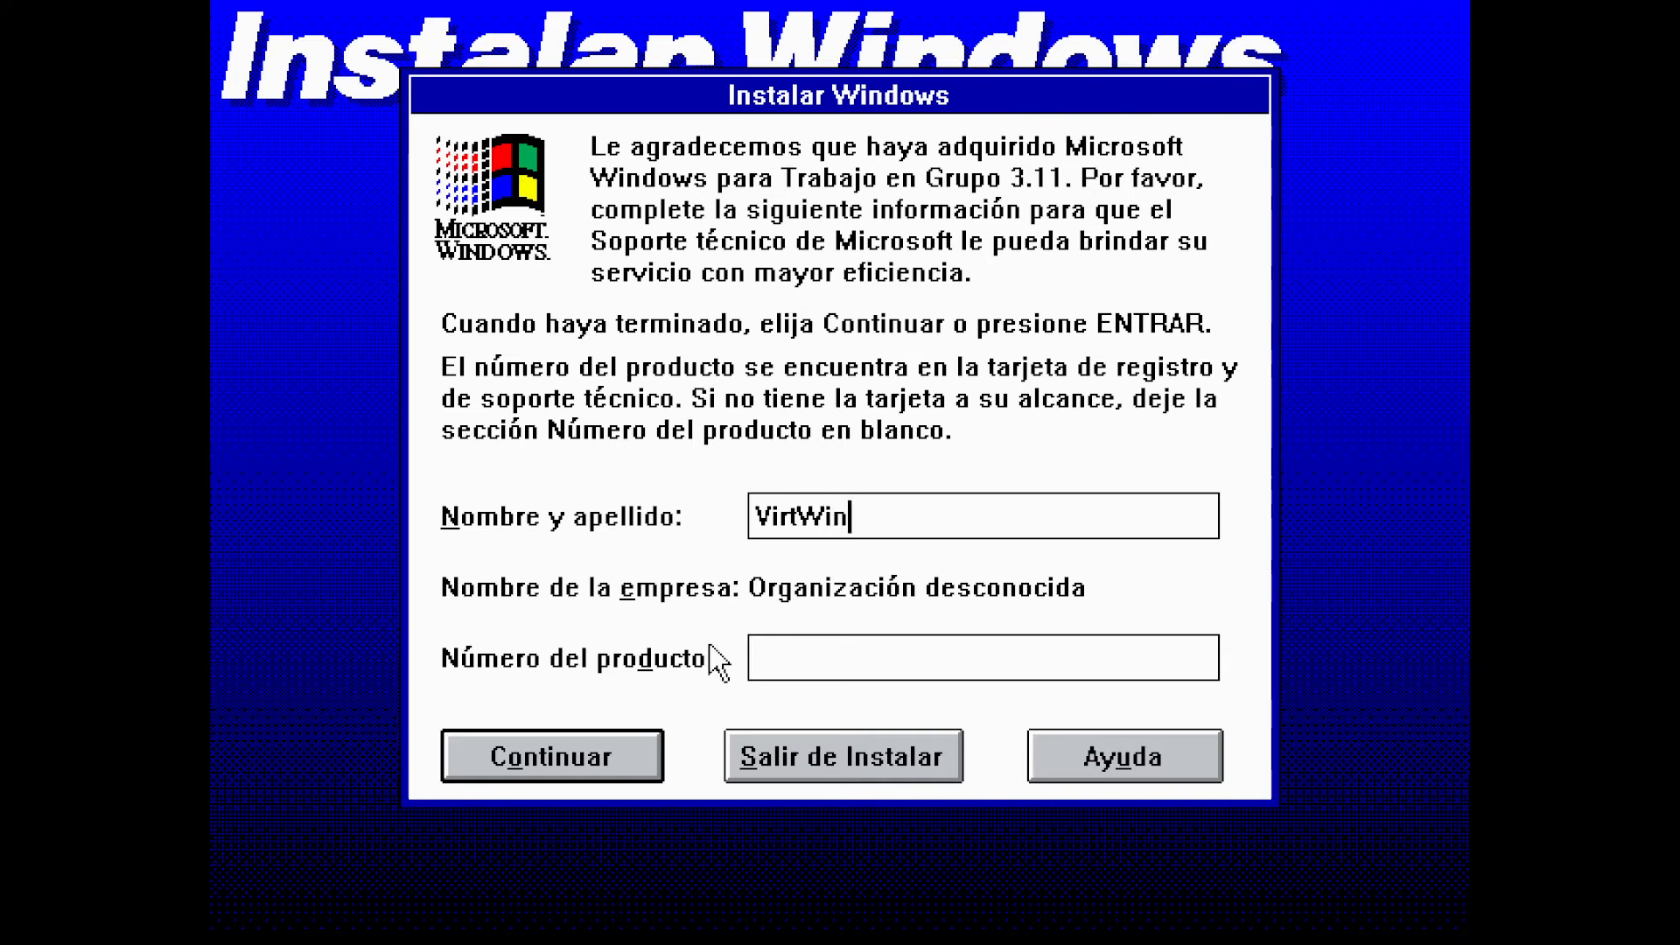
{"action": "left_click", "coordinate": [646, 773]}
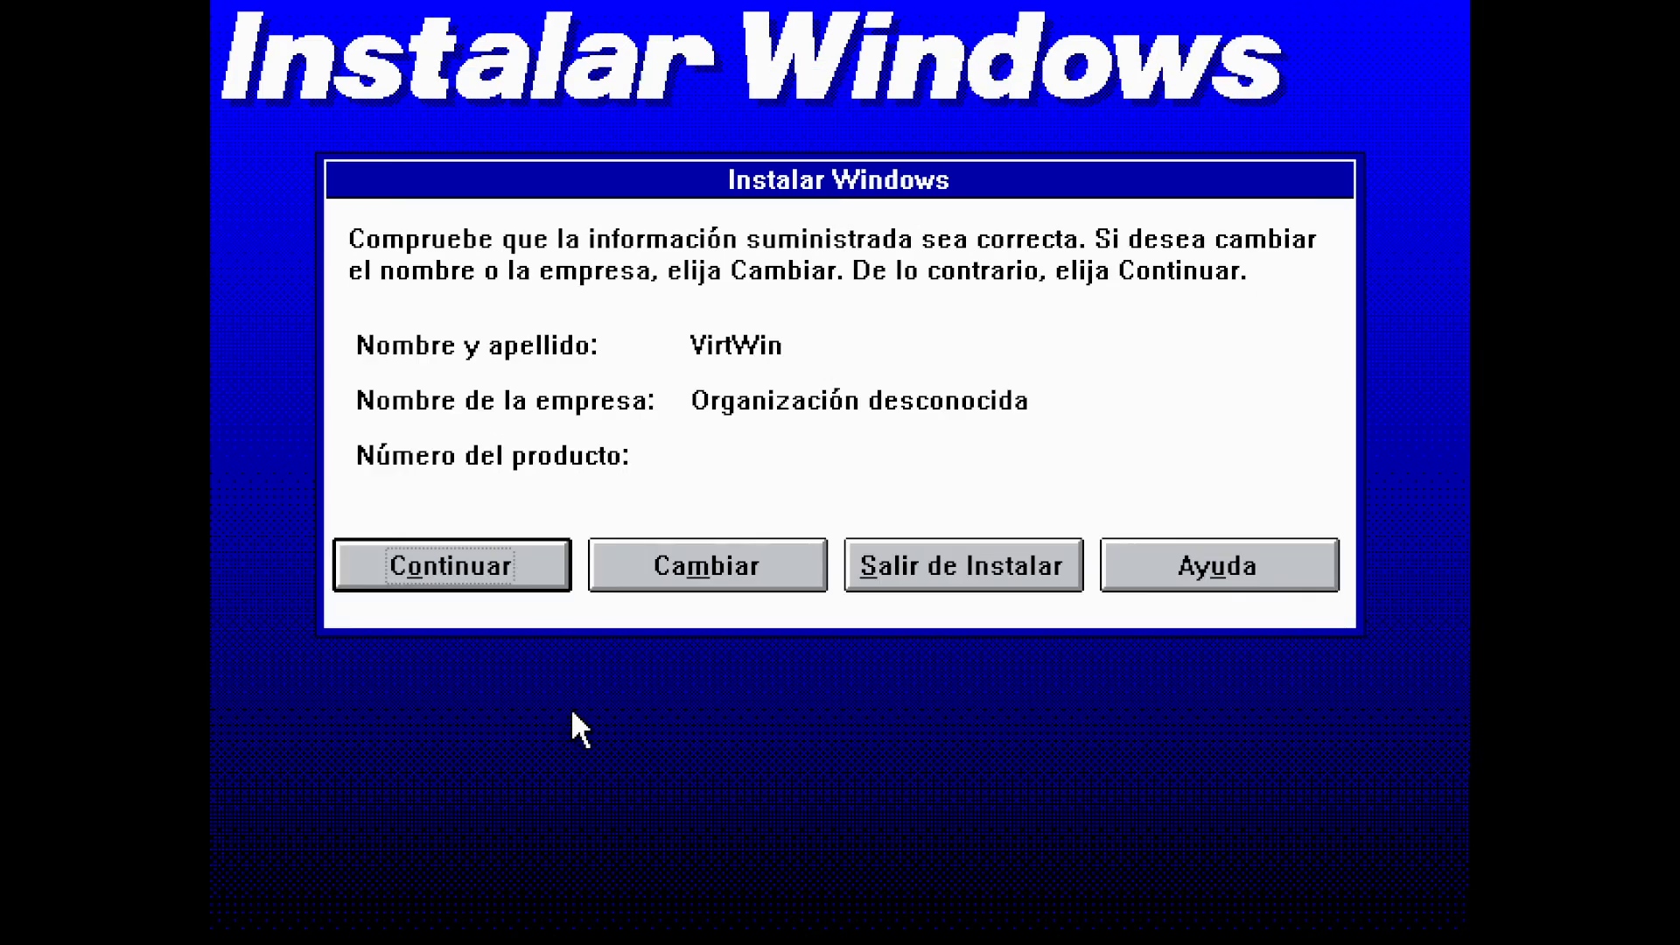
Confirm registration, skip printer and existing-application setup, and keep all optional components
{"action": "left_click", "coordinate": [506, 581]}
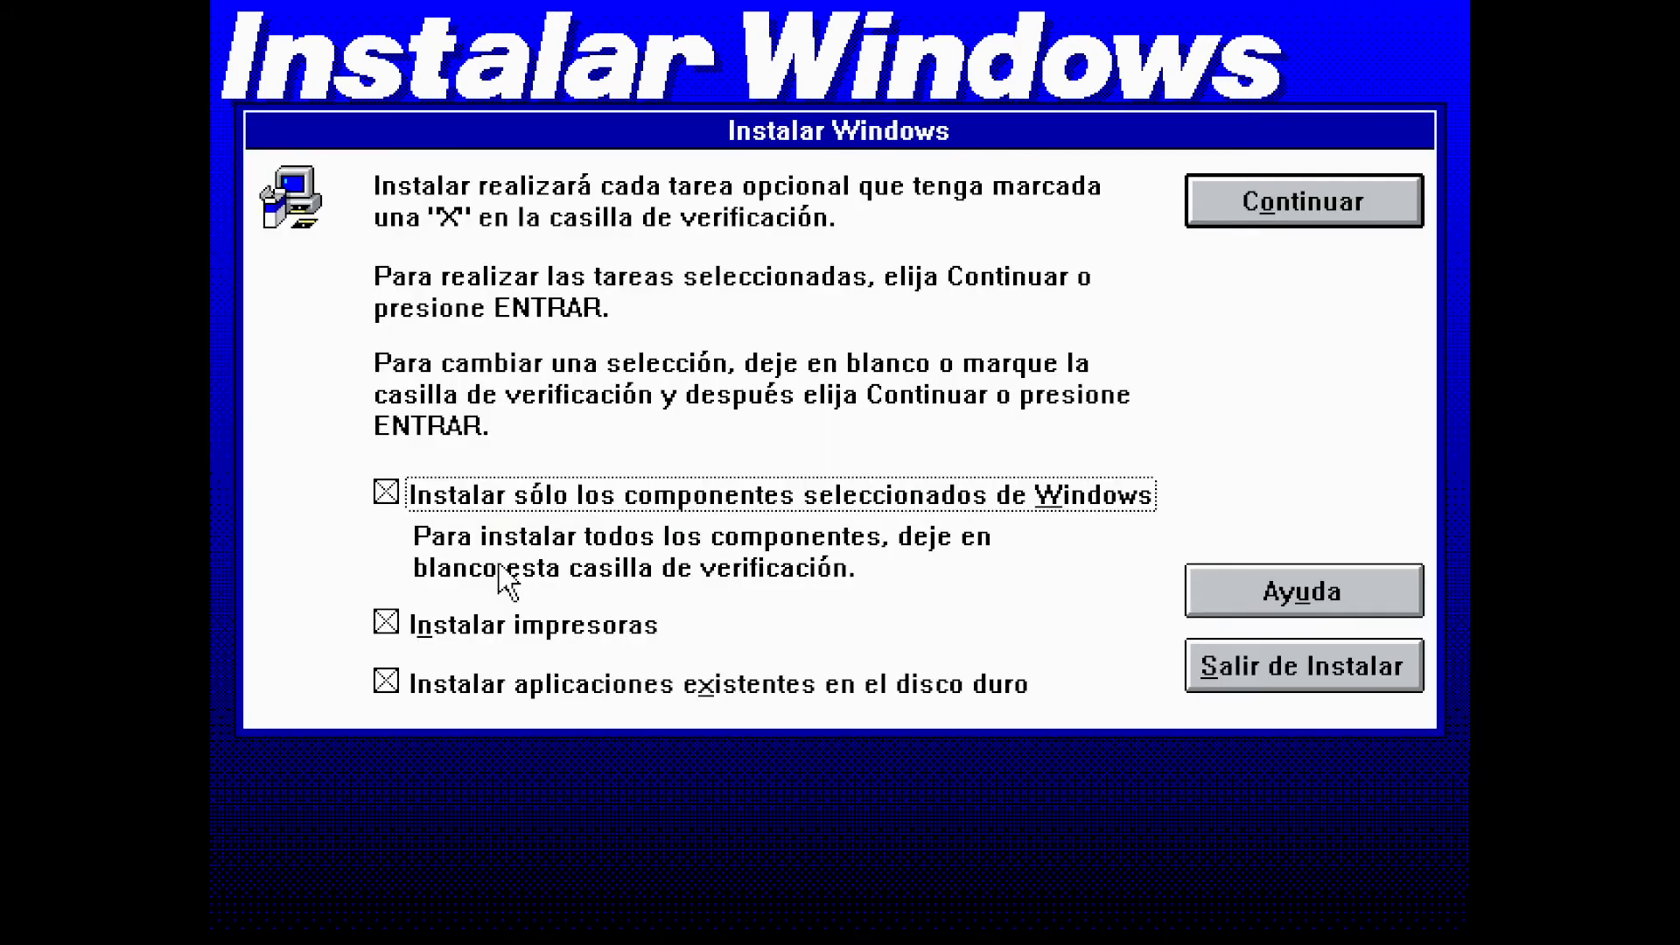
{"action": "left_click", "coordinate": [519, 624]}
{"action": "left_click", "coordinate": [524, 698]}
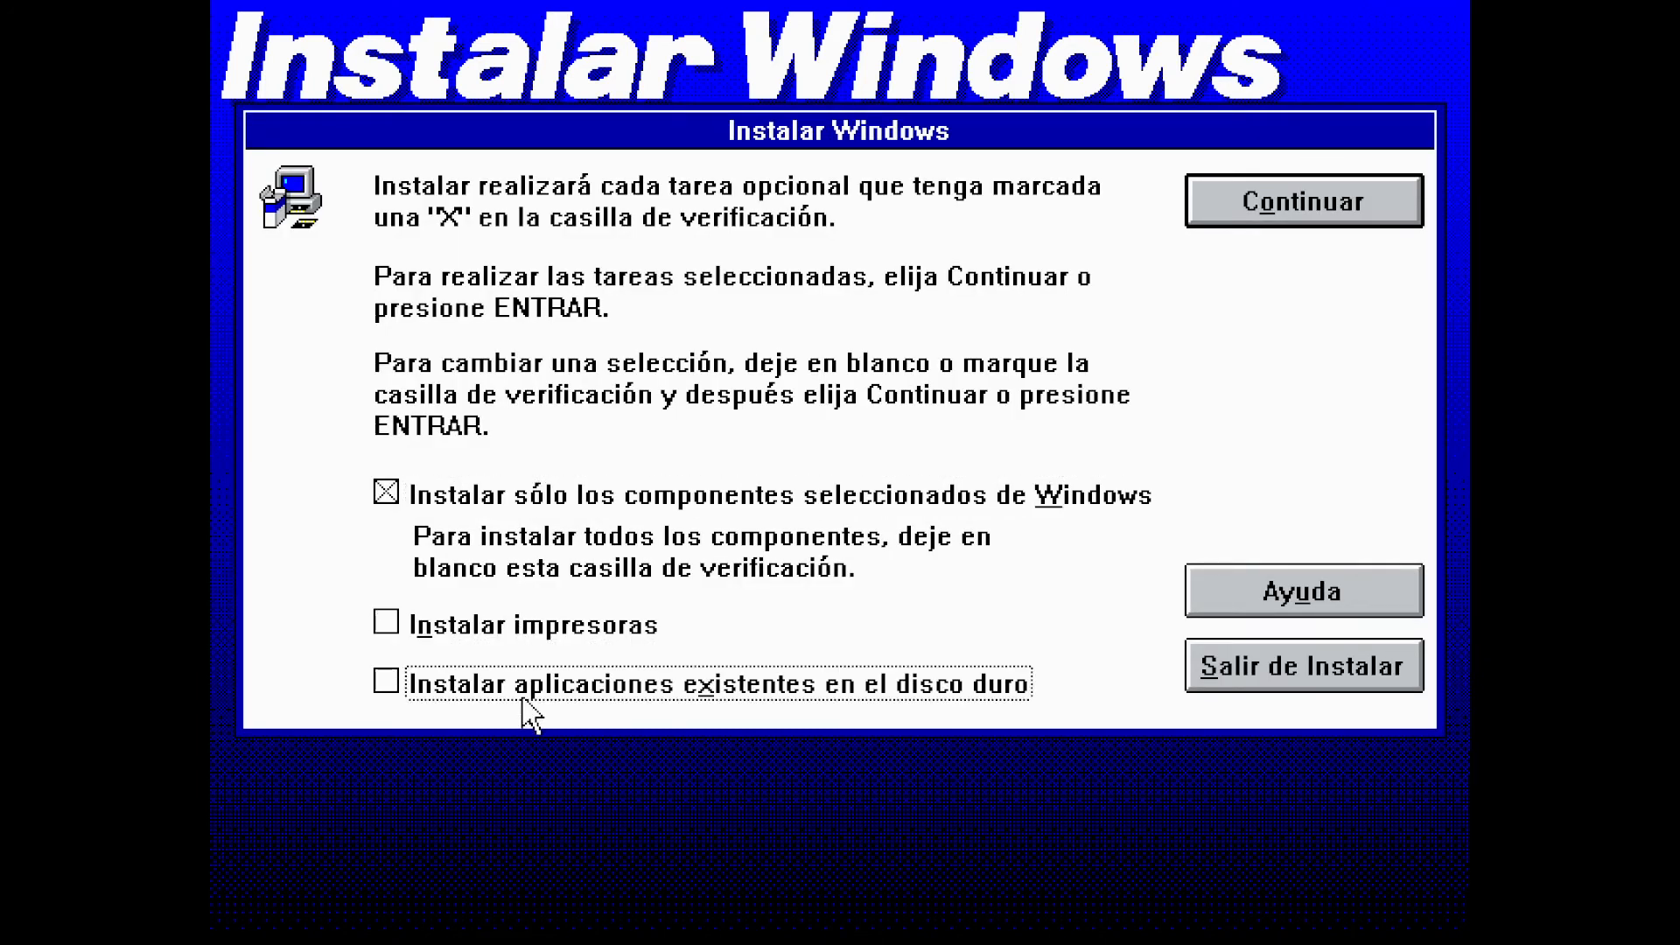
{"action": "left_click", "coordinate": [1310, 181]}
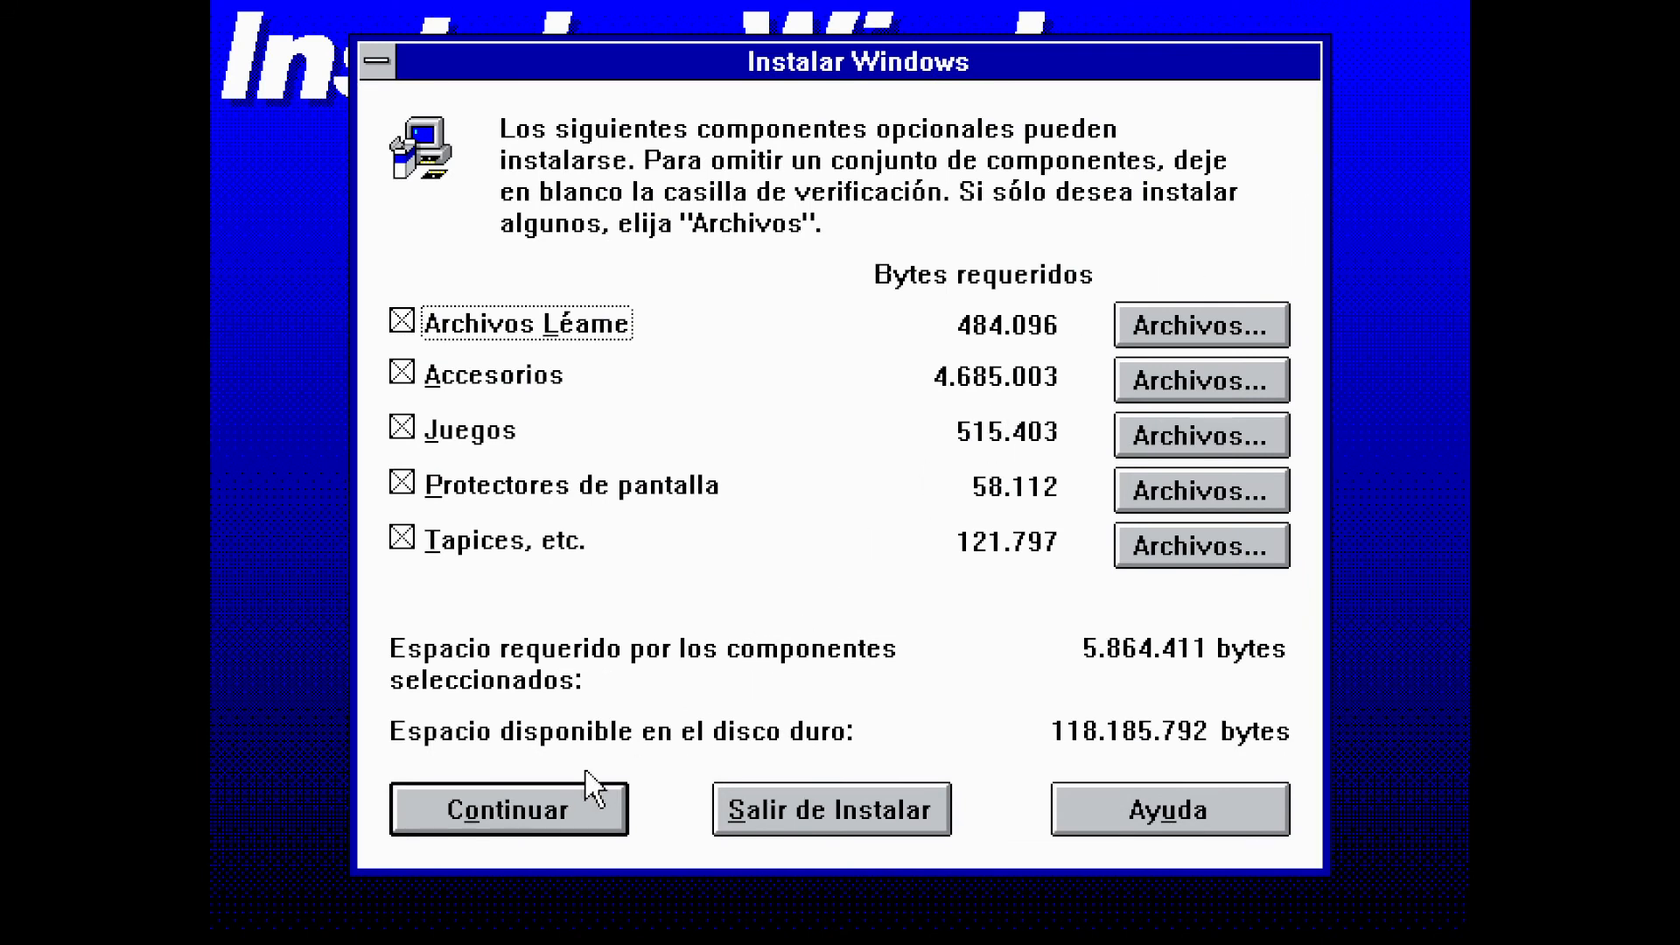
{"action": "left_click", "coordinate": [586, 811]}
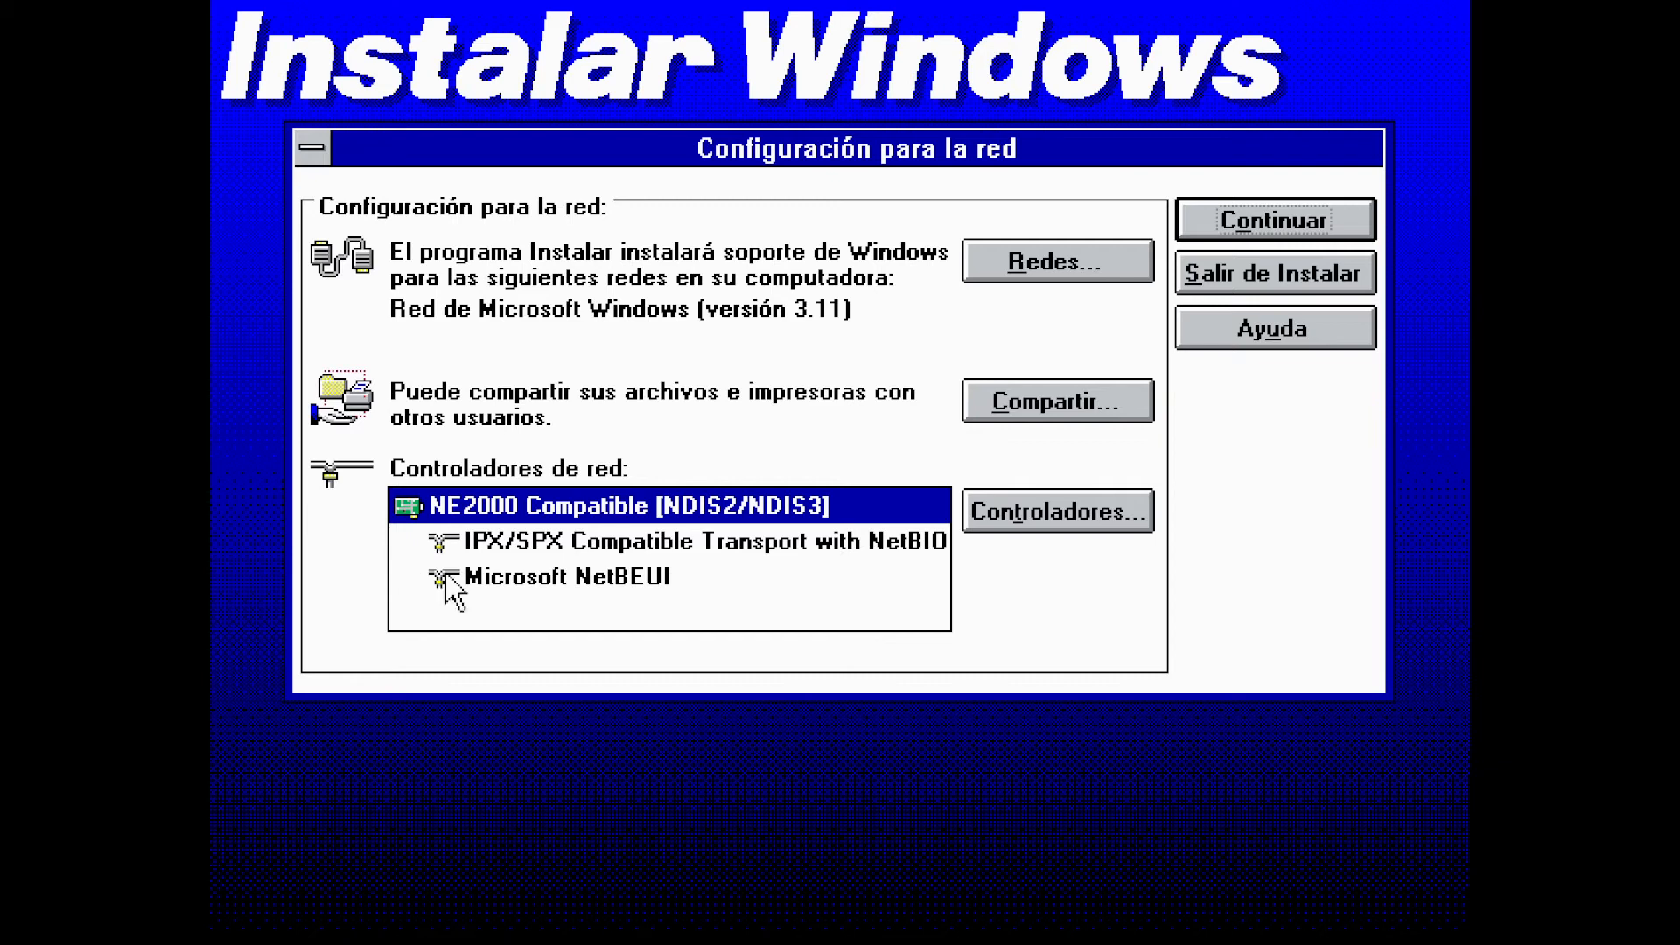
Set the NE2000 card's interrupt level to IRQ 10 and accept the default WORKGROUP network names
{"action": "left_click", "coordinate": [1234, 226]}
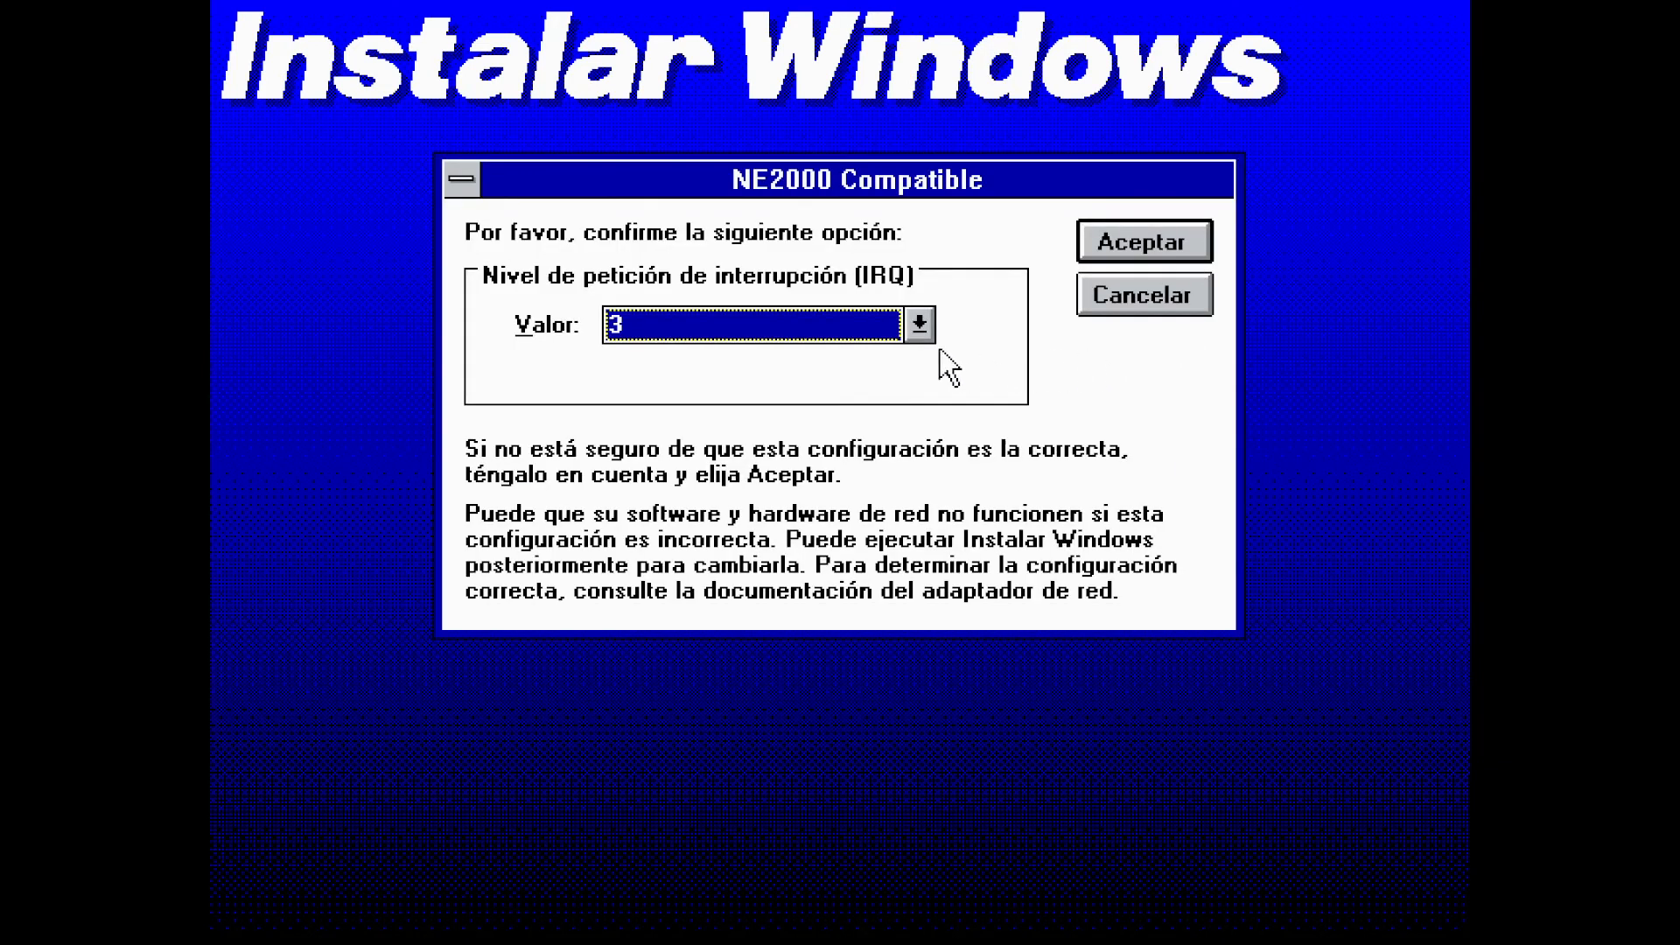
{"action": "left_click", "coordinate": [919, 324]}
{"action": "left_click", "coordinate": [917, 432]}
{"action": "left_click", "coordinate": [916, 433]}
{"action": "left_click", "coordinate": [917, 432]}
{"action": "left_click", "coordinate": [917, 432]}
{"action": "left_click", "coordinate": [889, 435]}
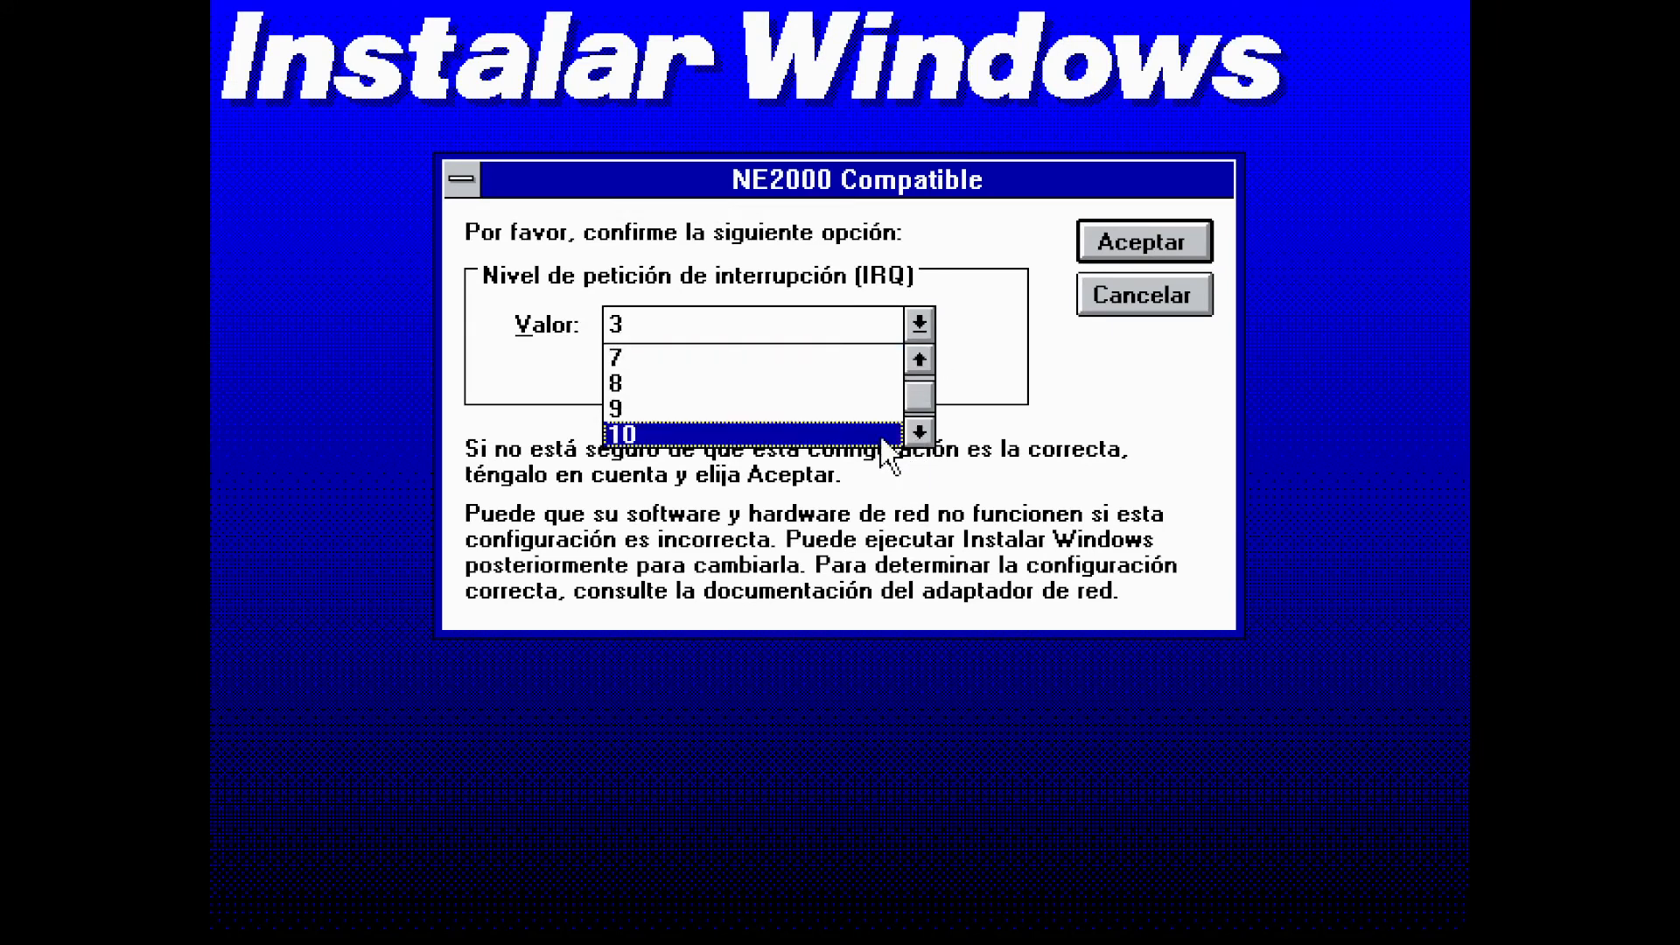
{"action": "left_click", "coordinate": [1136, 258]}
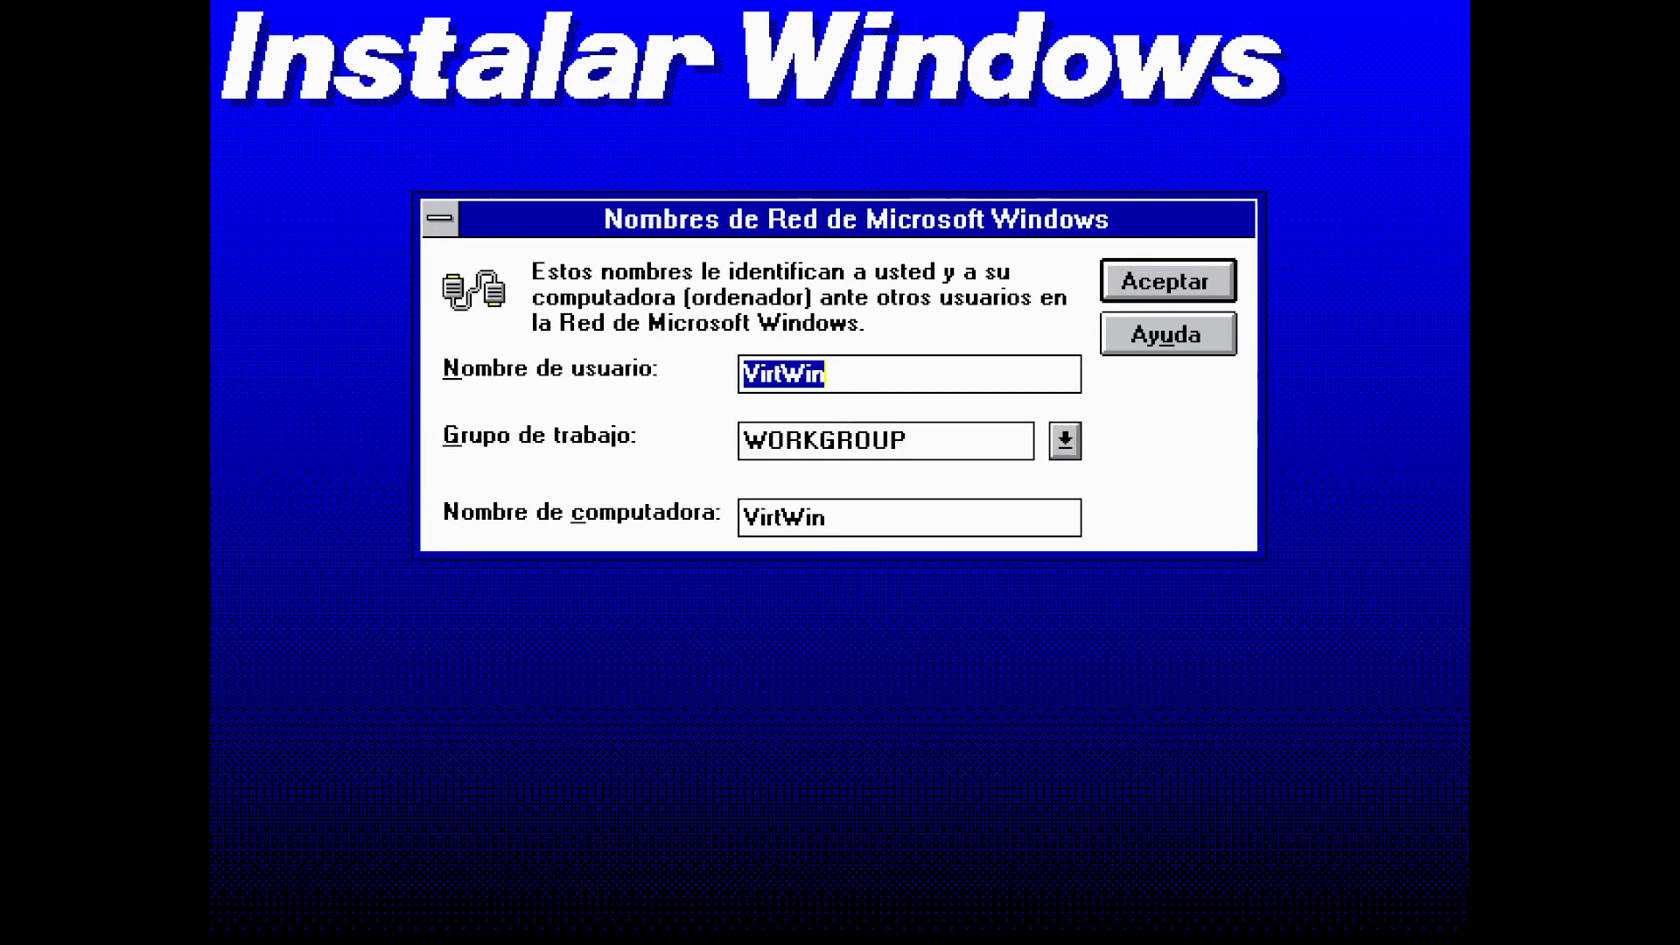
{"action": "left_click", "coordinate": [1161, 282]}
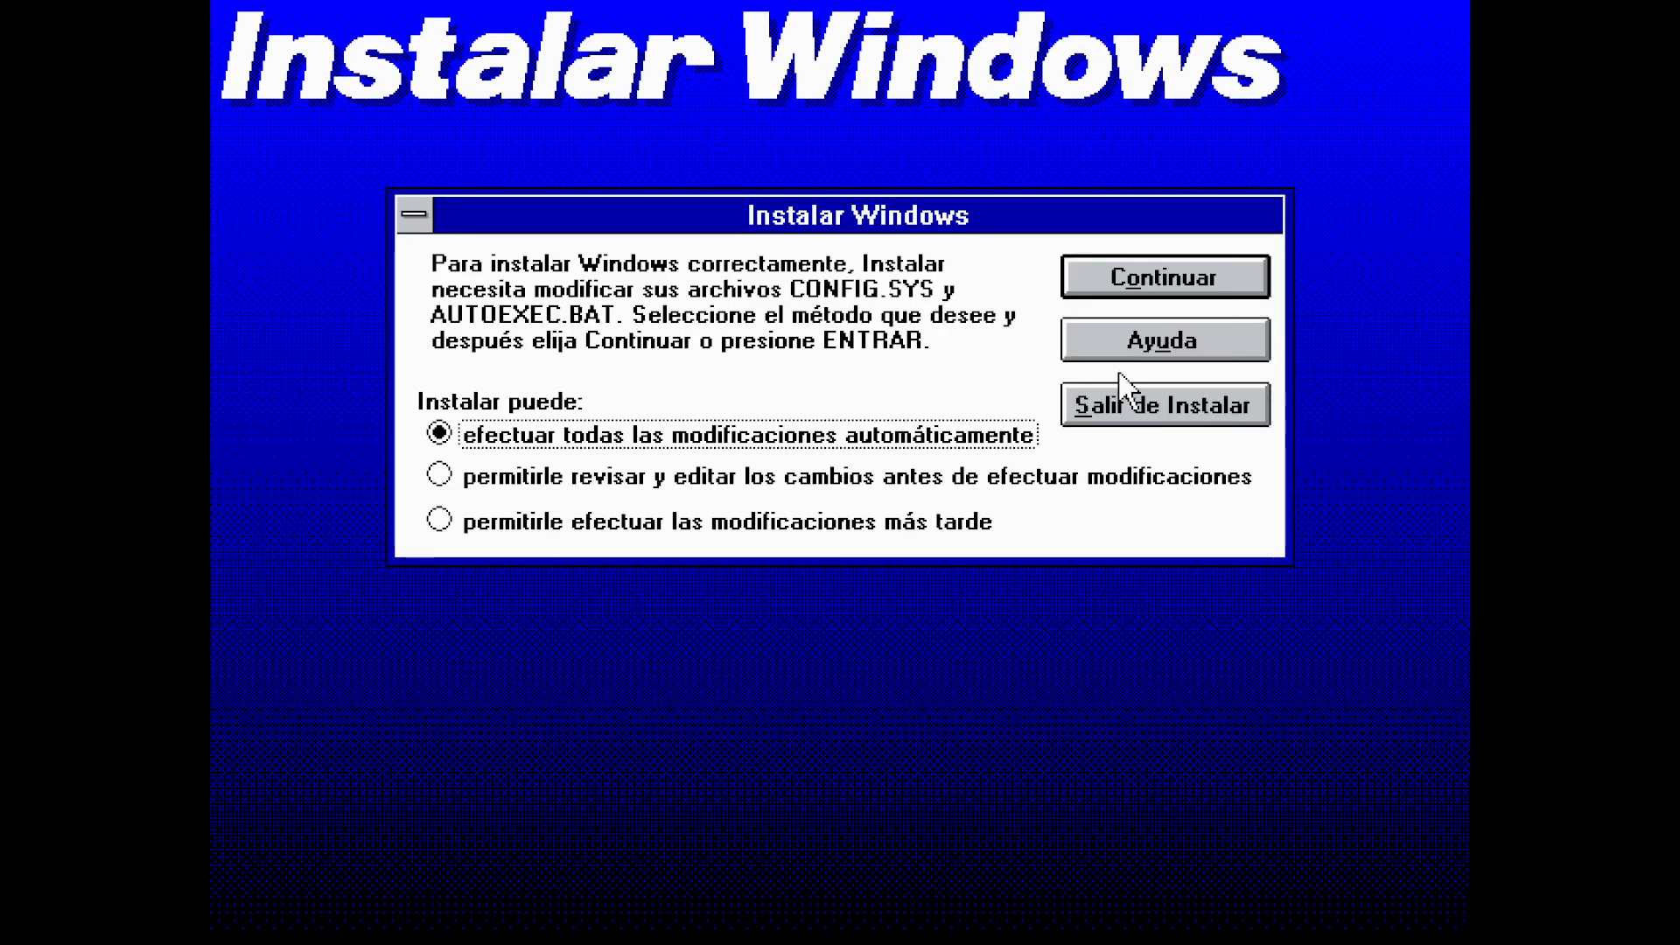
Let Setup update CONFIG.SYS and AUTOEXEC.BAT automatically, skip the tutorial, and restart the computer
{"action": "left_click", "coordinate": [1086, 288]}
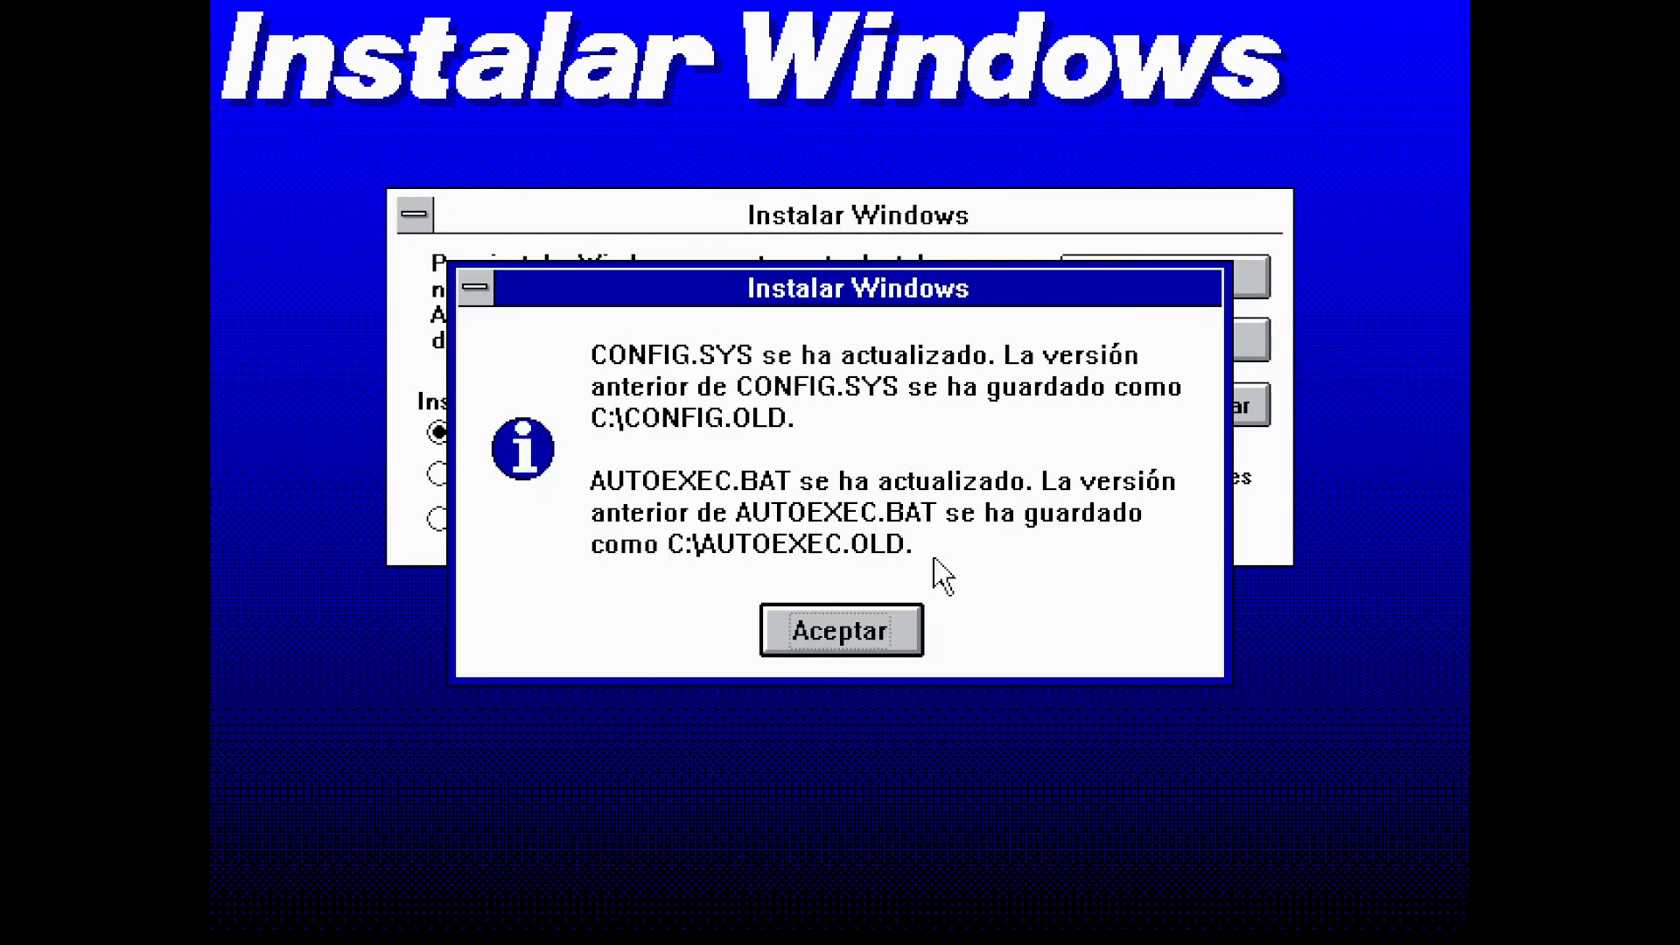
{"action": "left_click", "coordinate": [873, 620]}
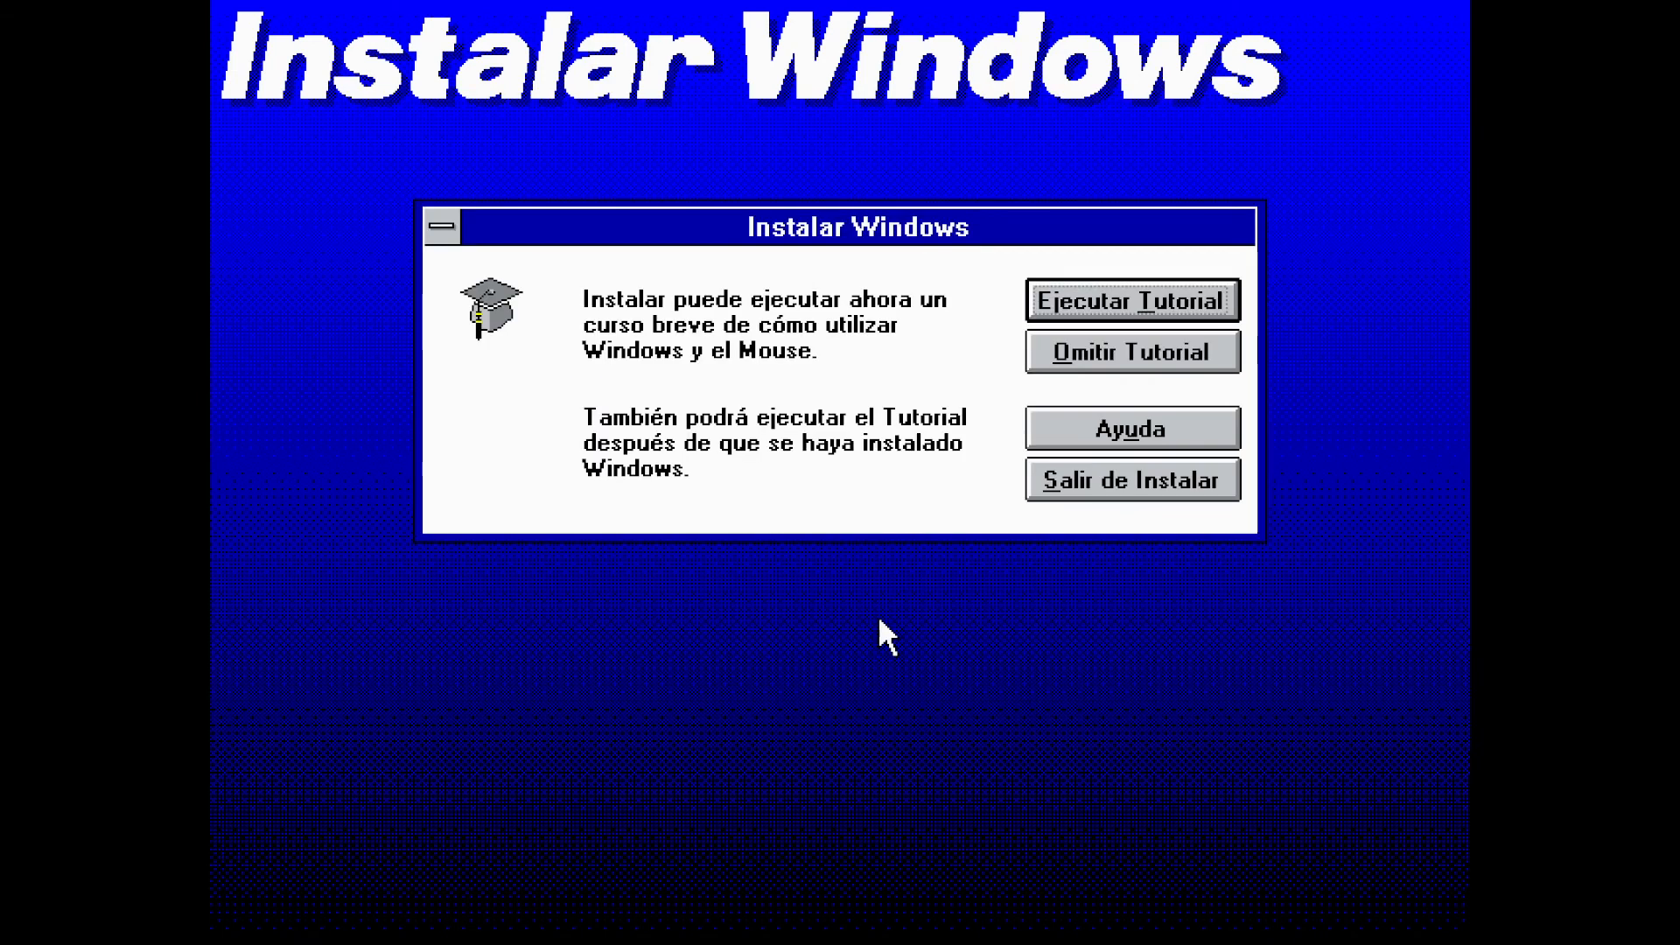
{"action": "left_click", "coordinate": [1097, 358]}
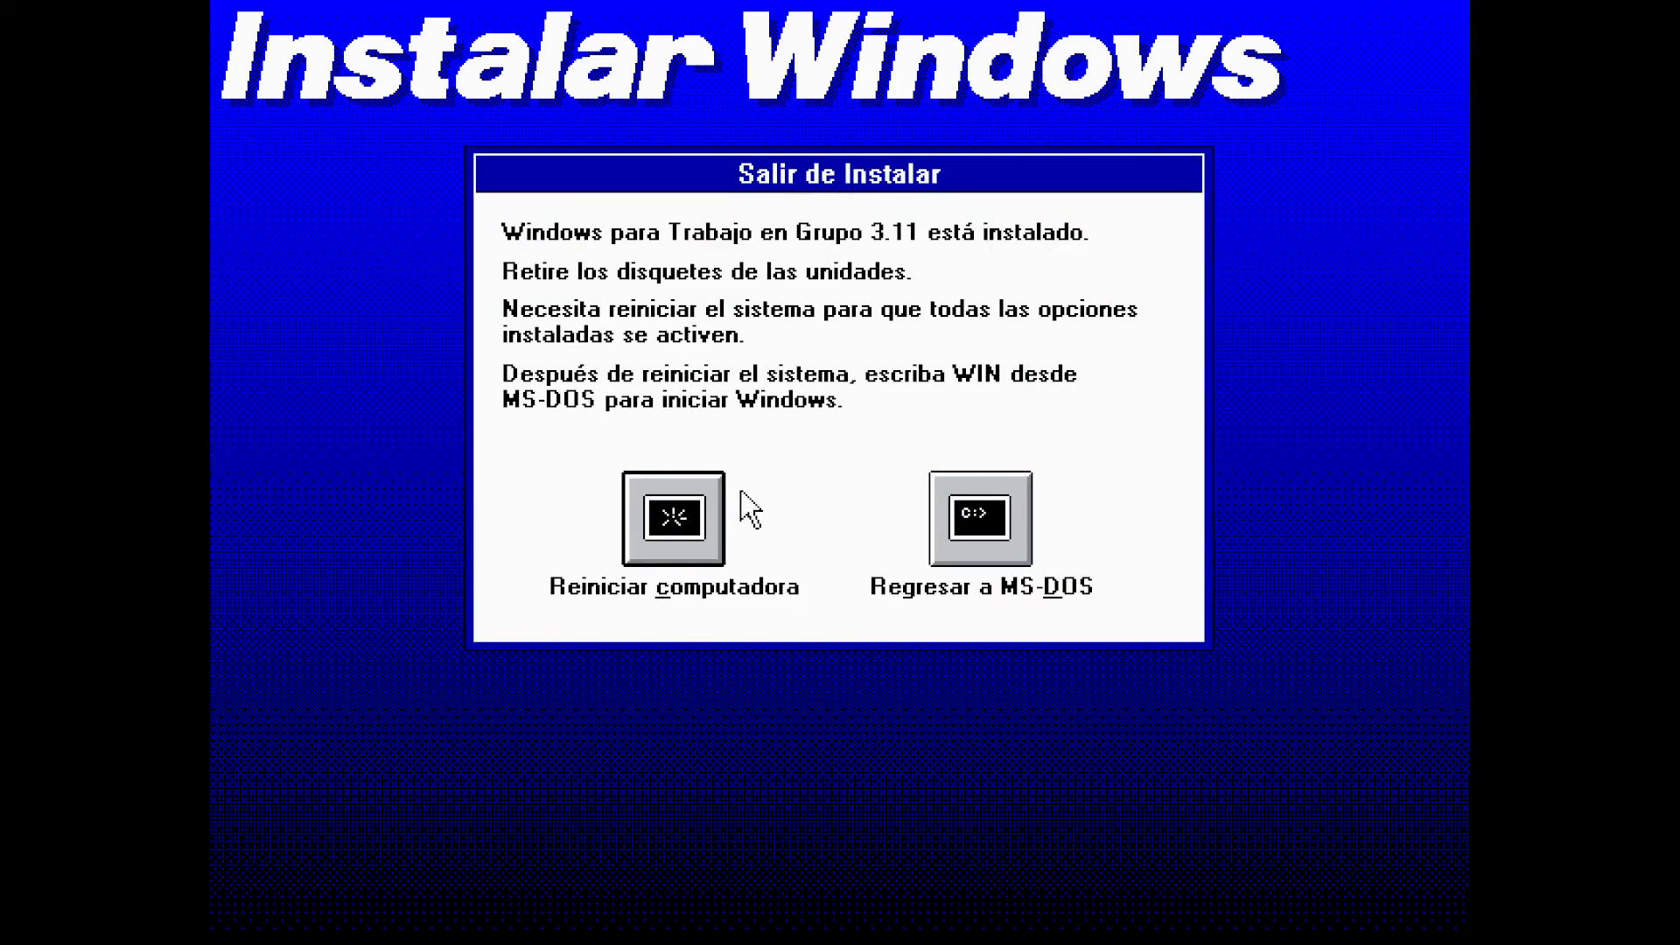
{"action": "left_click", "coordinate": [698, 501]}
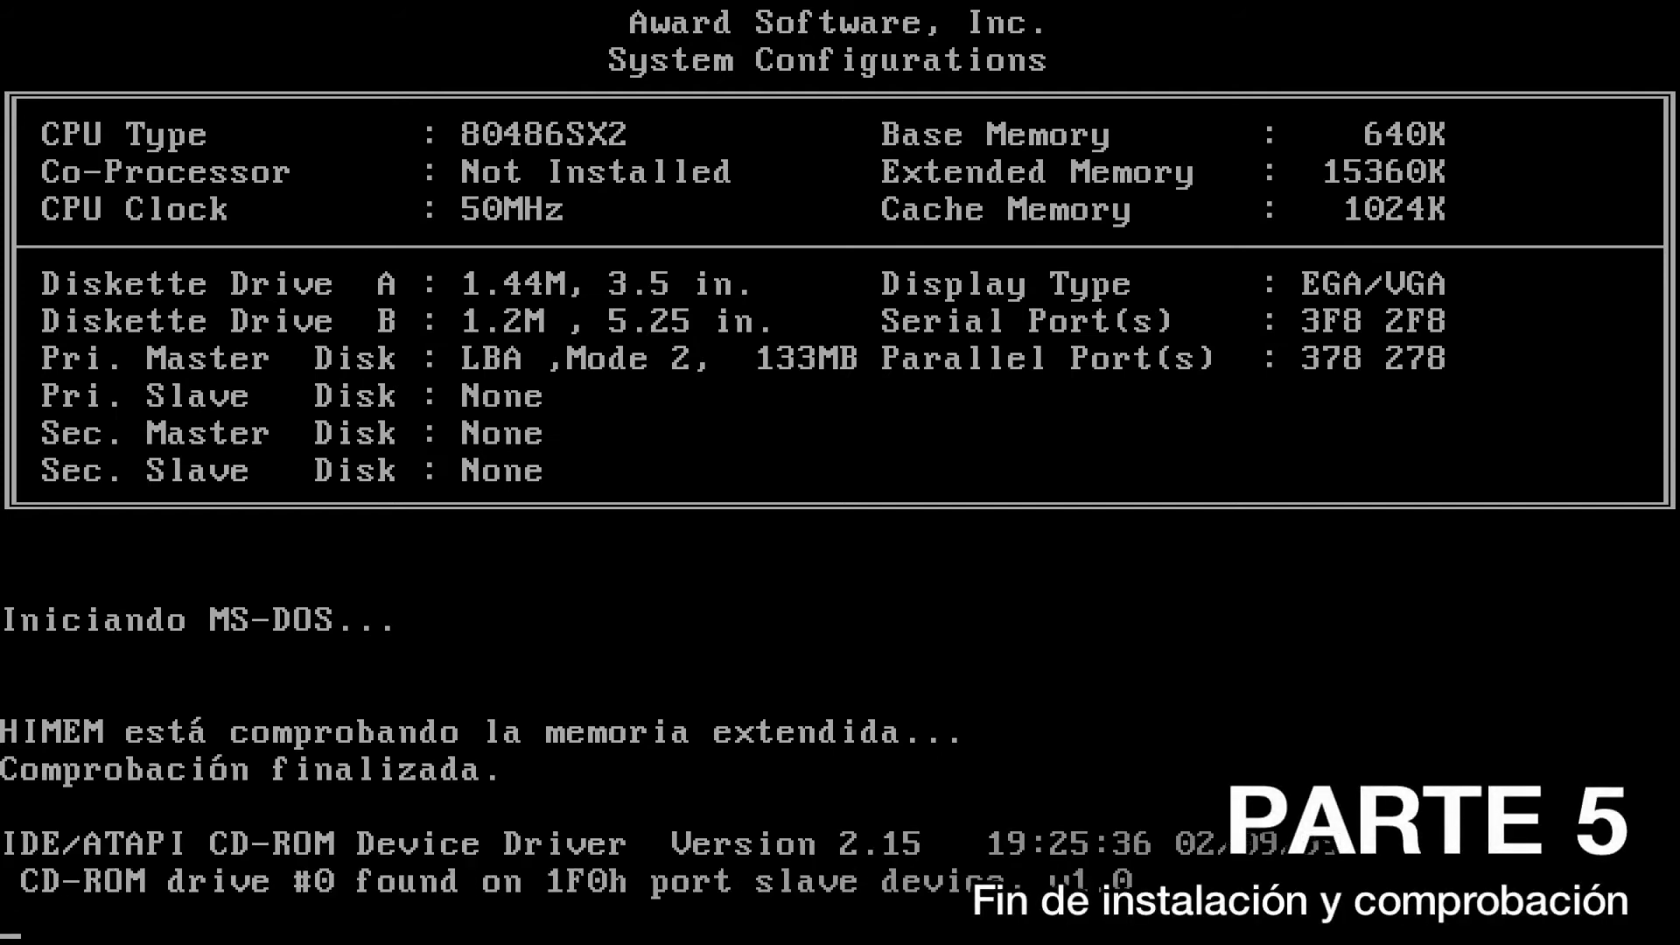
Start Windows by running win at the C:\> prompt
{"action": "type", "text": "win"}
{"action": "key", "text": "Return"}
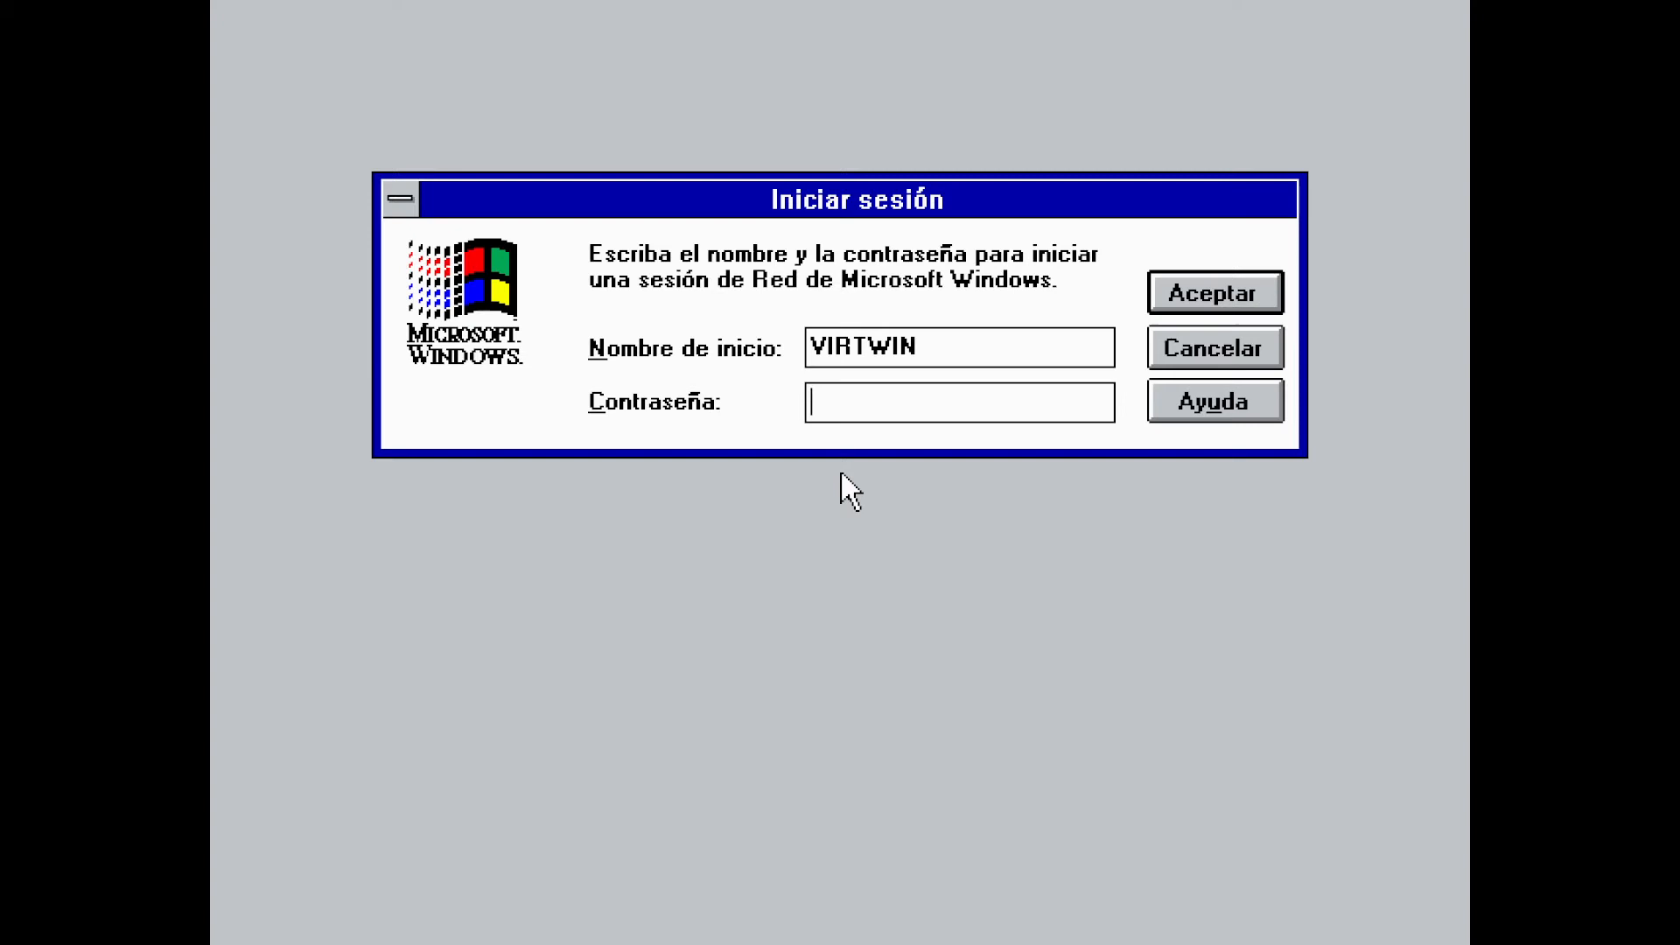
Log on with the password and confirm it to create the user's password file
{"action": "type", "text": "**"}
{"action": "left_click", "coordinate": [1256, 308]}
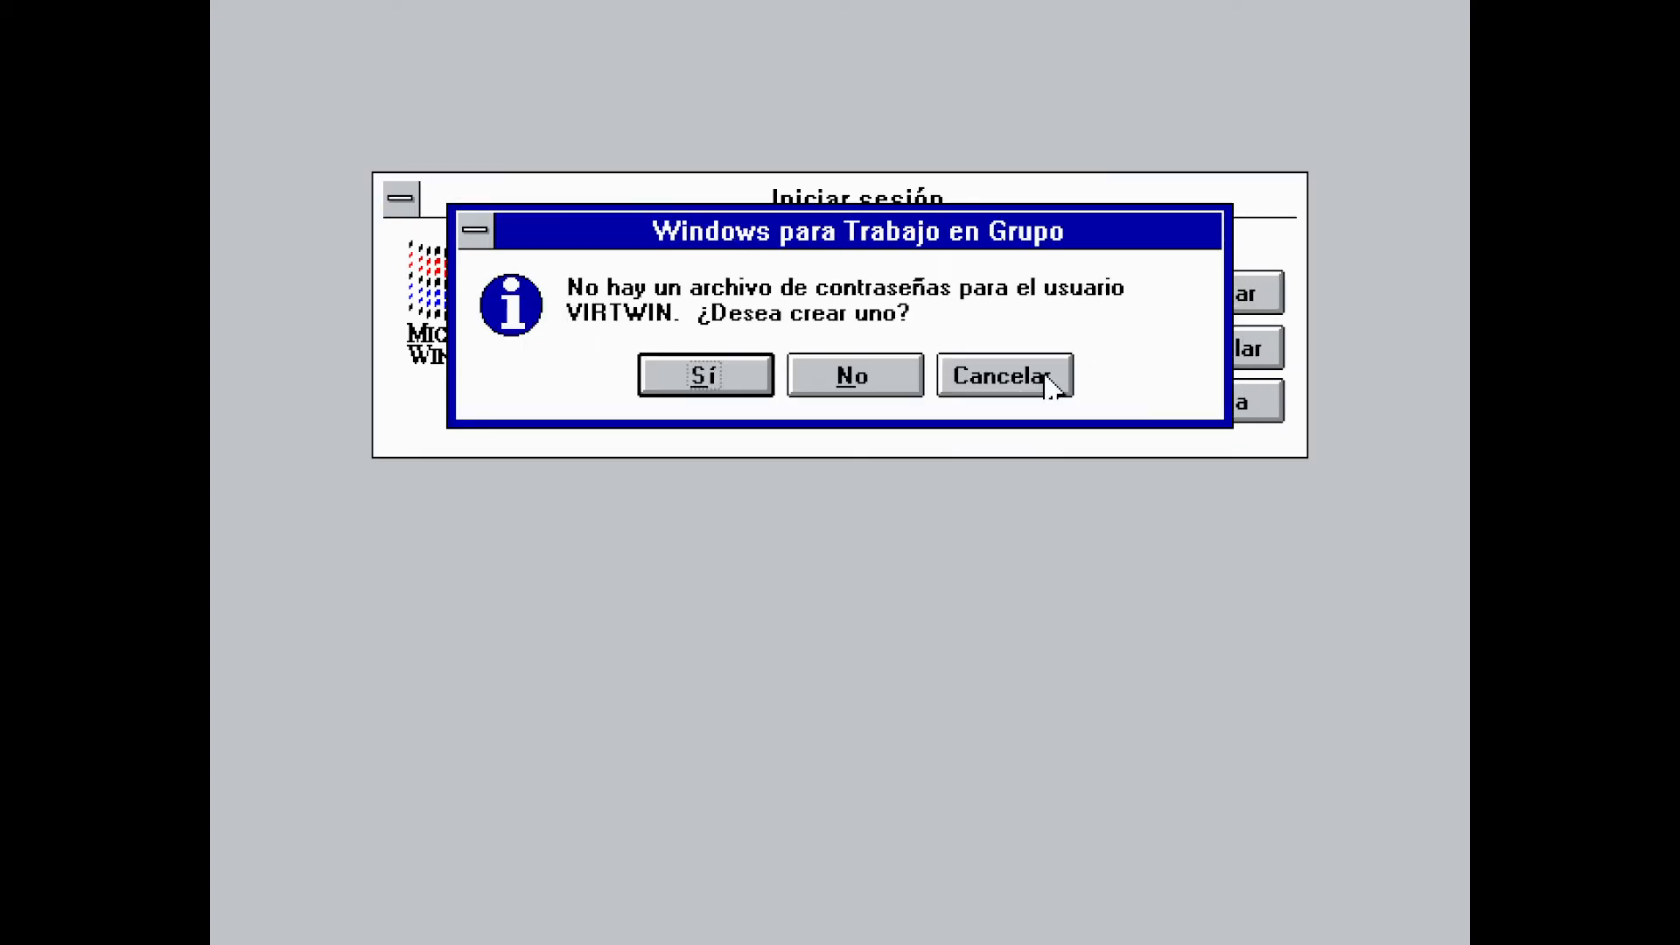
{"action": "left_click", "coordinate": [684, 367]}
{"action": "type", "text": "****"}
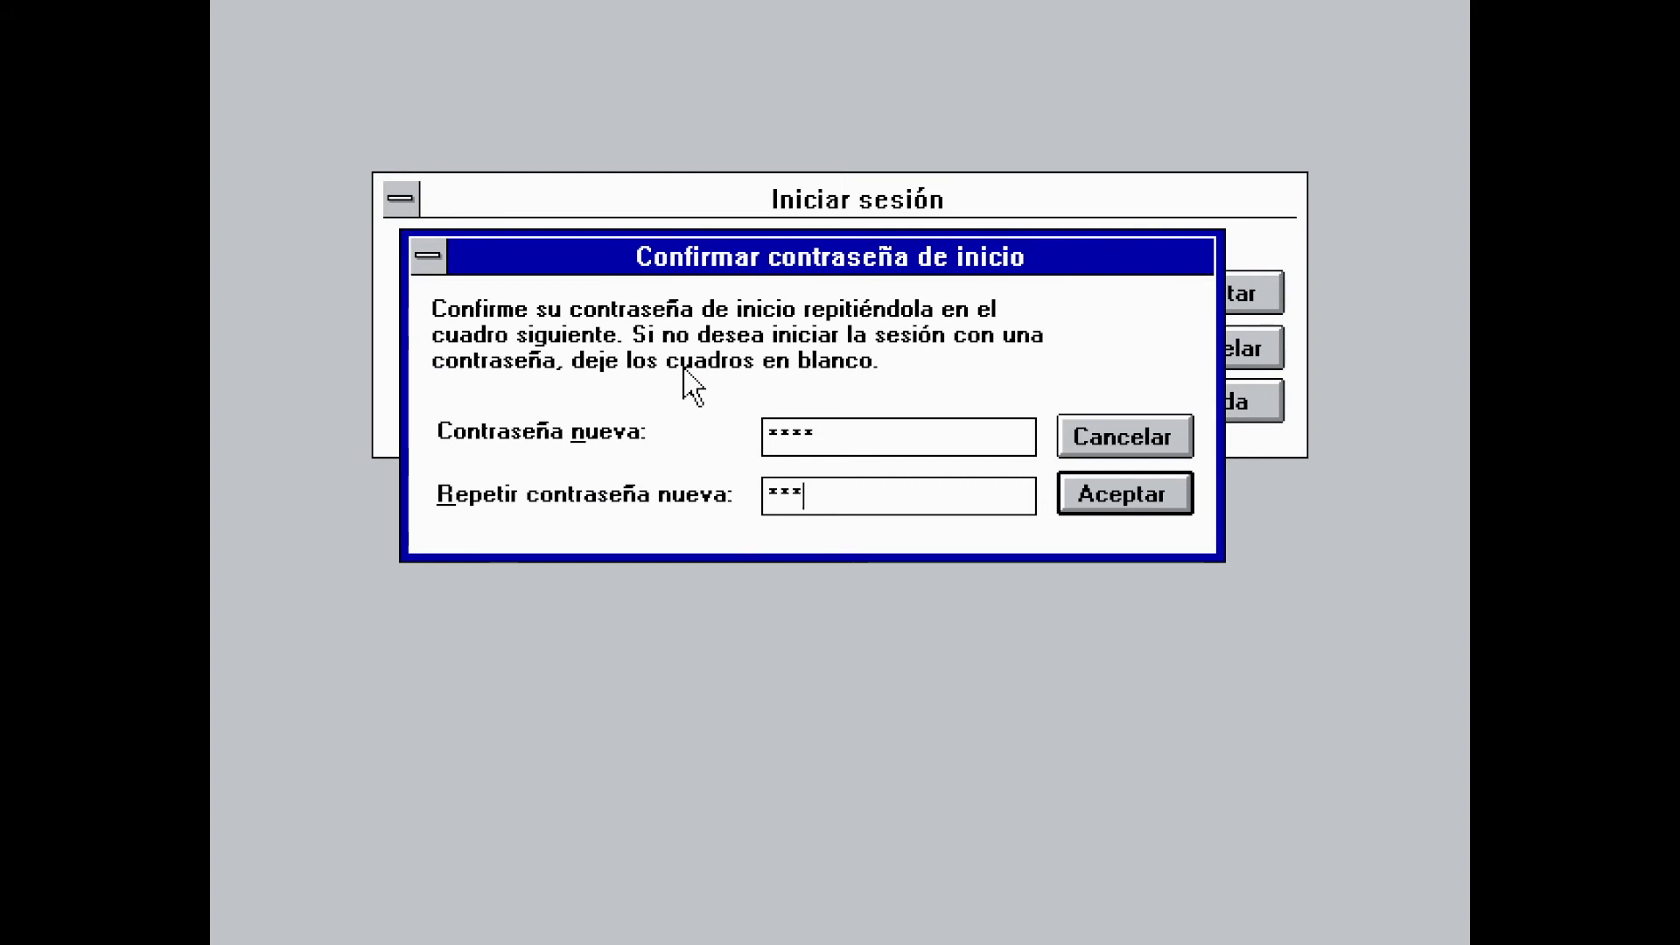
{"action": "left_click", "coordinate": [1107, 507]}
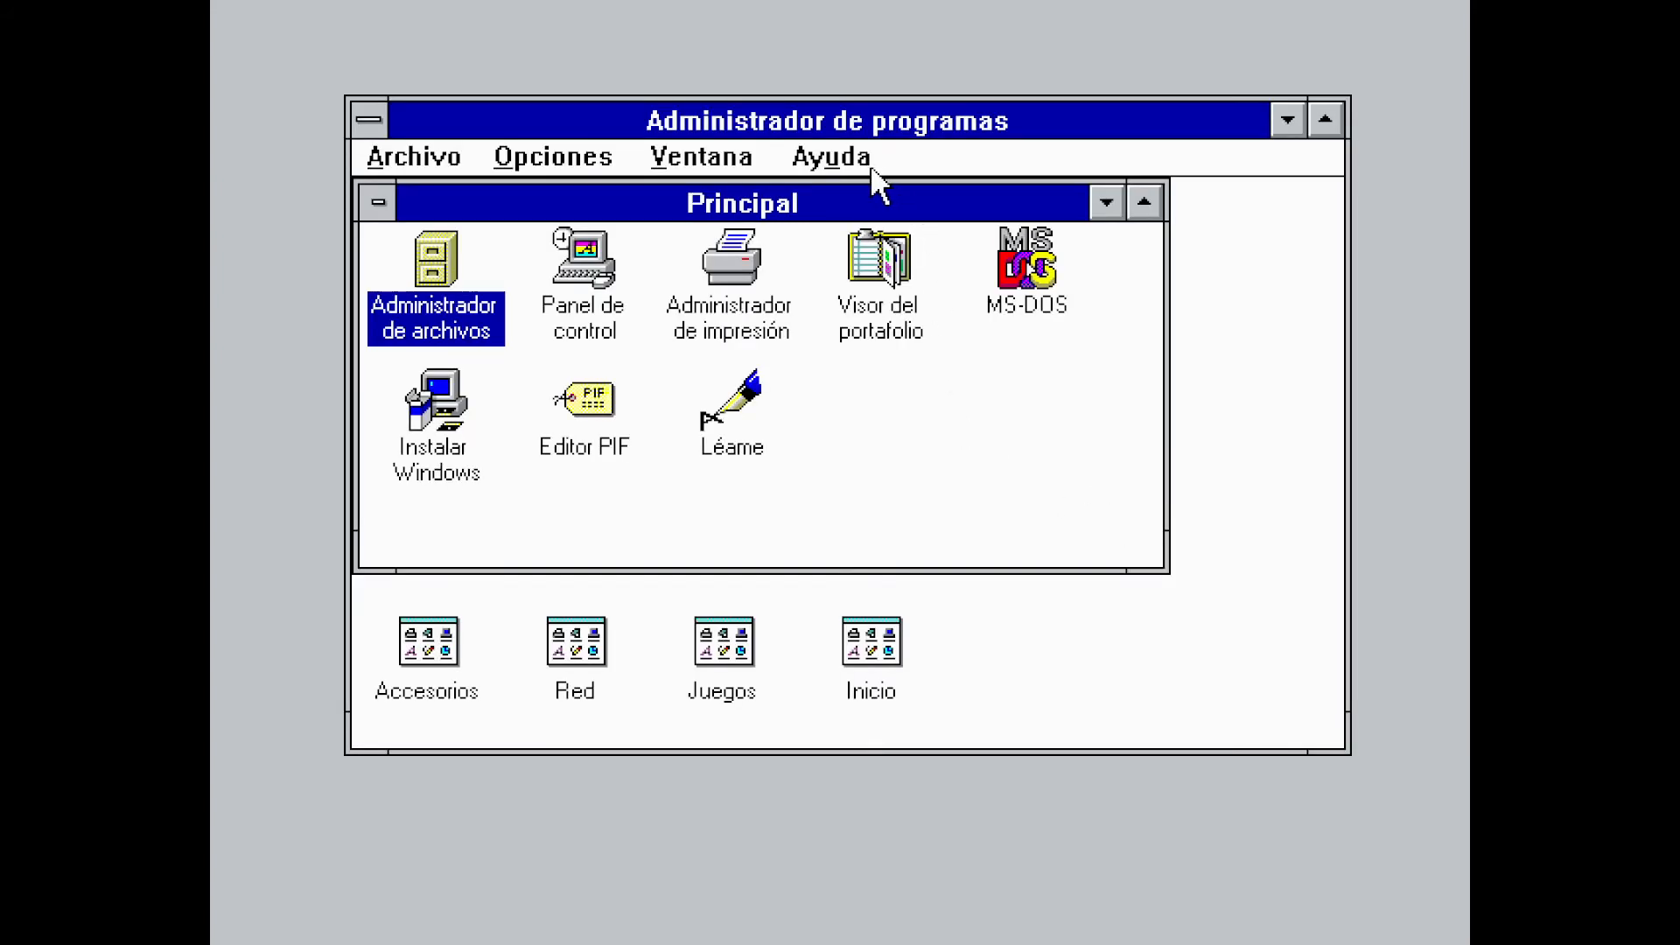
View Program Manager's version and licence information, then close it
{"action": "left_click", "coordinate": [870, 164]}
{"action": "left_click", "coordinate": [917, 366]}
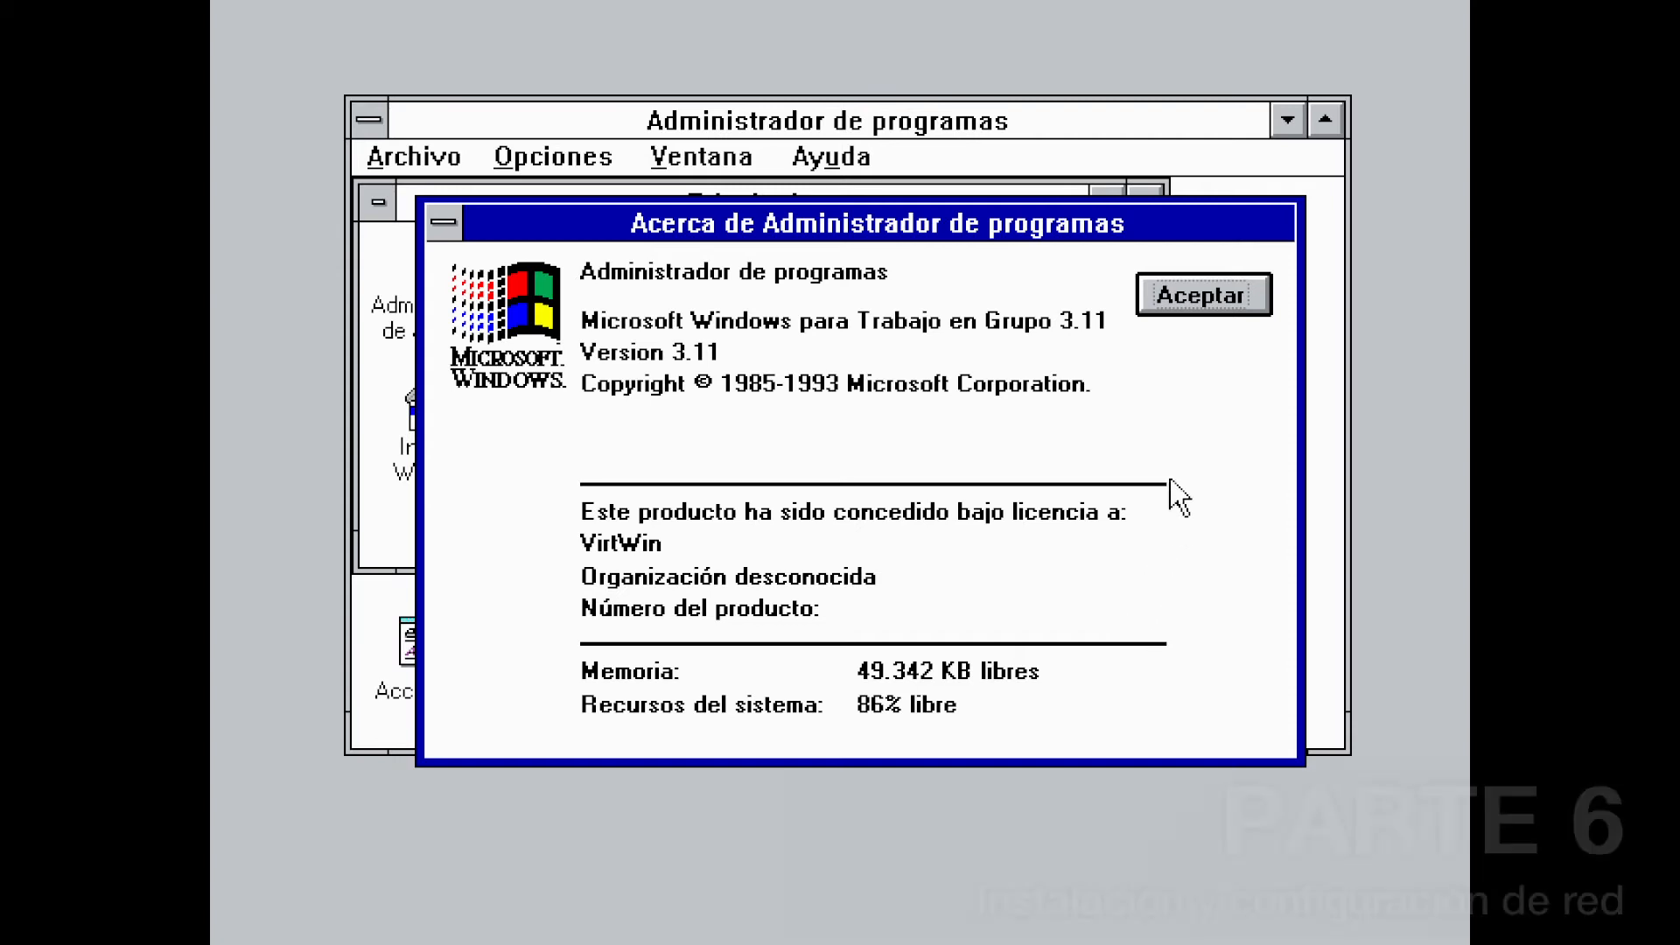
{"action": "left_click", "coordinate": [1177, 306]}
In a full-screen MS-DOS session, create C:\TCP and copy tcp32b.exe from A: into it
{"action": "double_click", "coordinate": [1027, 287]}
{"action": "type", "text": "cd .."}
{"action": "key", "text": "Return"}
{"action": "type", "text": "md tcp"}
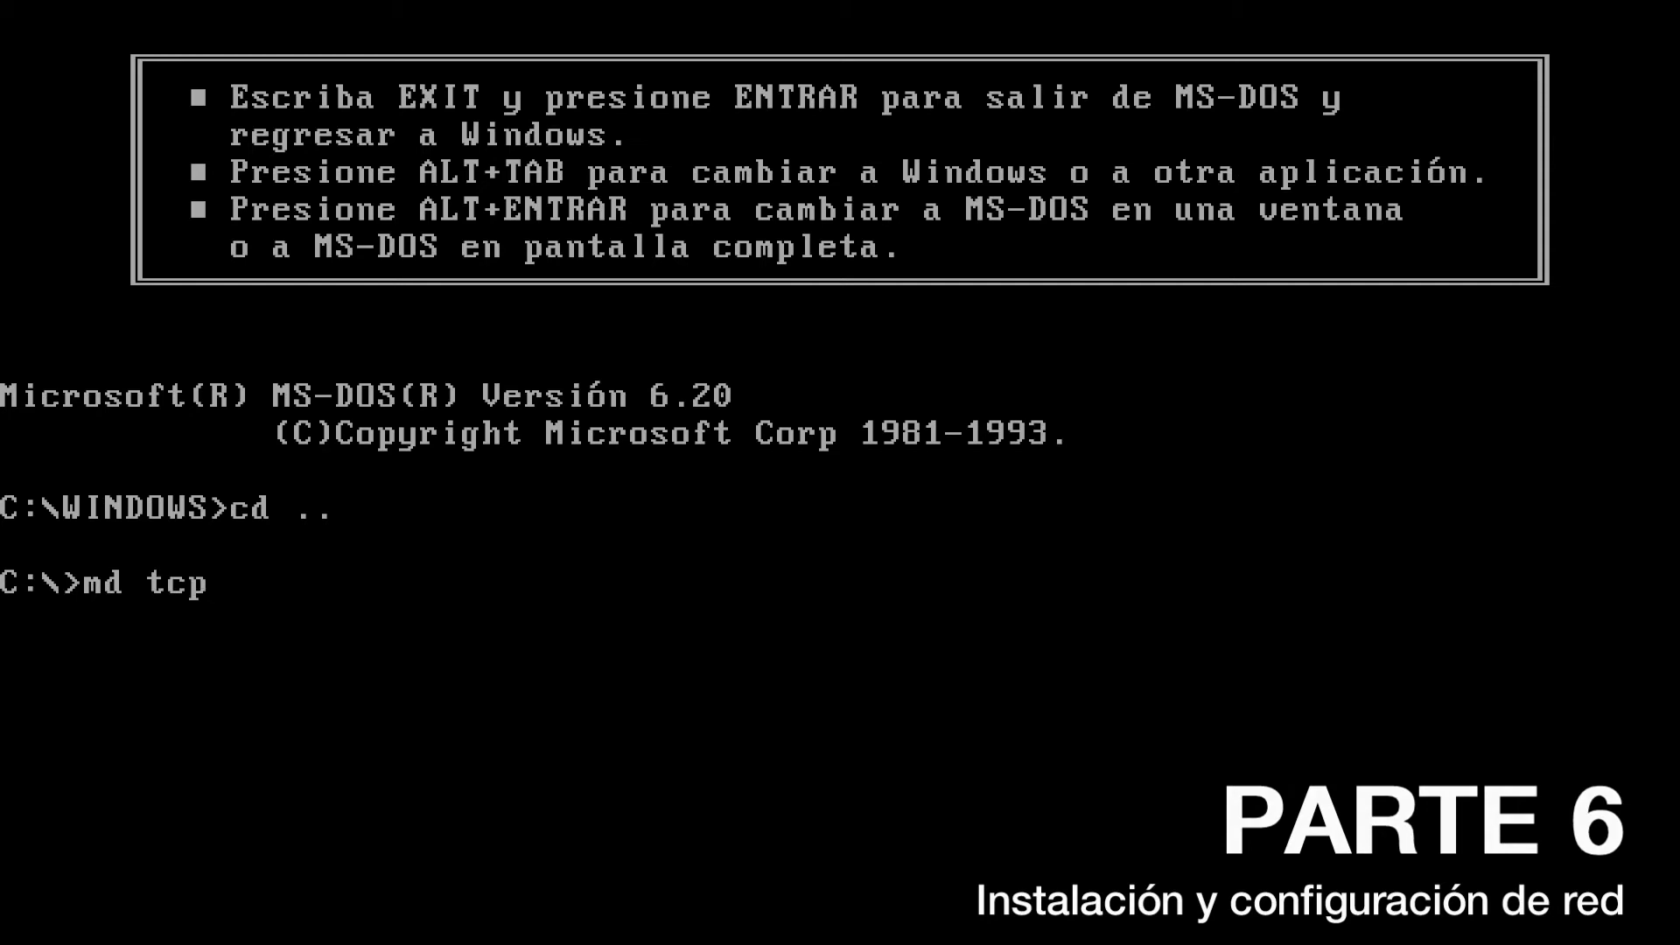
{"action": "key", "text": "Return"}
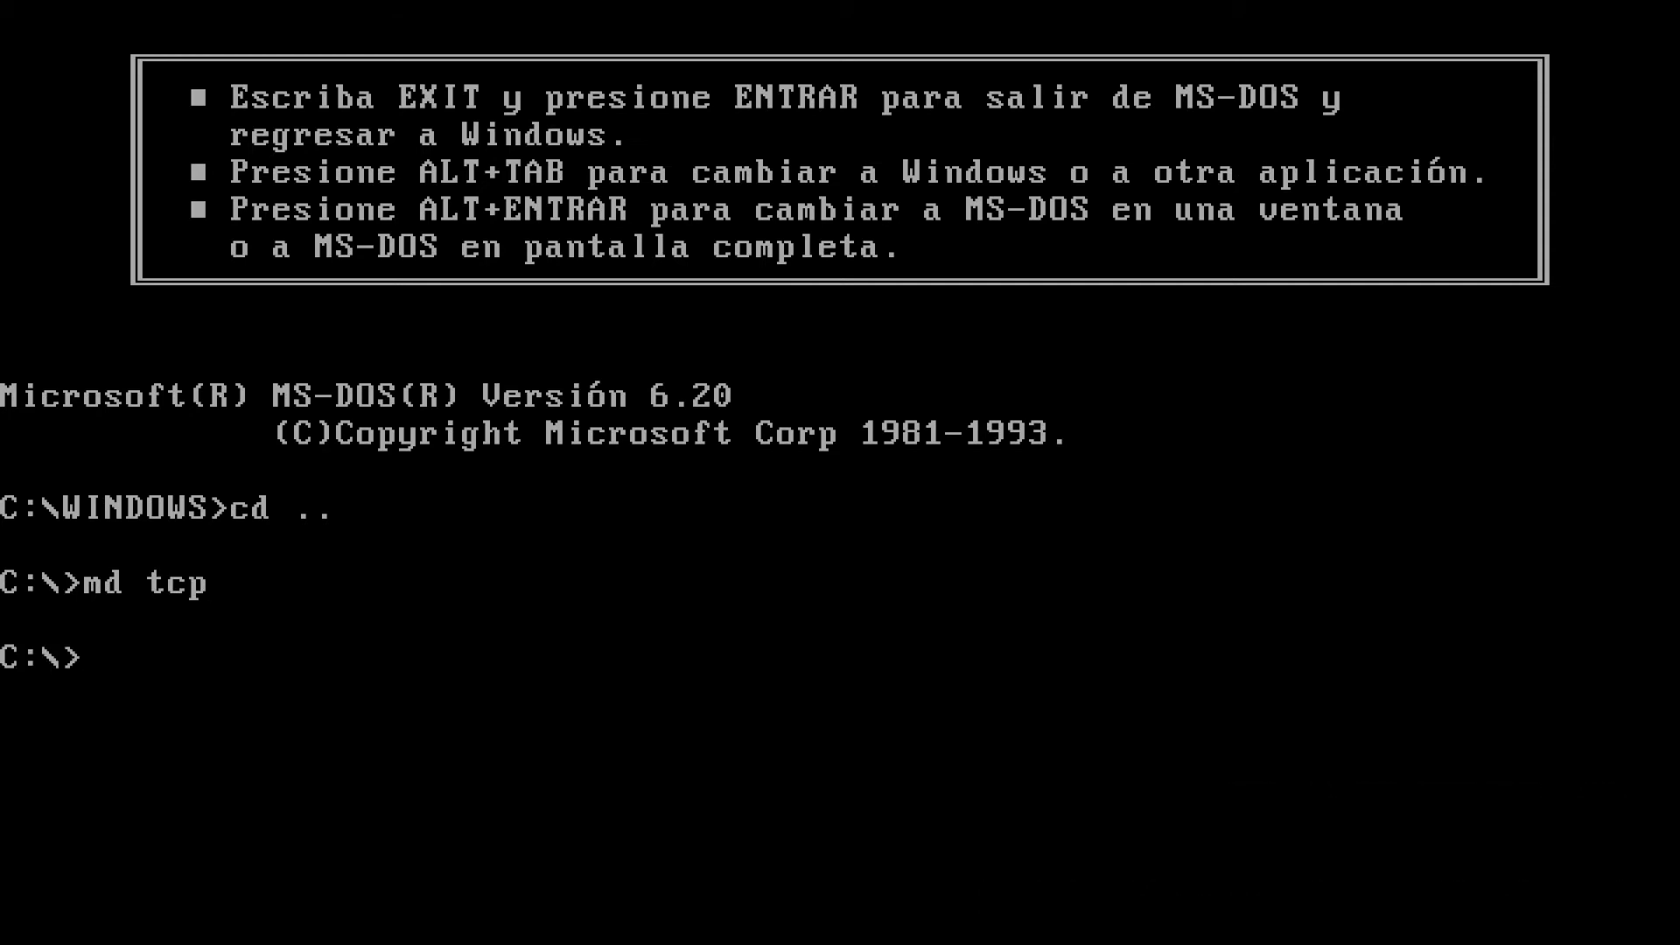
{"action": "type", "text": "a:"}
{"action": "key", "text": "Return"}
{"action": "type", "text": "copy tcp32b"}
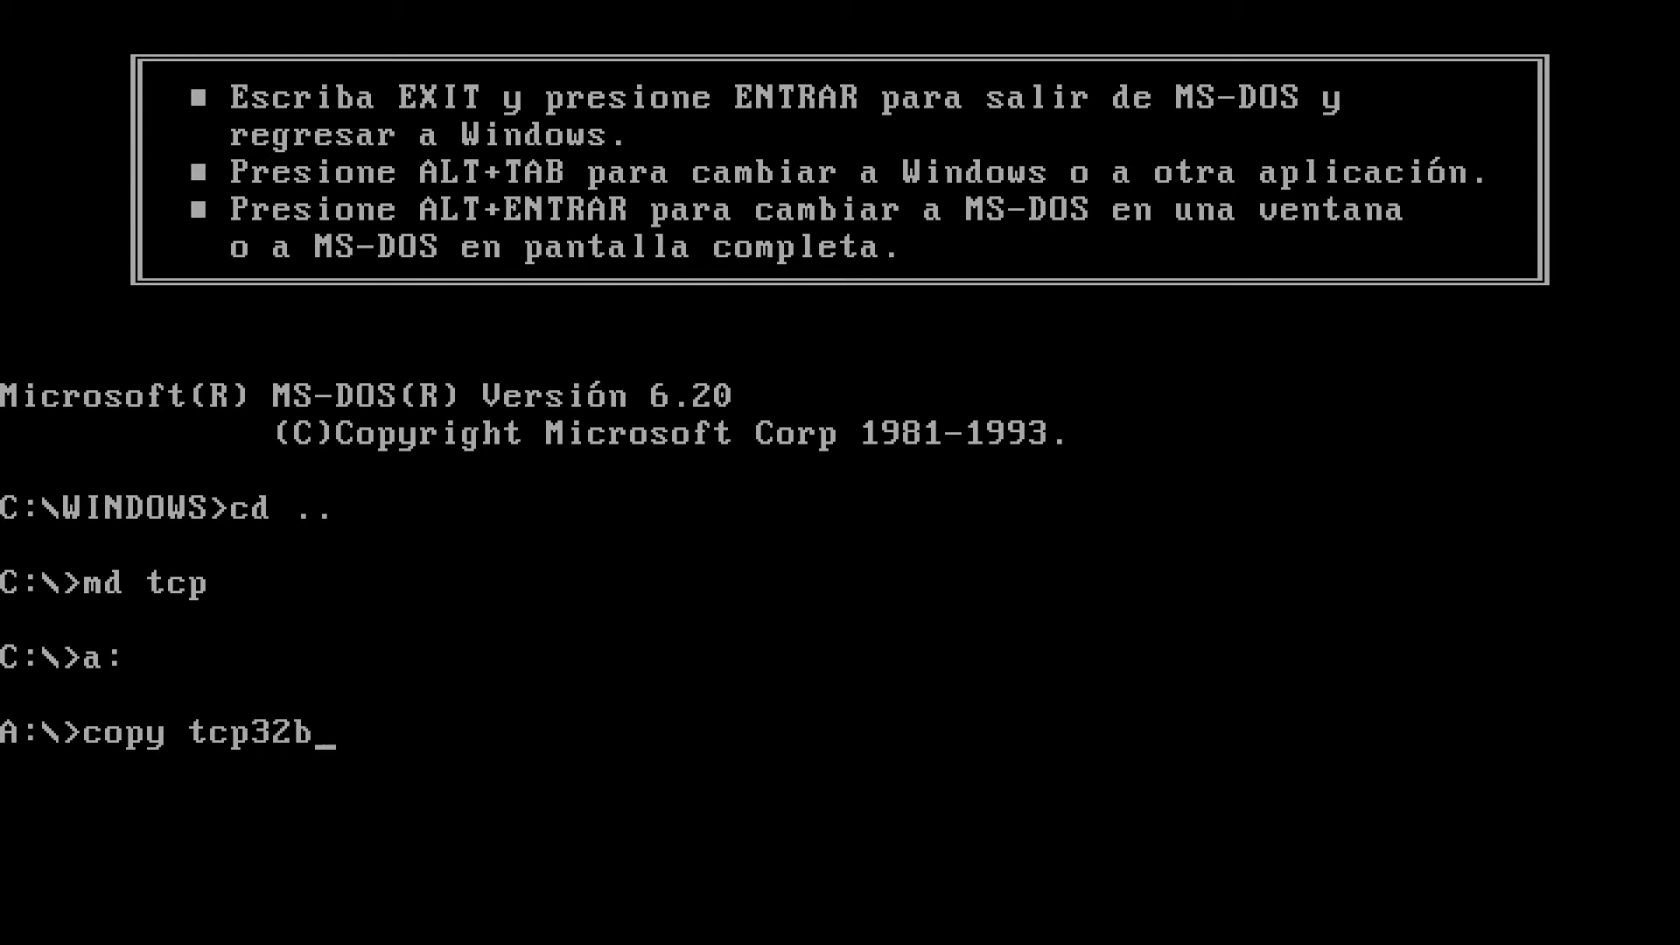
{"action": "type", "text": ".exe c:\\"}
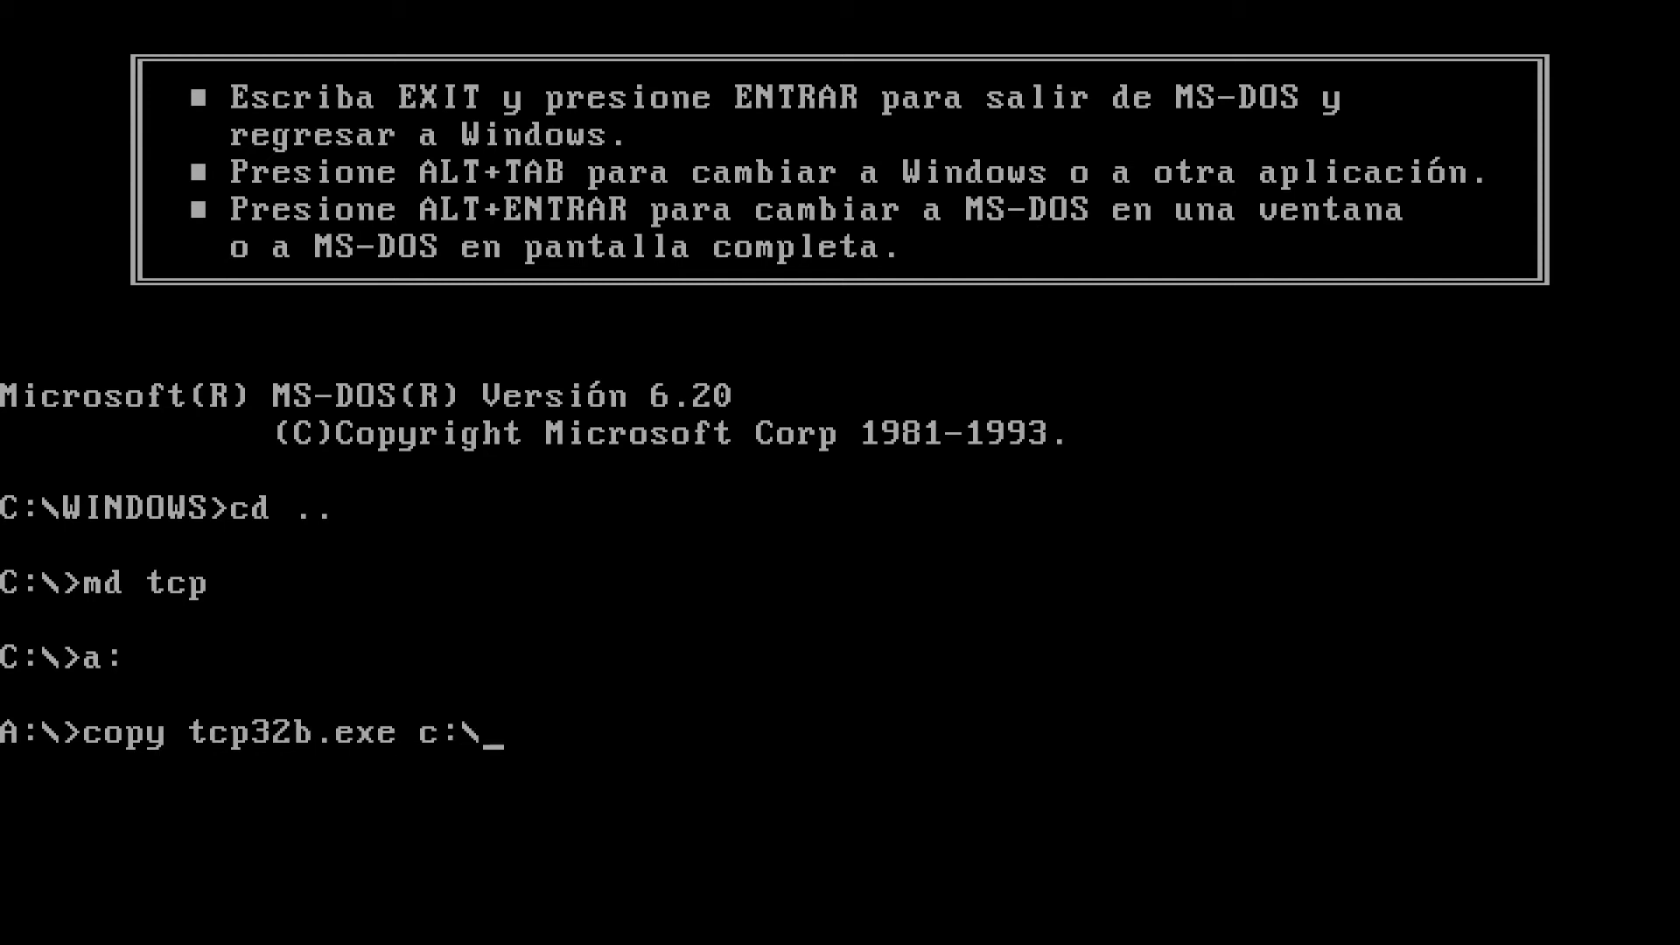
{"action": "type", "text": "tcp"}
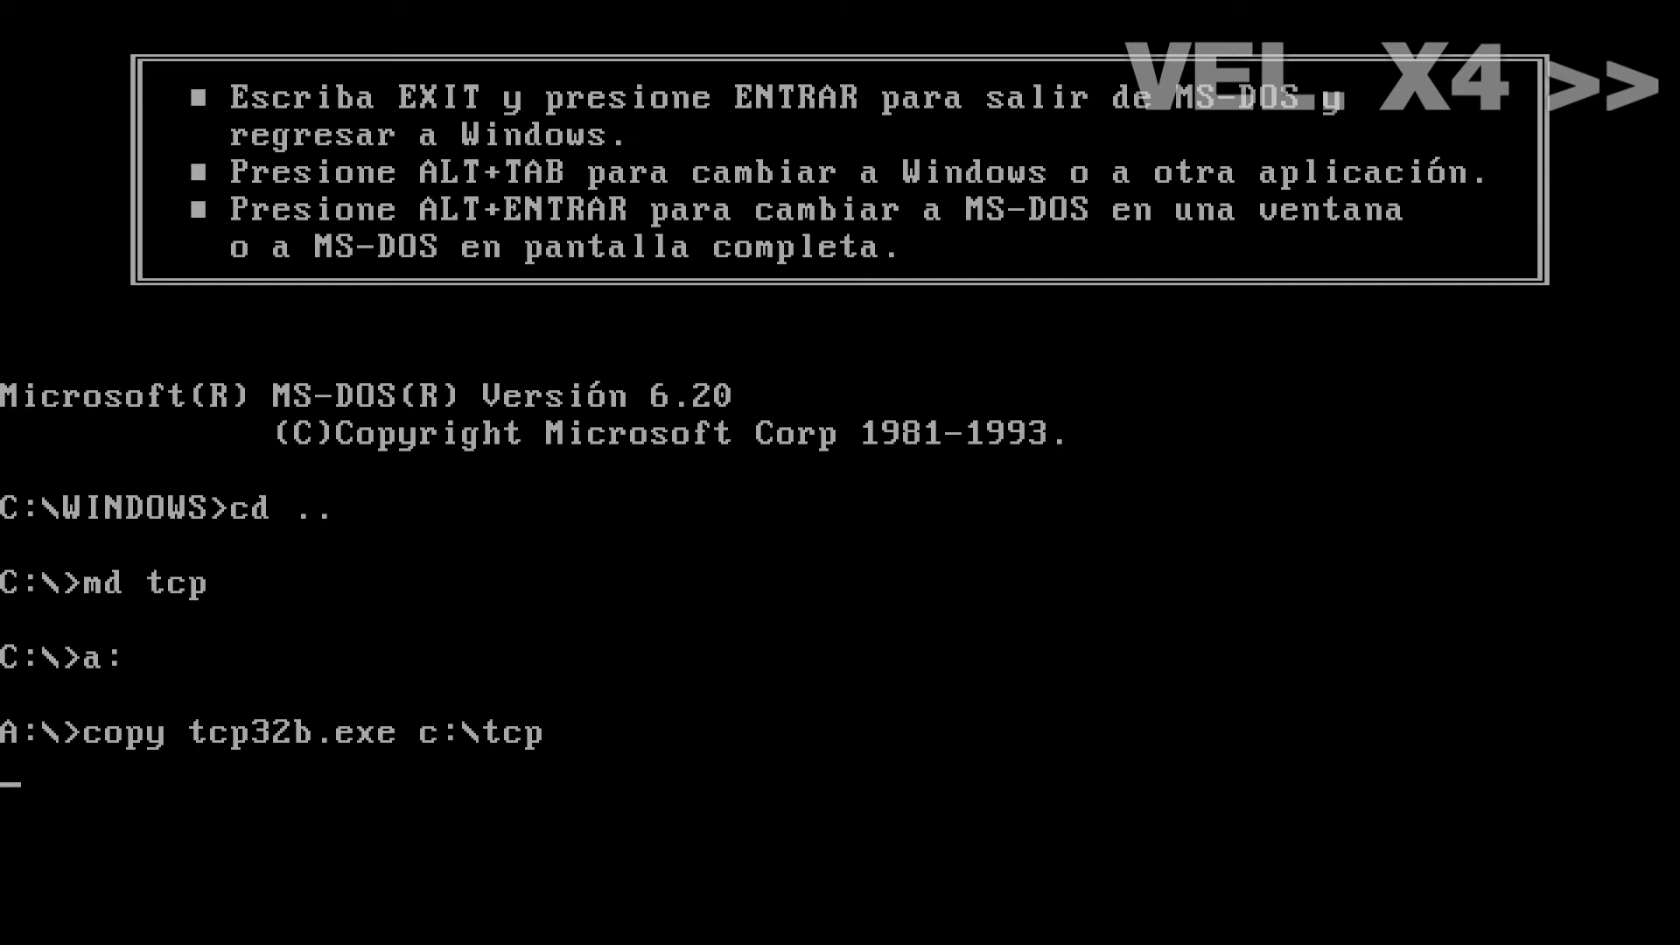
{"action": "key", "text": "Return"}
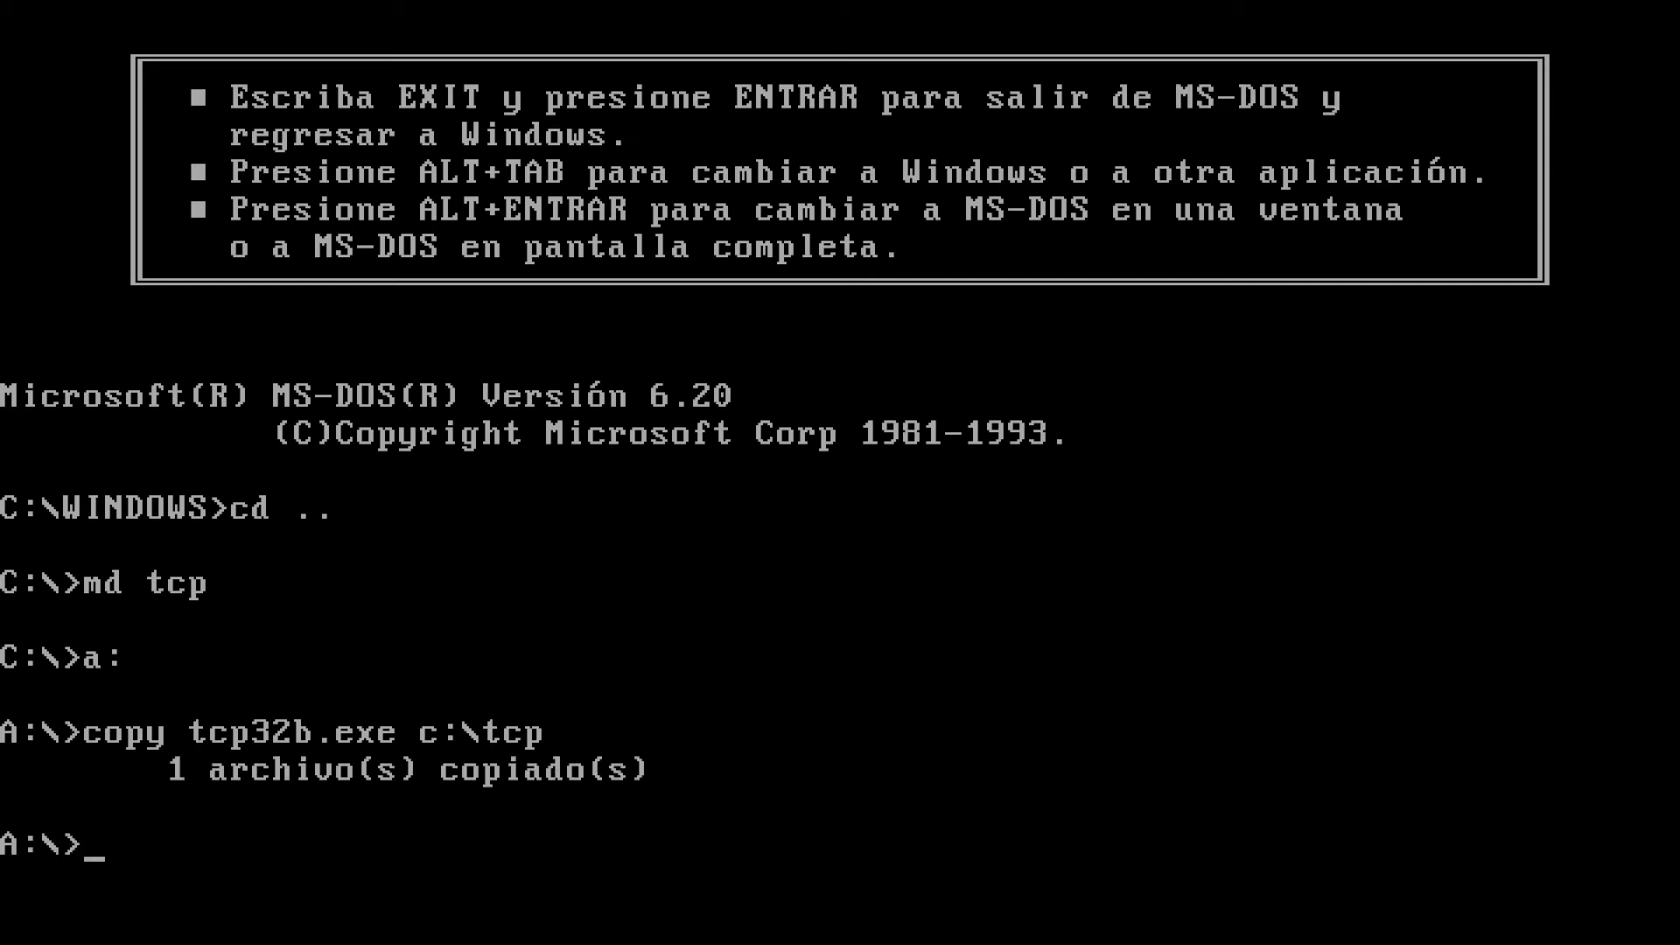
Unpack tcp32b inside C:\TCP, then exit back to Windows
{"action": "type", "text": "c:"}
{"action": "key", "text": "Return"}
{"action": "type", "text": "cd tcp"}
{"action": "key", "text": "Return"}
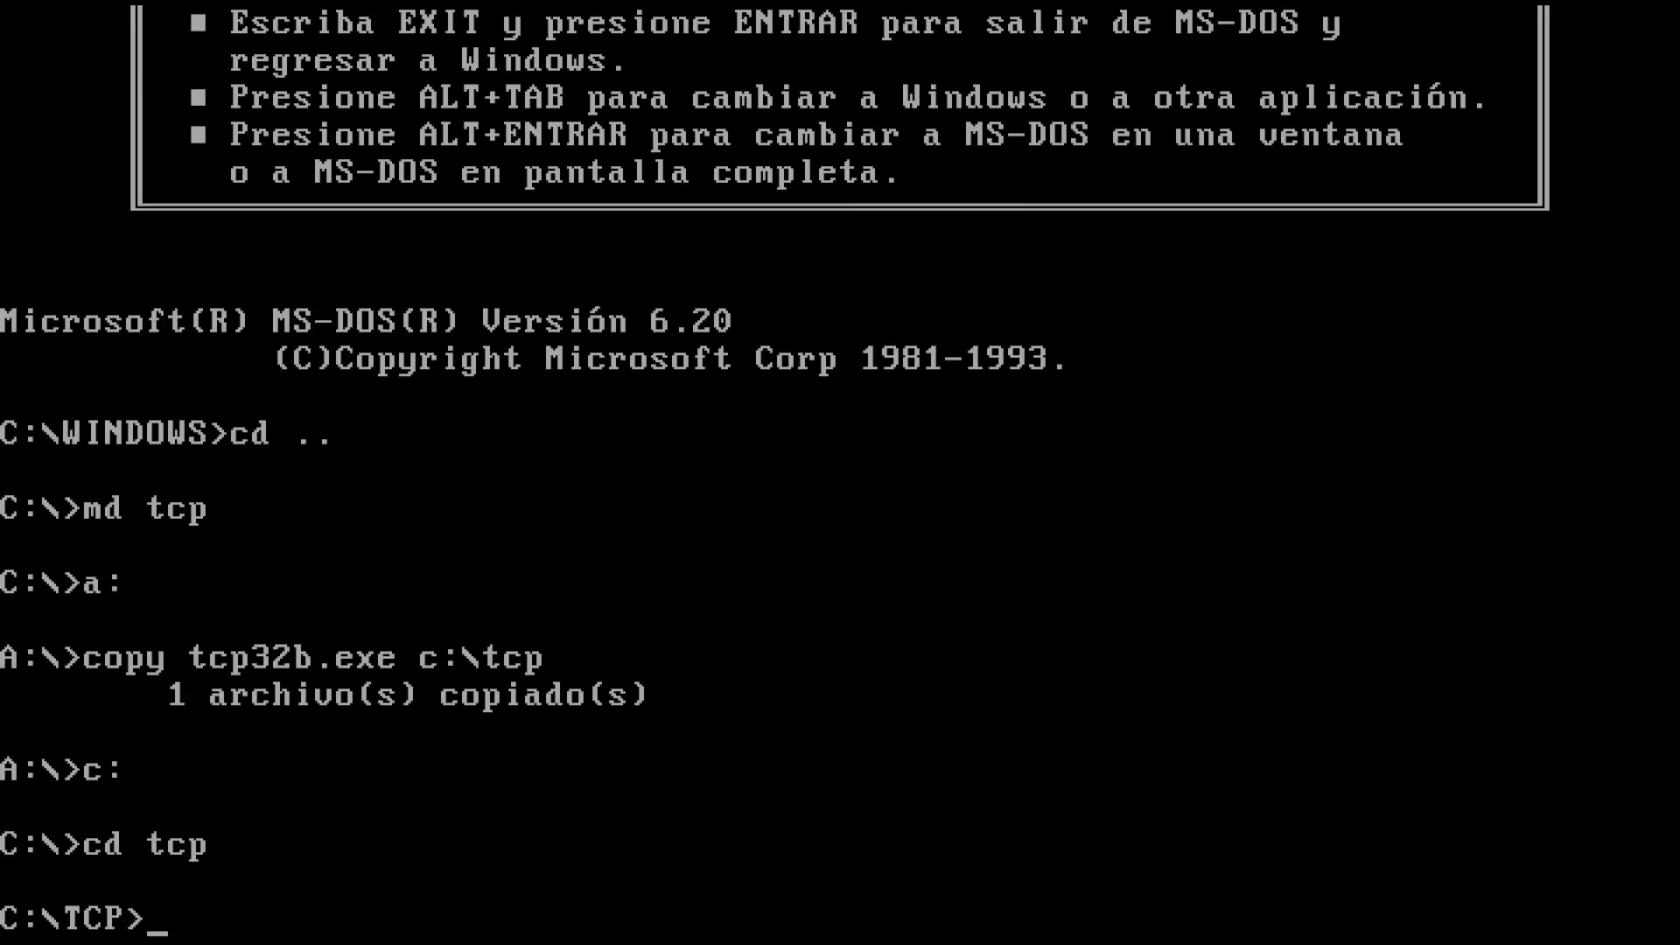
{"action": "type", "text": "tcp32b"}
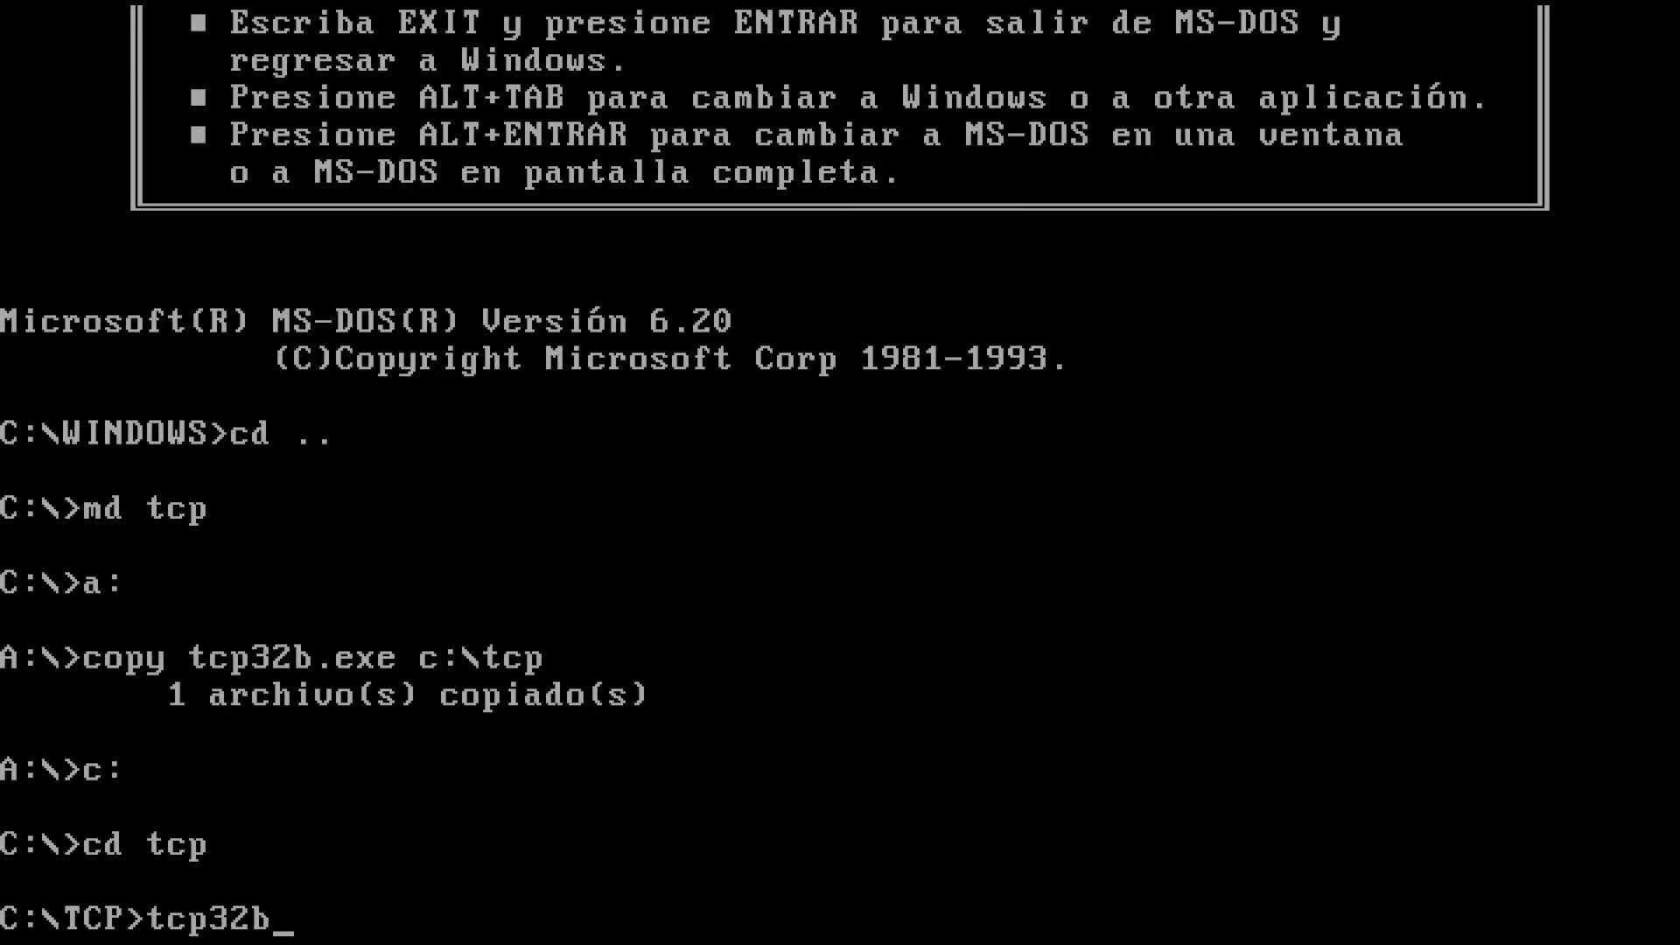
{"action": "key", "text": "Return"}
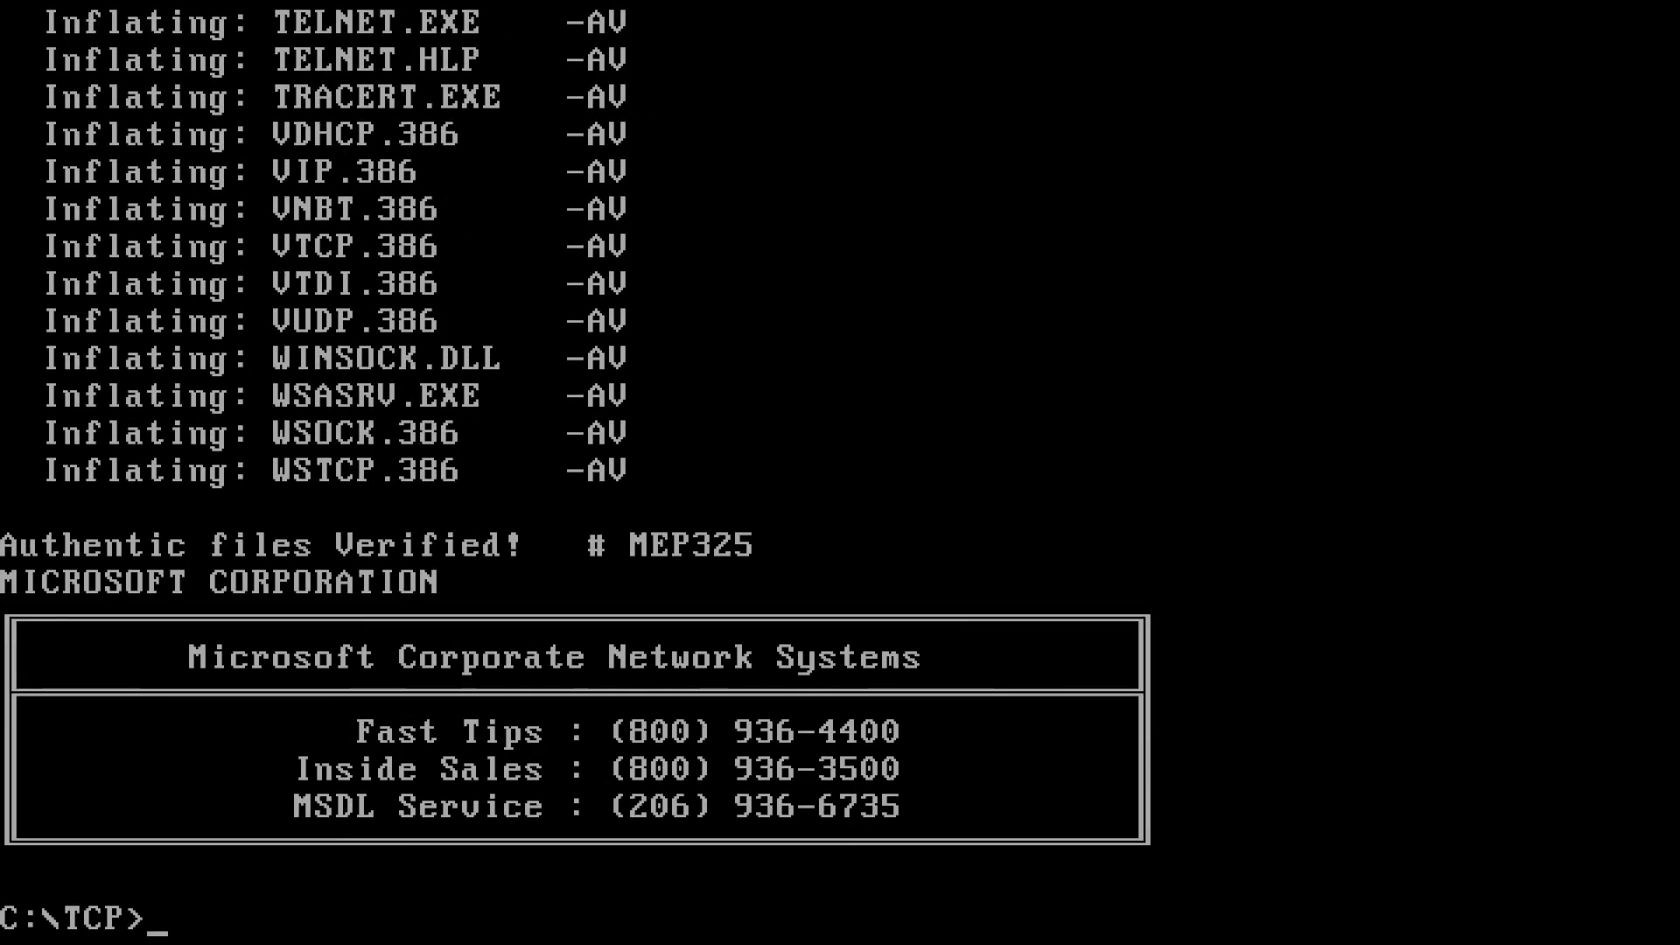
{"action": "type", "text": "exit"}
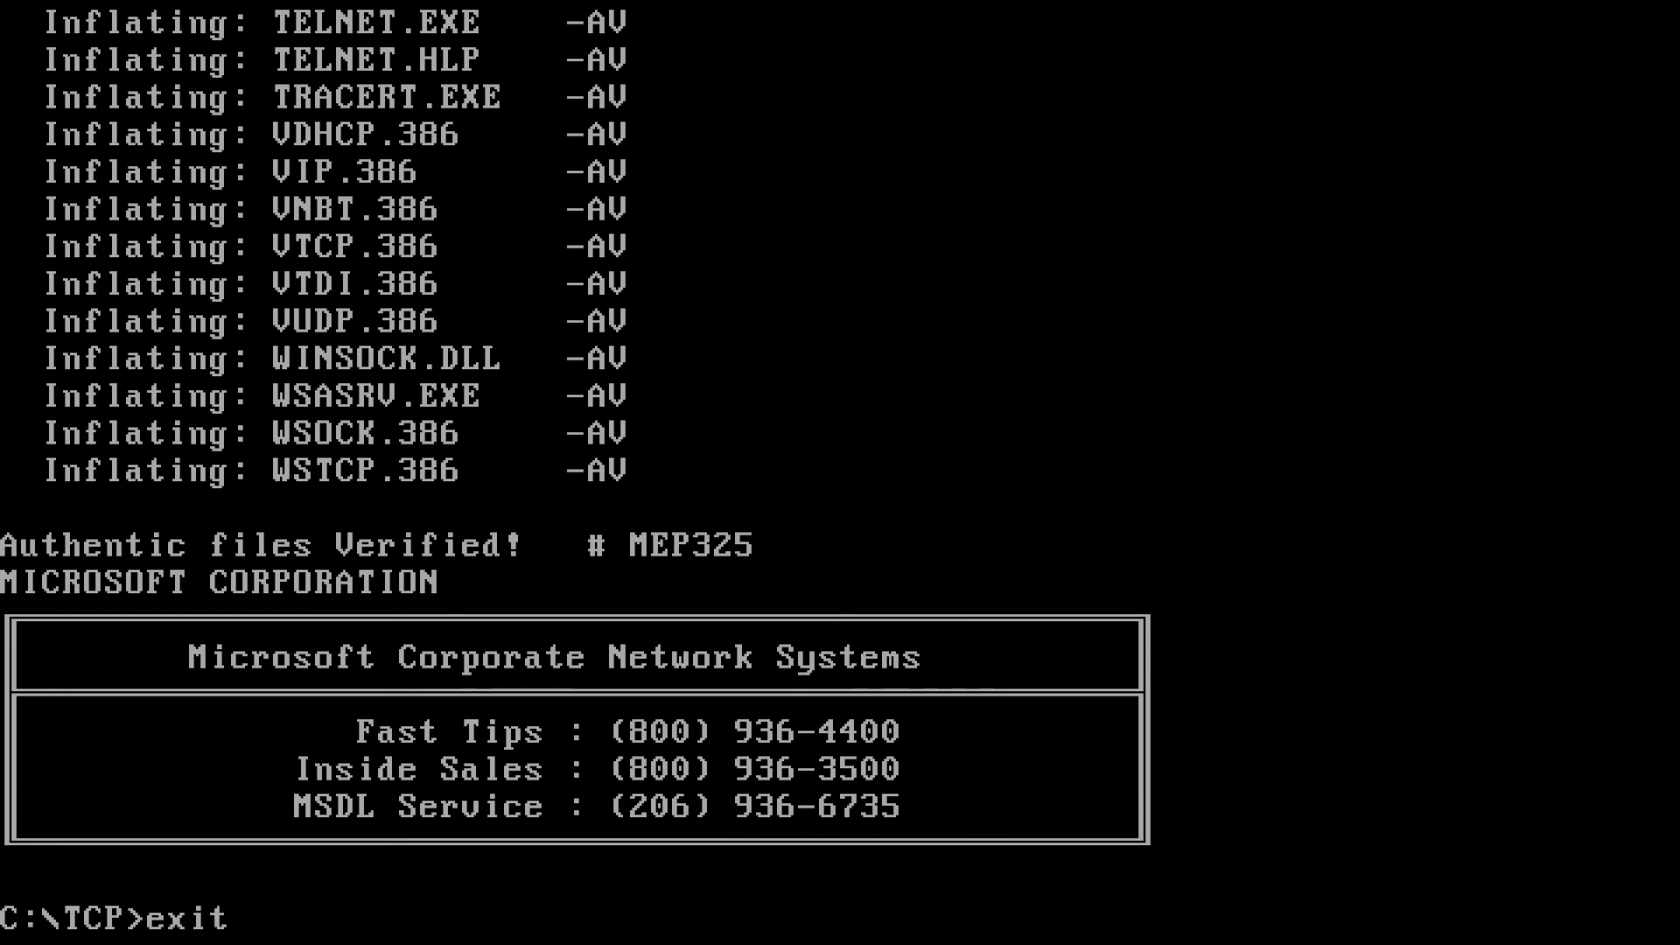
{"action": "key", "text": "Return"}
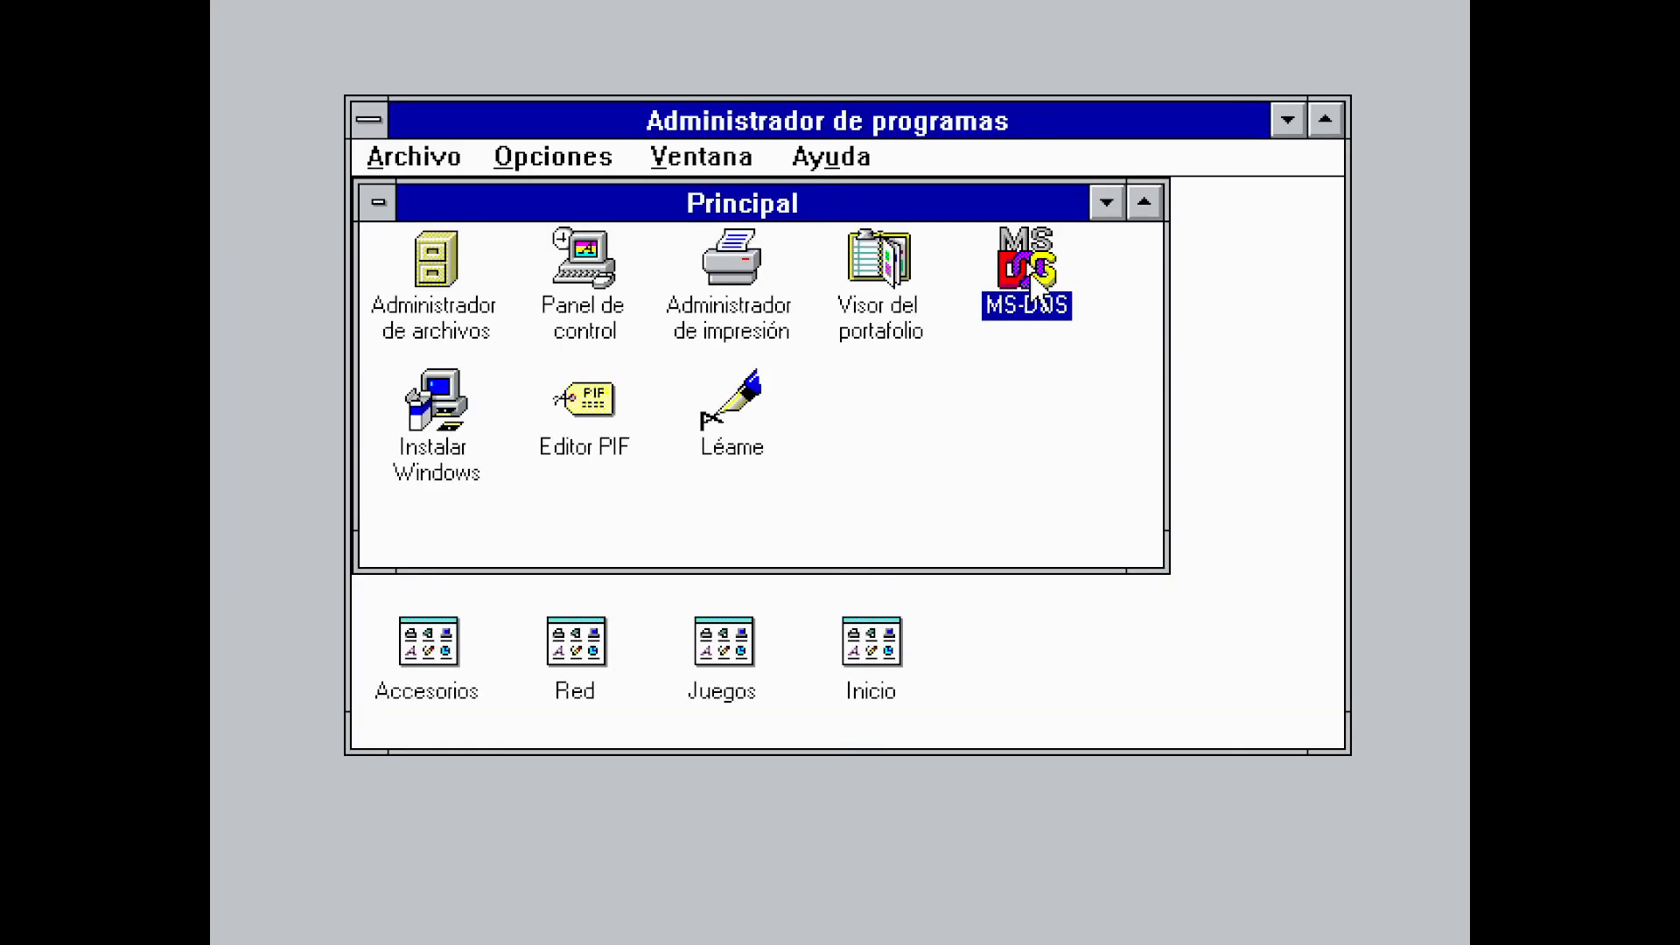
Launch the network setup program from the Red program group
{"action": "left_click", "coordinate": [1102, 208]}
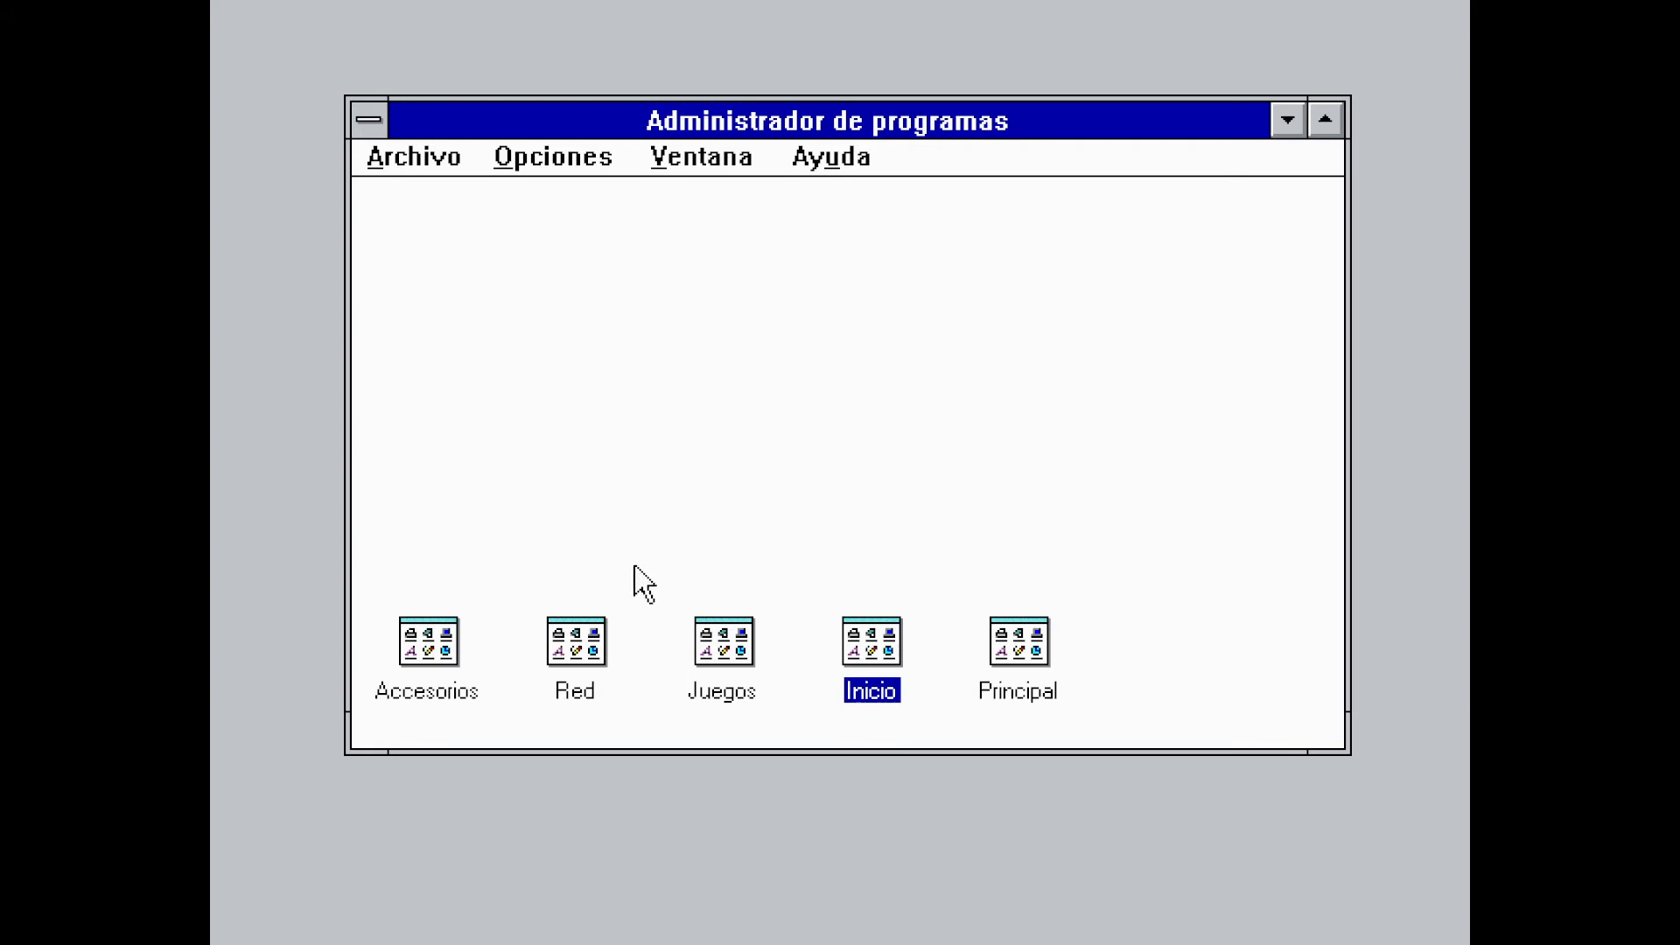
{"action": "double_click", "coordinate": [574, 656]}
{"action": "double_click", "coordinate": [515, 355]}
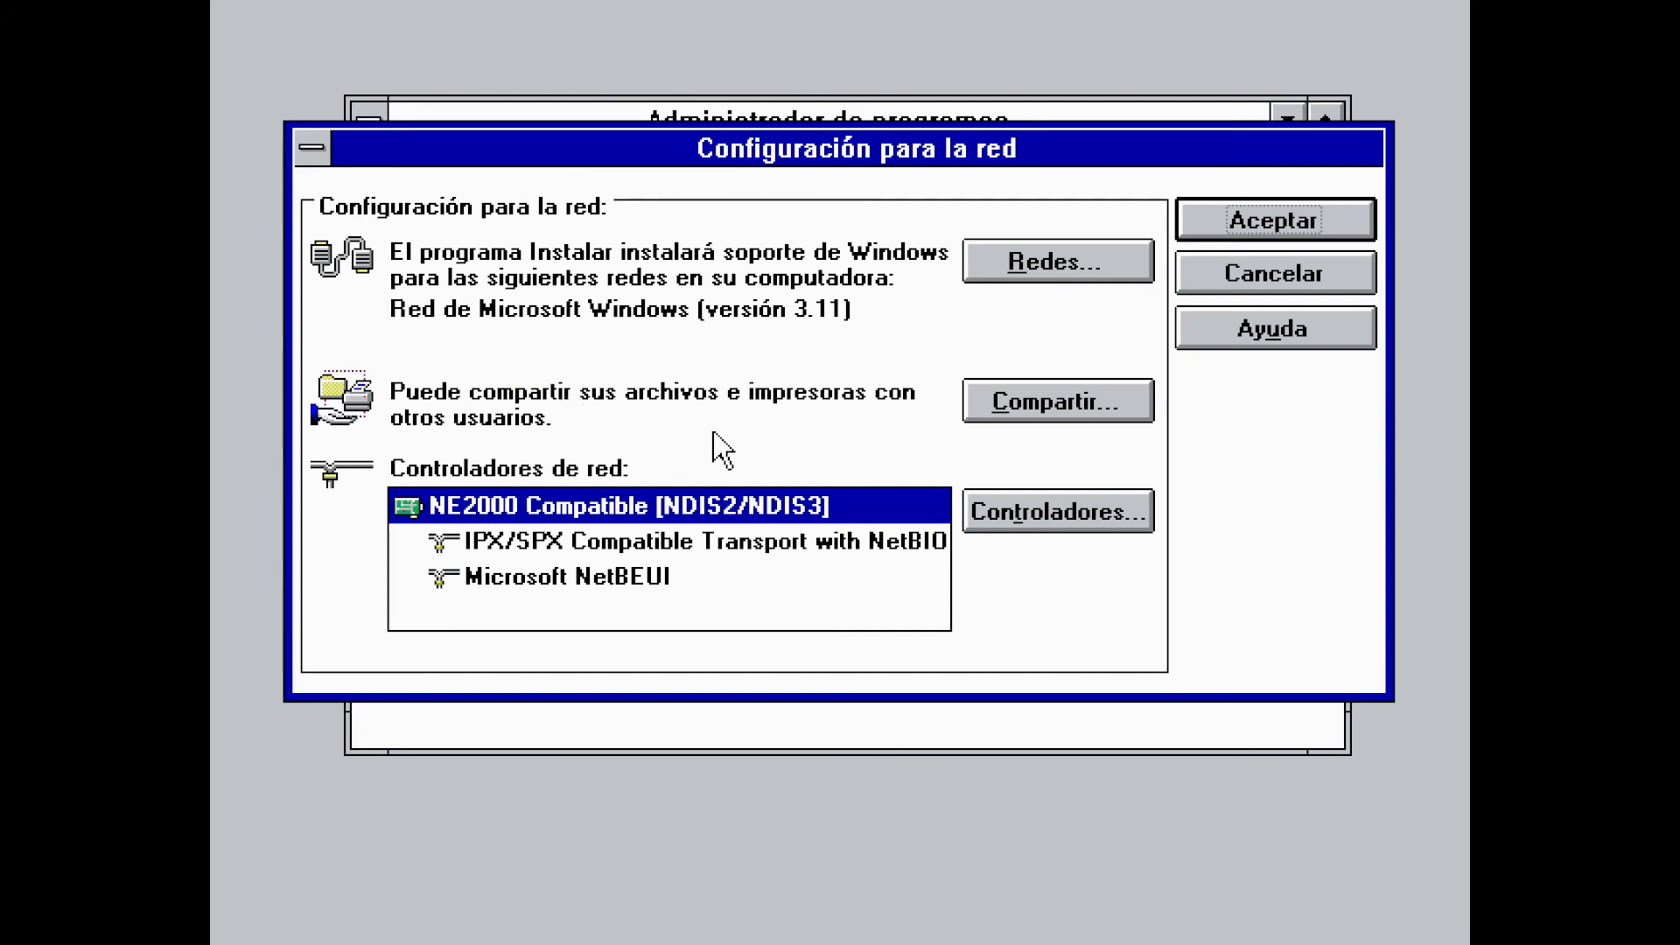
Add the unlisted Microsoft TCP/IP-32 3.11b protocol from C:\TCP and accept the configuration
{"action": "left_click", "coordinate": [1042, 530]}
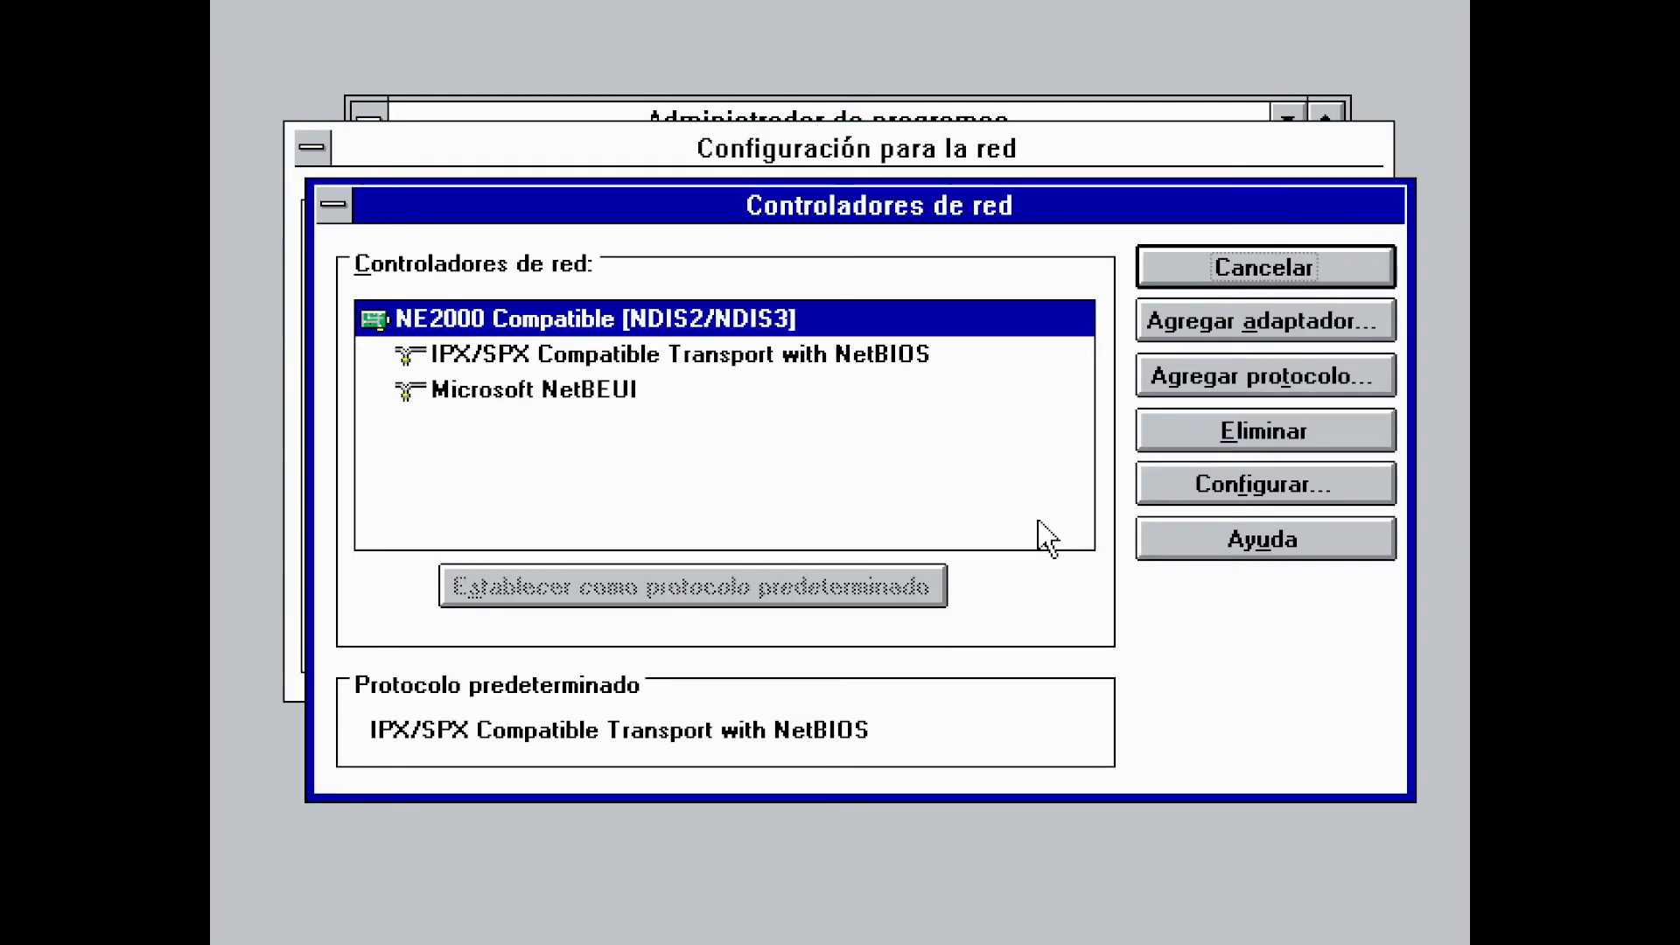
{"action": "left_click", "coordinate": [1168, 376]}
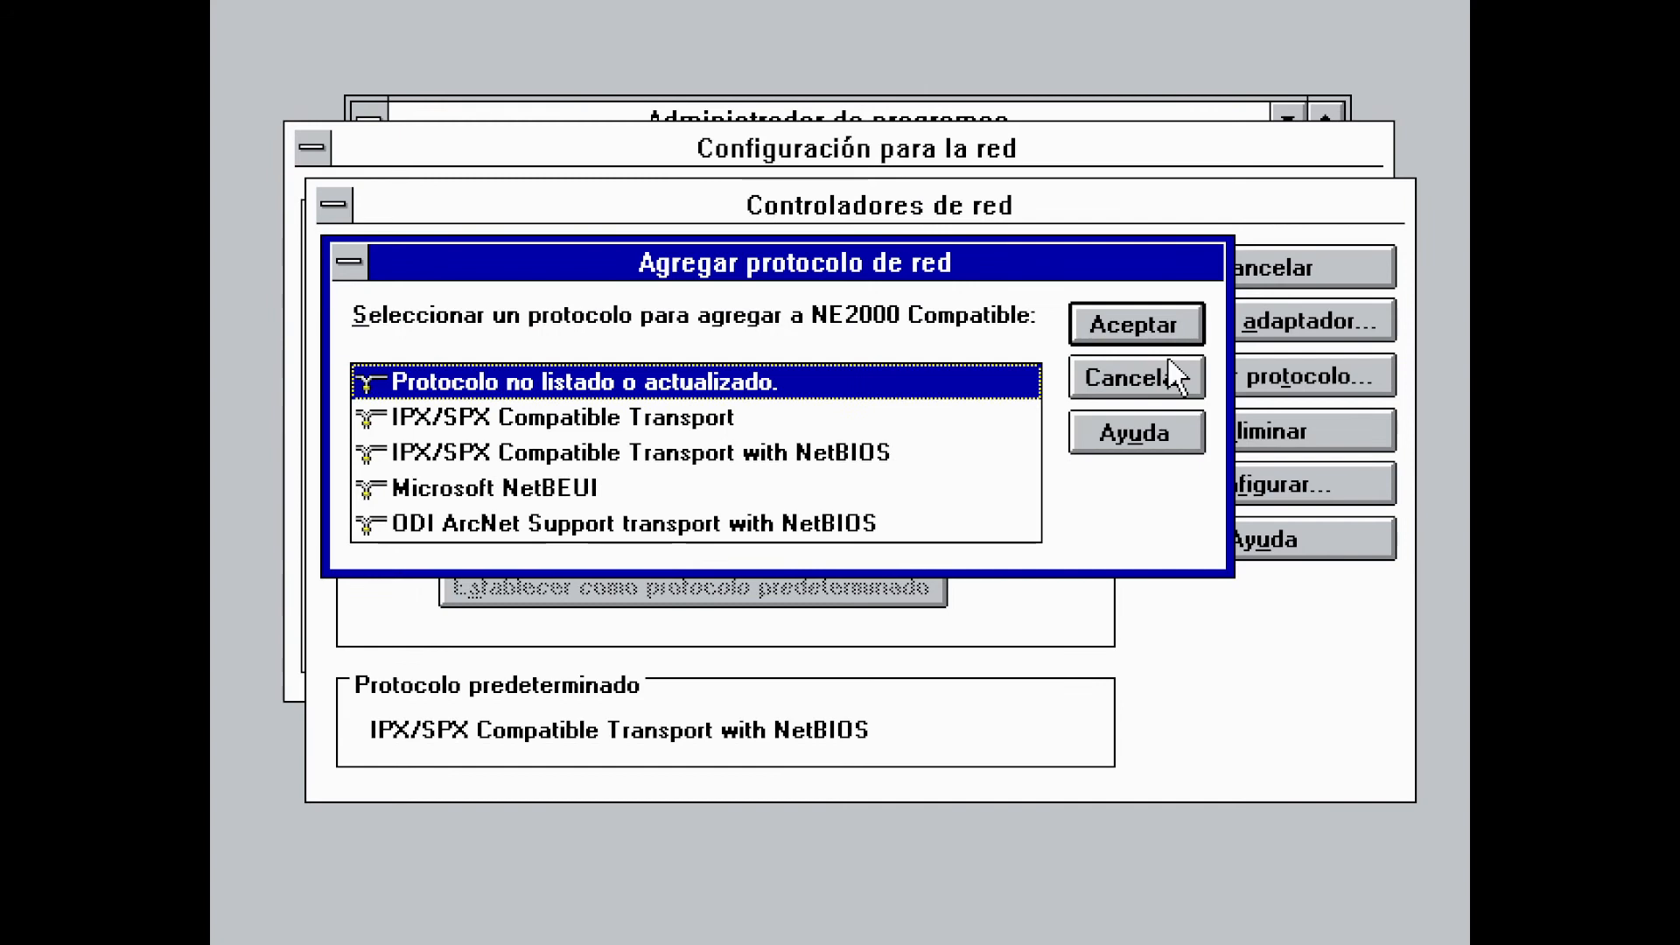
{"action": "left_click", "coordinate": [1137, 317]}
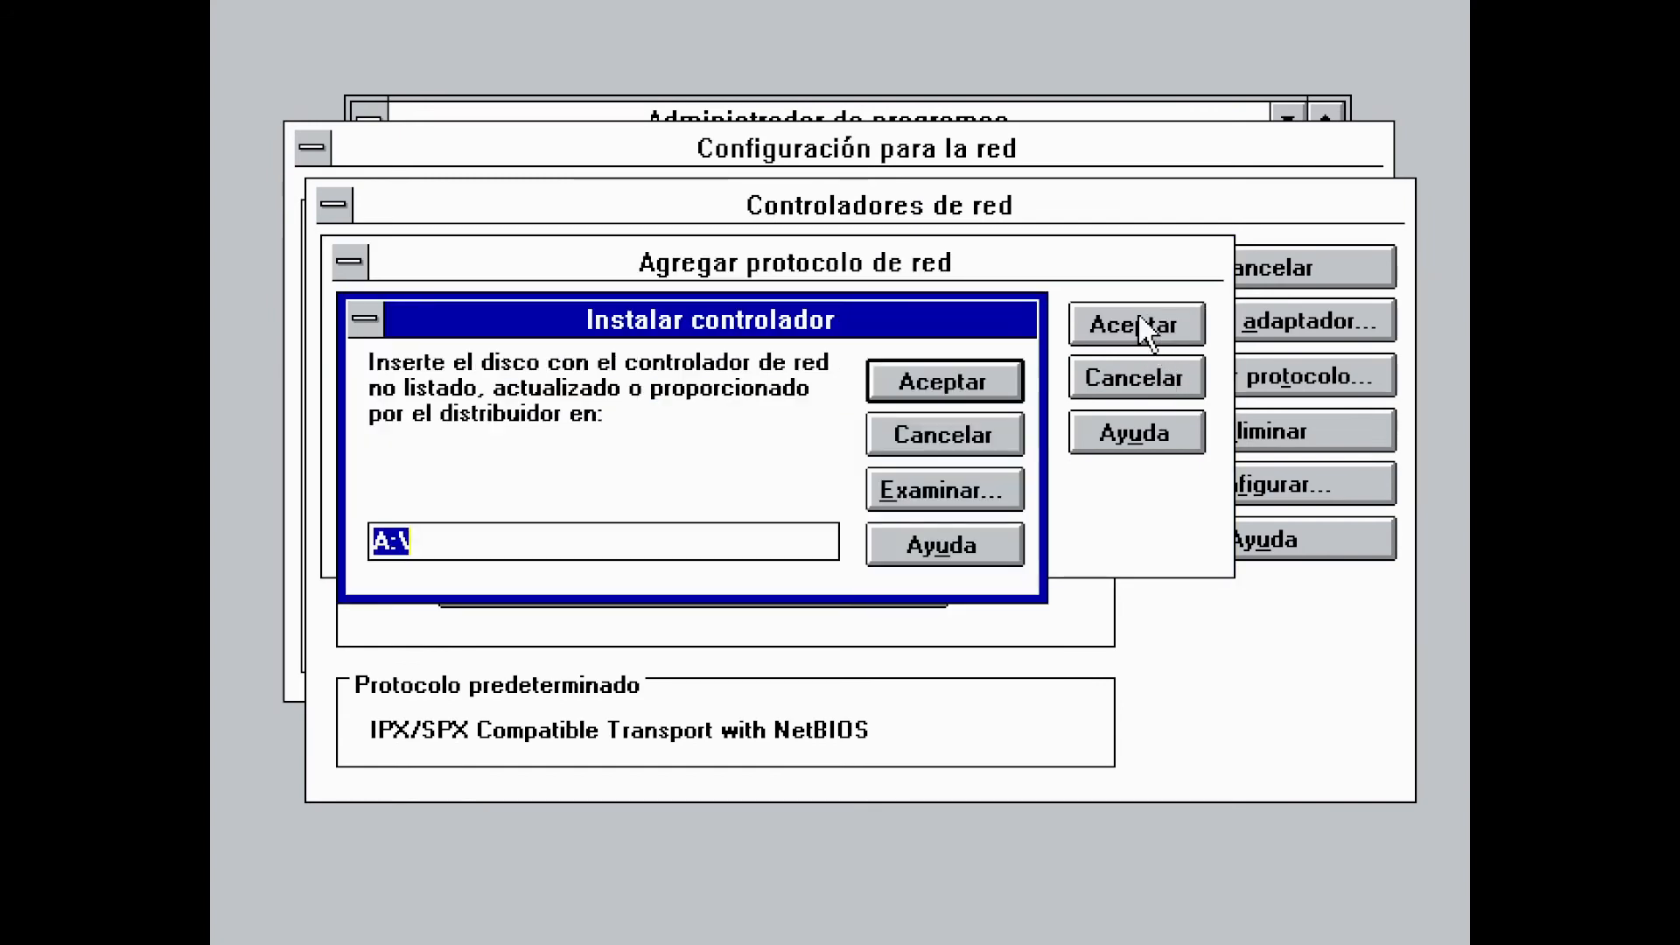
{"action": "type", "text": "C:"}
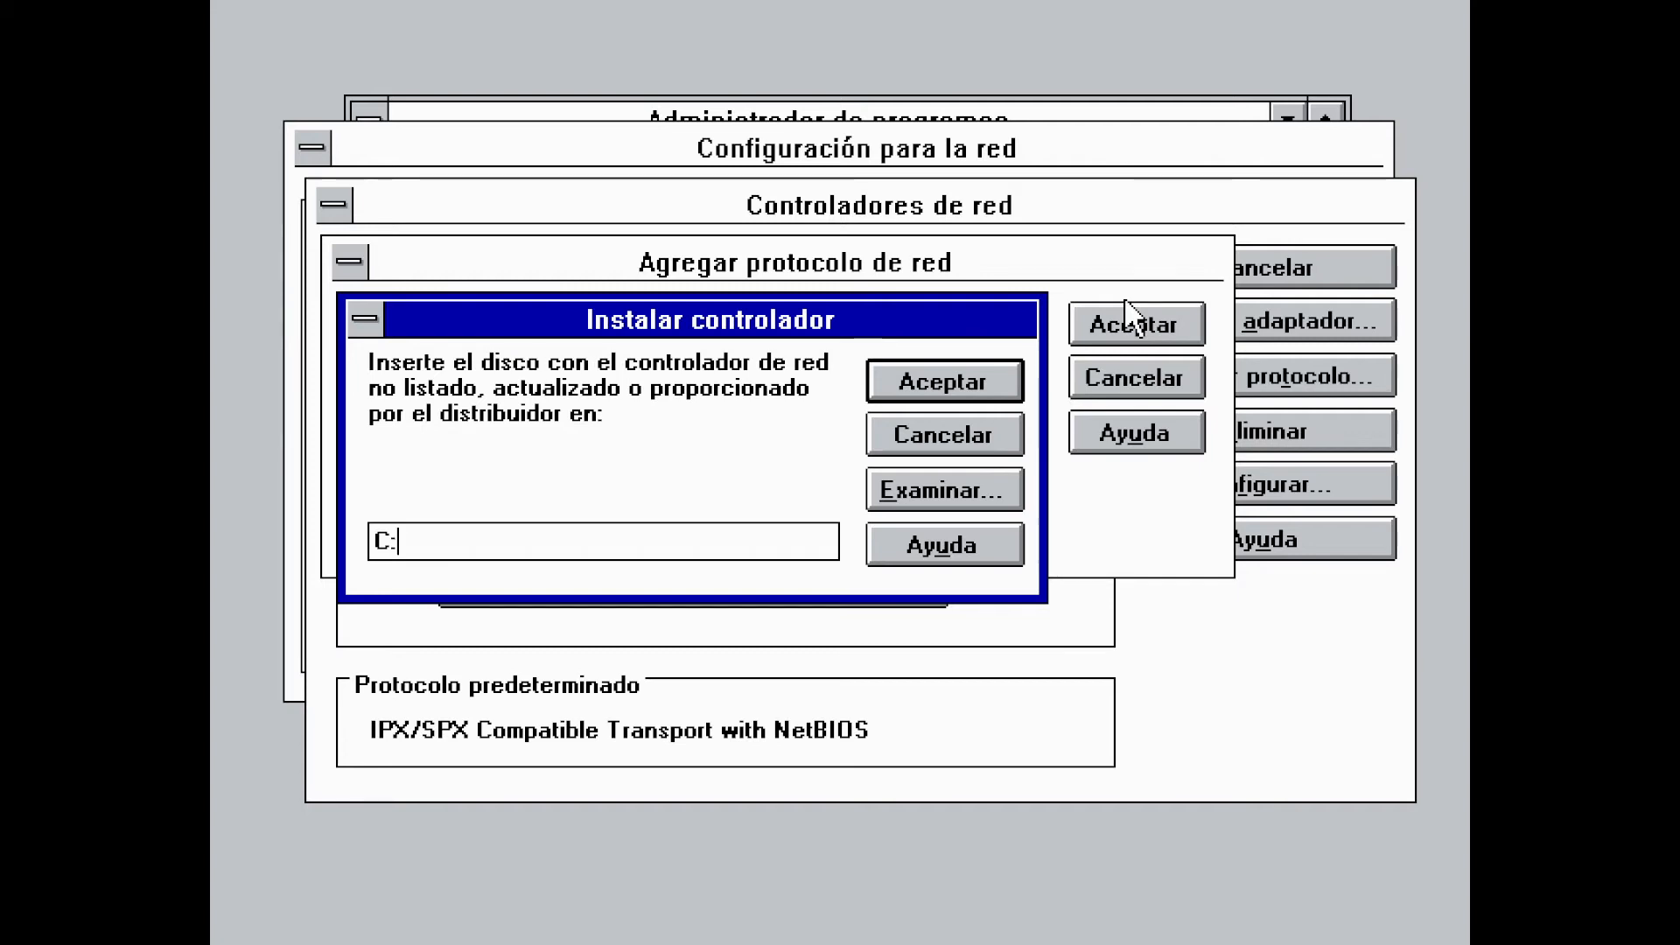
{"action": "type", "text": "\\TCP"}
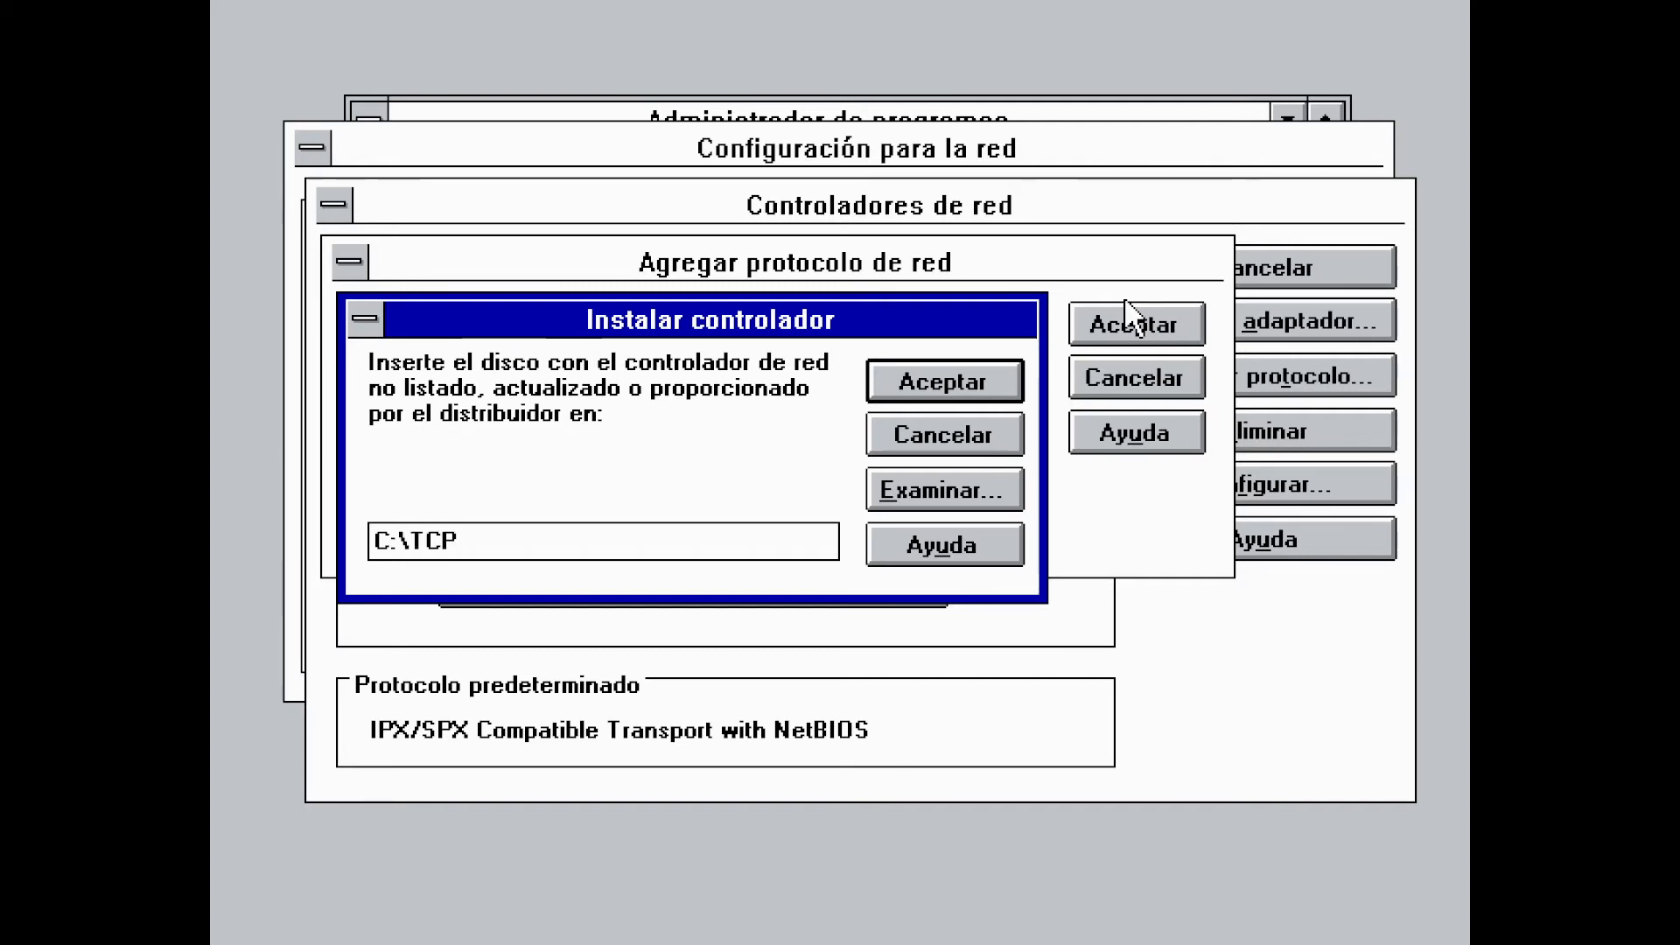
{"action": "key", "text": "Return"}
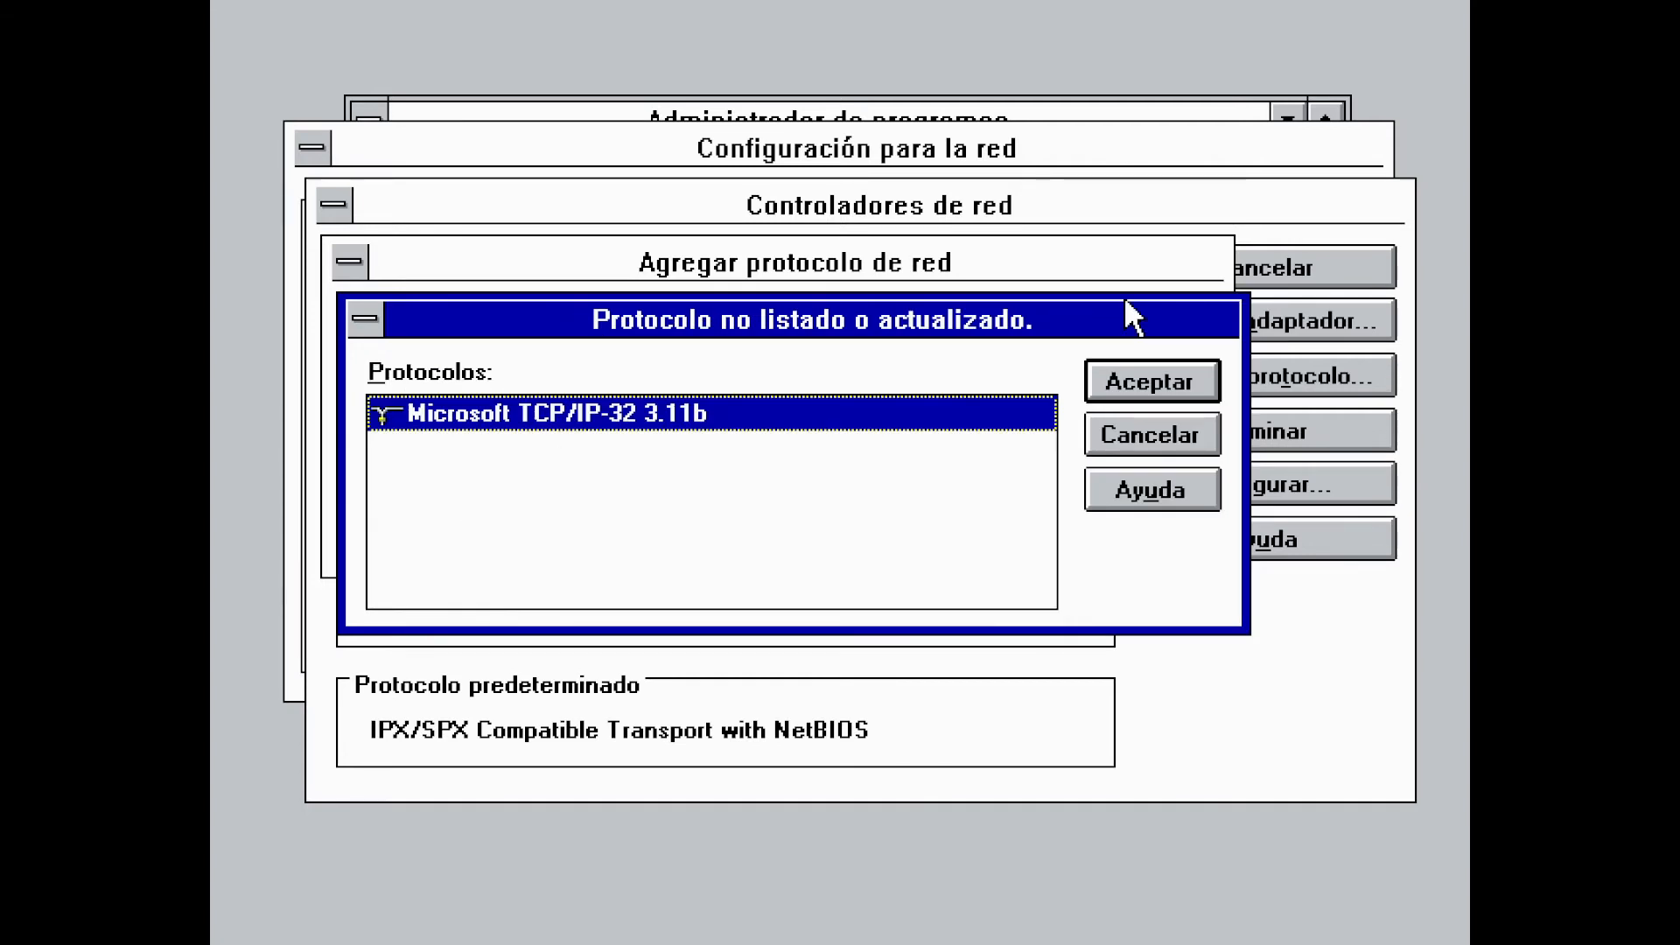
{"action": "left_click", "coordinate": [1212, 385]}
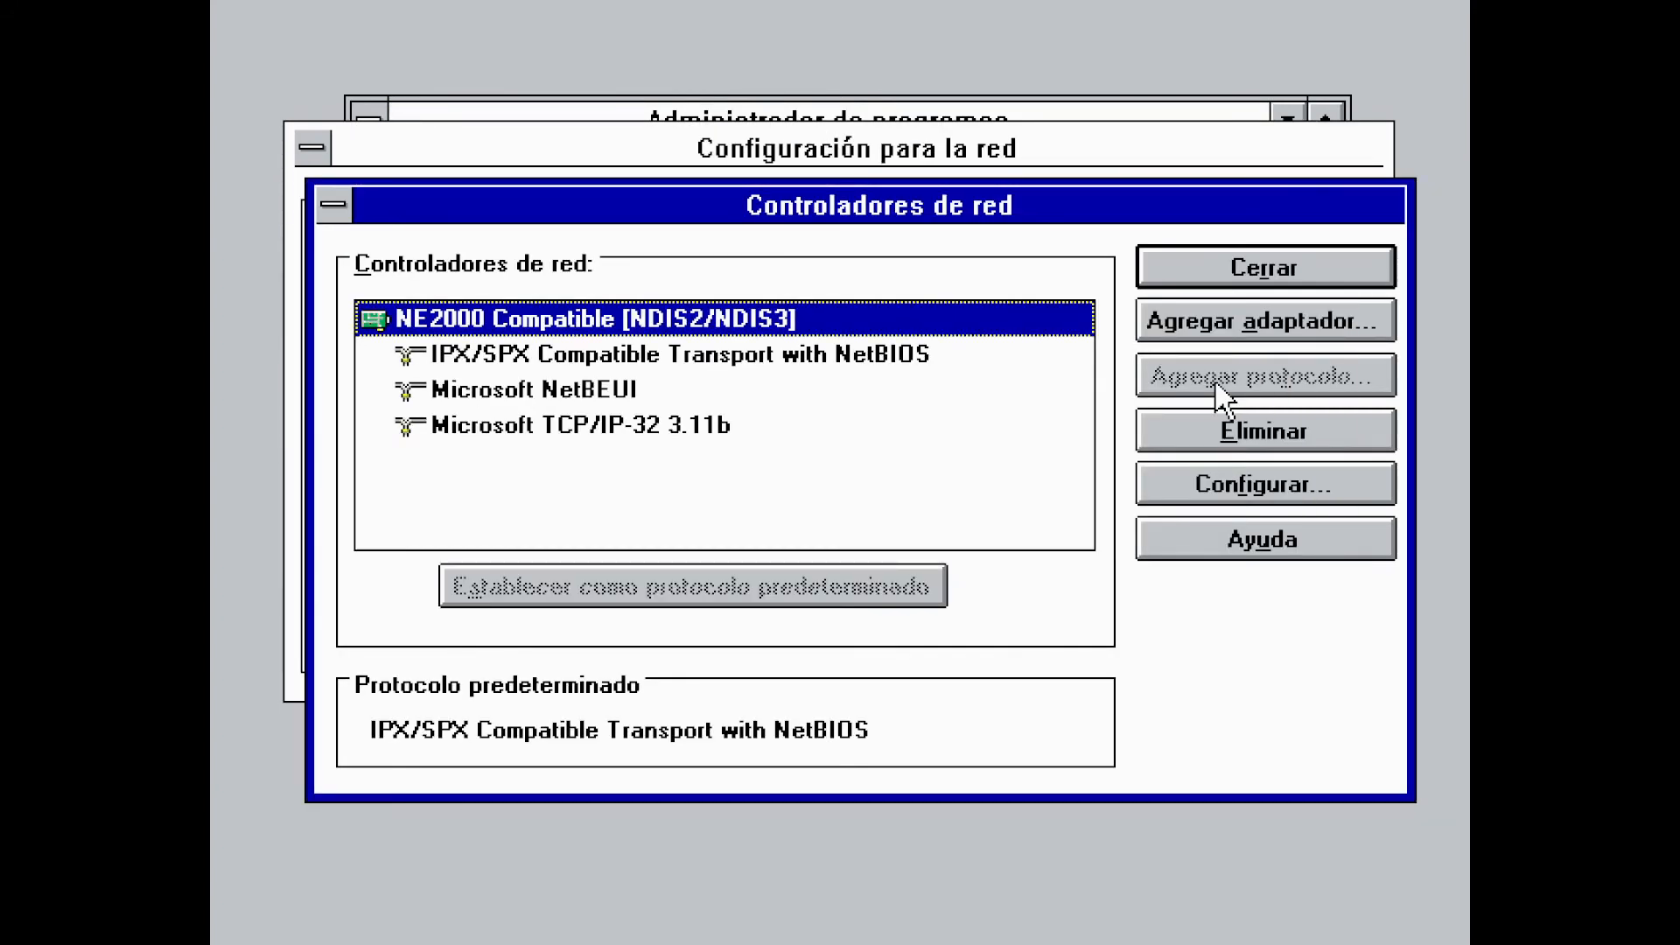
{"action": "left_click", "coordinate": [1155, 278]}
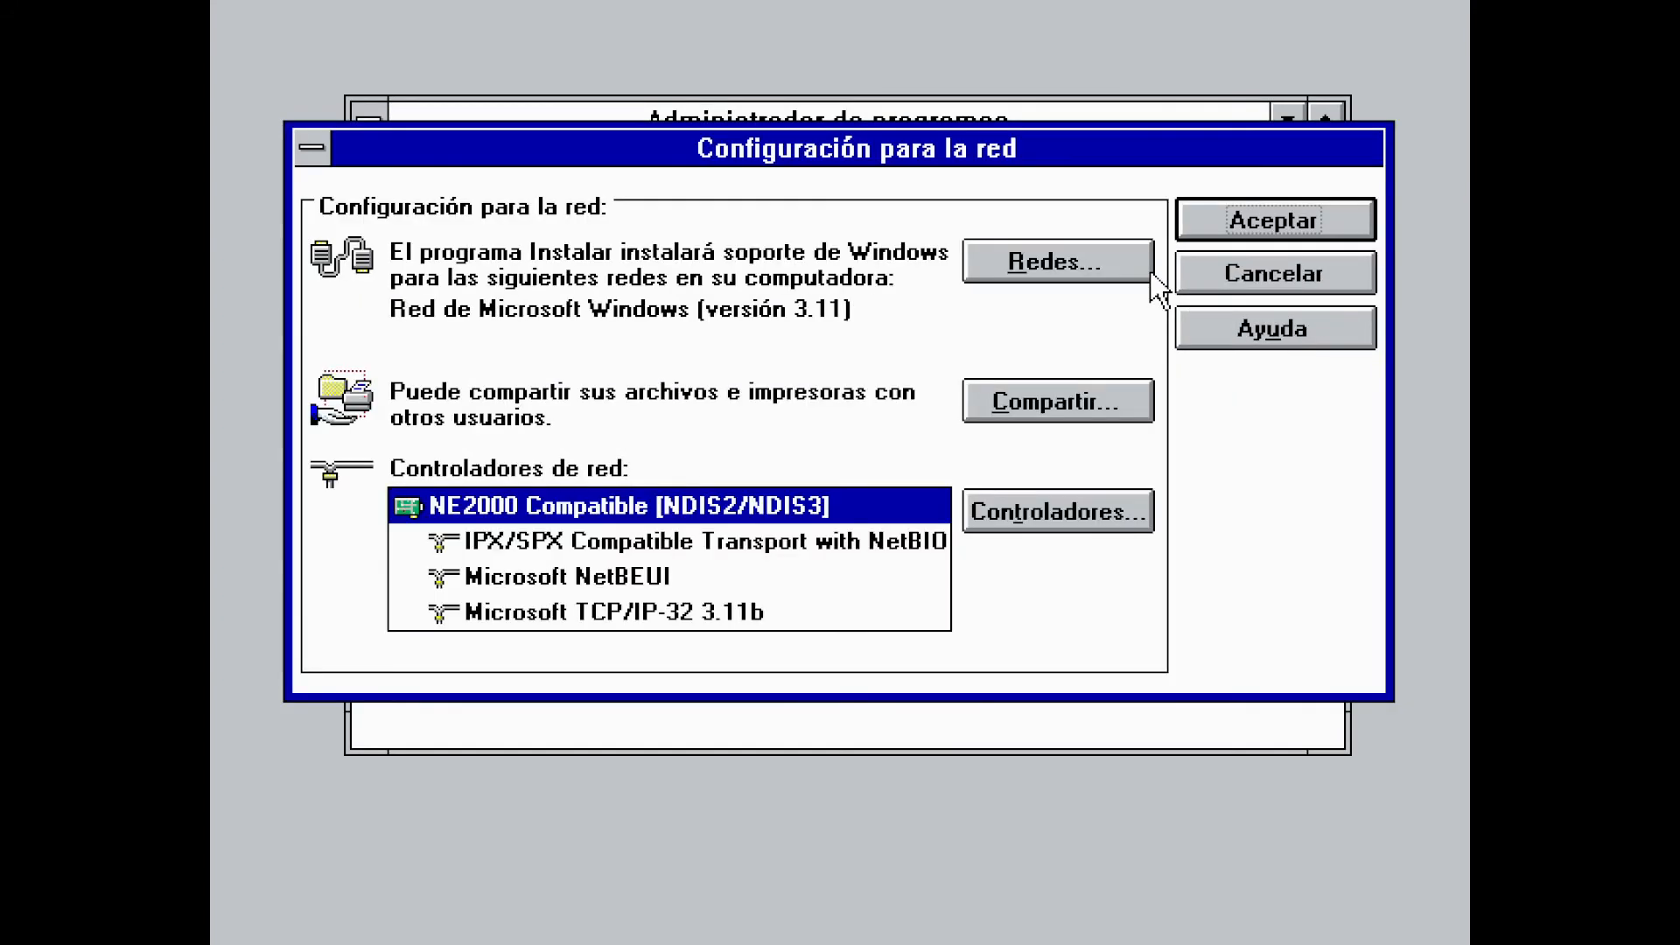
{"action": "left_click", "coordinate": [1265, 223]}
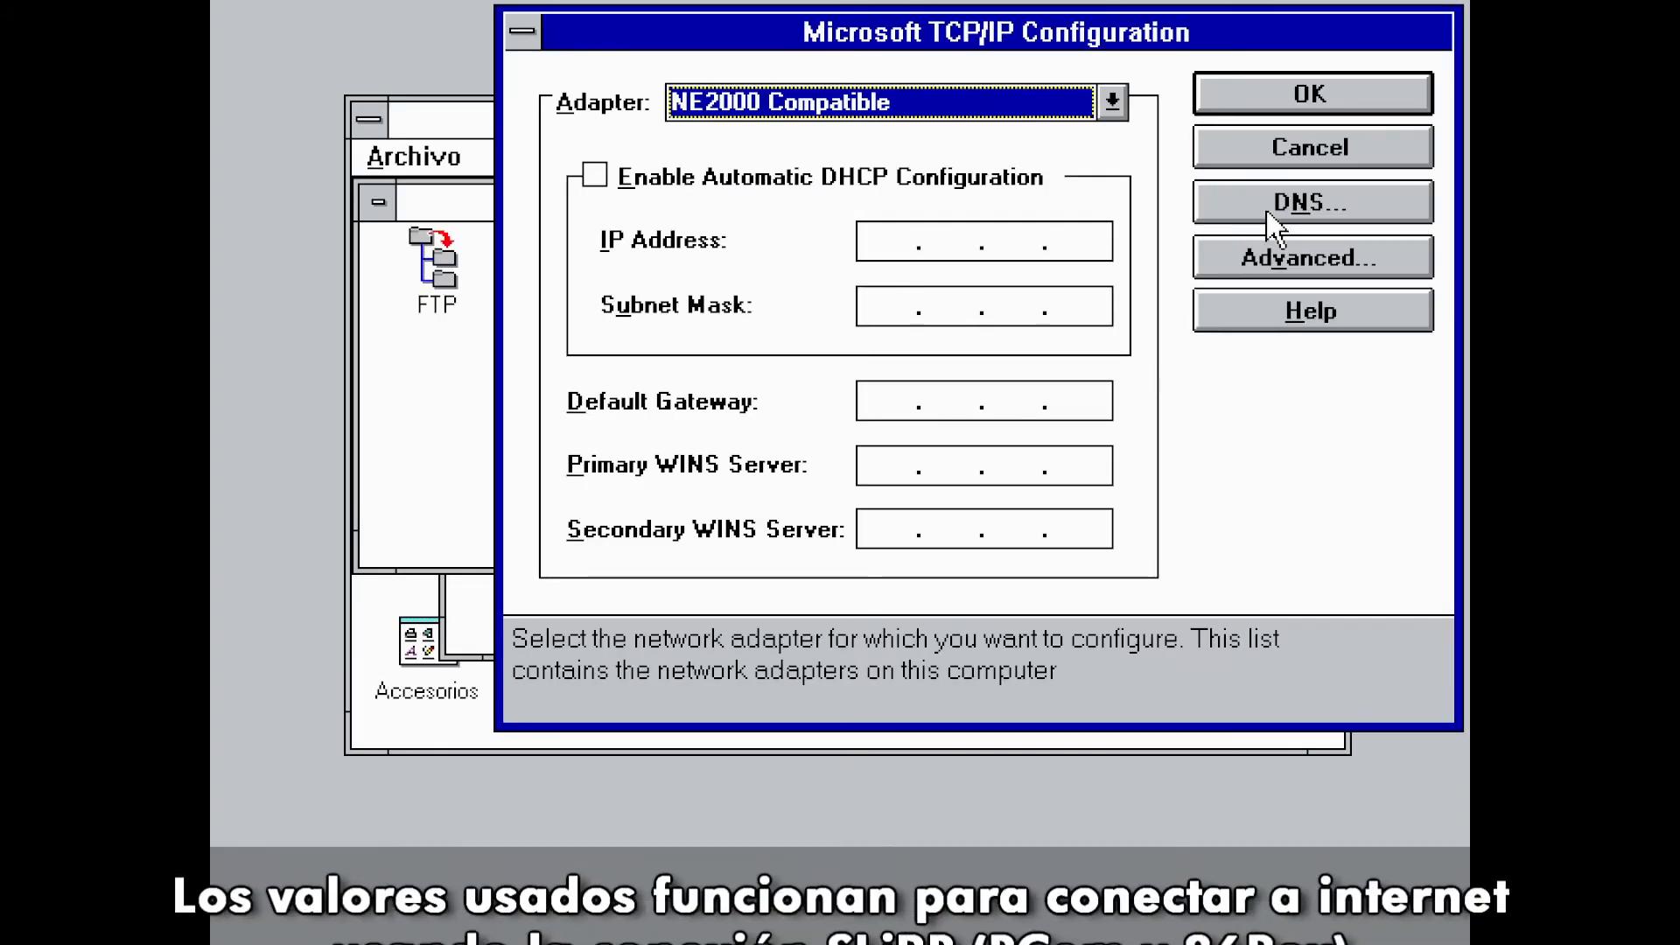
Enter IP address 10.0.2.15, subnet mask 255.255.255.0 and default gateway 10.0.2.2
{"action": "left_click", "coordinate": [862, 242]}
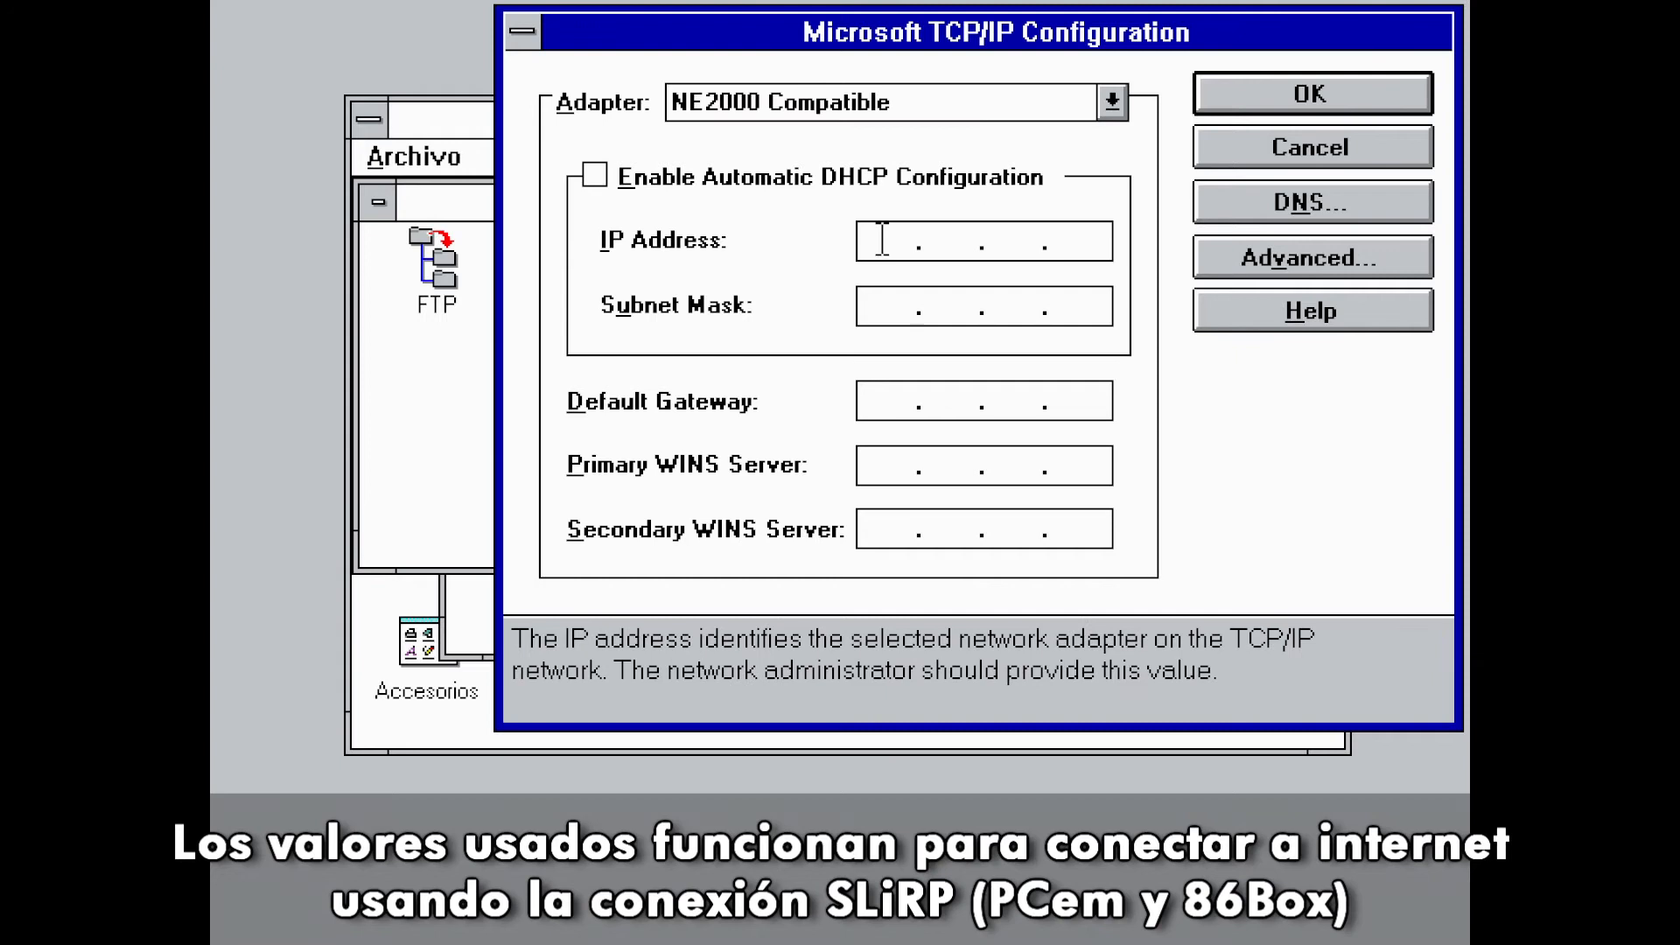
{"action": "type", "text": "10 . 0 . 2 . 1"}
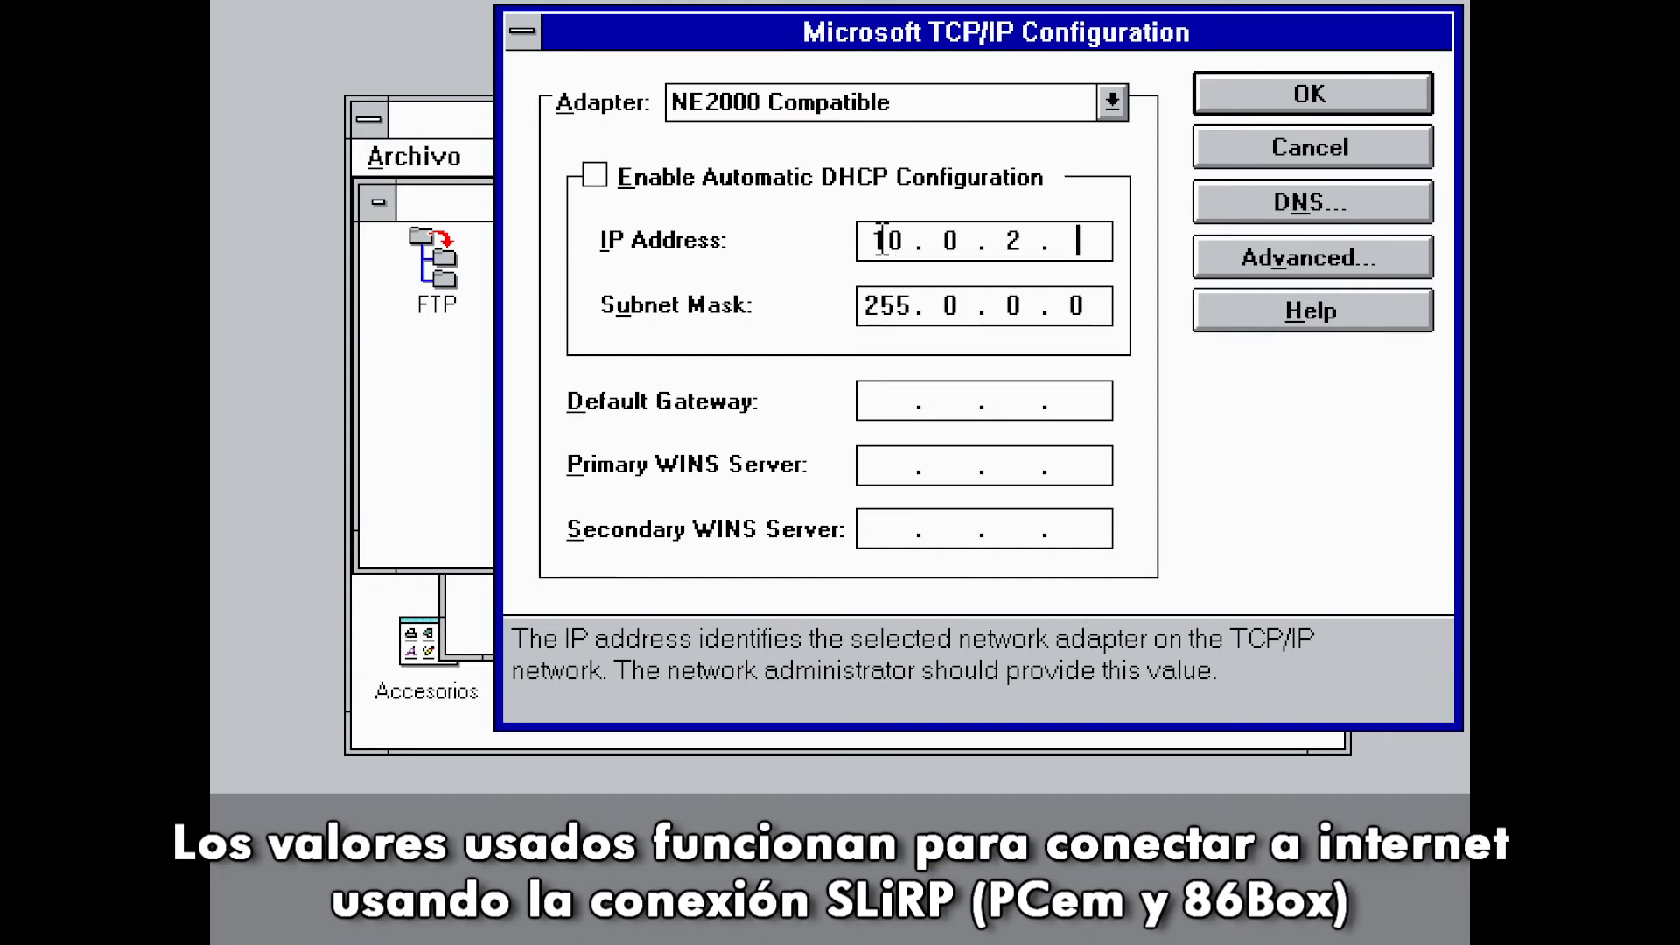
{"action": "type", "text": "5"}
{"action": "left_click", "coordinate": [949, 305]}
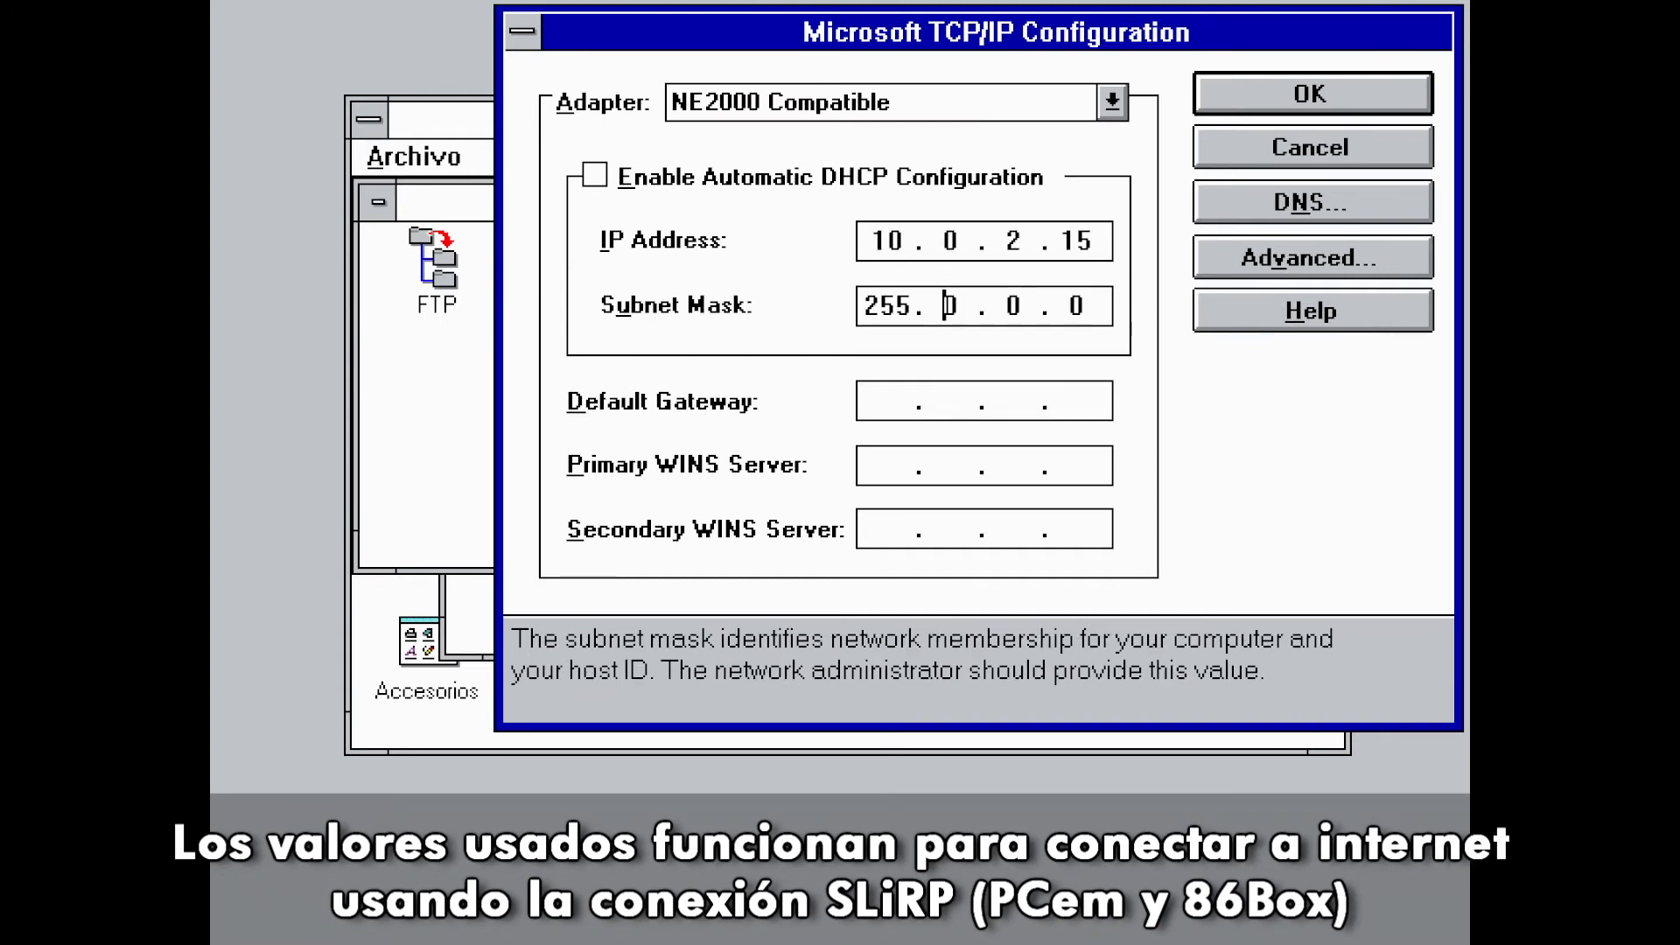
{"action": "type", "text": "255.255.255"}
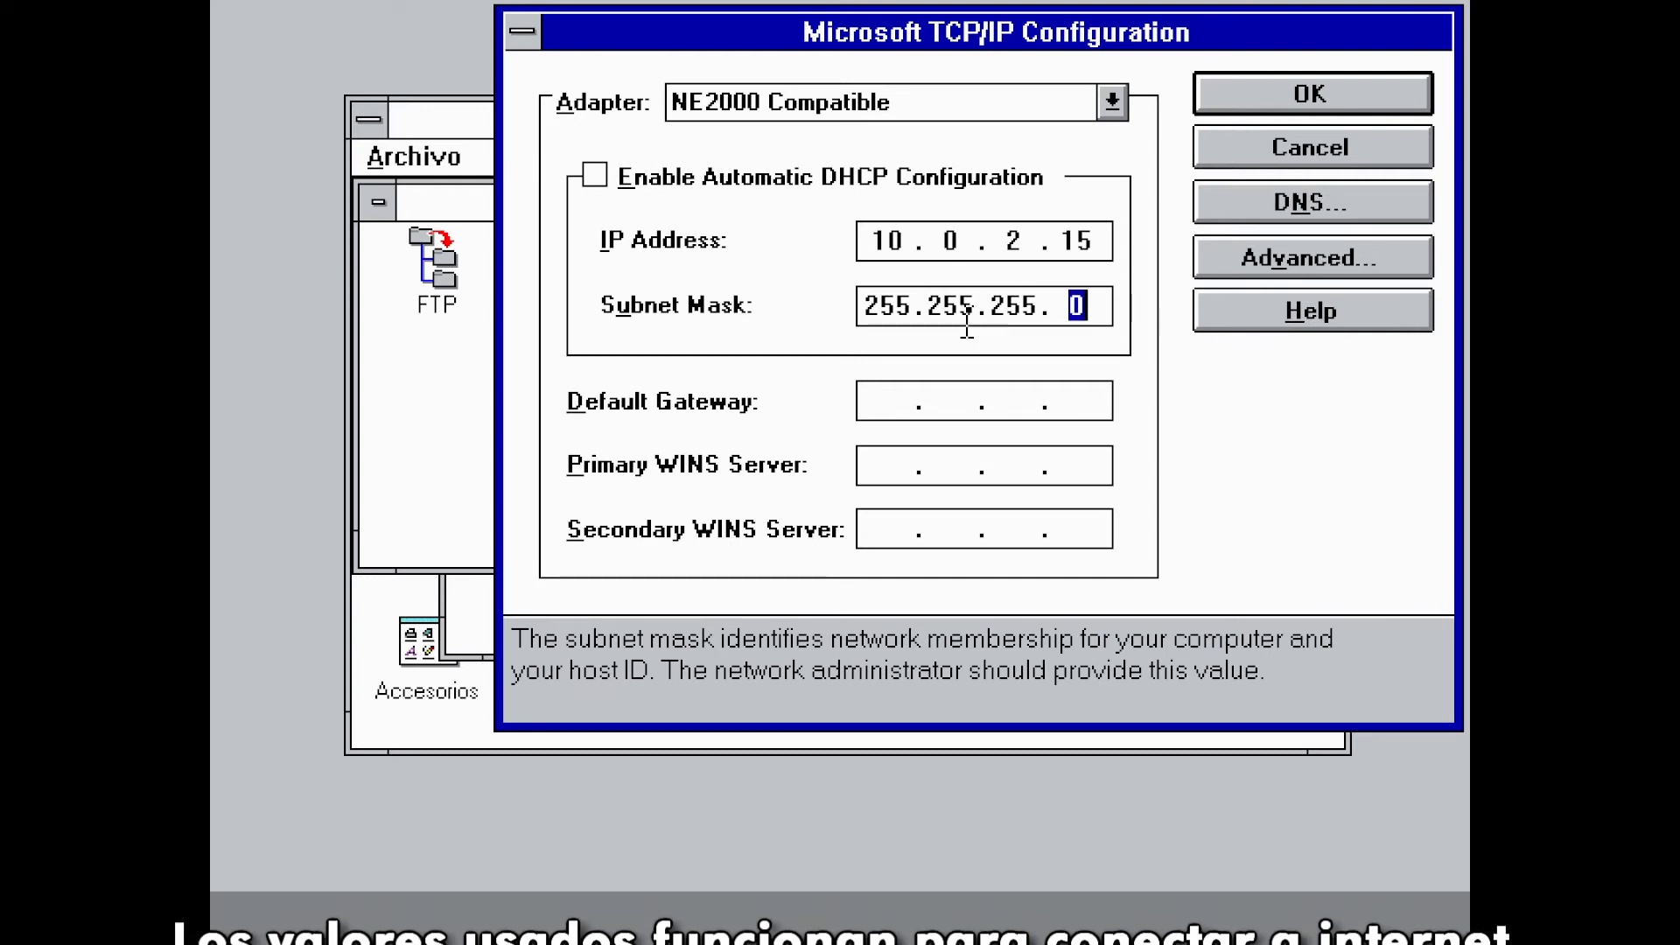
{"action": "left_click", "coordinate": [907, 398]}
{"action": "type", "text": "10 . 0 . 2 "}
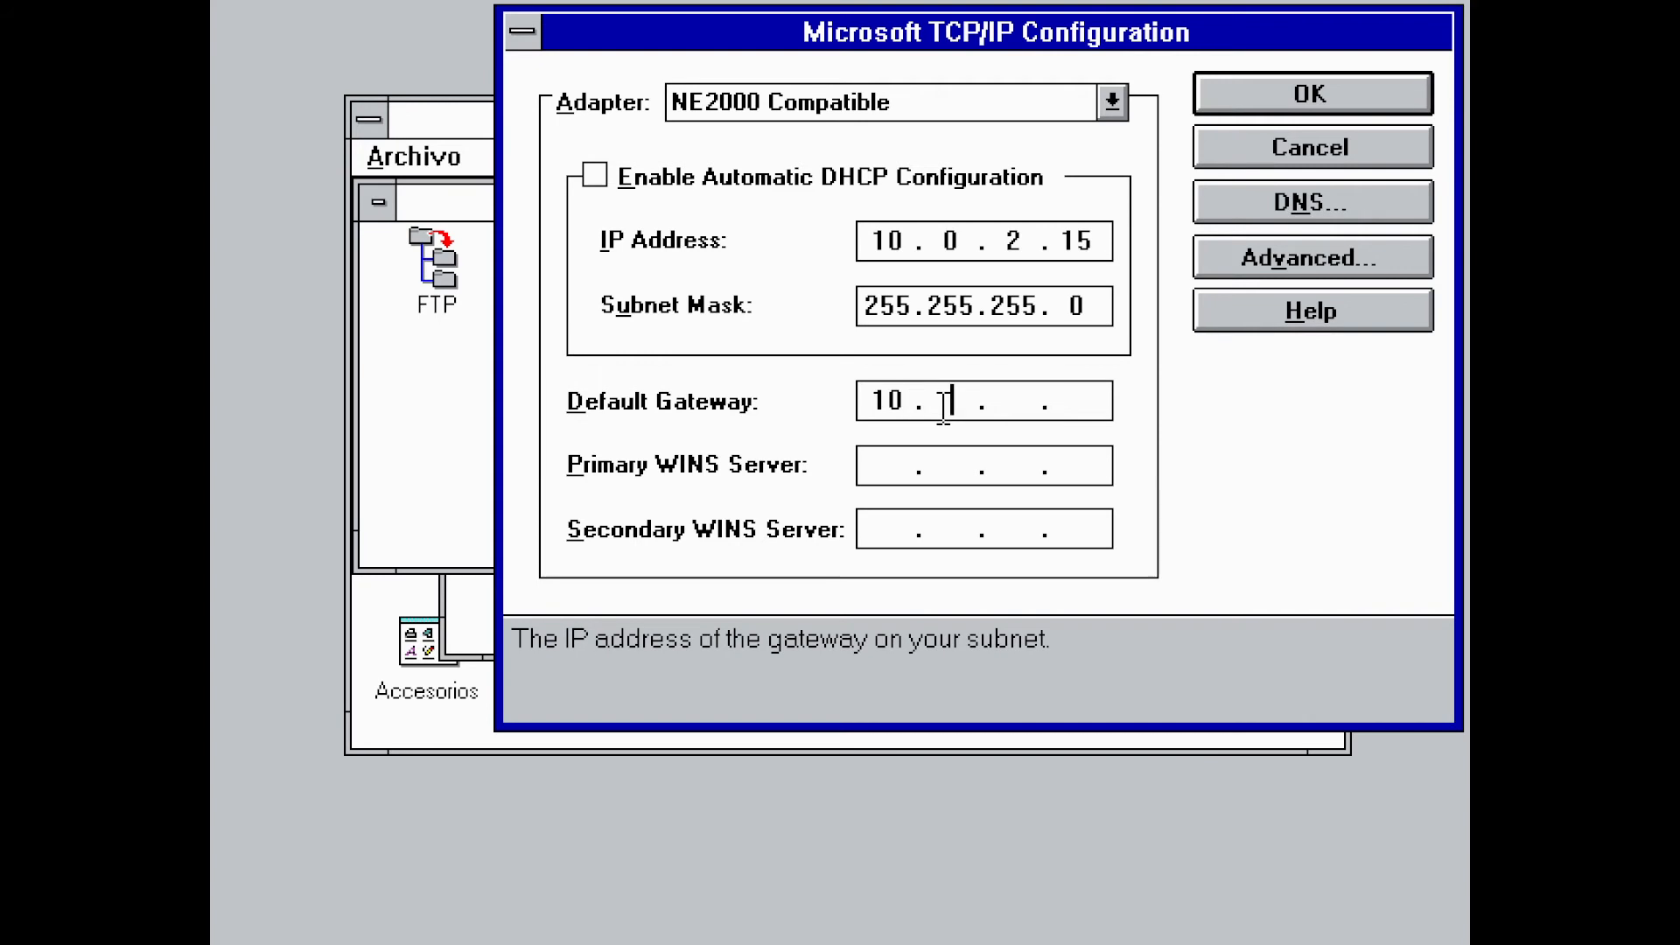
{"action": "type", "text": ". 2"}
Add 10.0.2.3 to the DNS search order and confirm the TCP/IP configuration
{"action": "left_click", "coordinate": [1206, 213]}
{"action": "left_click", "coordinate": [543, 228]}
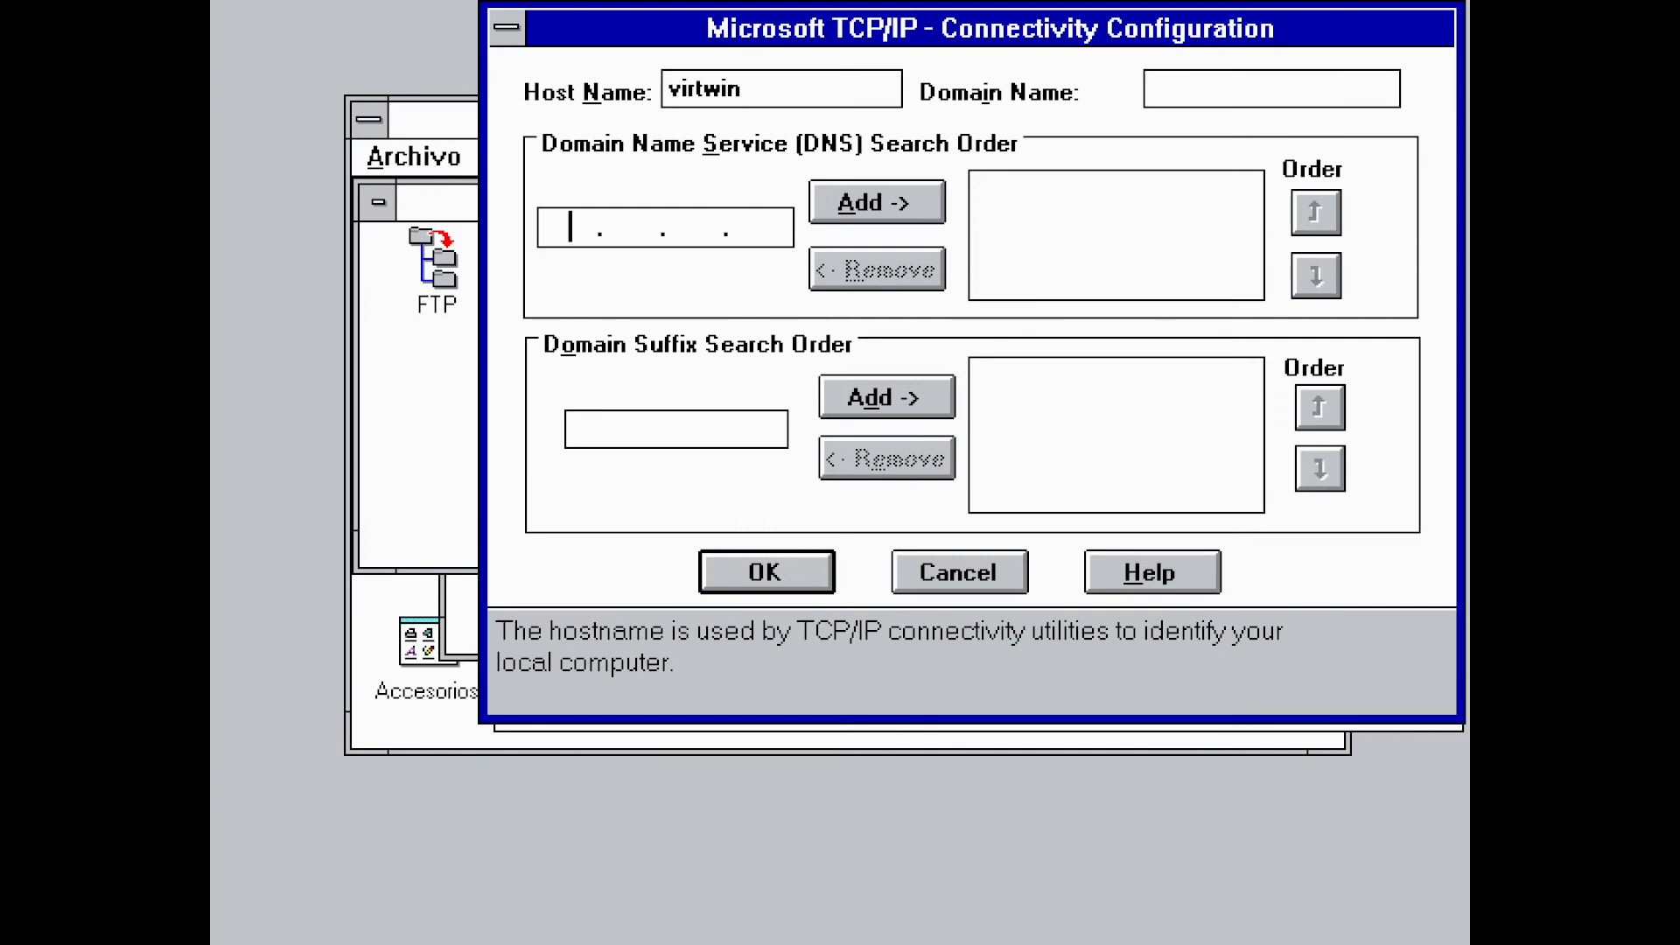
{"action": "type", "text": "10 . 0 . 2 . 3"}
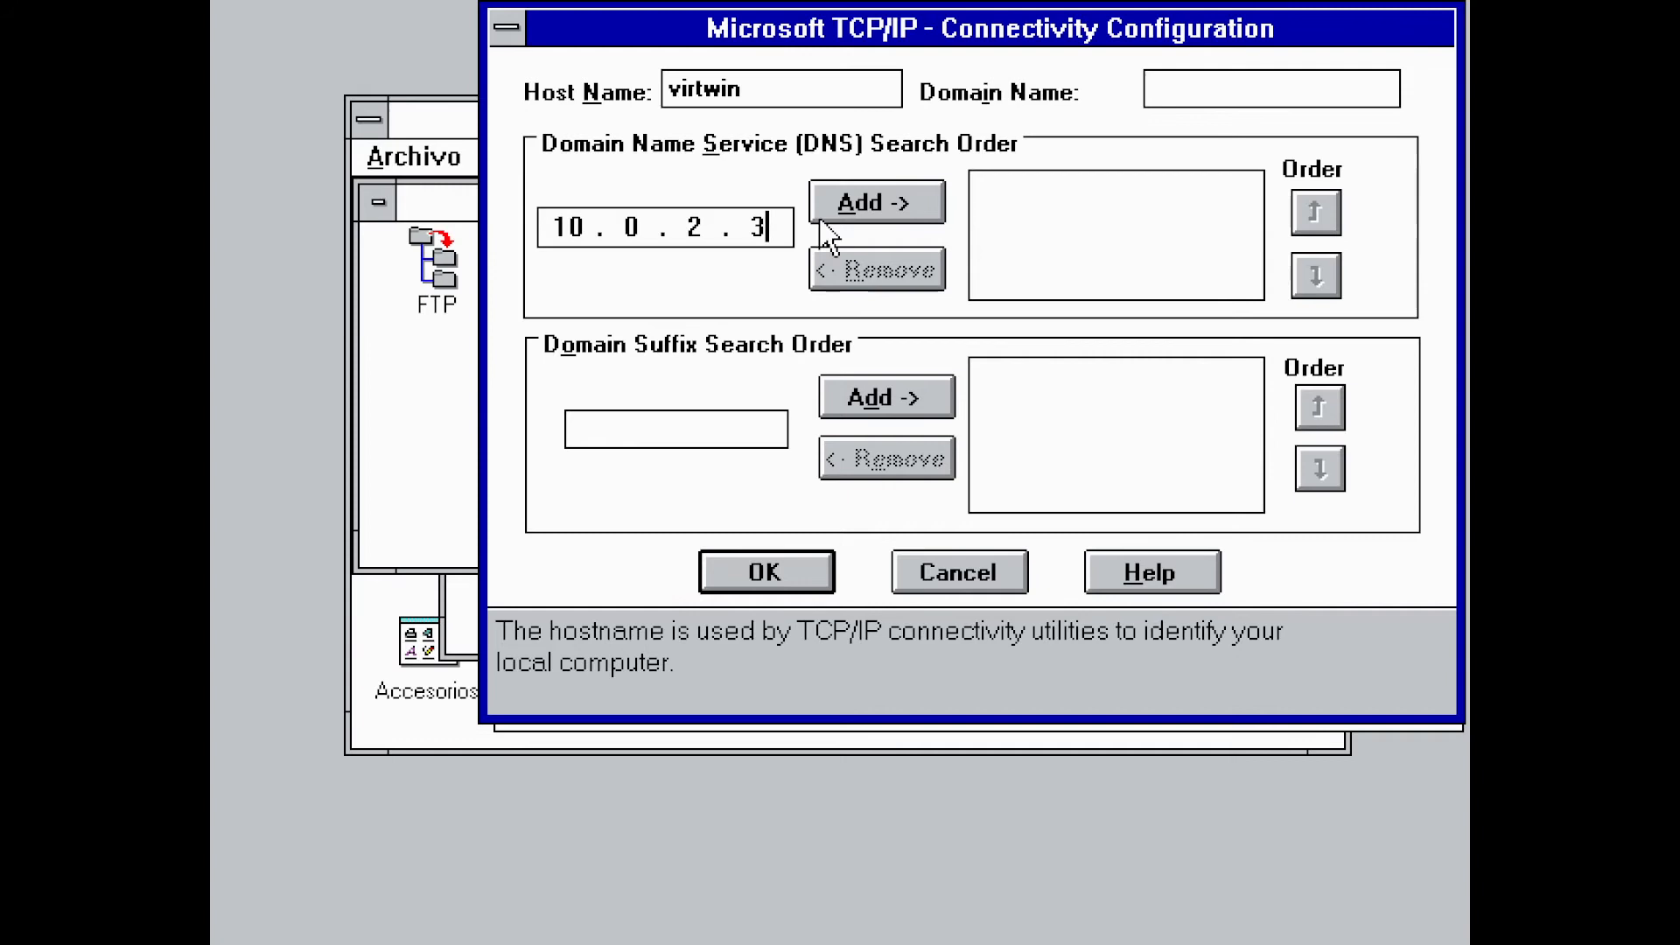
{"action": "left_click", "coordinate": [839, 202]}
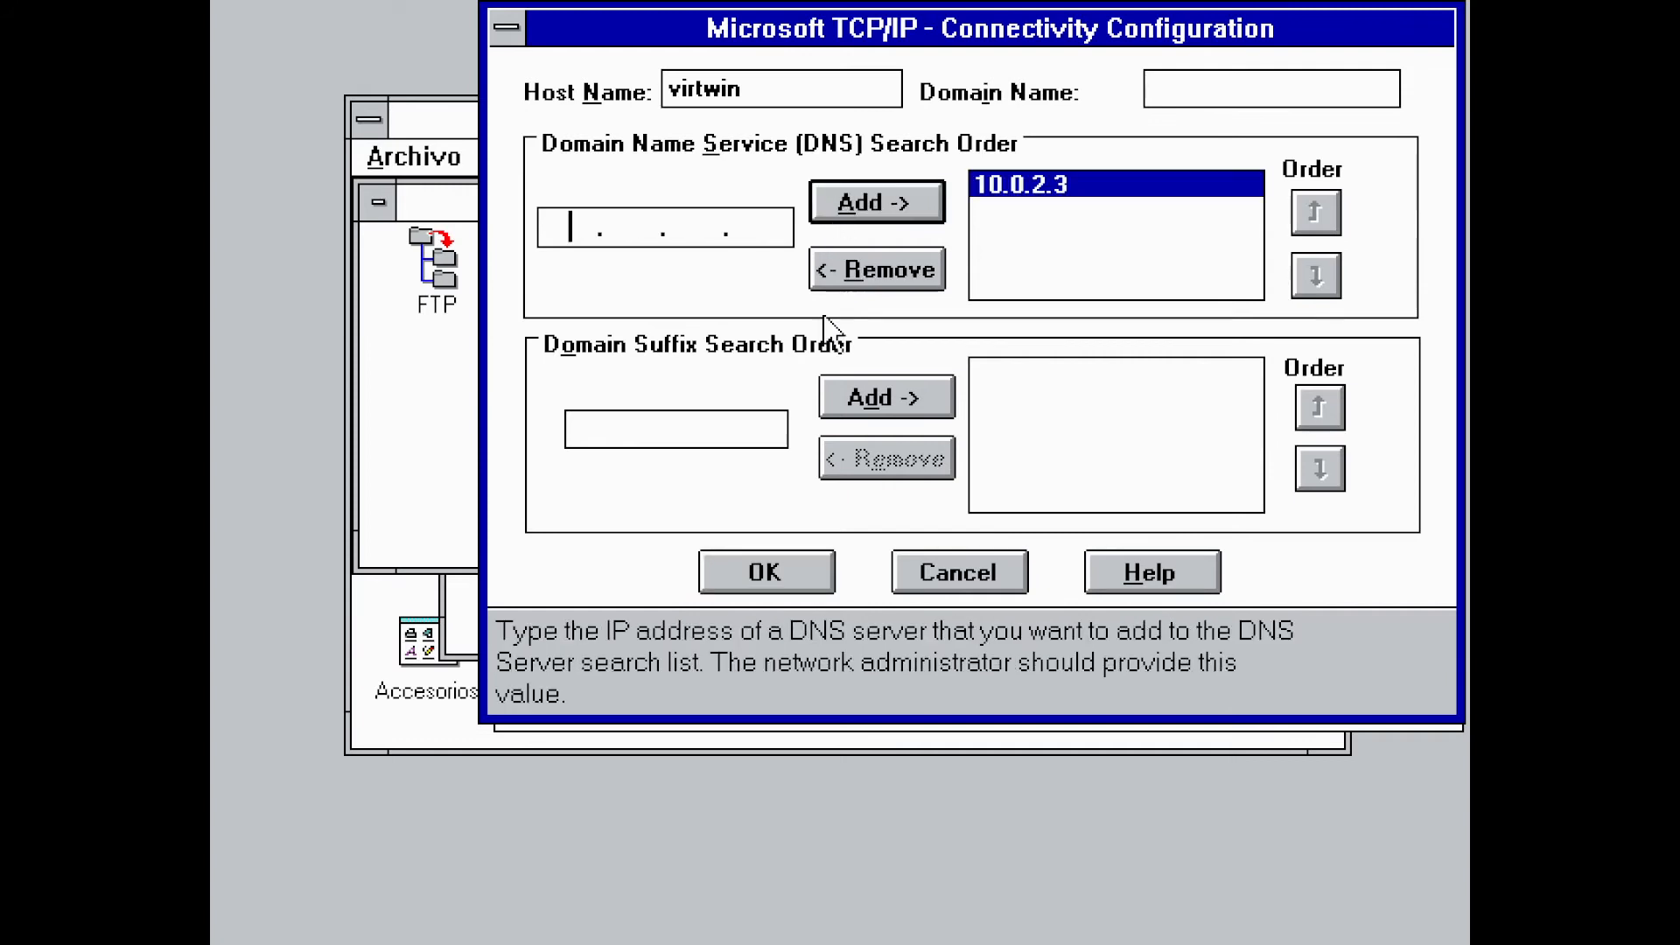
{"action": "left_click", "coordinate": [768, 571]}
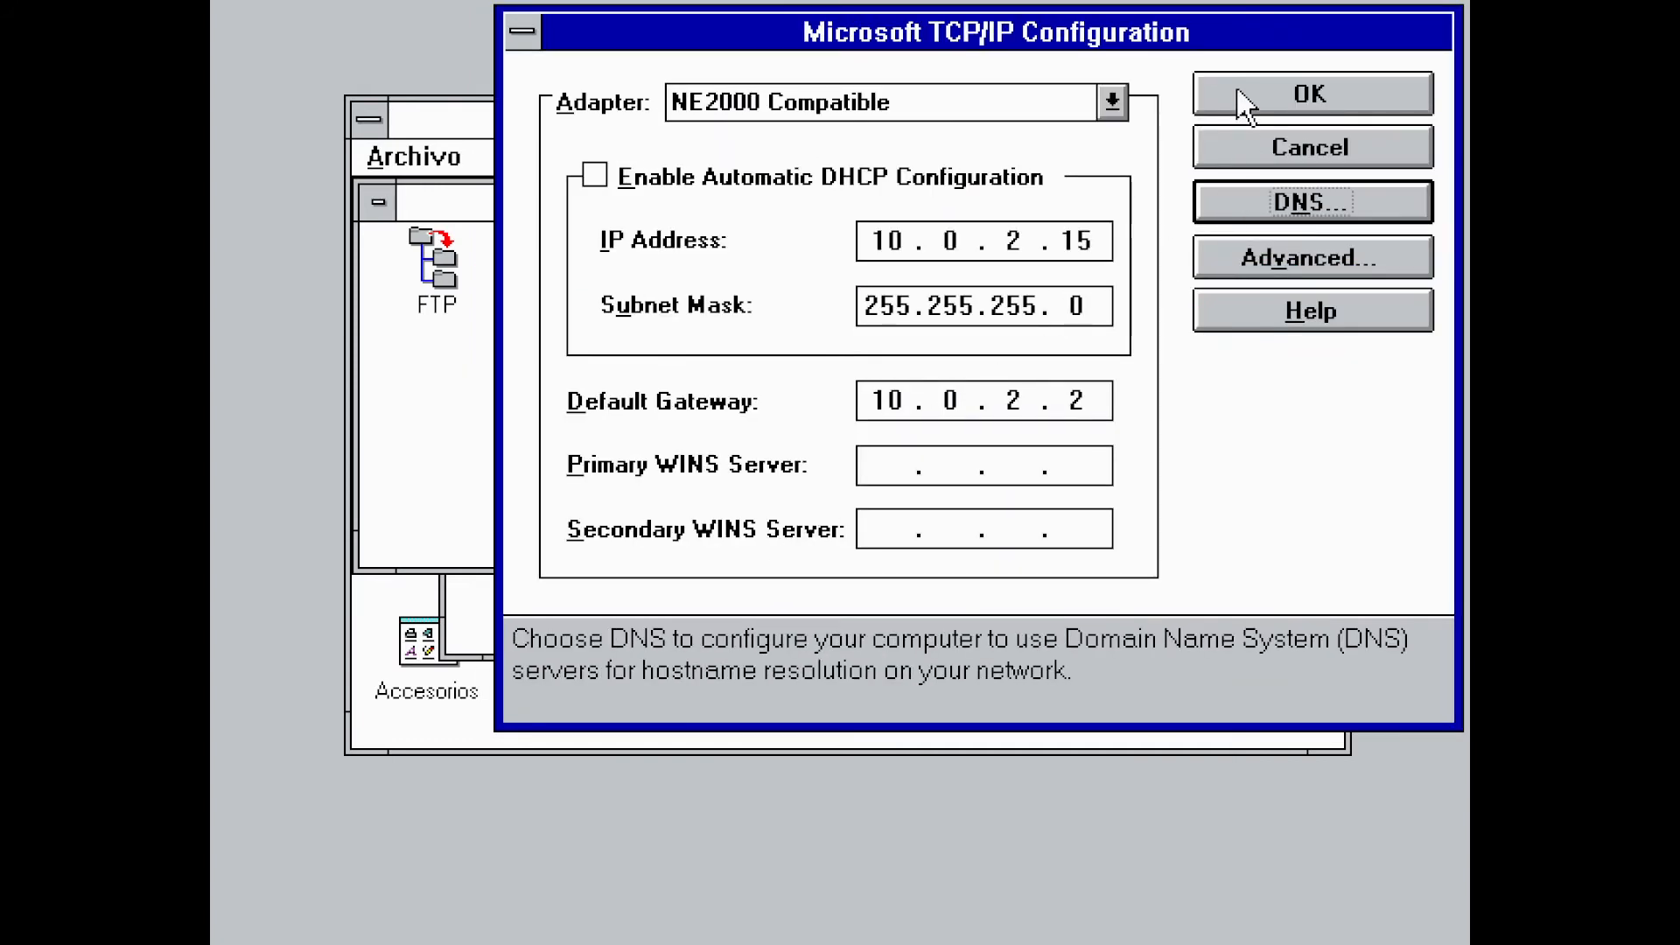
{"action": "left_click", "coordinate": [1237, 91]}
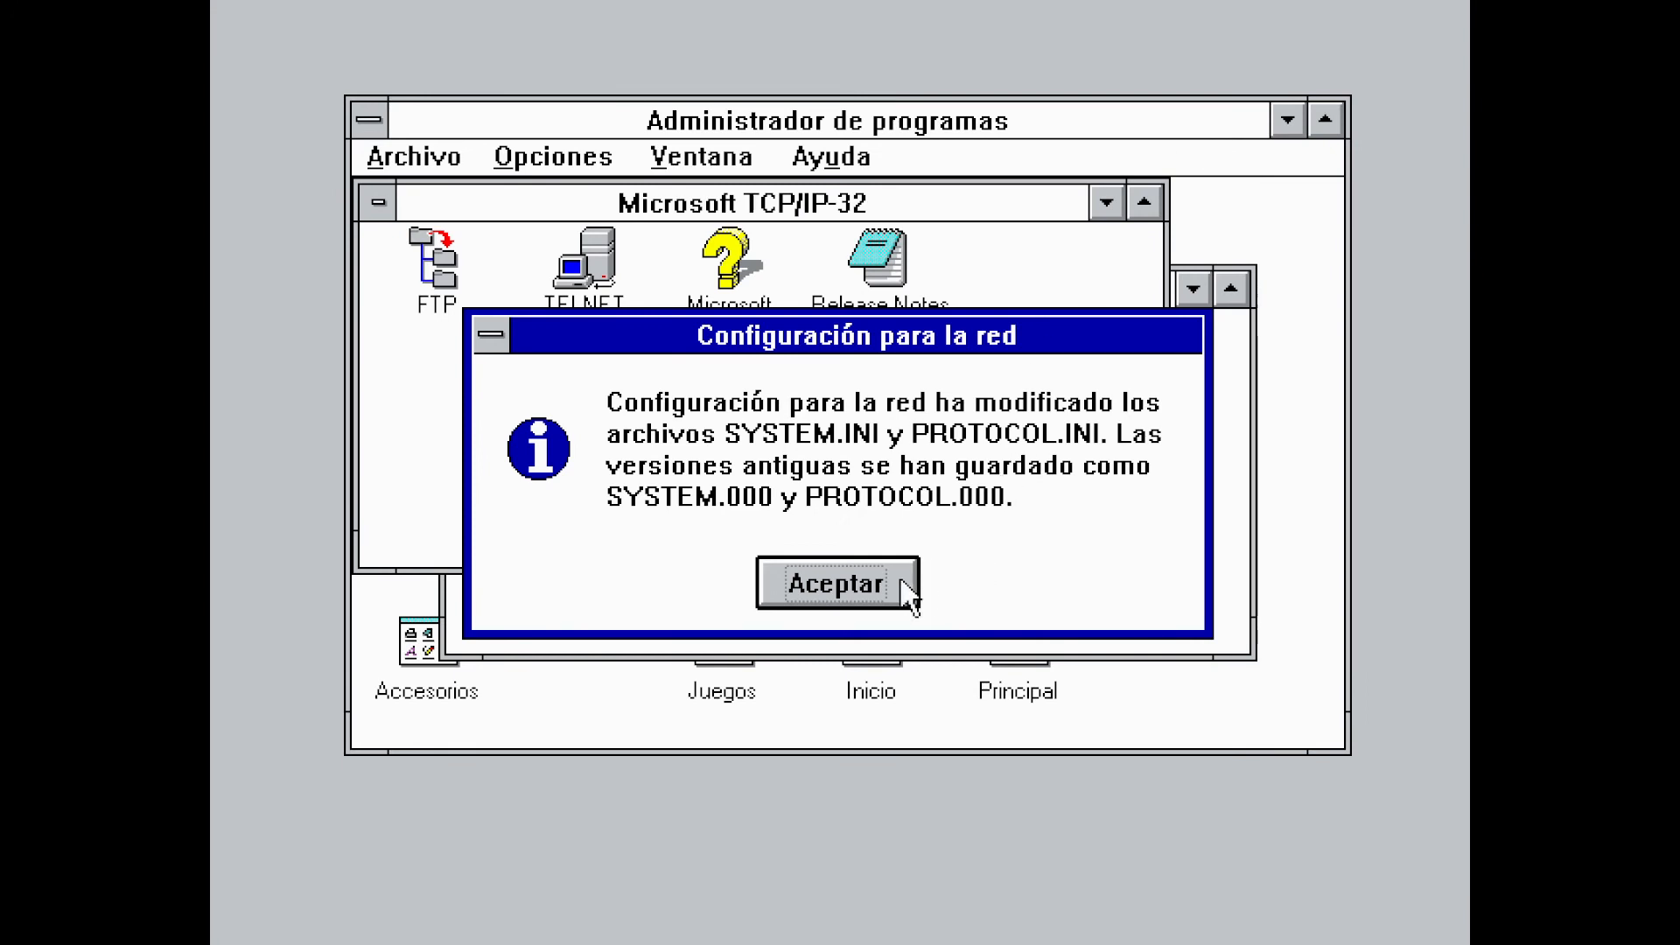
Acknowledge the modified network files notice, restart the computer, and start entering the logon password
{"action": "left_click", "coordinate": [899, 582]}
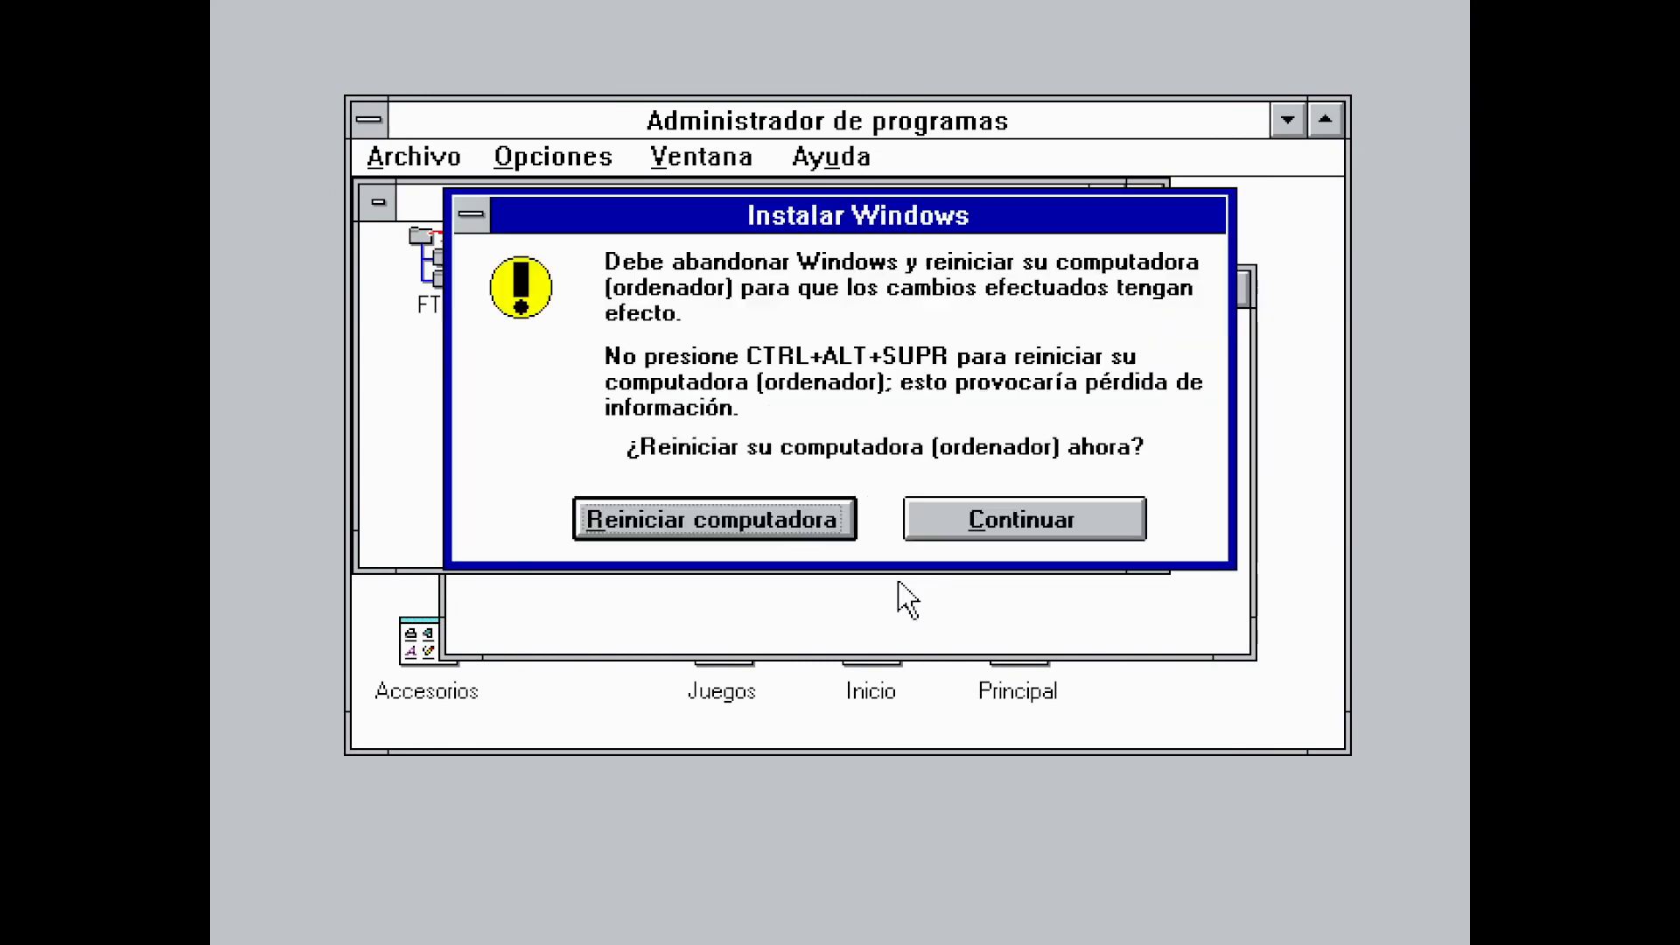
{"action": "left_click", "coordinate": [845, 525]}
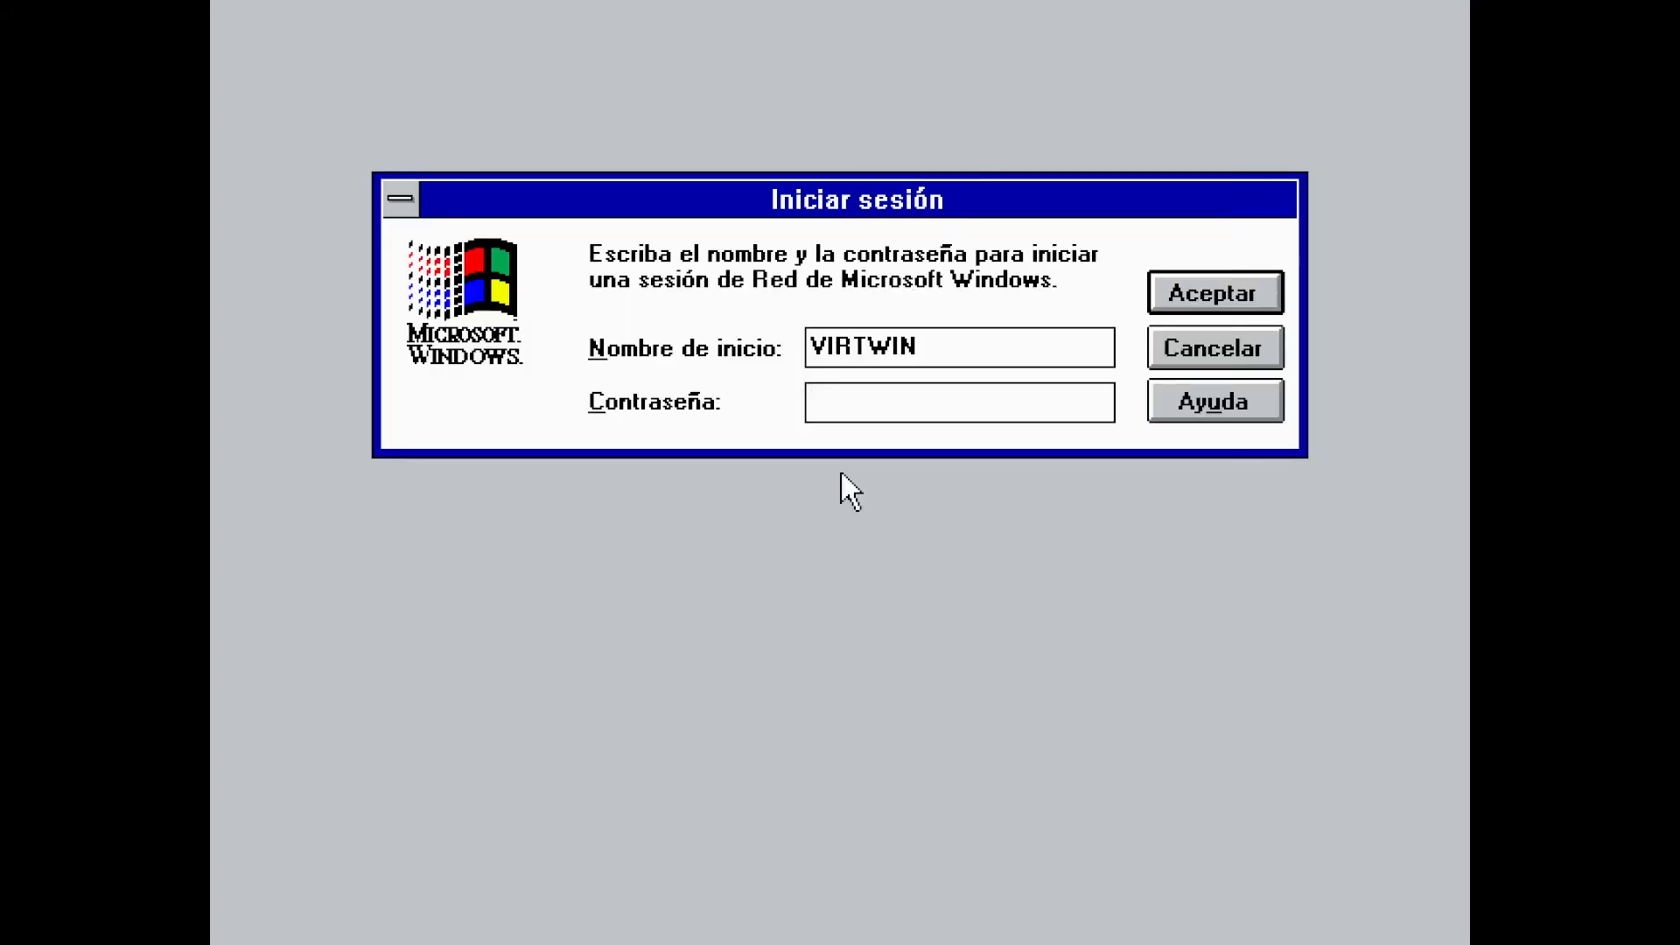
{"action": "type", "text": "**"}
Log on and open a windowed MS-DOS prompt from the Principal group
{"action": "left_click", "coordinate": [1163, 295]}
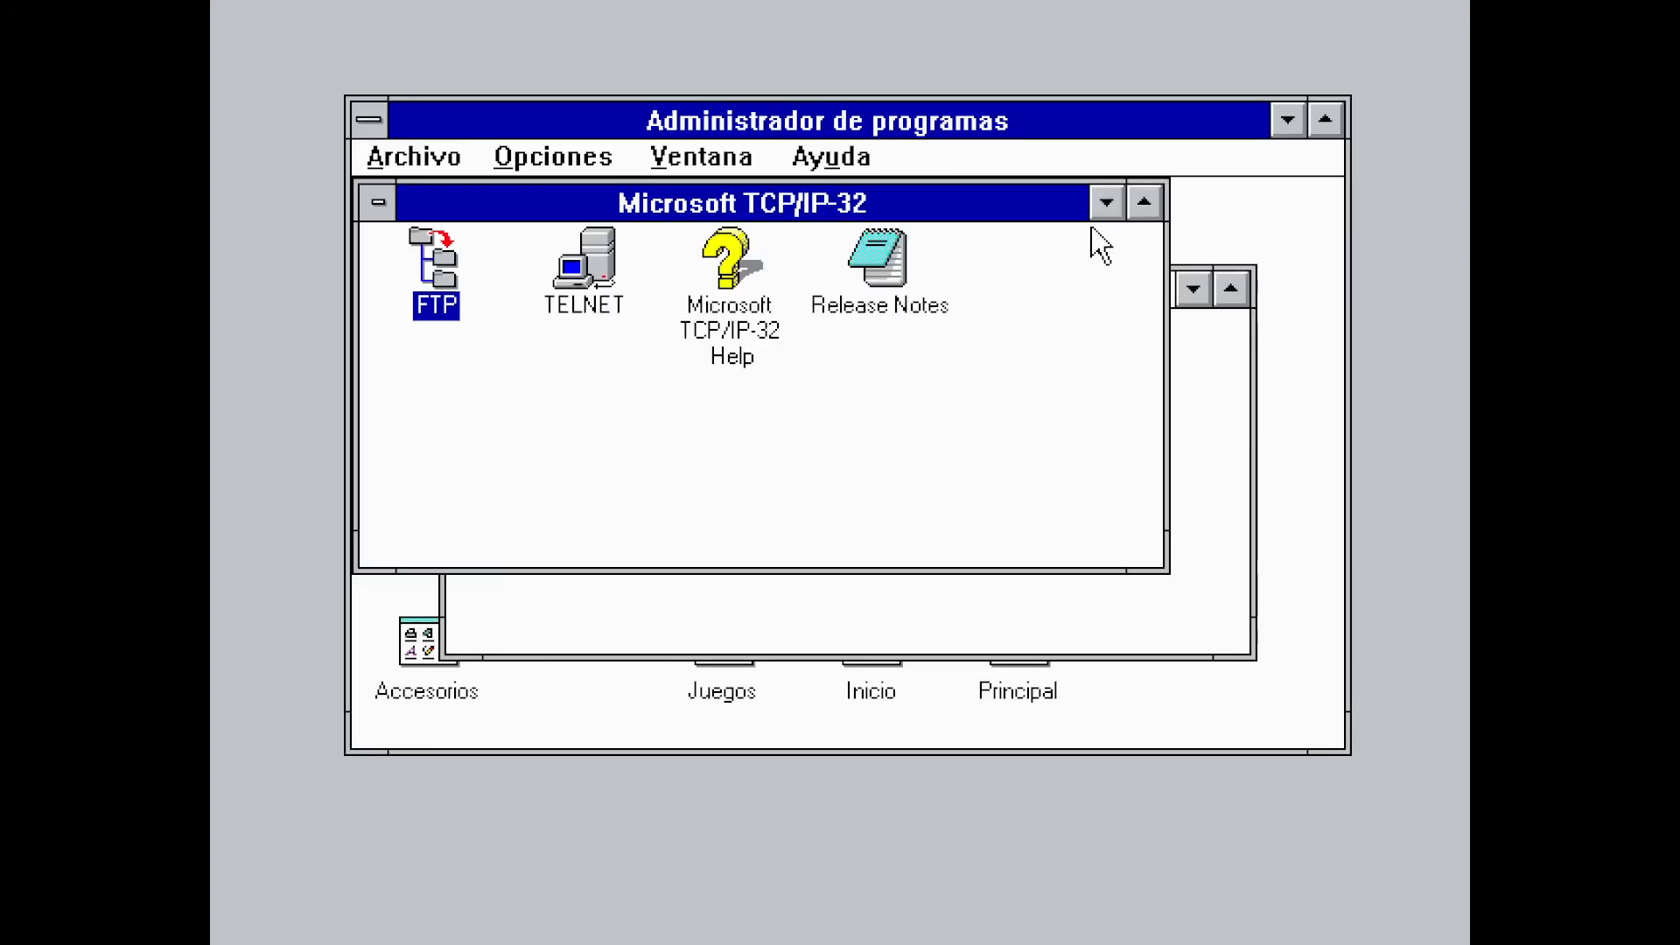
{"action": "left_click", "coordinate": [1097, 205]}
{"action": "left_click", "coordinate": [1193, 293]}
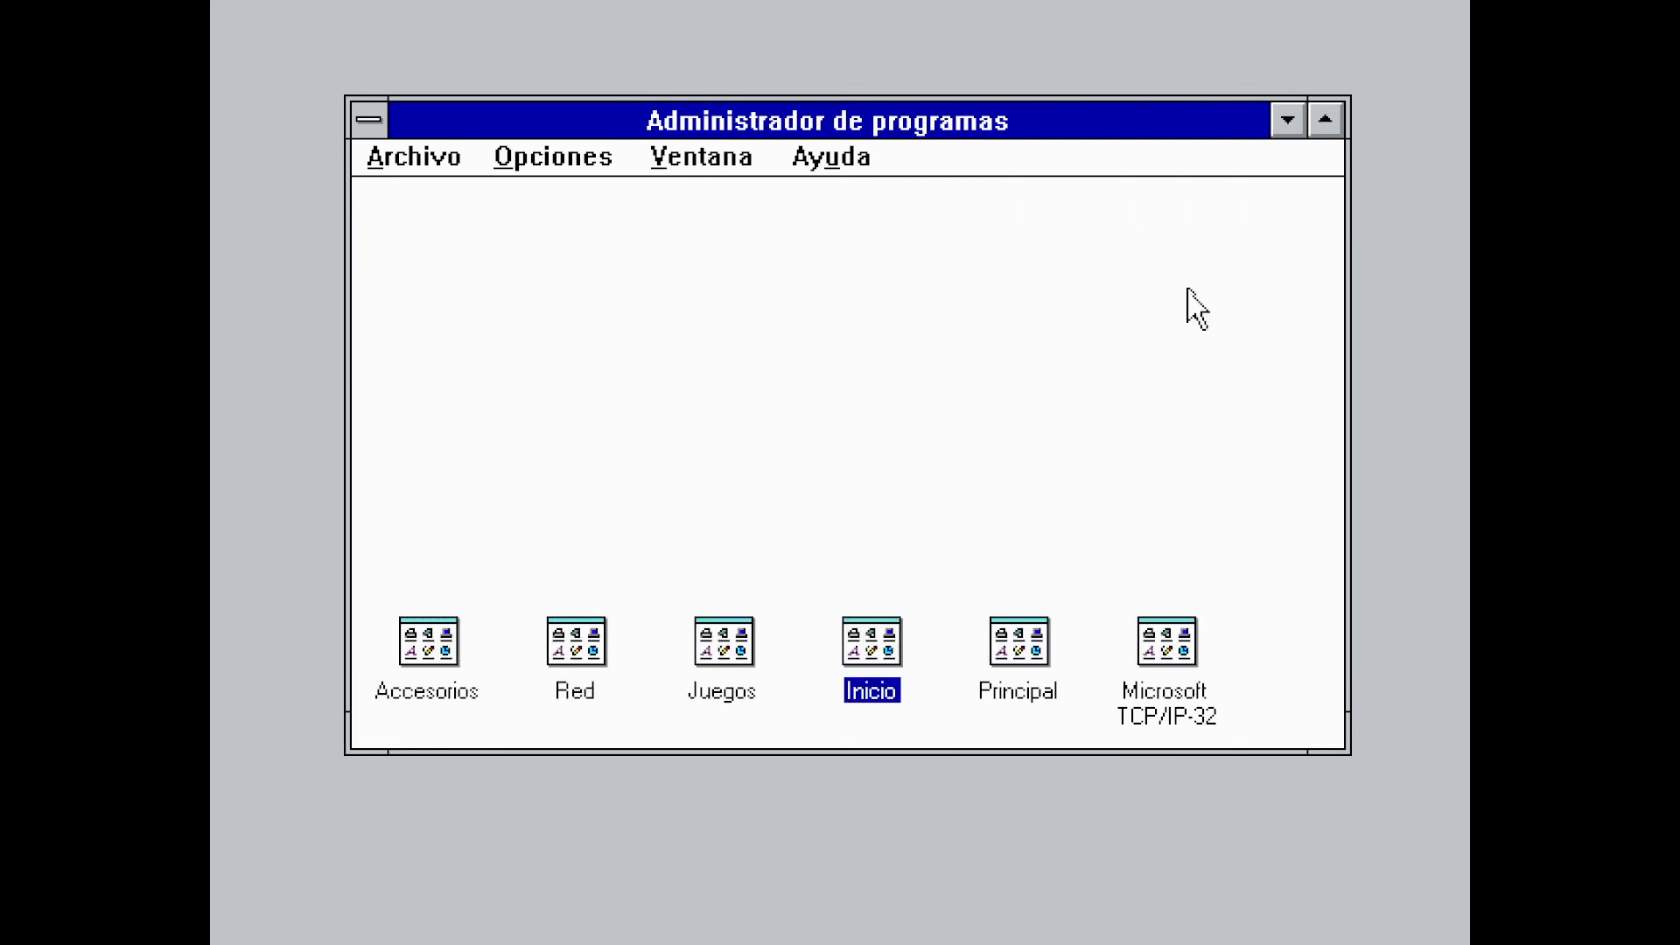
{"action": "double_click", "coordinate": [1054, 673]}
{"action": "double_click", "coordinate": [1028, 263]}
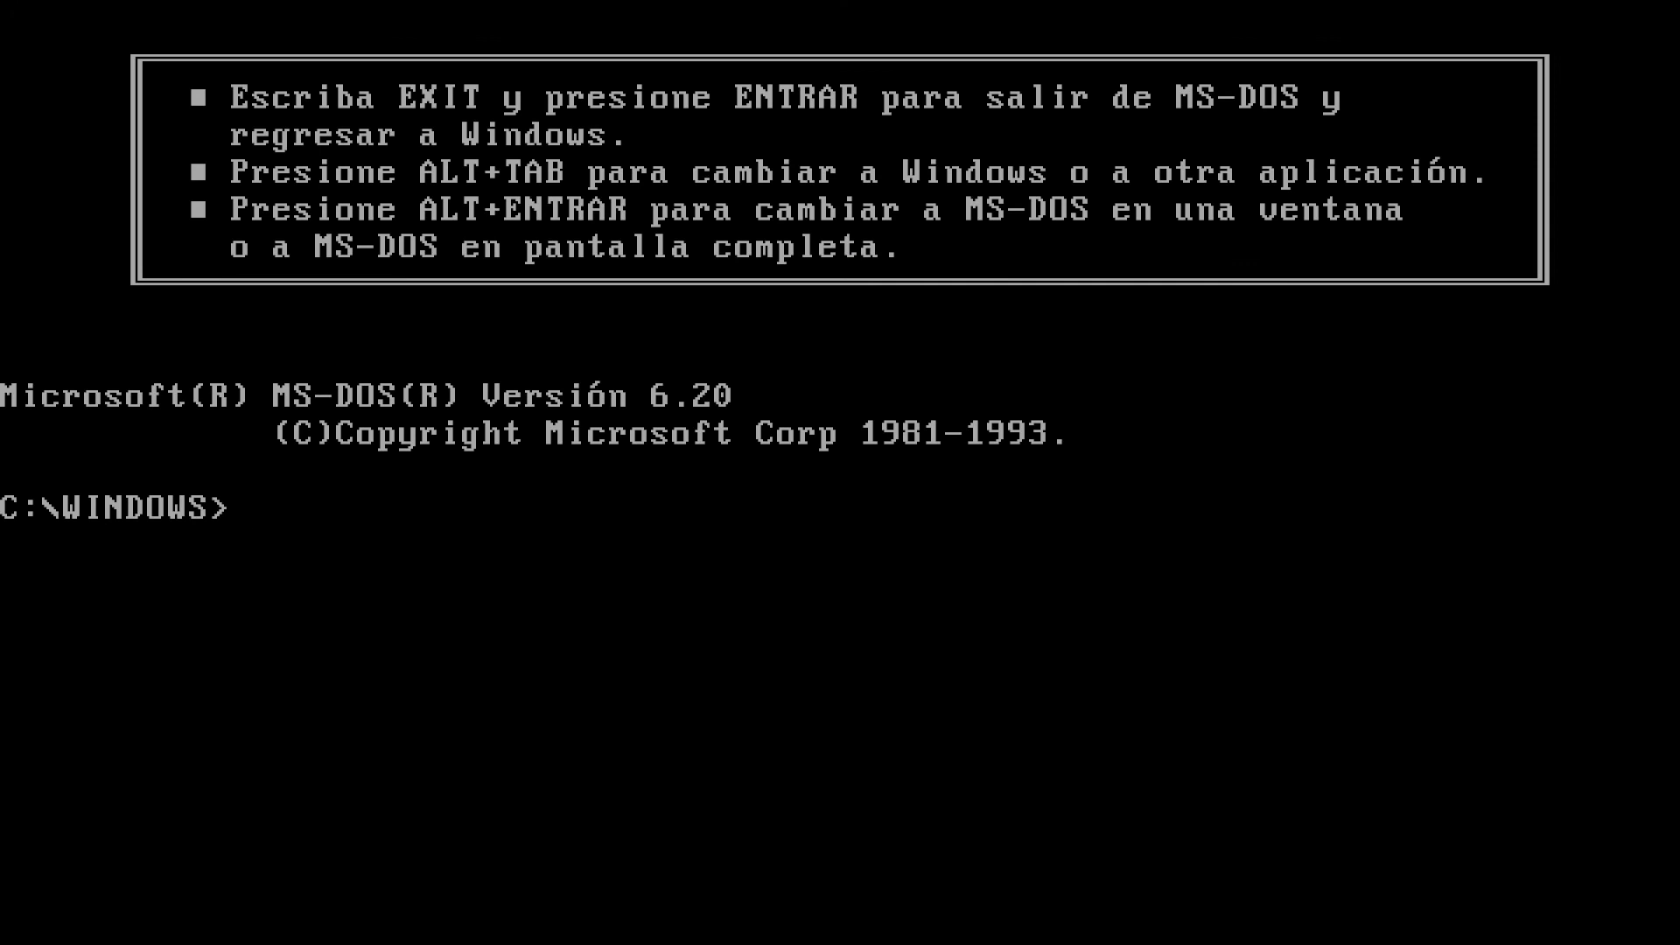
{"action": "key", "text": "alt+Return"}
Ping google.com, then exit the MS-DOS session
{"action": "type", "text": "ping"}
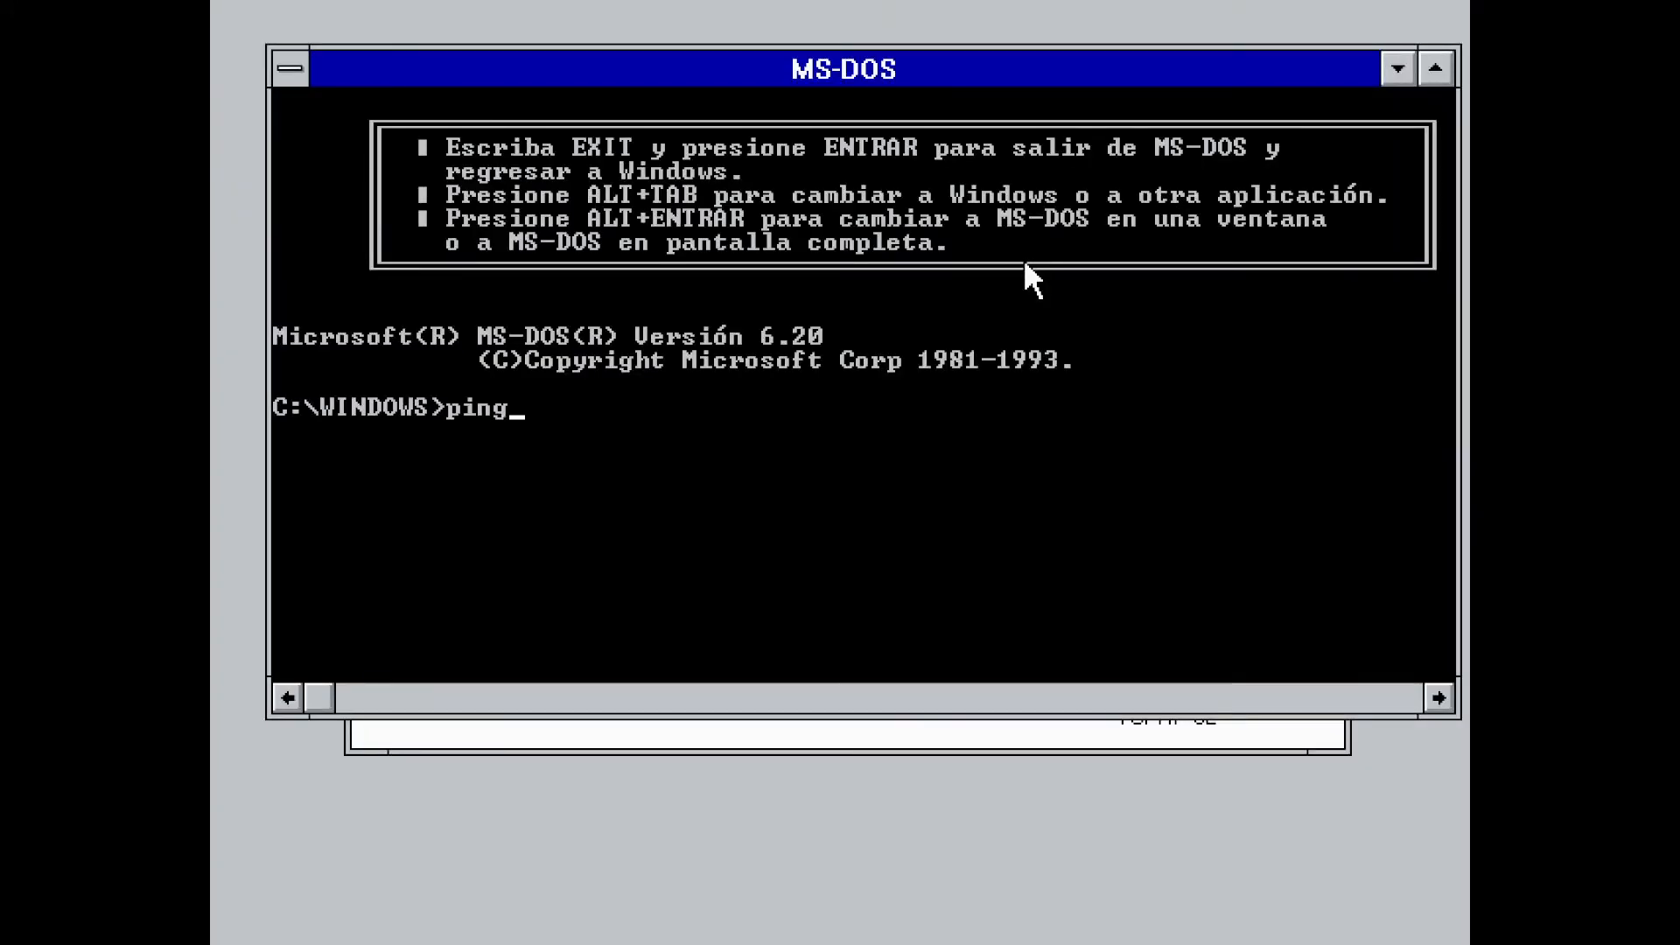
{"action": "type", "text": " google.com"}
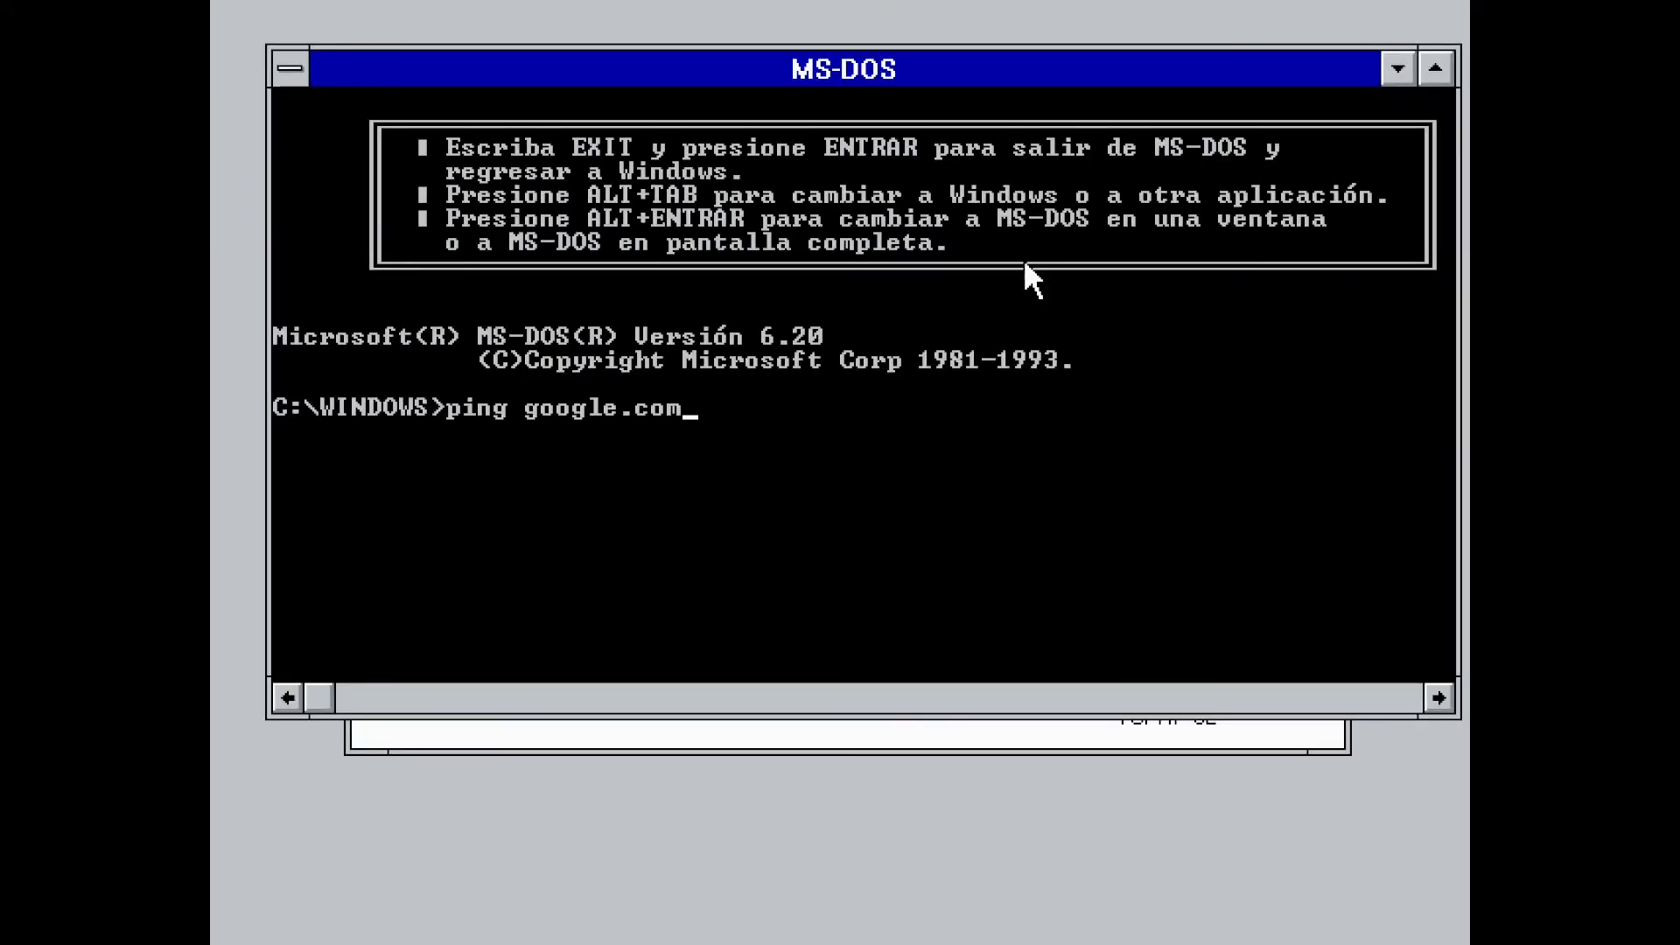
{"action": "key", "text": "Return"}
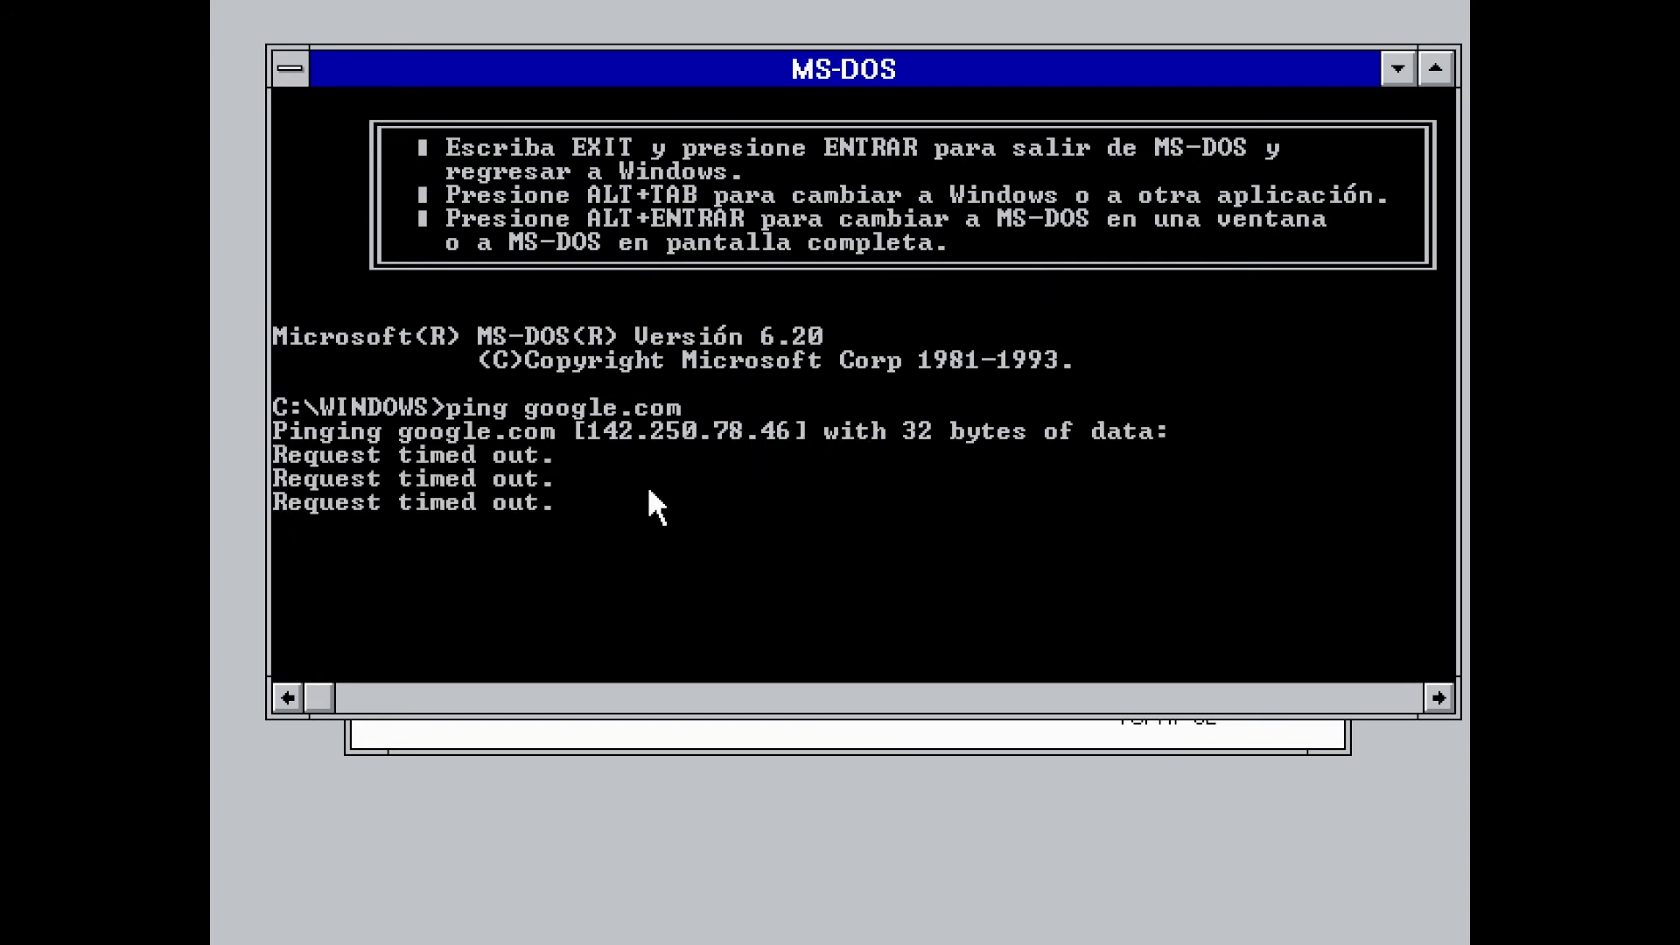
{"action": "type", "text": "exit"}
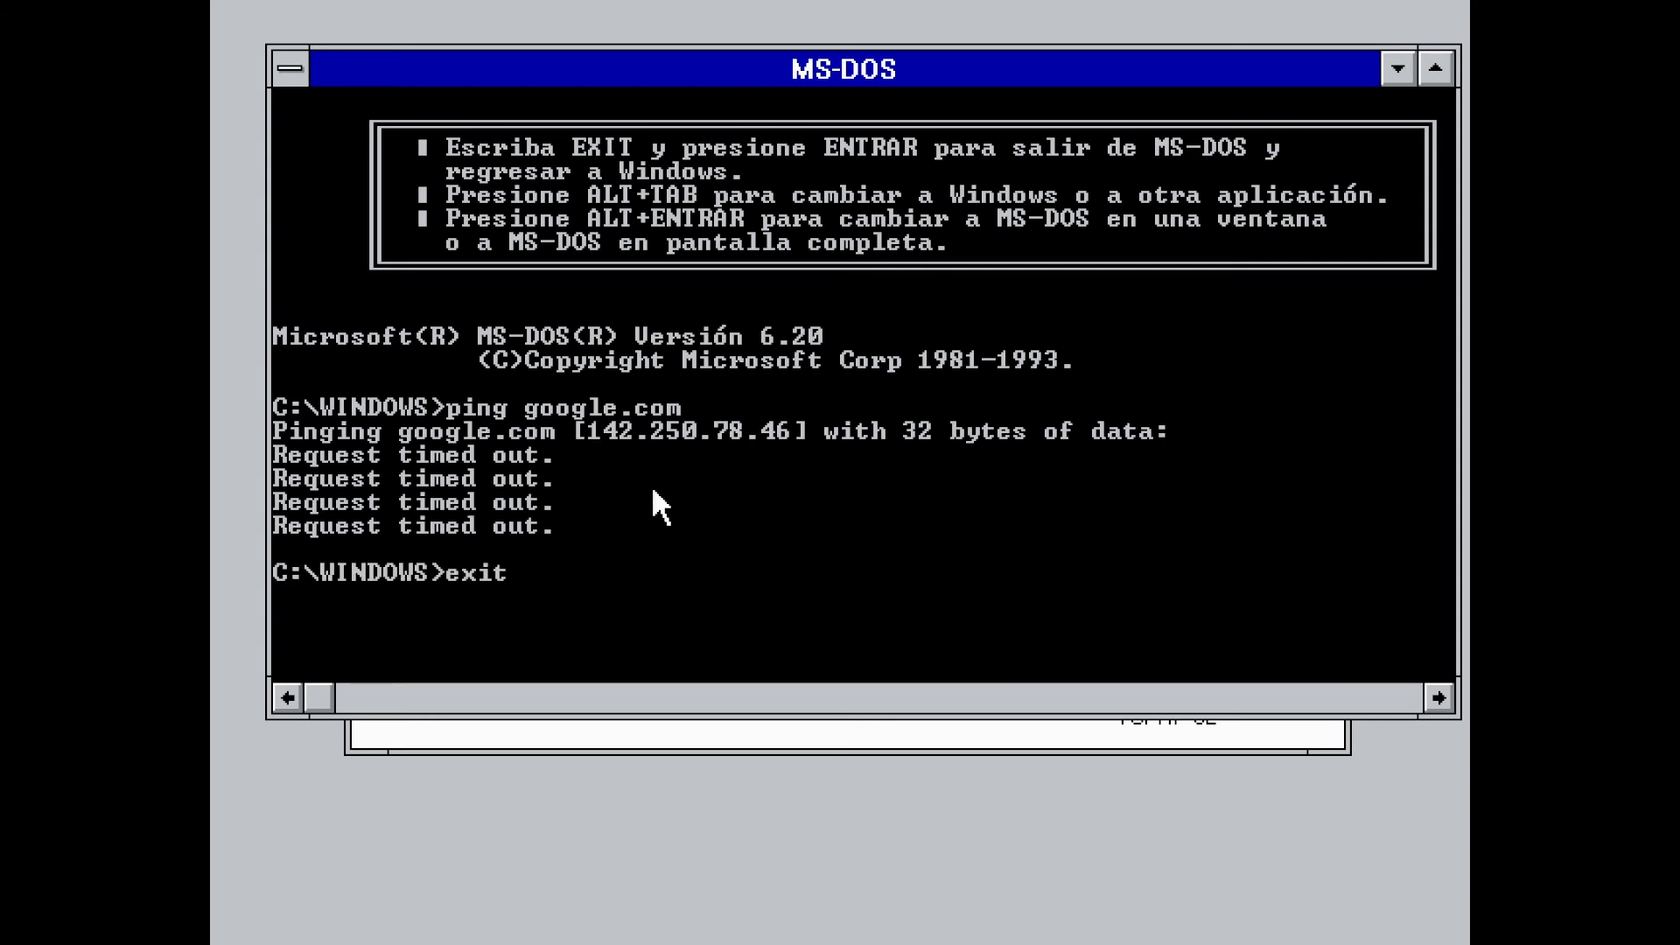
{"action": "key", "text": "Return"}
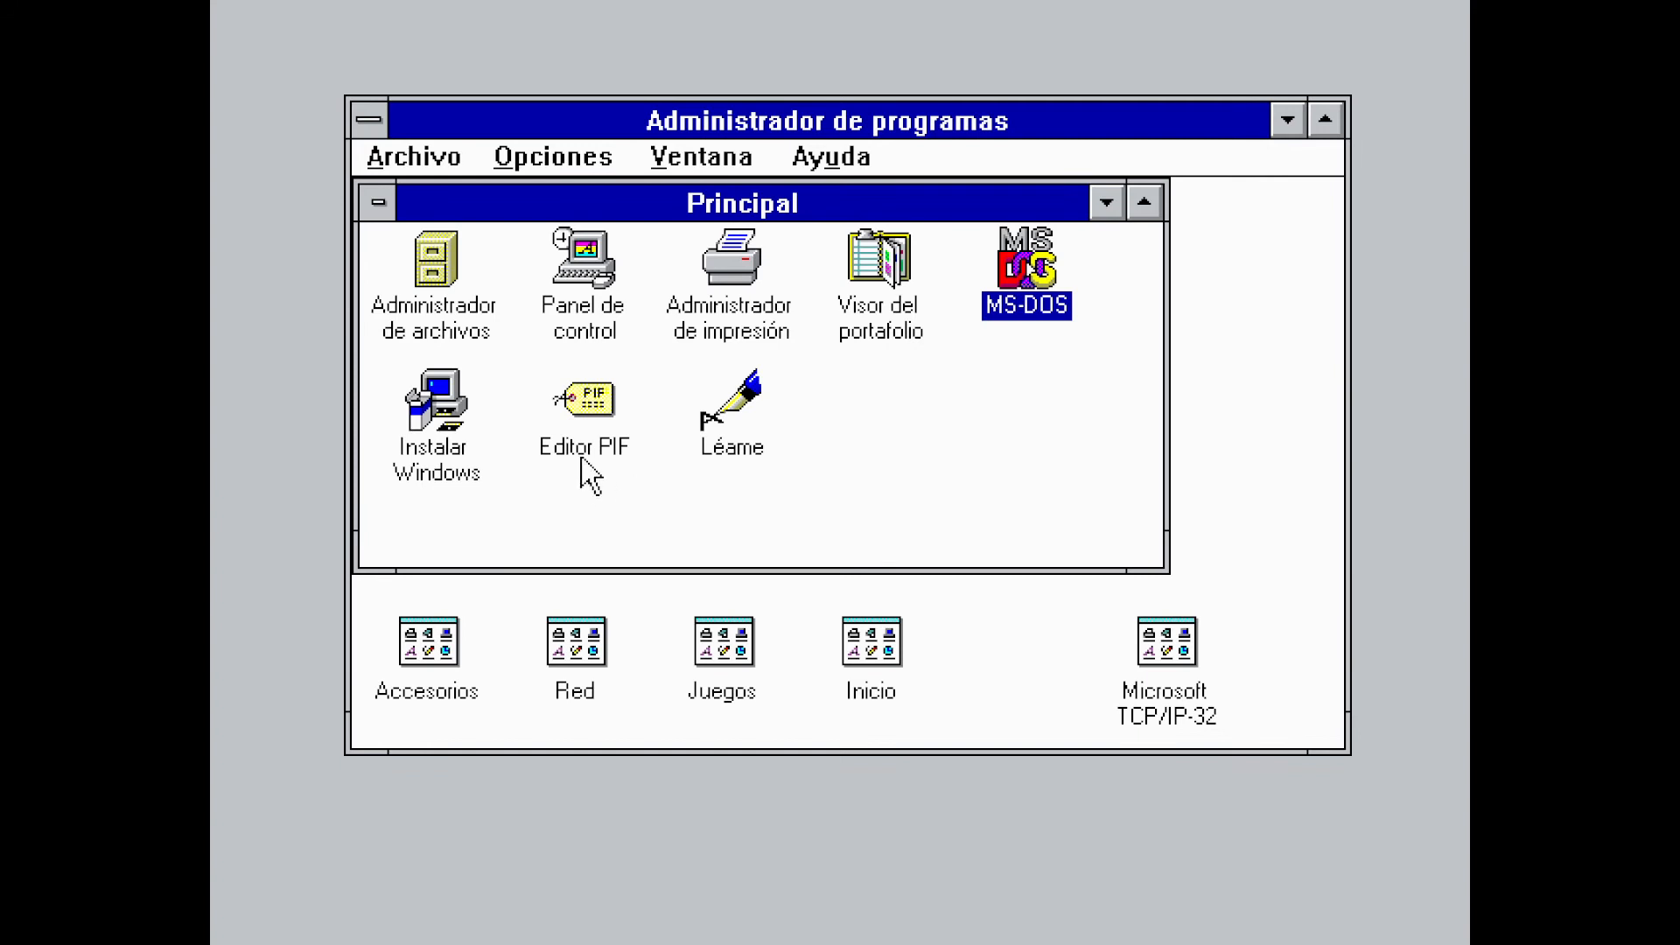
Exit Windows via Archivo > Salir de Windows
{"action": "left_click", "coordinate": [409, 161]}
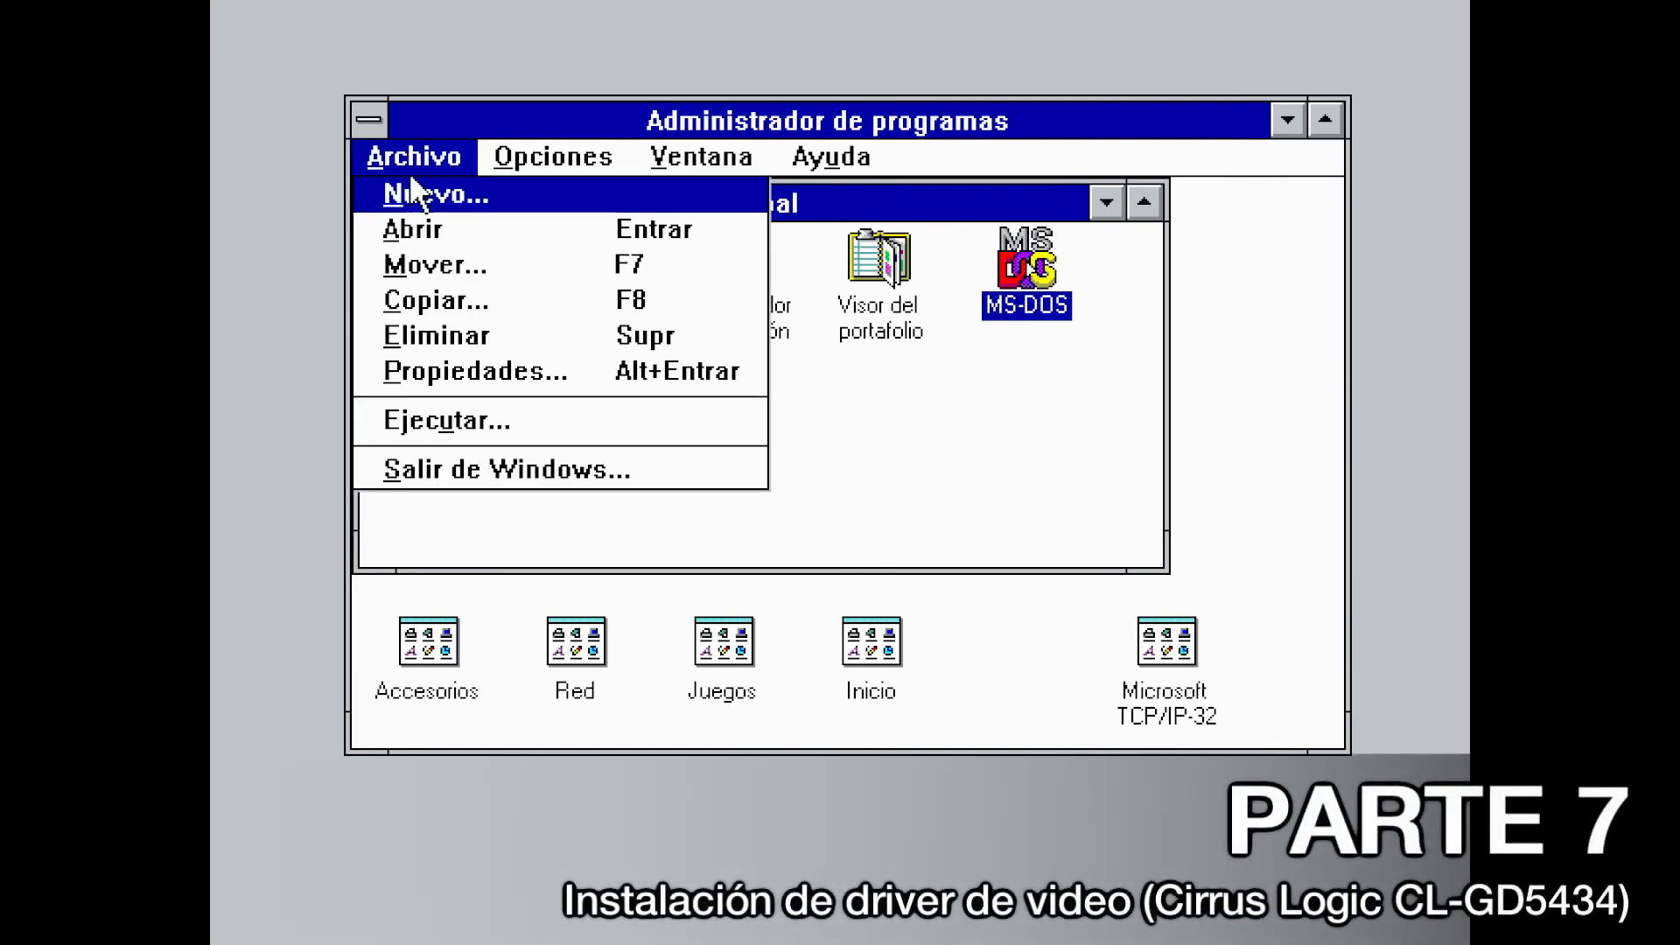
{"action": "left_click", "coordinate": [459, 469]}
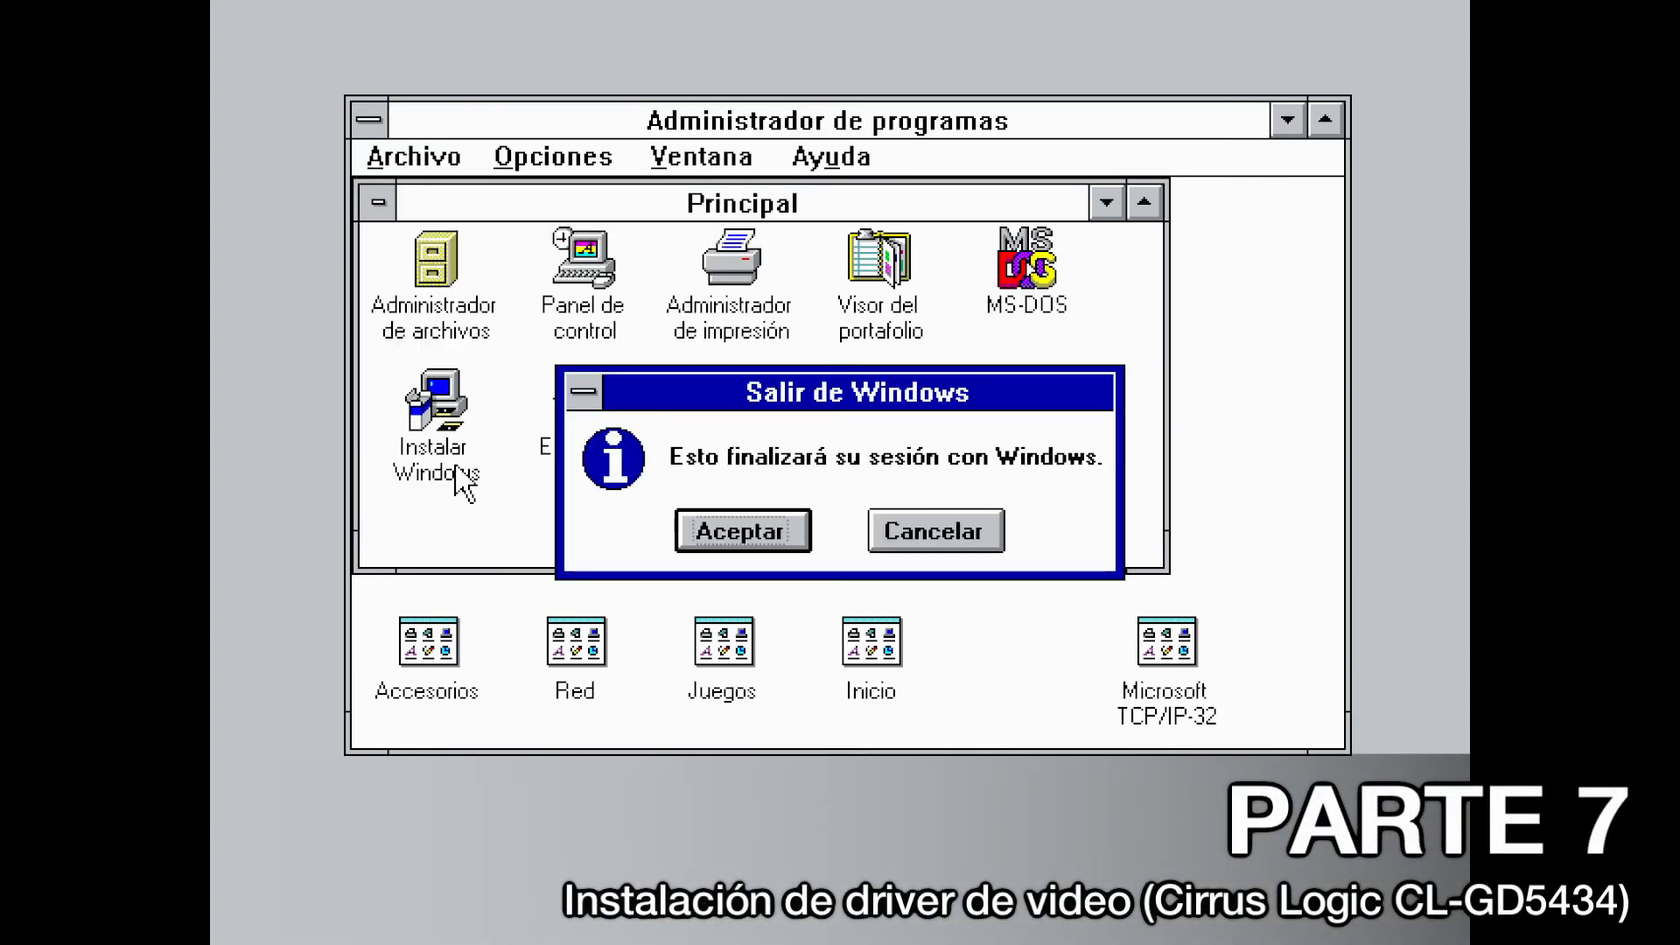
{"action": "left_click", "coordinate": [788, 544]}
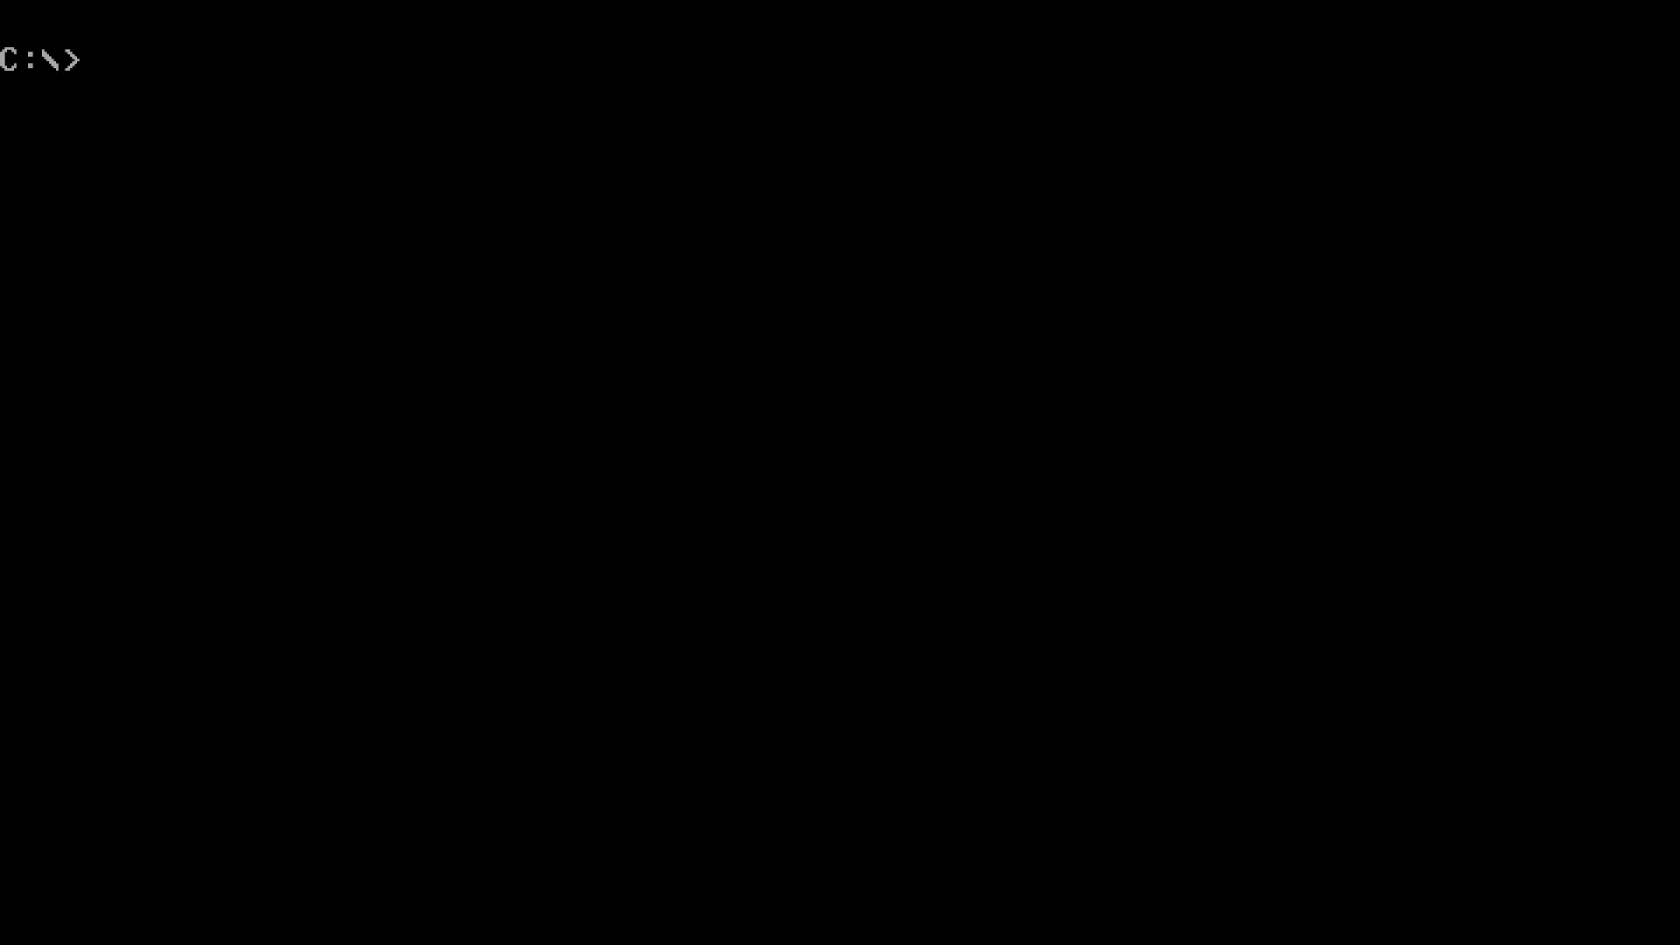
Run instalar from C:\WINDOWS to start Windows Setup
{"action": "type", "text": "cd windows"}
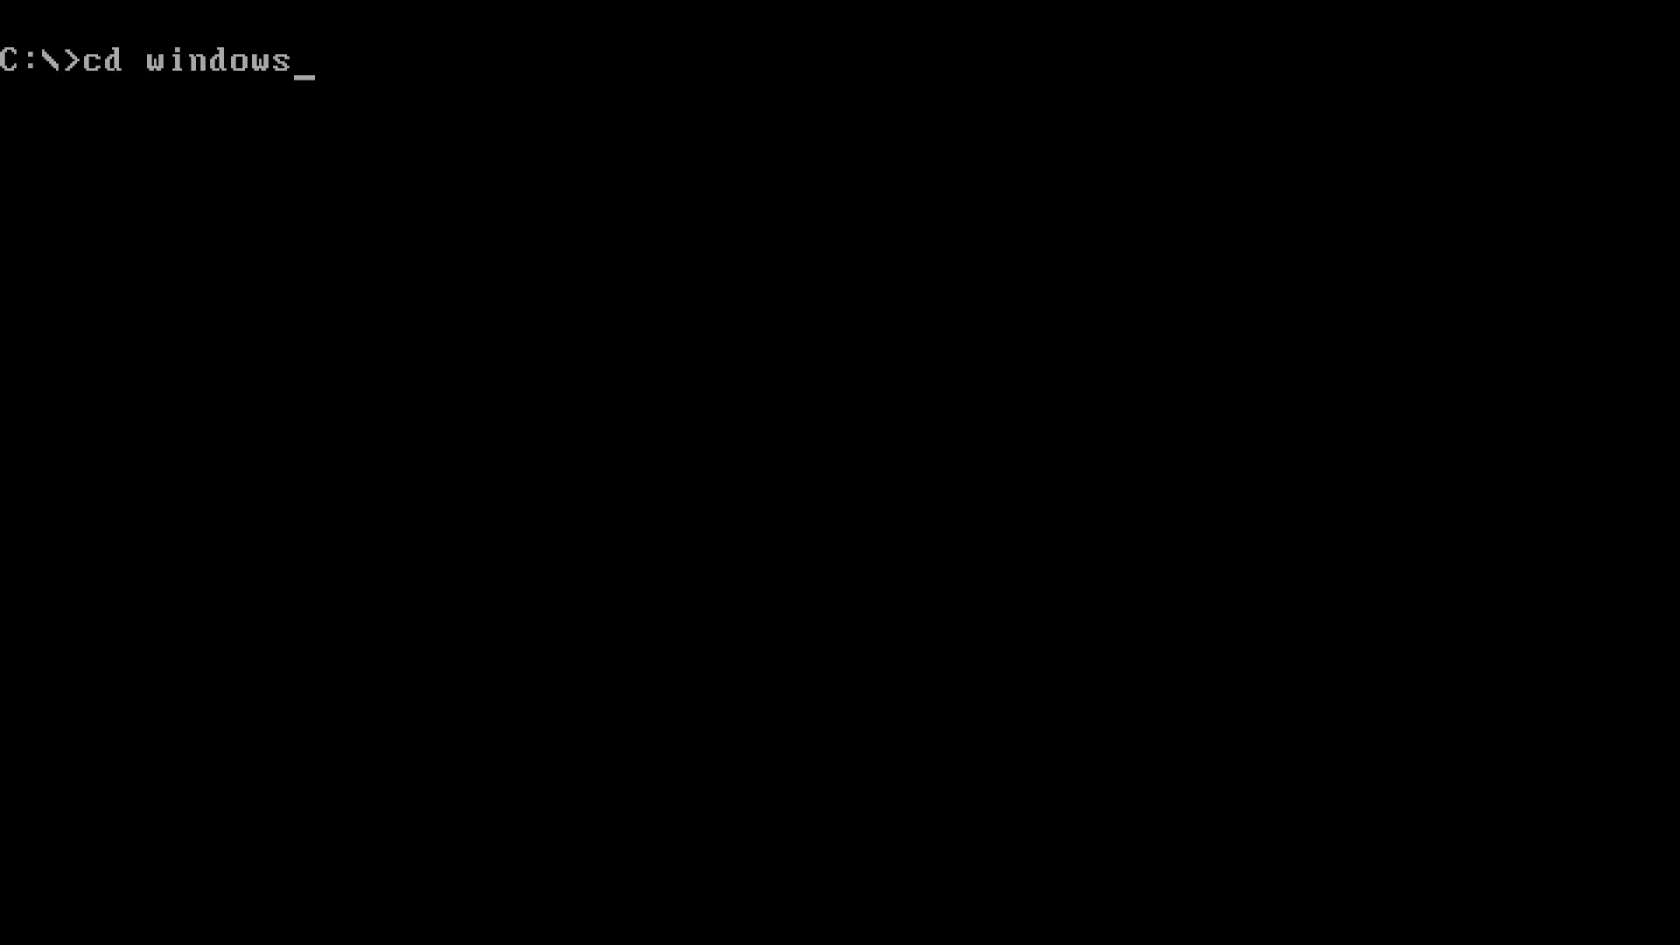
{"action": "key", "text": "Return"}
{"action": "type", "text": "inst"}
{"action": "type", "text": "alar"}
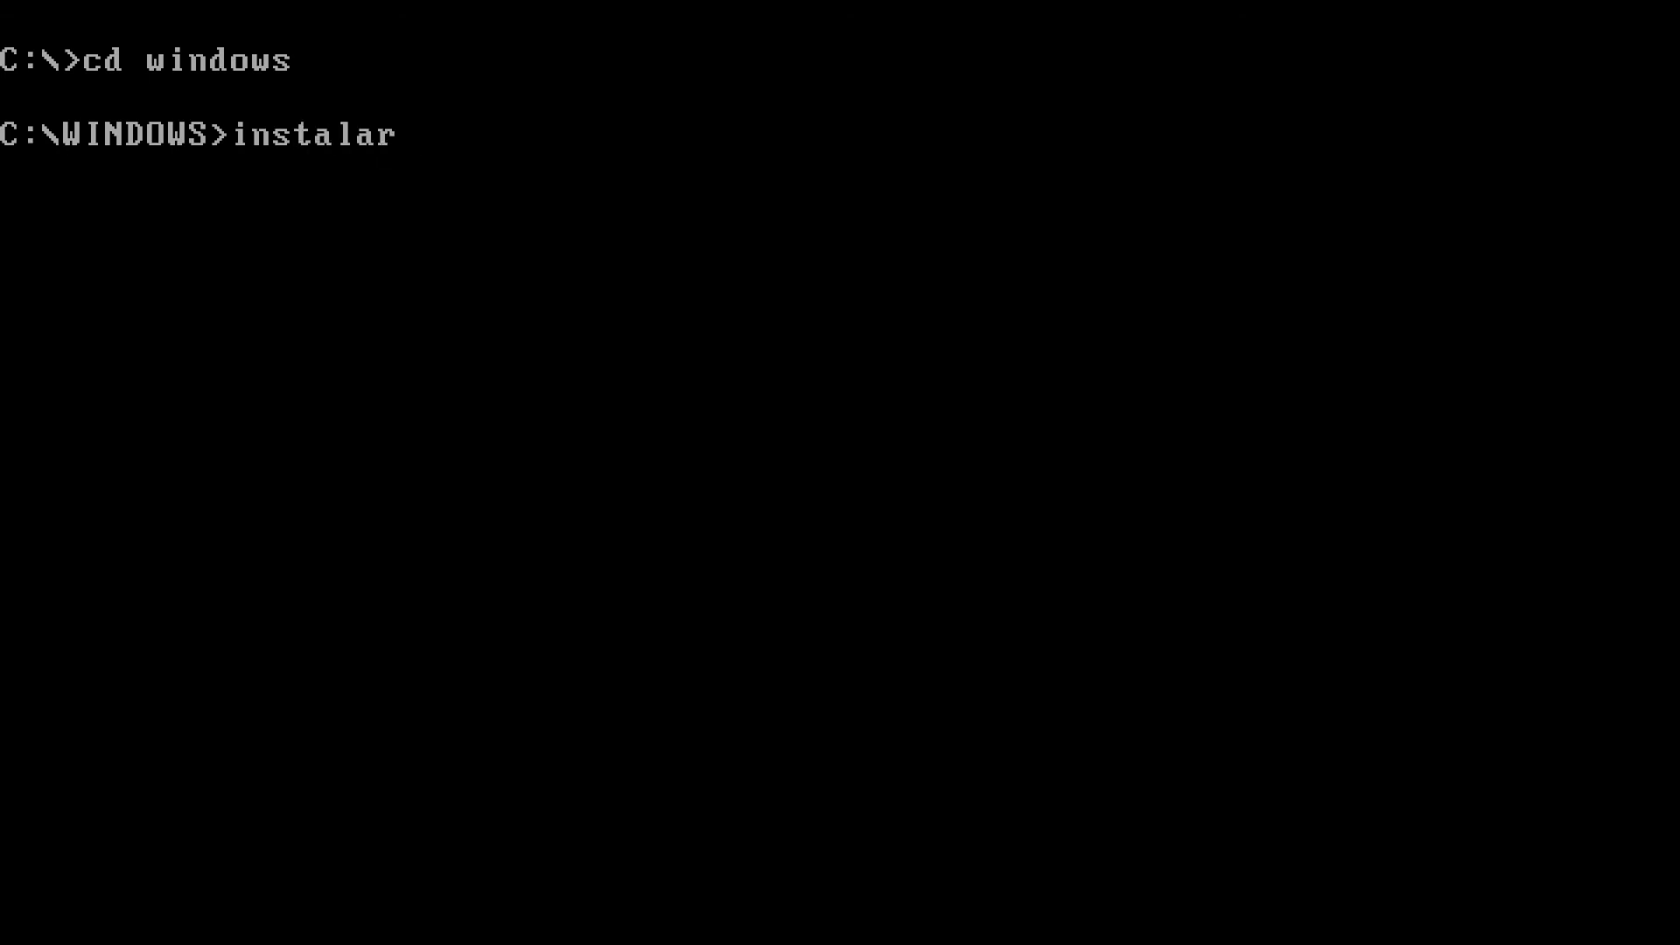
{"action": "key", "text": "Return"}
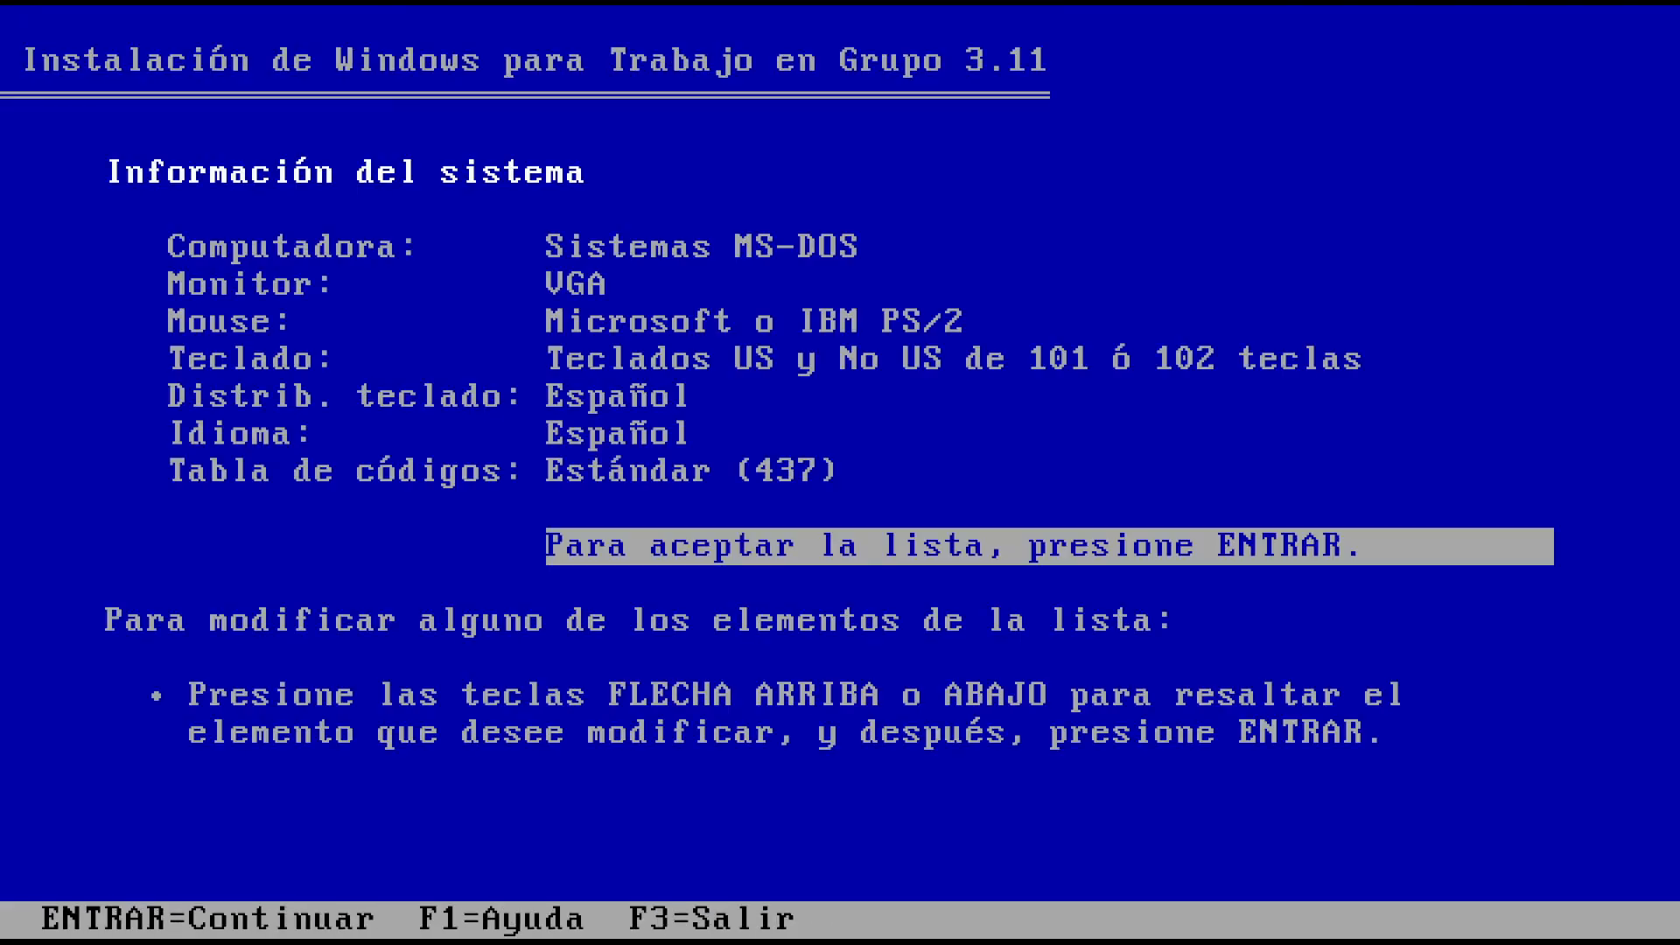
Set Monitor to the GD5434 1024x768x16.8M SmlFnt driver from the A:\ disk and finish Setup
{"action": "key", "text": "Up"}
{"action": "key", "text": "Up"}
{"action": "key", "text": "Up"}
{"action": "key", "text": "Up"}
{"action": "key", "text": "Up"}
{"action": "key", "text": "Up"}
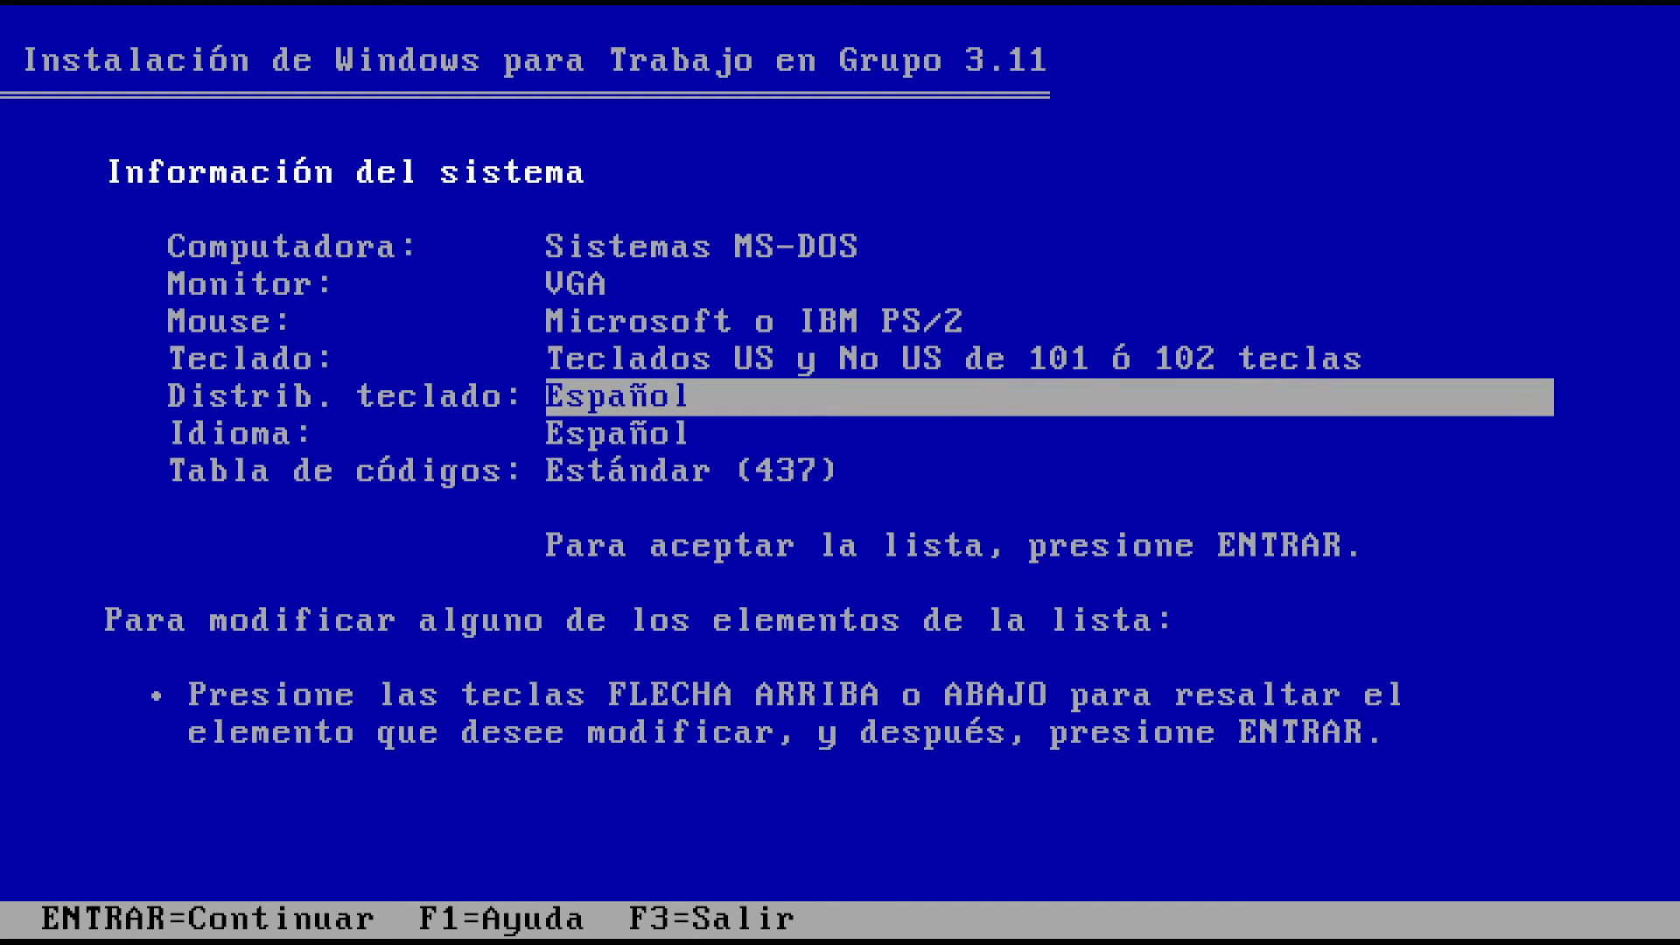
{"action": "key", "text": "Return"}
{"action": "key", "text": "Down"}
{"action": "key", "text": "Down"}
{"action": "key", "text": "Down"}
{"action": "key", "text": "Down"}
{"action": "key", "text": "Down"}
{"action": "key", "text": "Down"}
{"action": "key", "text": "Down"}
{"action": "key", "text": "Down"}
{"action": "key", "text": "Down"}
{"action": "key", "text": "Down"}
{"action": "key", "text": "Down"}
{"action": "key", "text": "Down"}
{"action": "key", "text": "Down"}
{"action": "key", "text": "Down"}
{"action": "key", "text": "Down"}
{"action": "key", "text": "Down"}
{"action": "key", "text": "Down"}
{"action": "key", "text": "Down"}
{"action": "key", "text": "Down"}
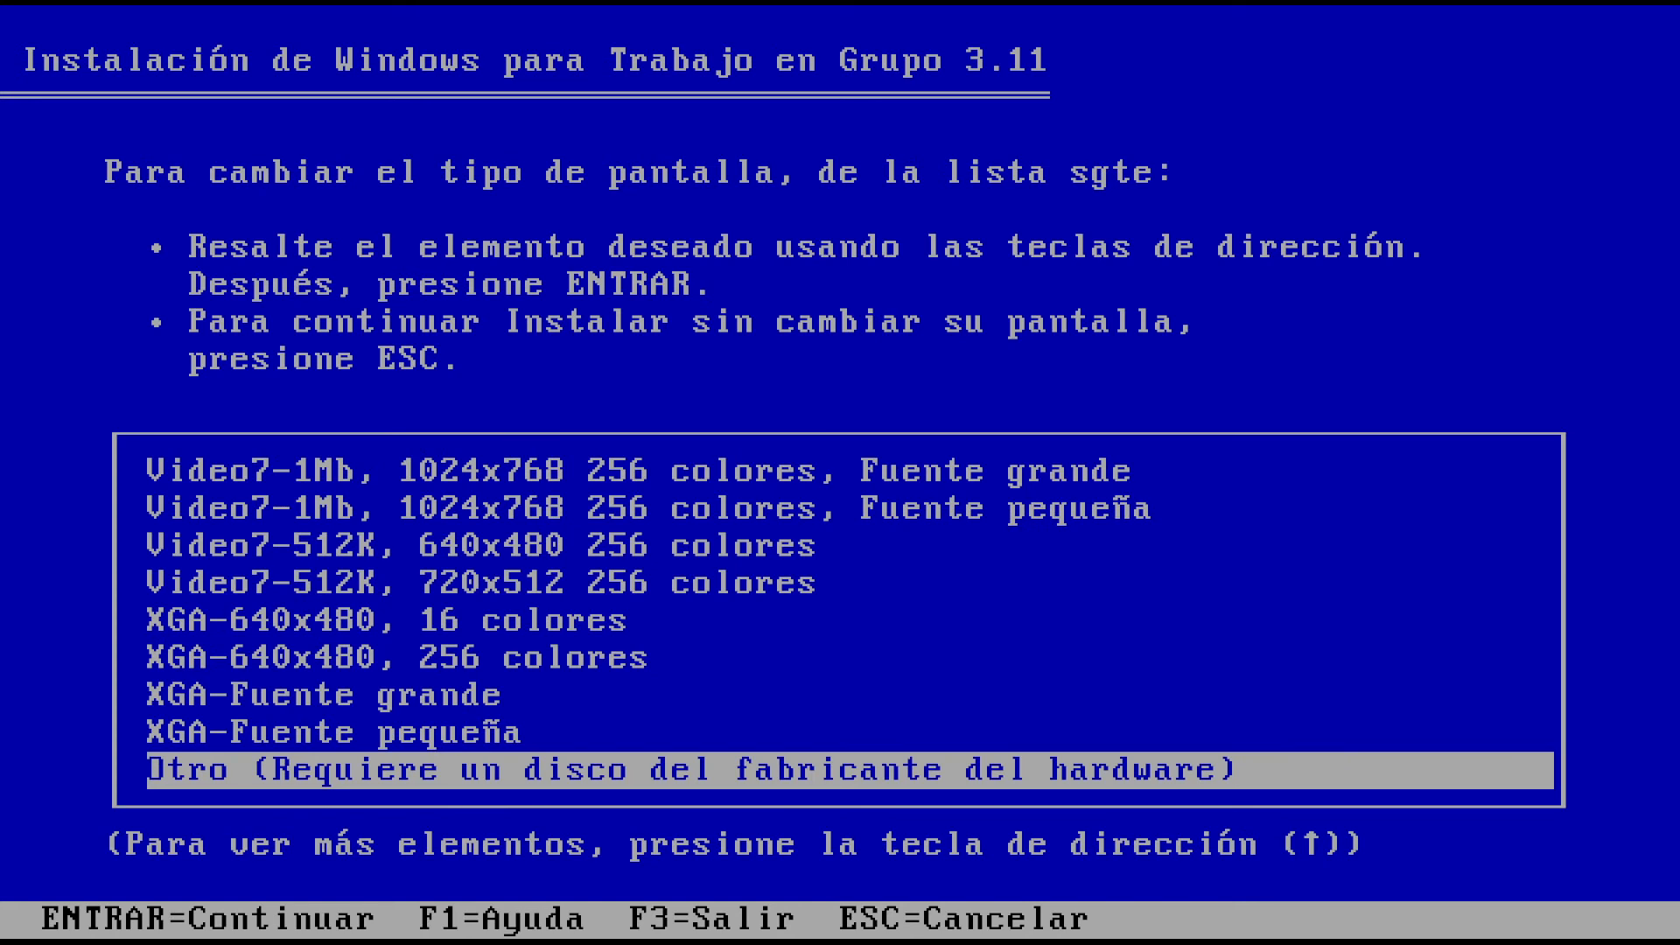
{"action": "key", "text": "Return"}
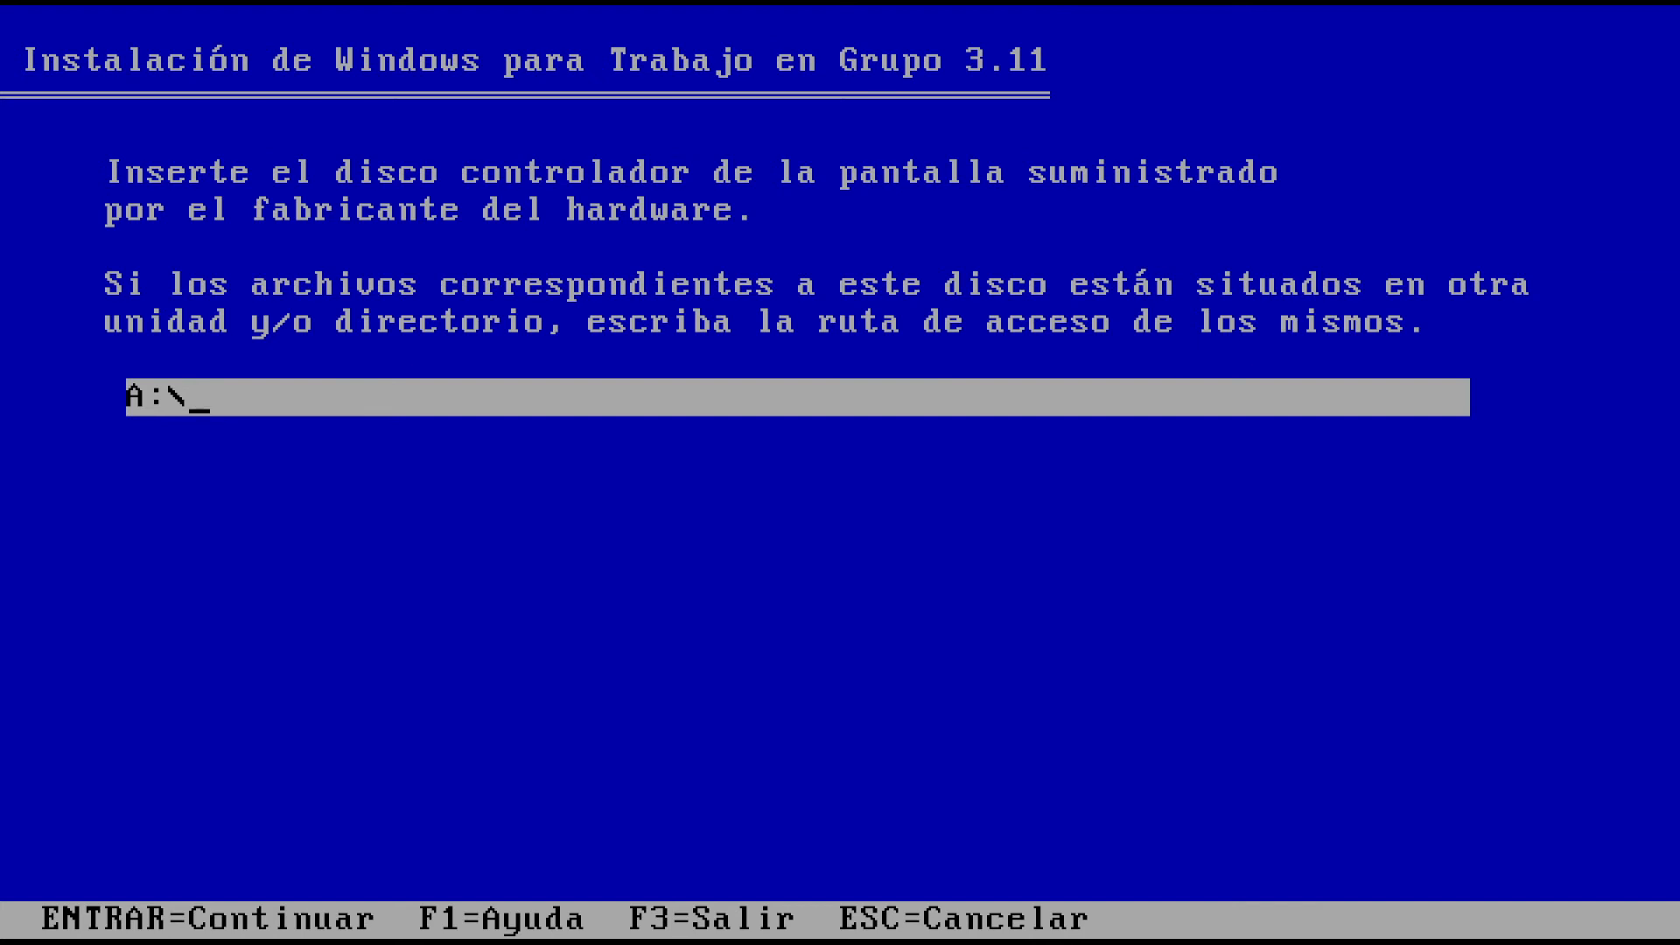
{"action": "key", "text": "Return"}
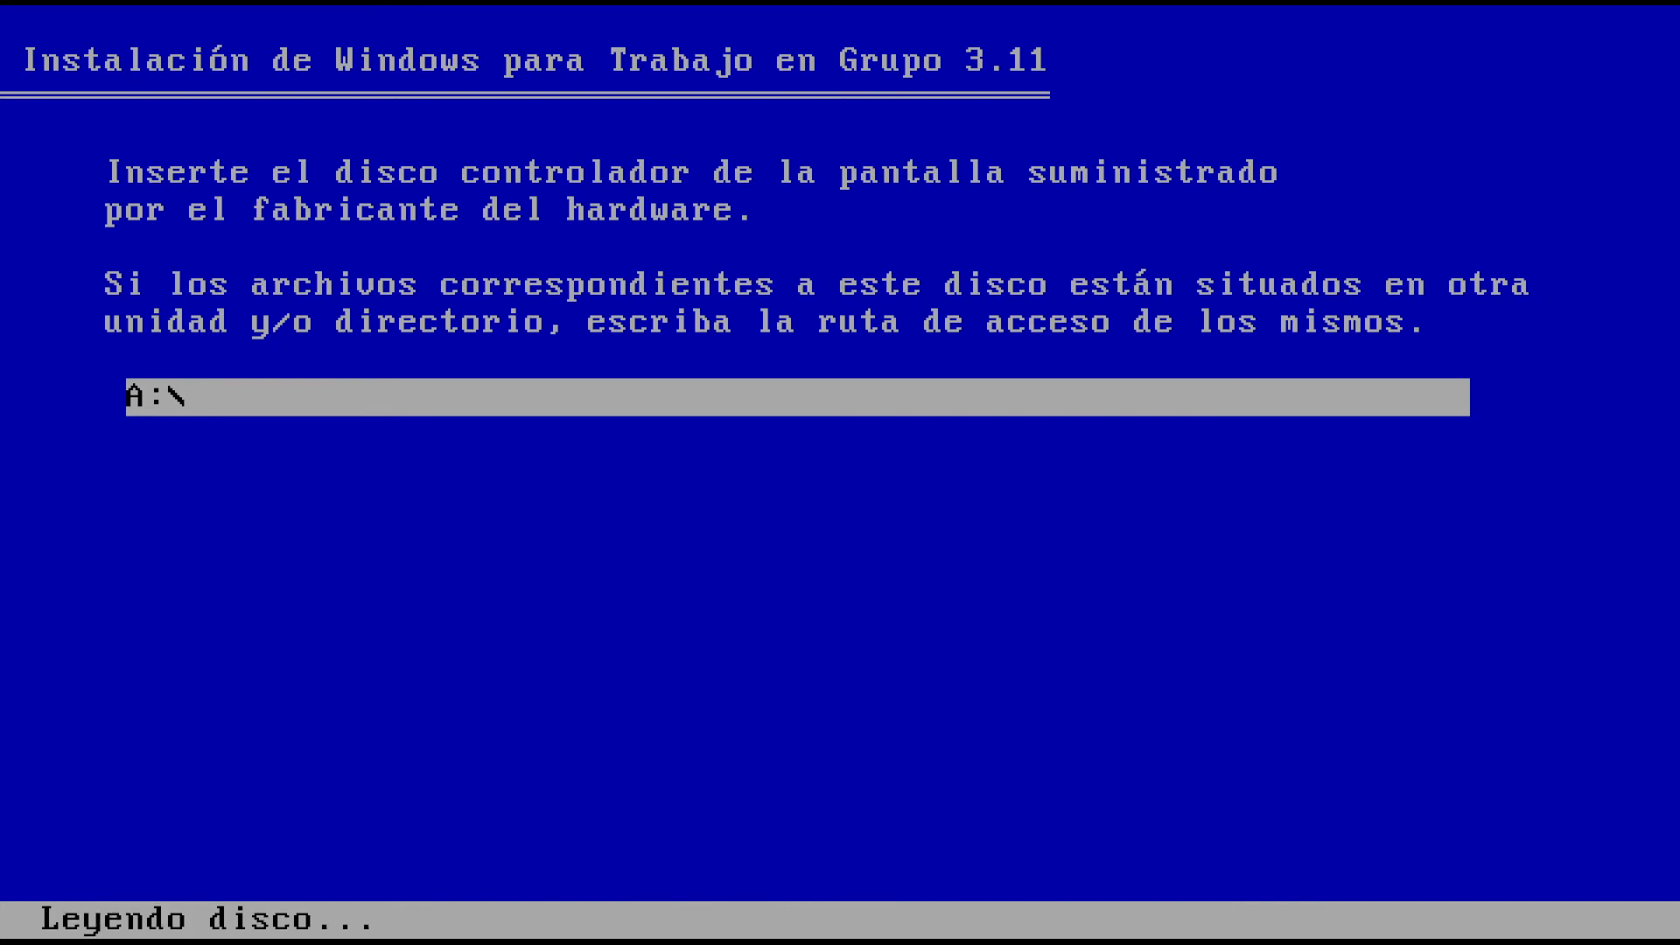
{"action": "key", "text": "Down"}
{"action": "key", "text": "Down"}
{"action": "key", "text": "Down"}
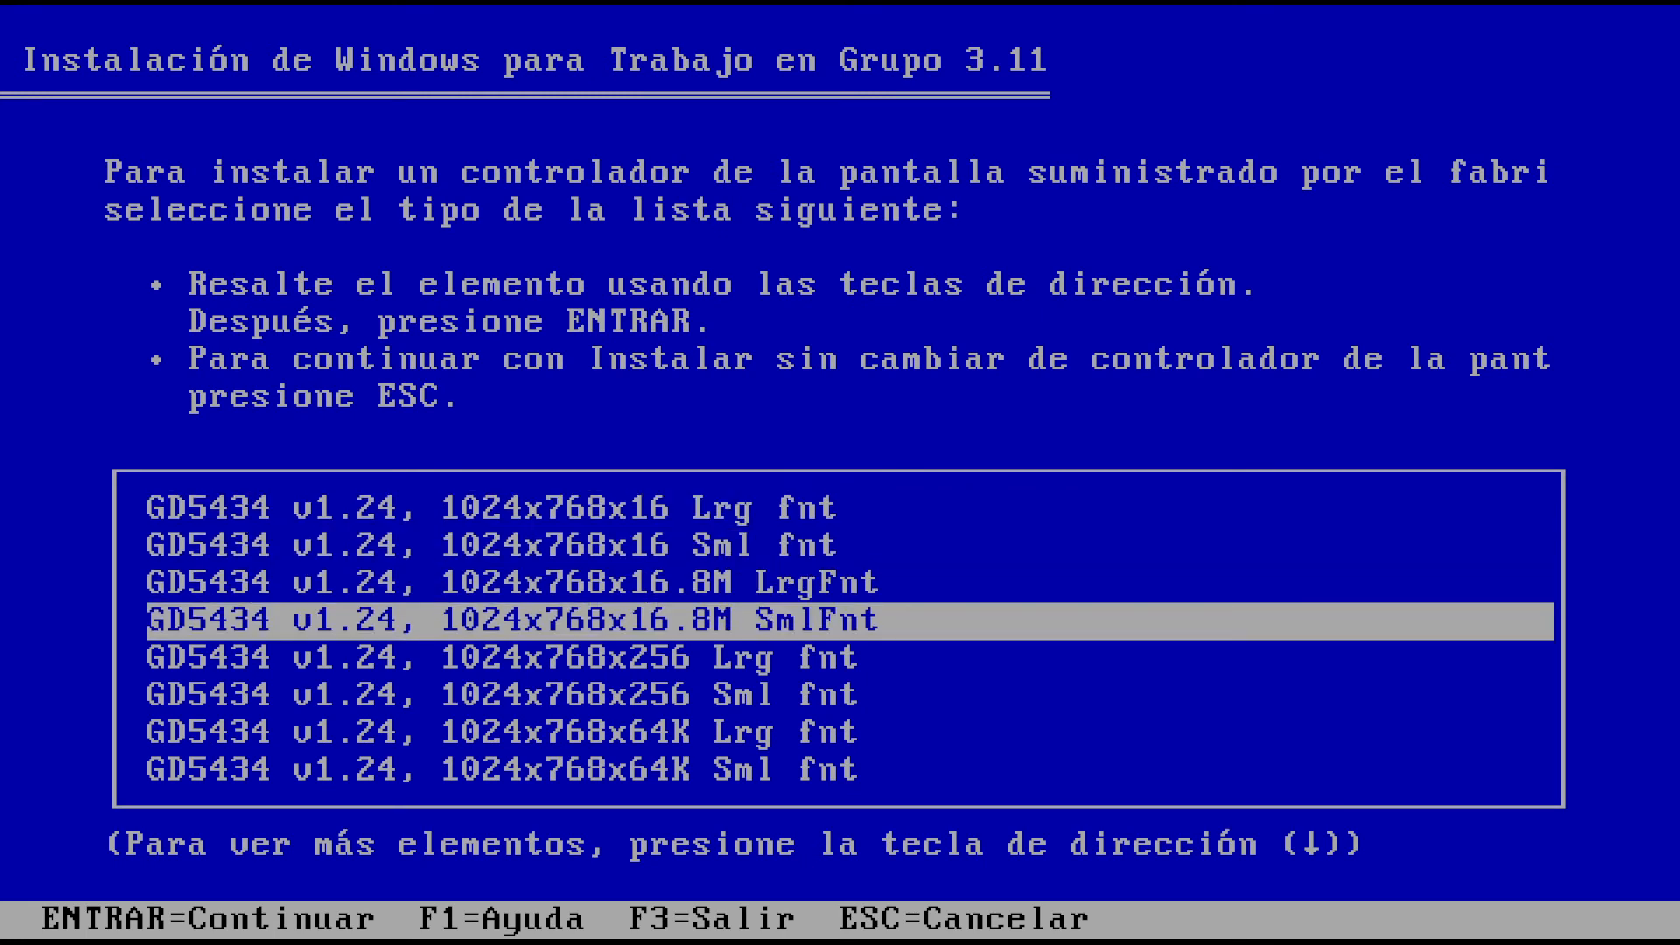
{"action": "key", "text": "Return"}
{"action": "key", "text": "Return"}
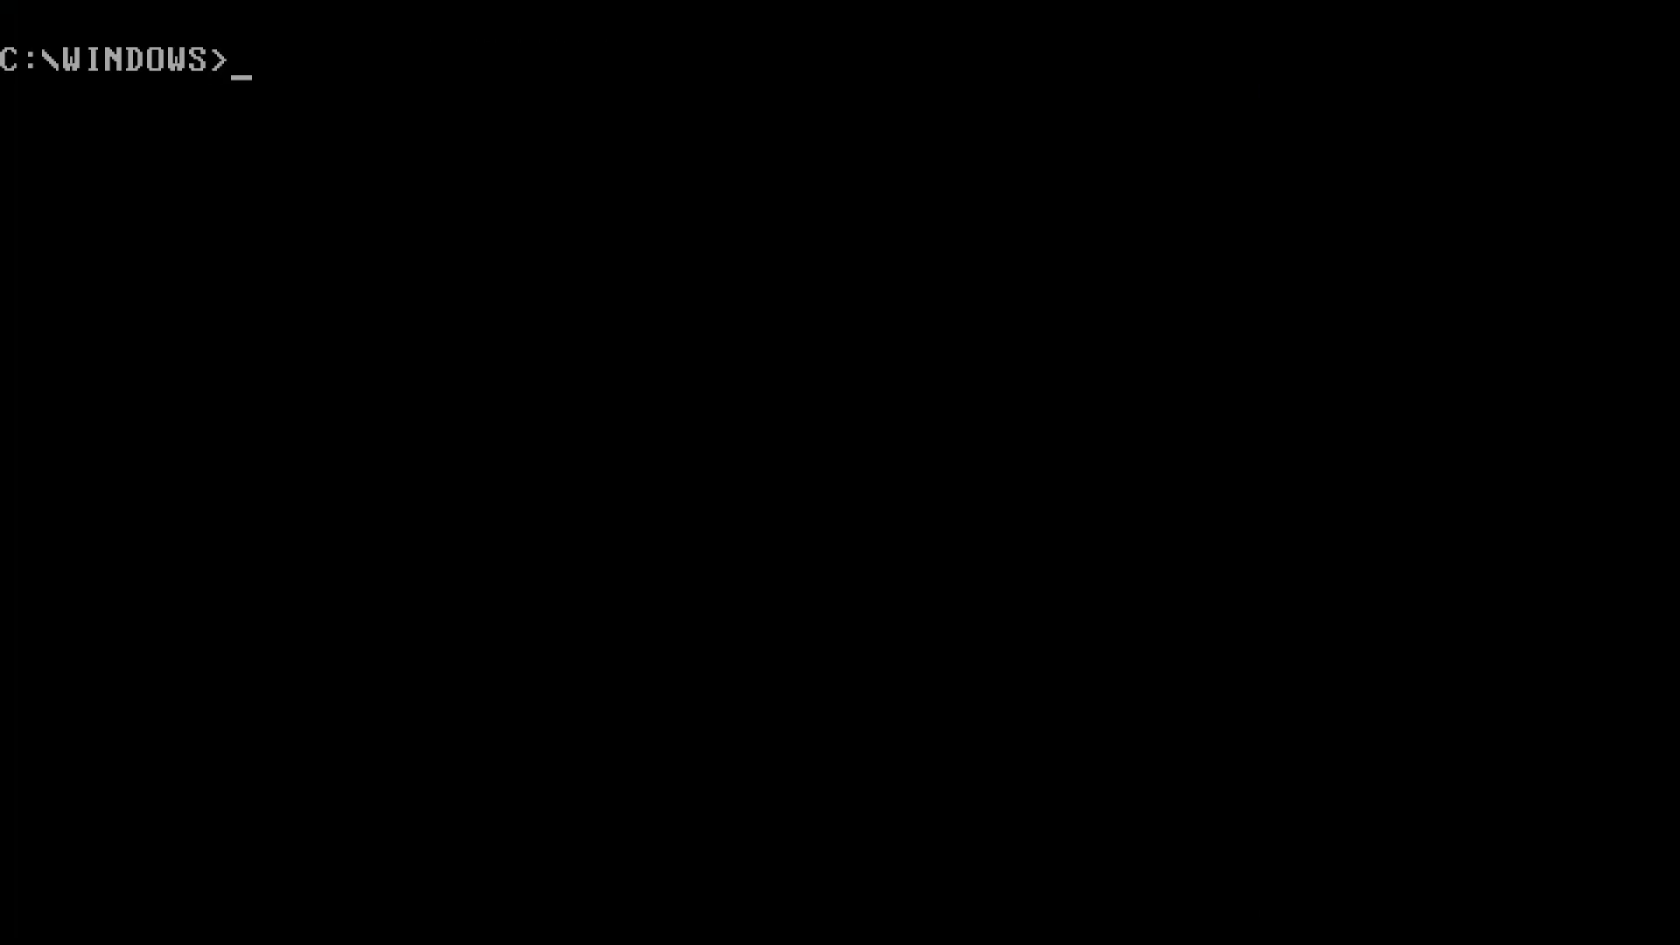
Start Windows with WIN and log on with the network password
{"action": "type", "text": "win"}
{"action": "key", "text": "Return"}
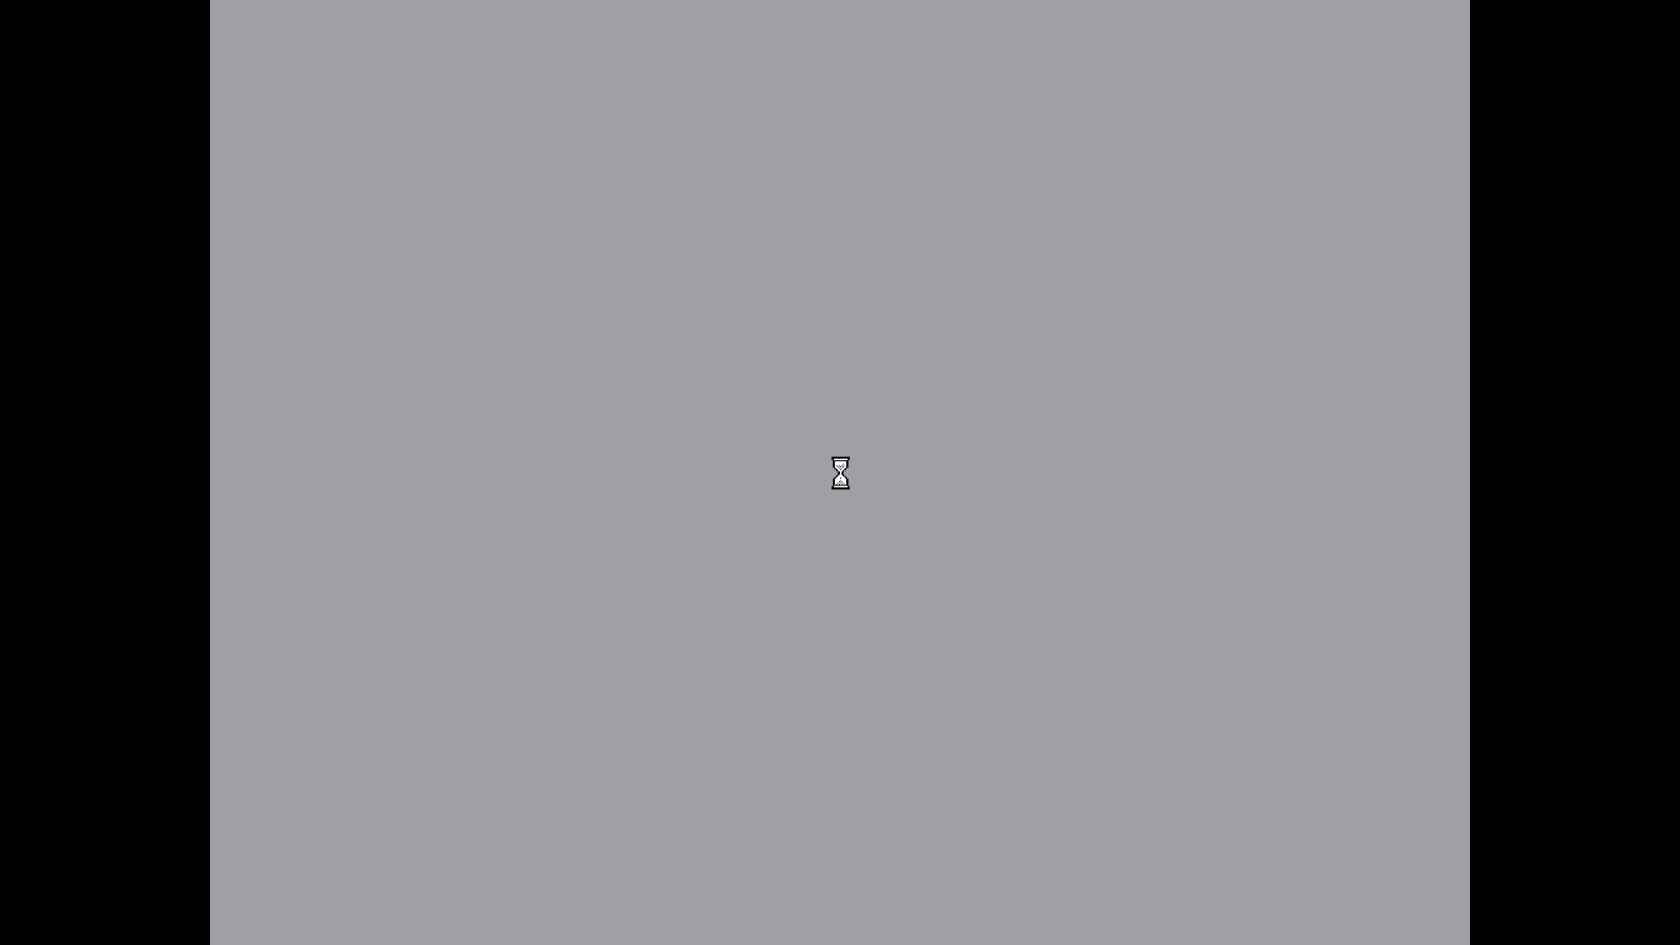
{"action": "type", "text": "****"}
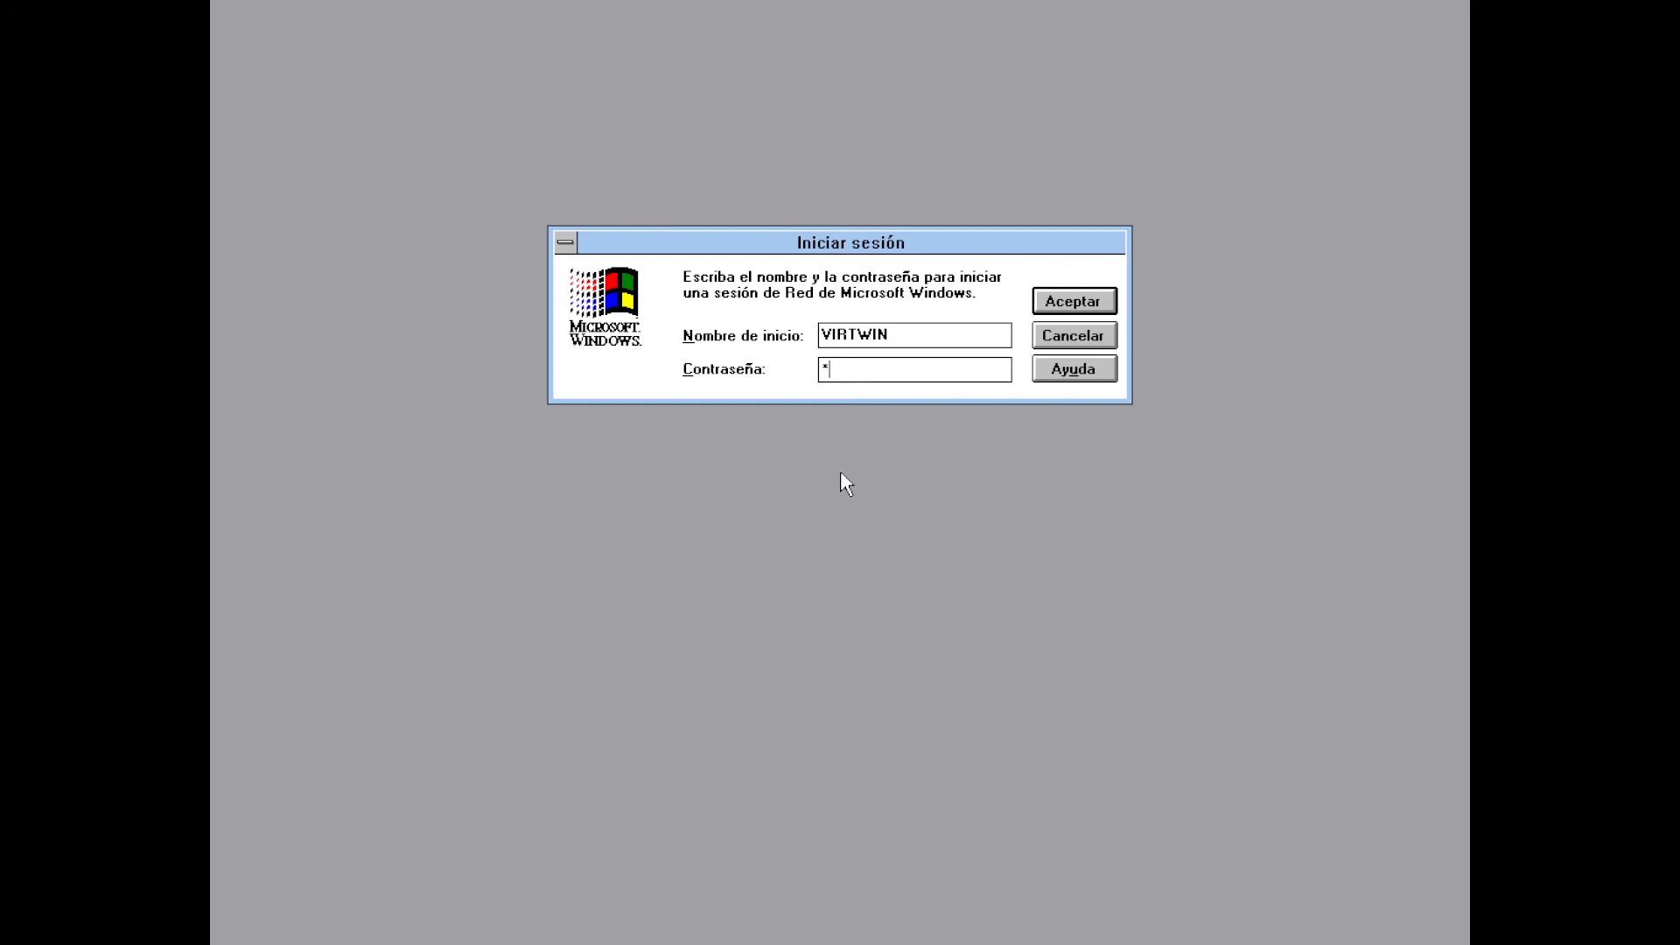
{"action": "left_click", "coordinate": [1068, 305]}
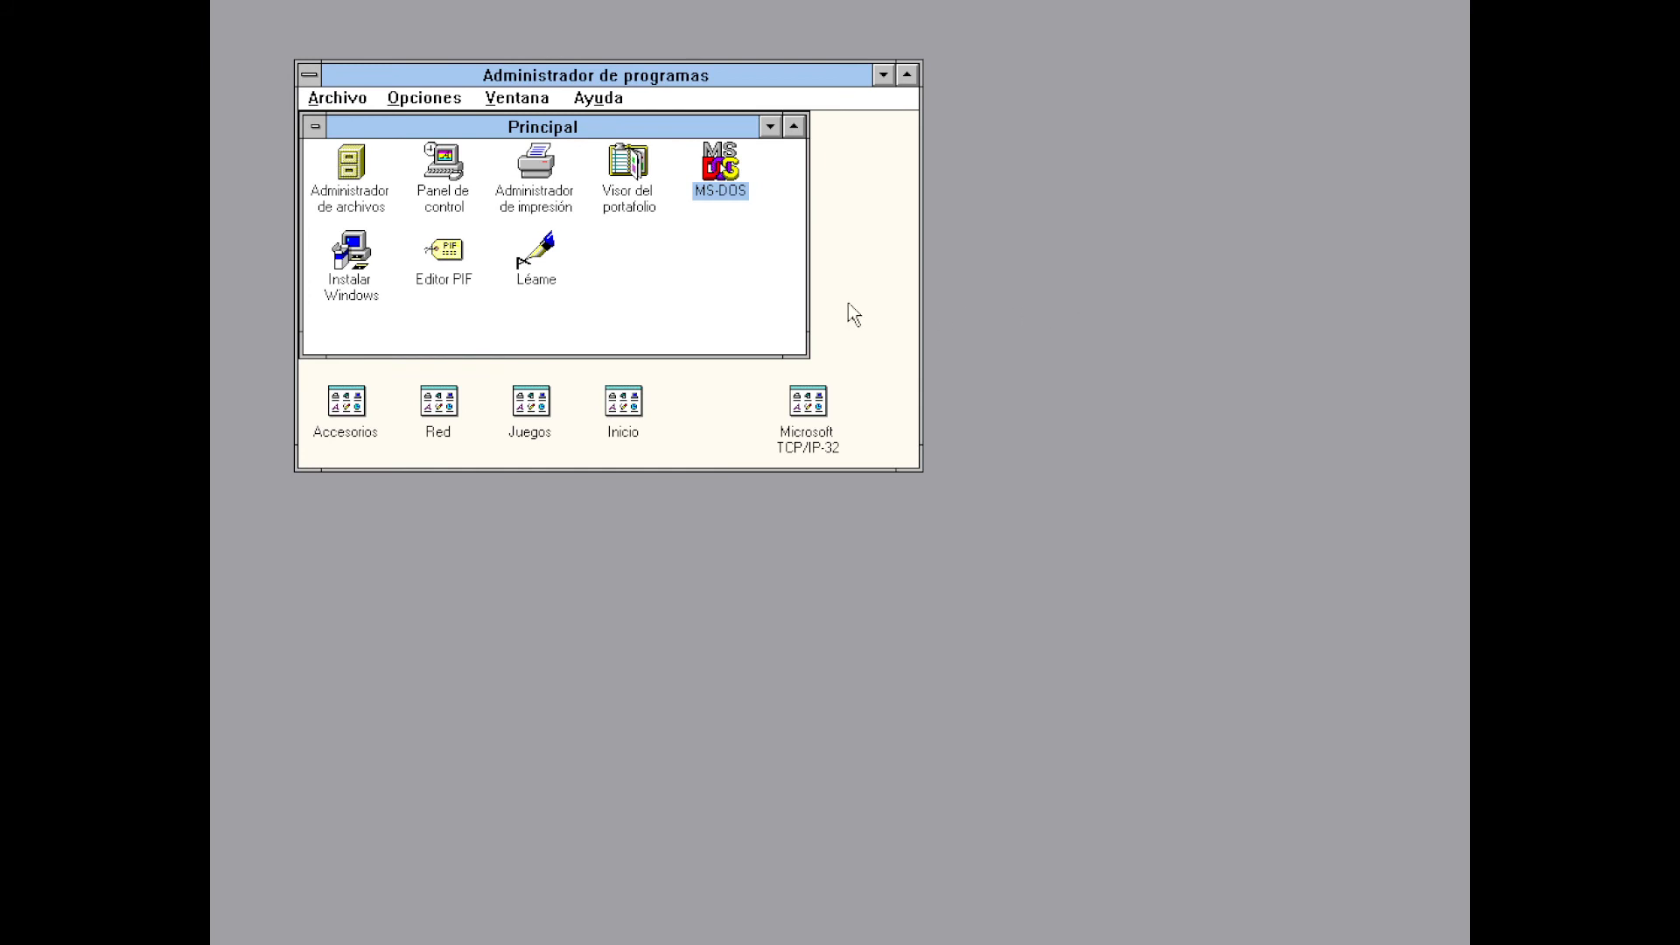
Check the display, keyboard, mouse and network settings in Instalar Windows, close it, then choose Archivo > Salir de Windows
{"action": "left_click", "coordinate": [354, 274]}
{"action": "double_click", "coordinate": [355, 273]}
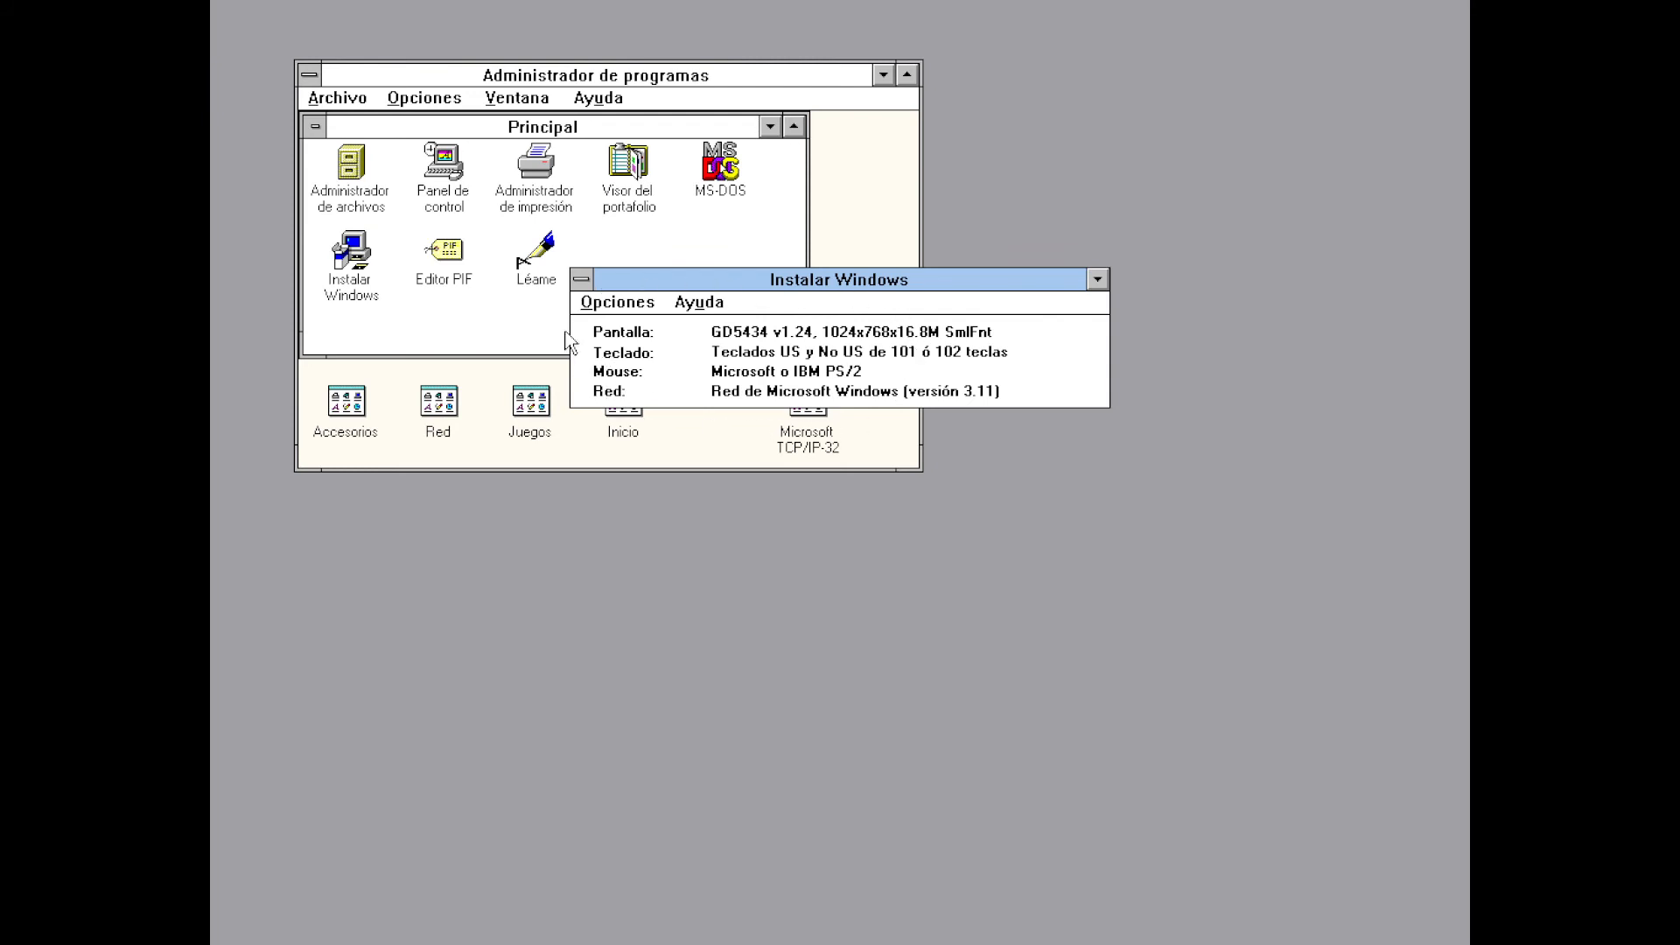
{"action": "left_click", "coordinate": [581, 280]}
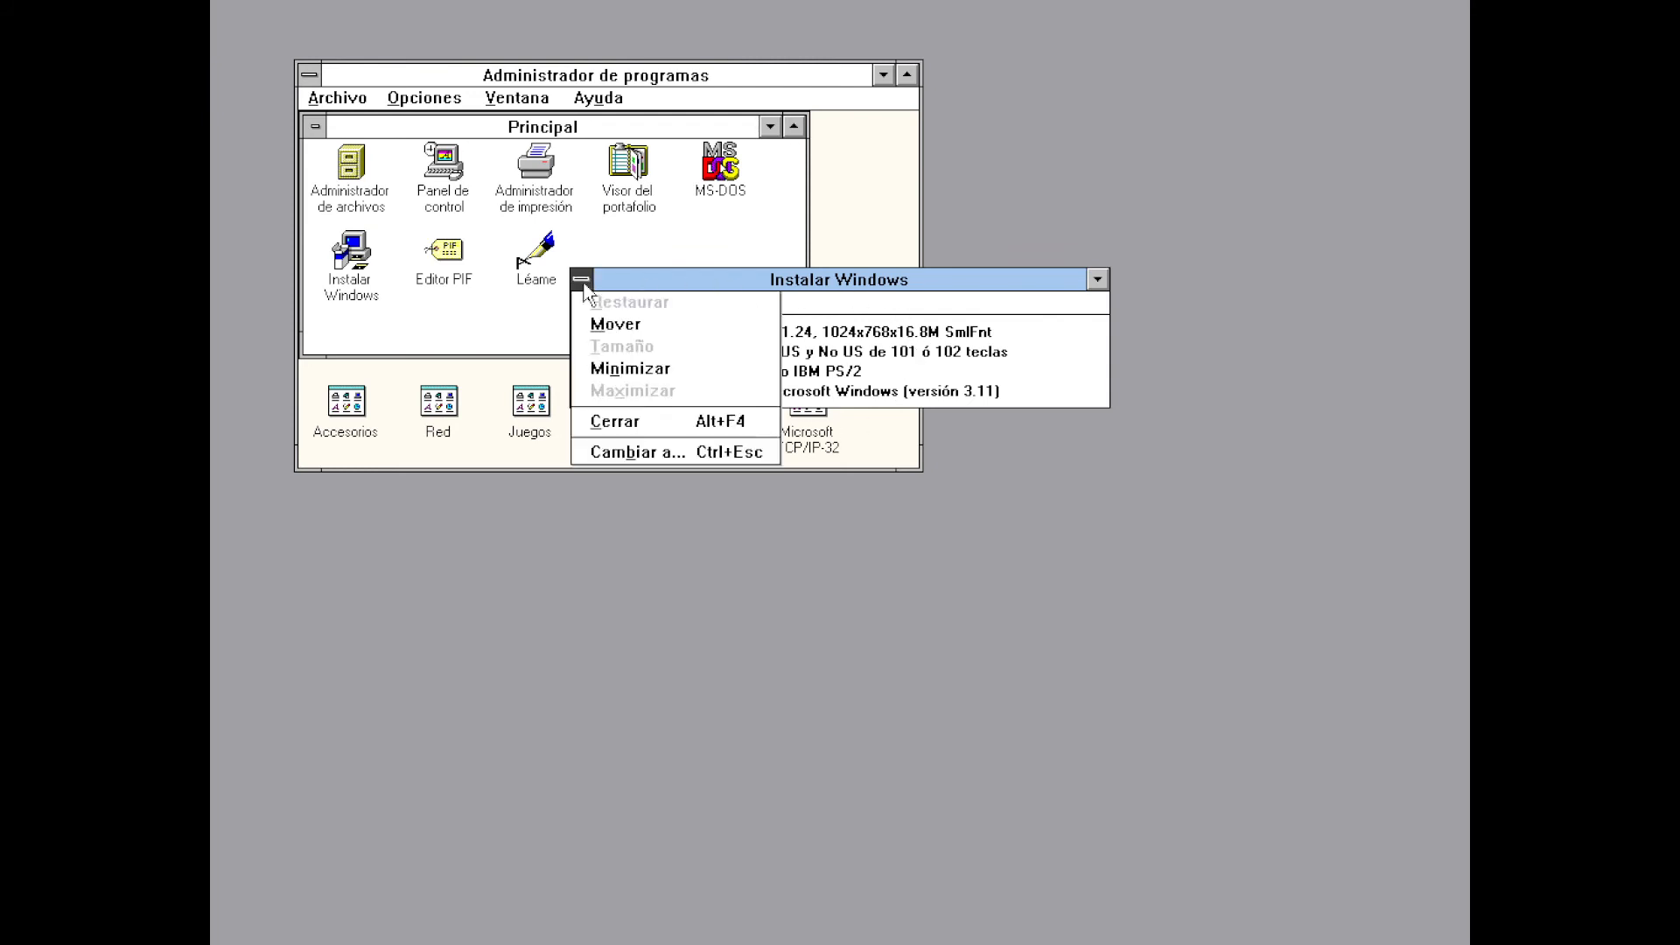
{"action": "left_click", "coordinate": [613, 422]}
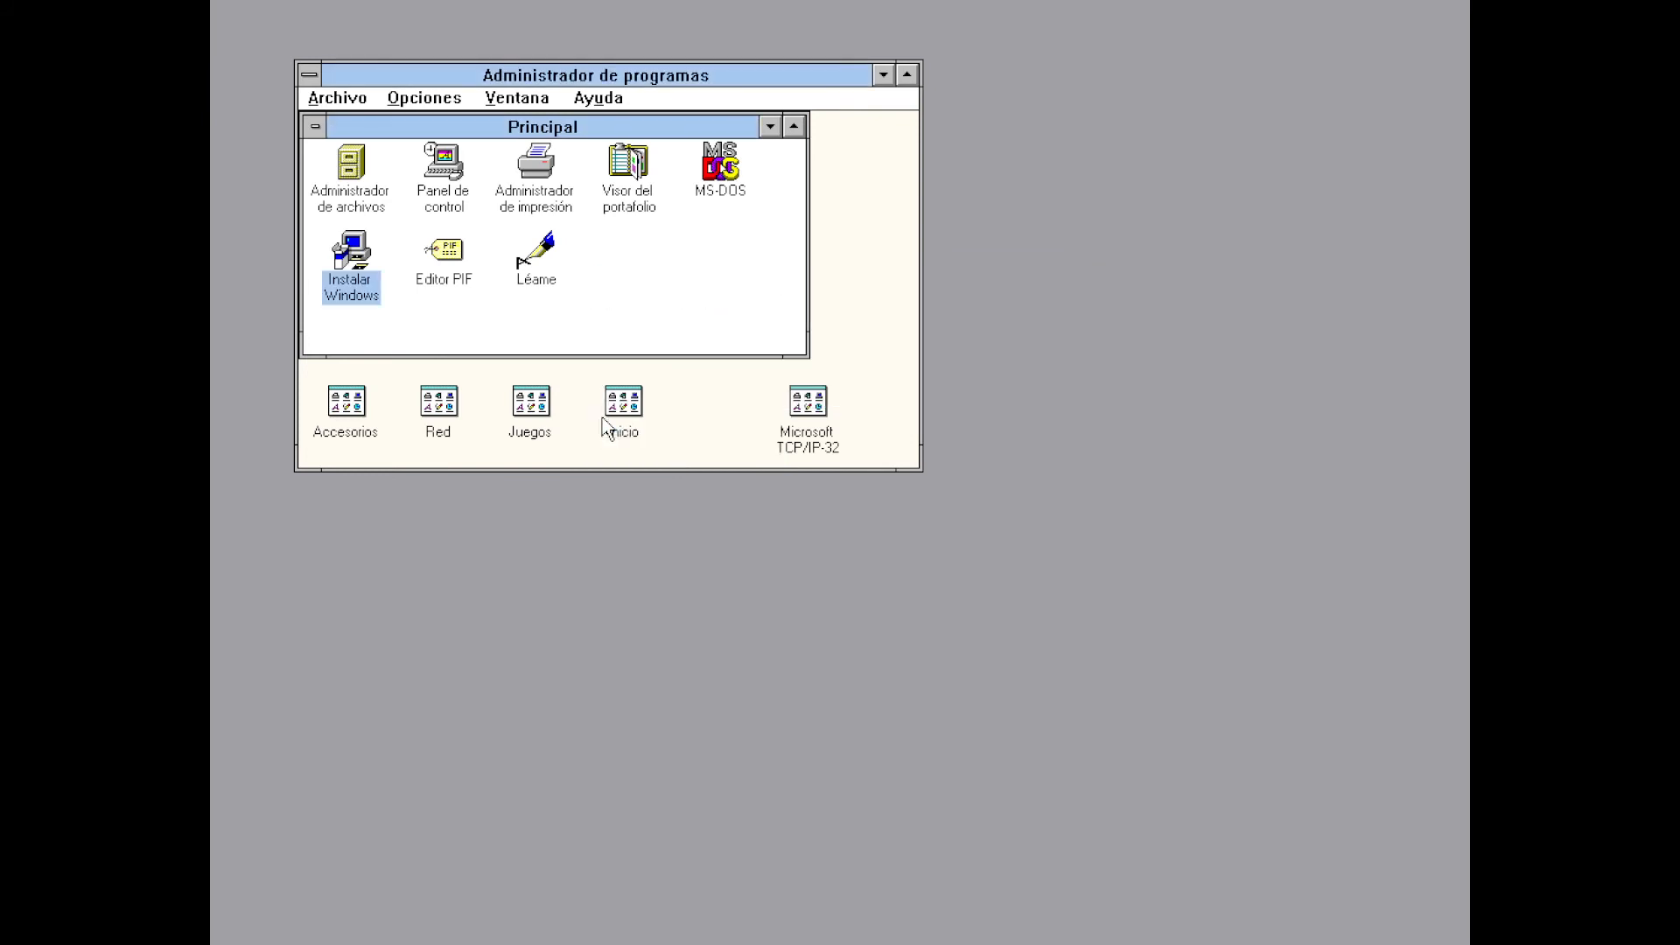
{"action": "left_click", "coordinate": [335, 103]}
{"action": "left_click", "coordinate": [363, 296]}
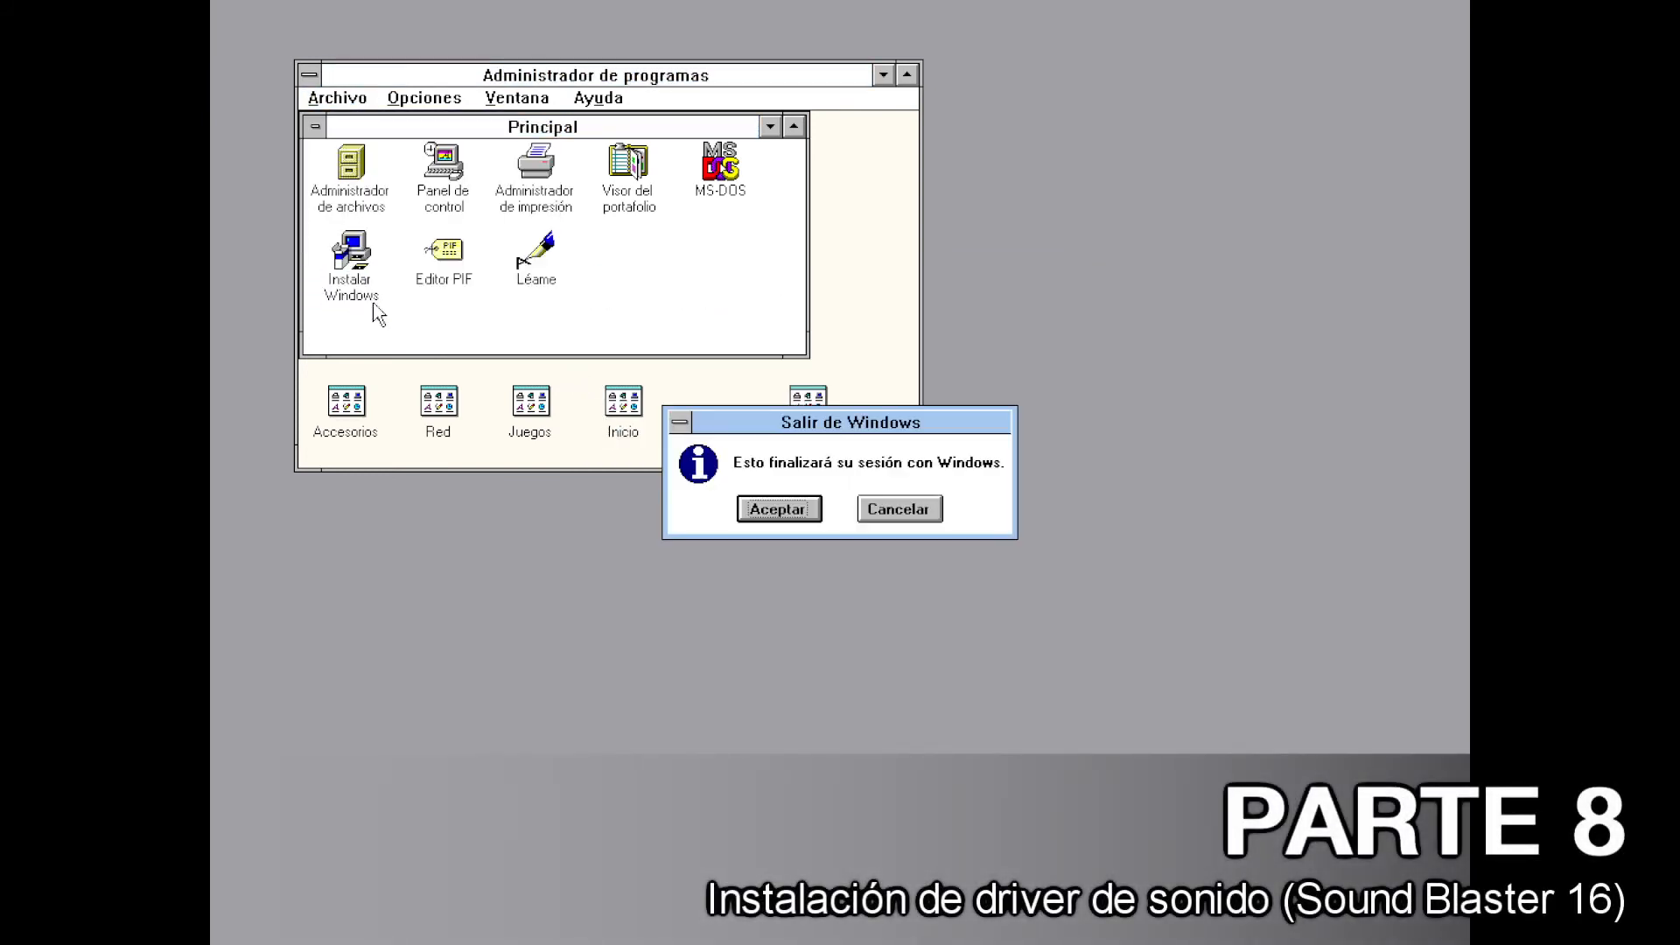
Confirm leaving Windows, then run INSTALL from drive A: at the DOS prompt
{"action": "left_click", "coordinate": [778, 509]}
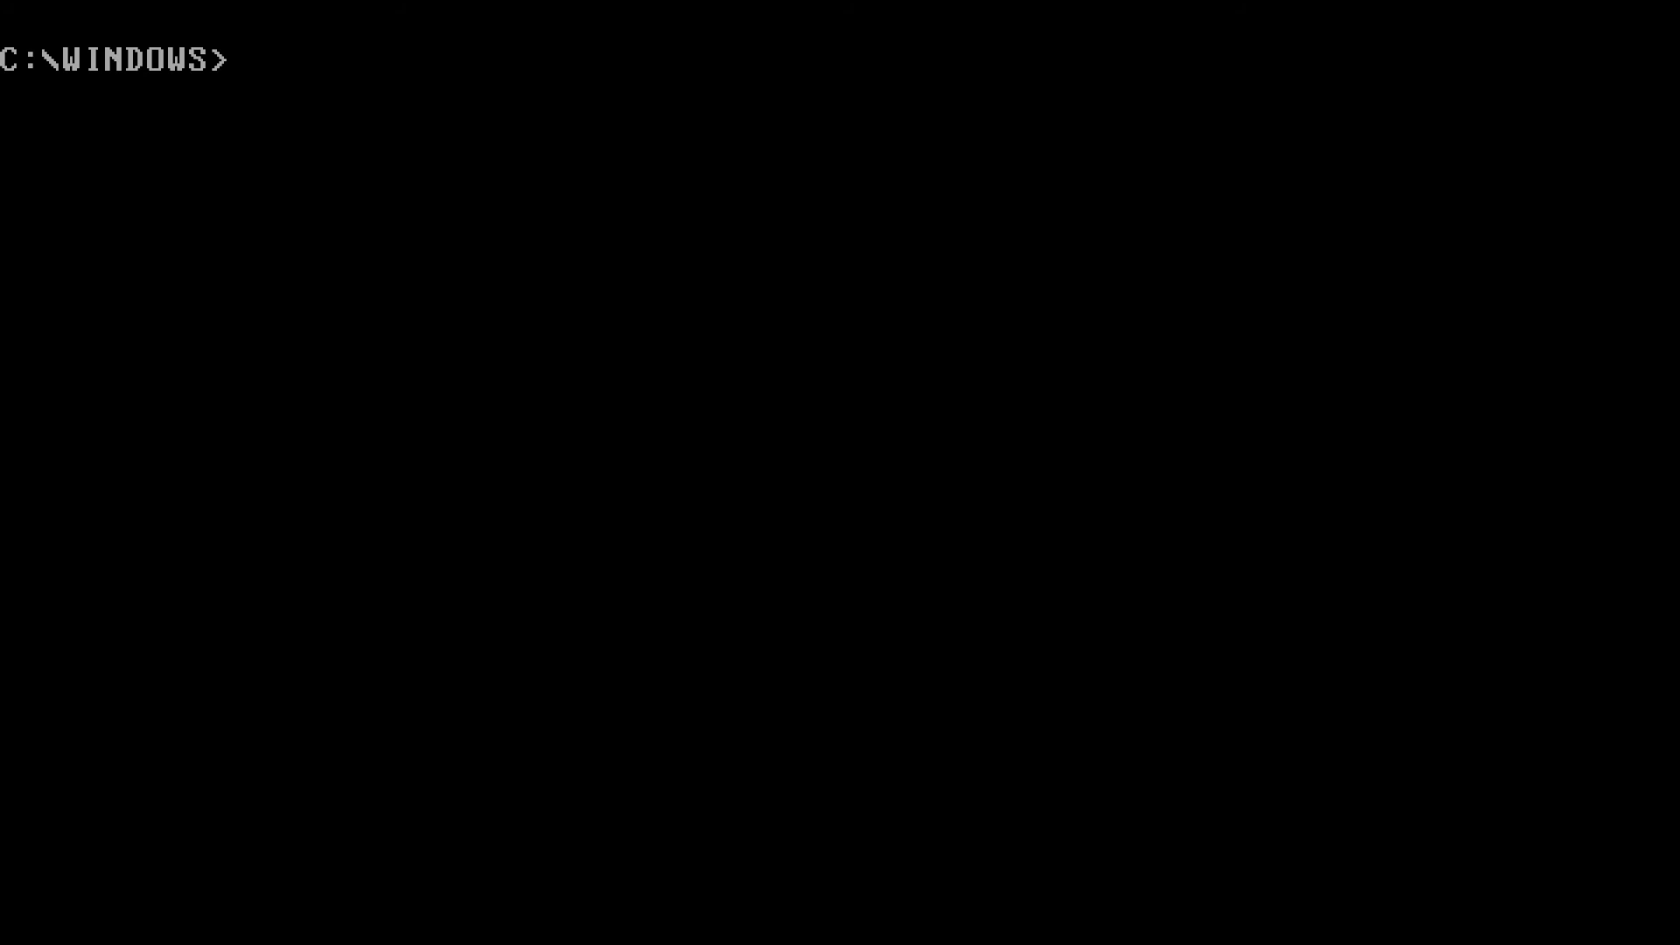
{"action": "type", "text": "a:  A:\\>install"}
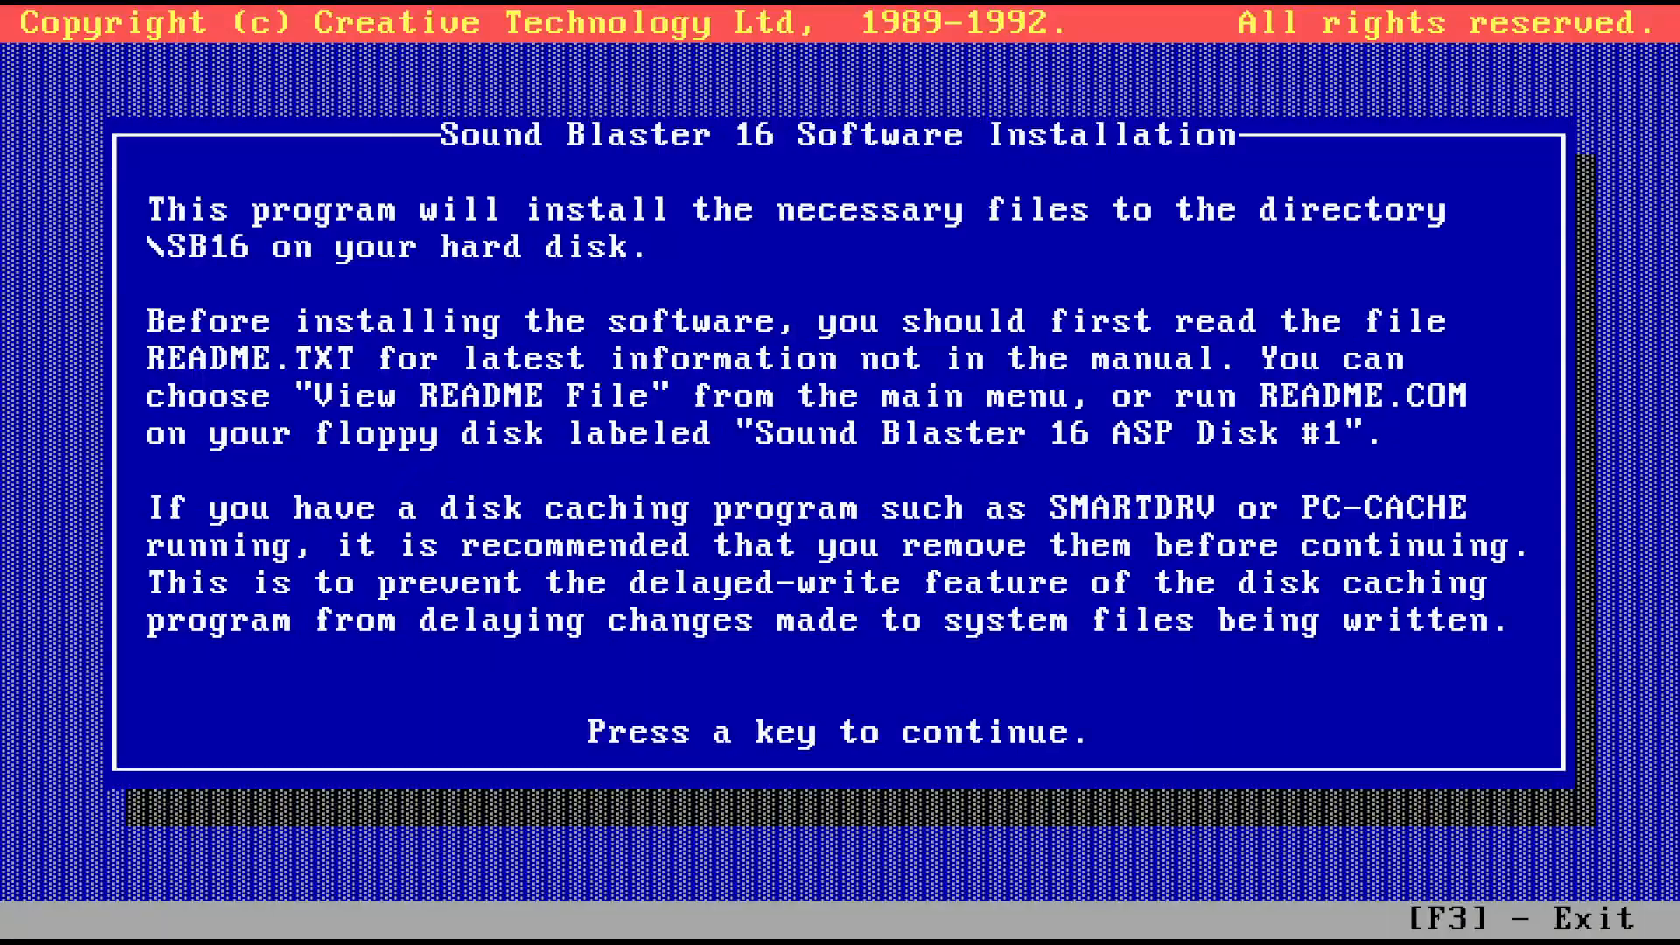
Begin installing the SB16 software onto drive C in C:\SB16, continuing with Disk #2
{"action": "key", "text": "Return"}
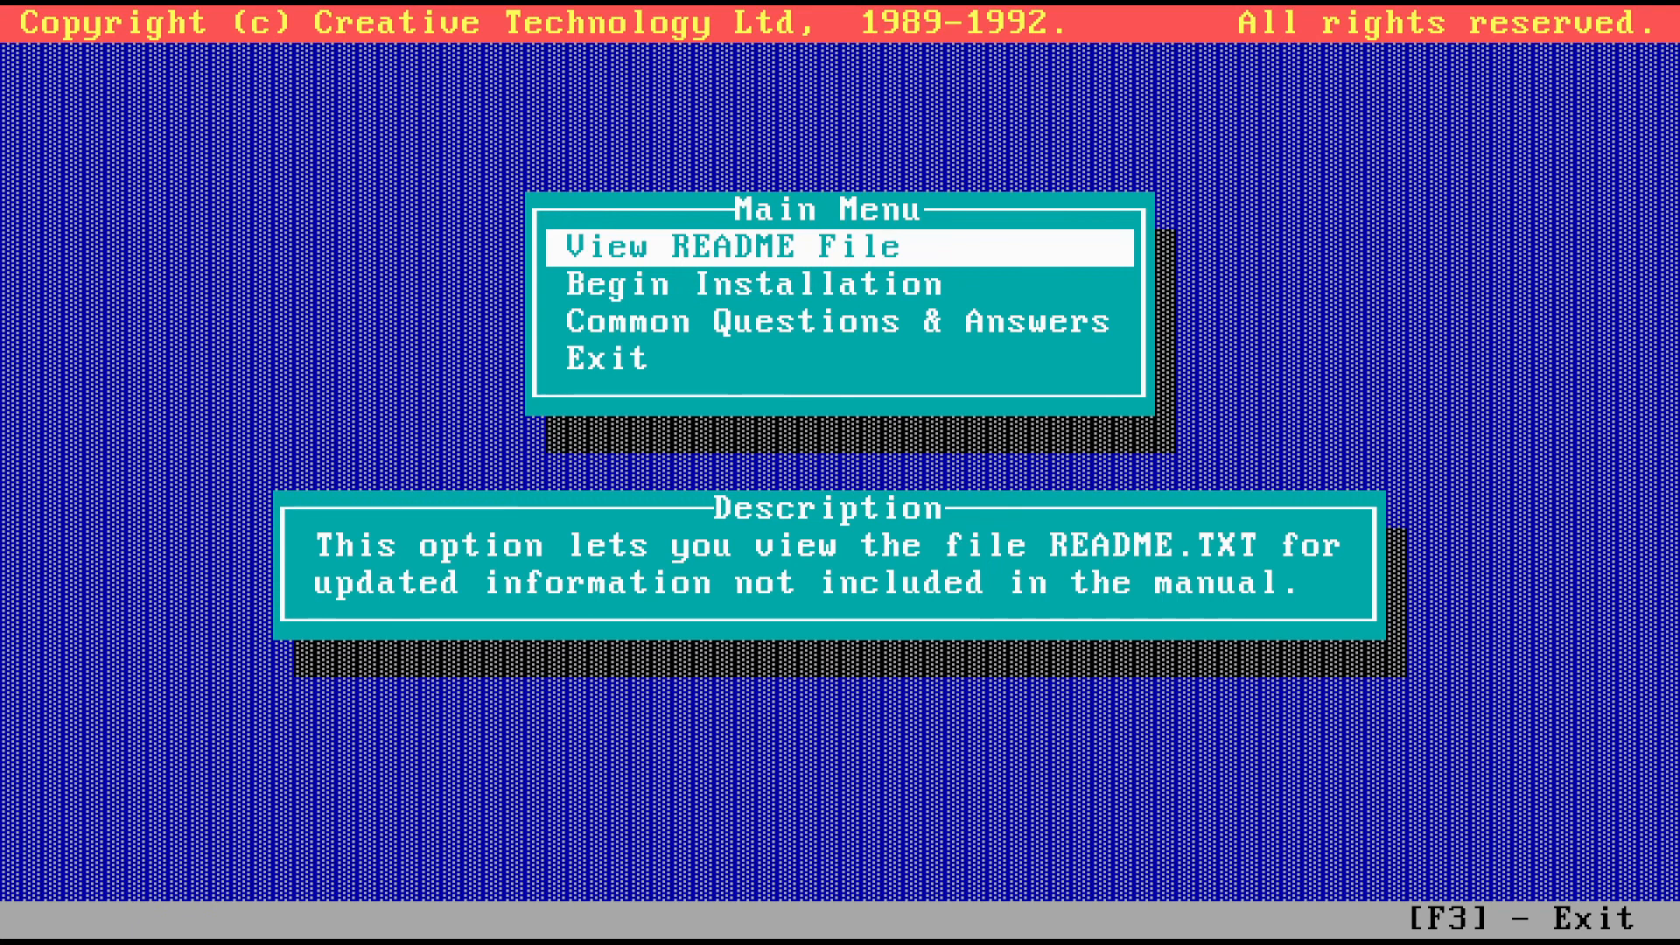
{"action": "key", "text": "Down"}
{"action": "key", "text": "Return"}
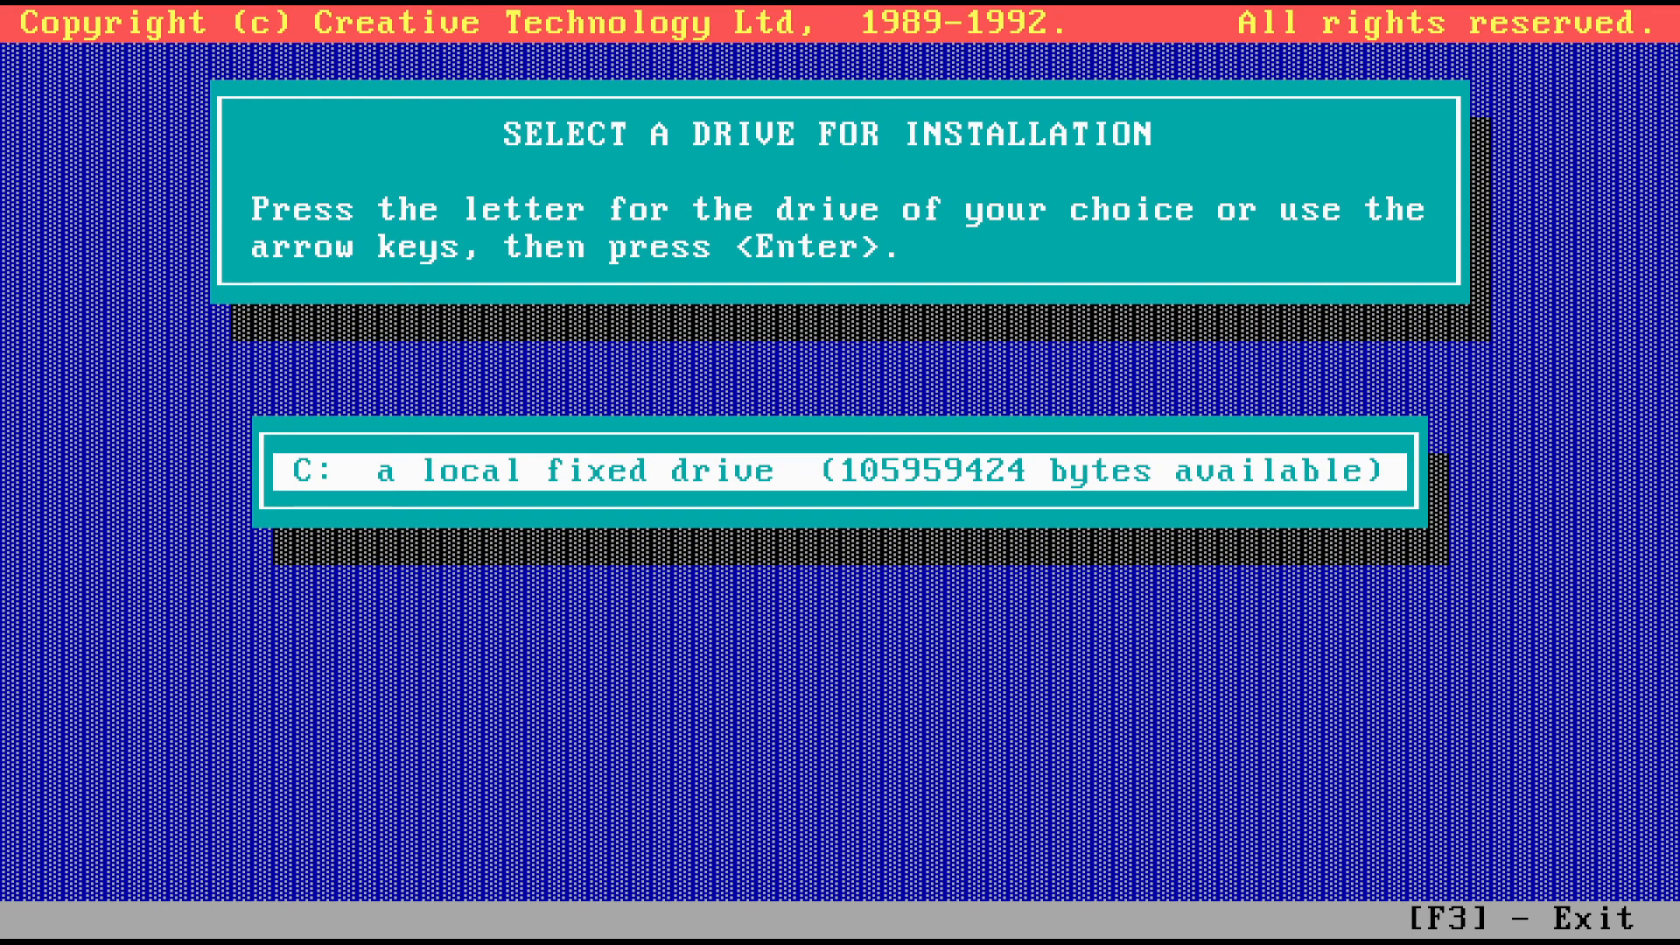
{"action": "key", "text": "Return"}
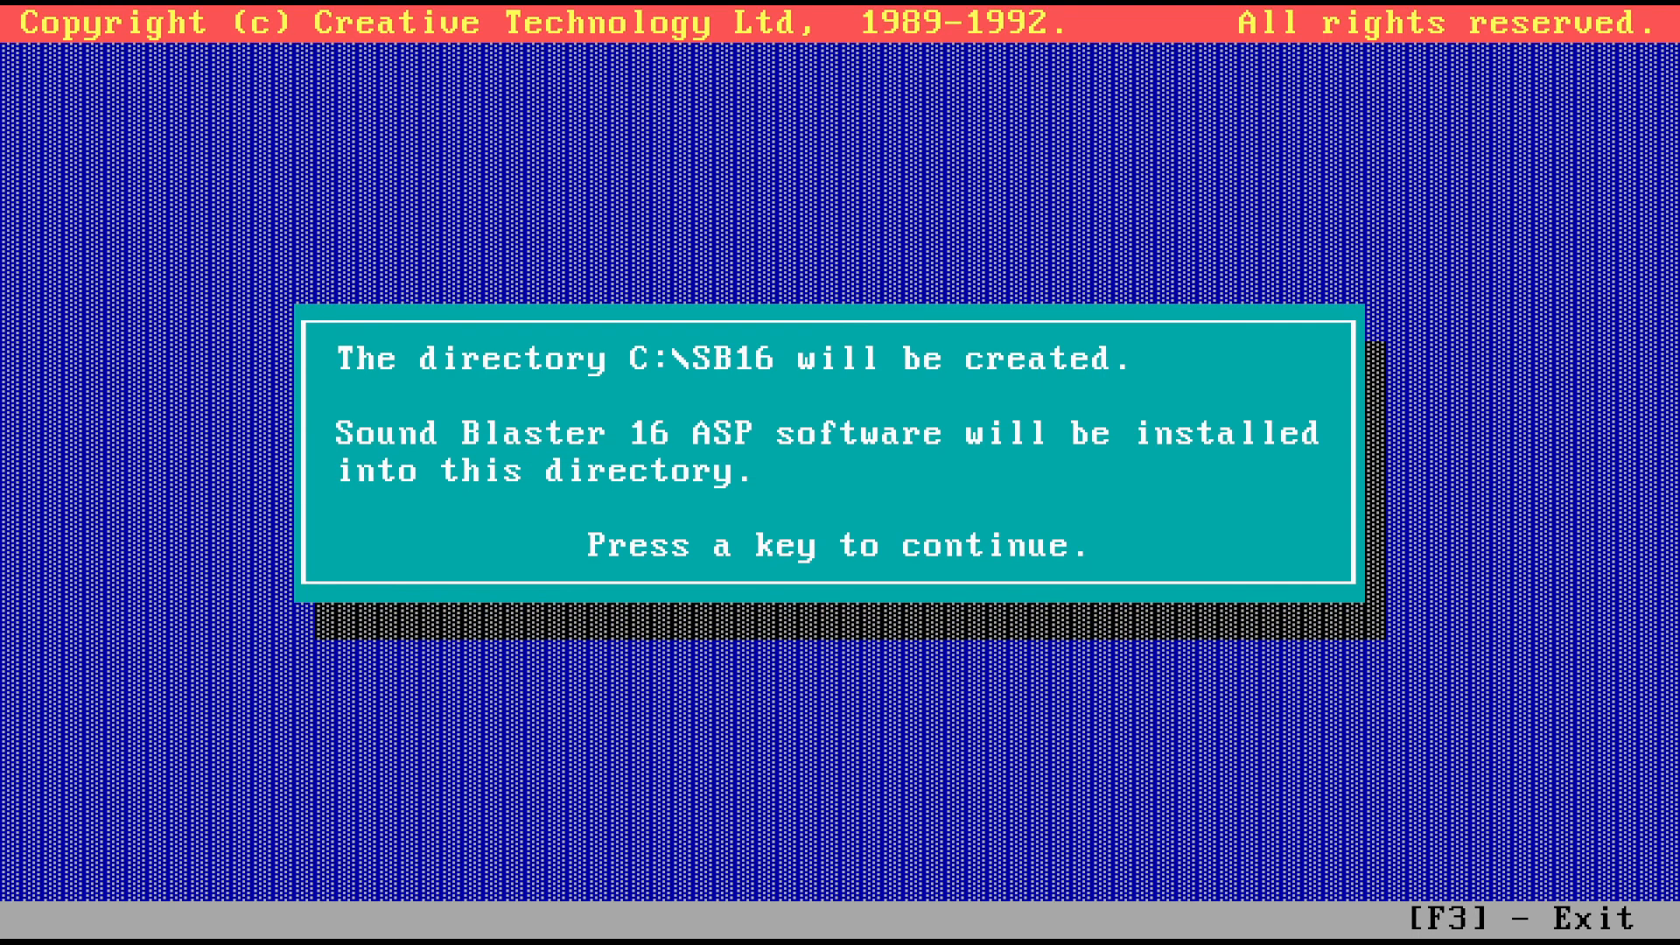
{"action": "key", "text": "Return"}
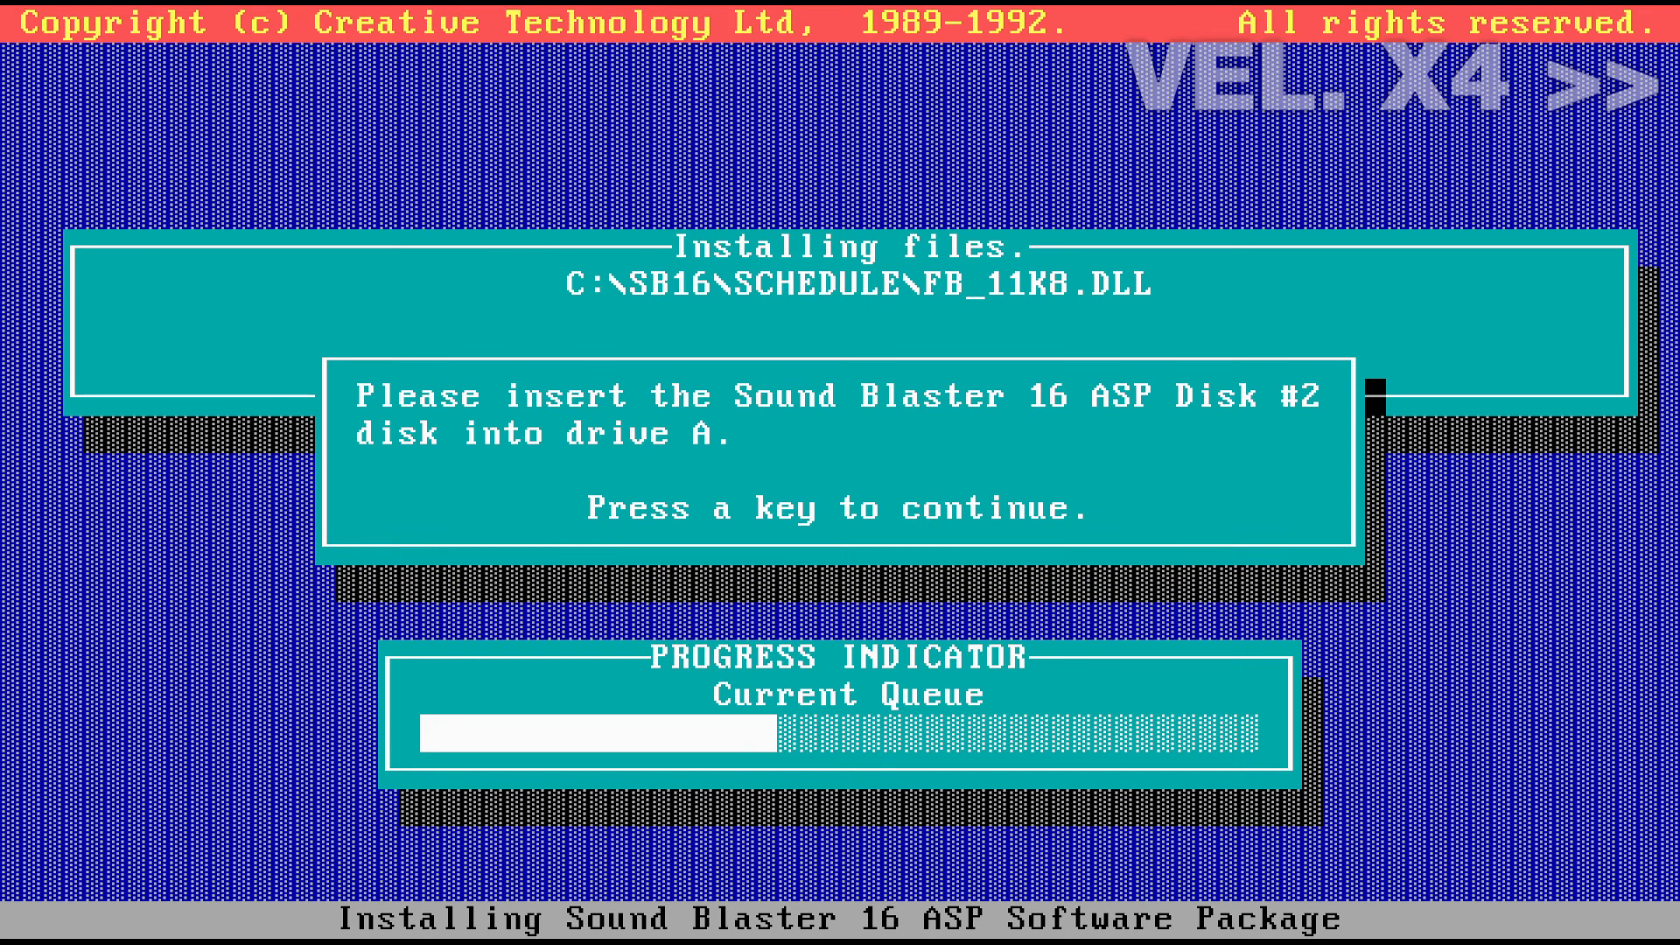
{"action": "key", "text": "Return"}
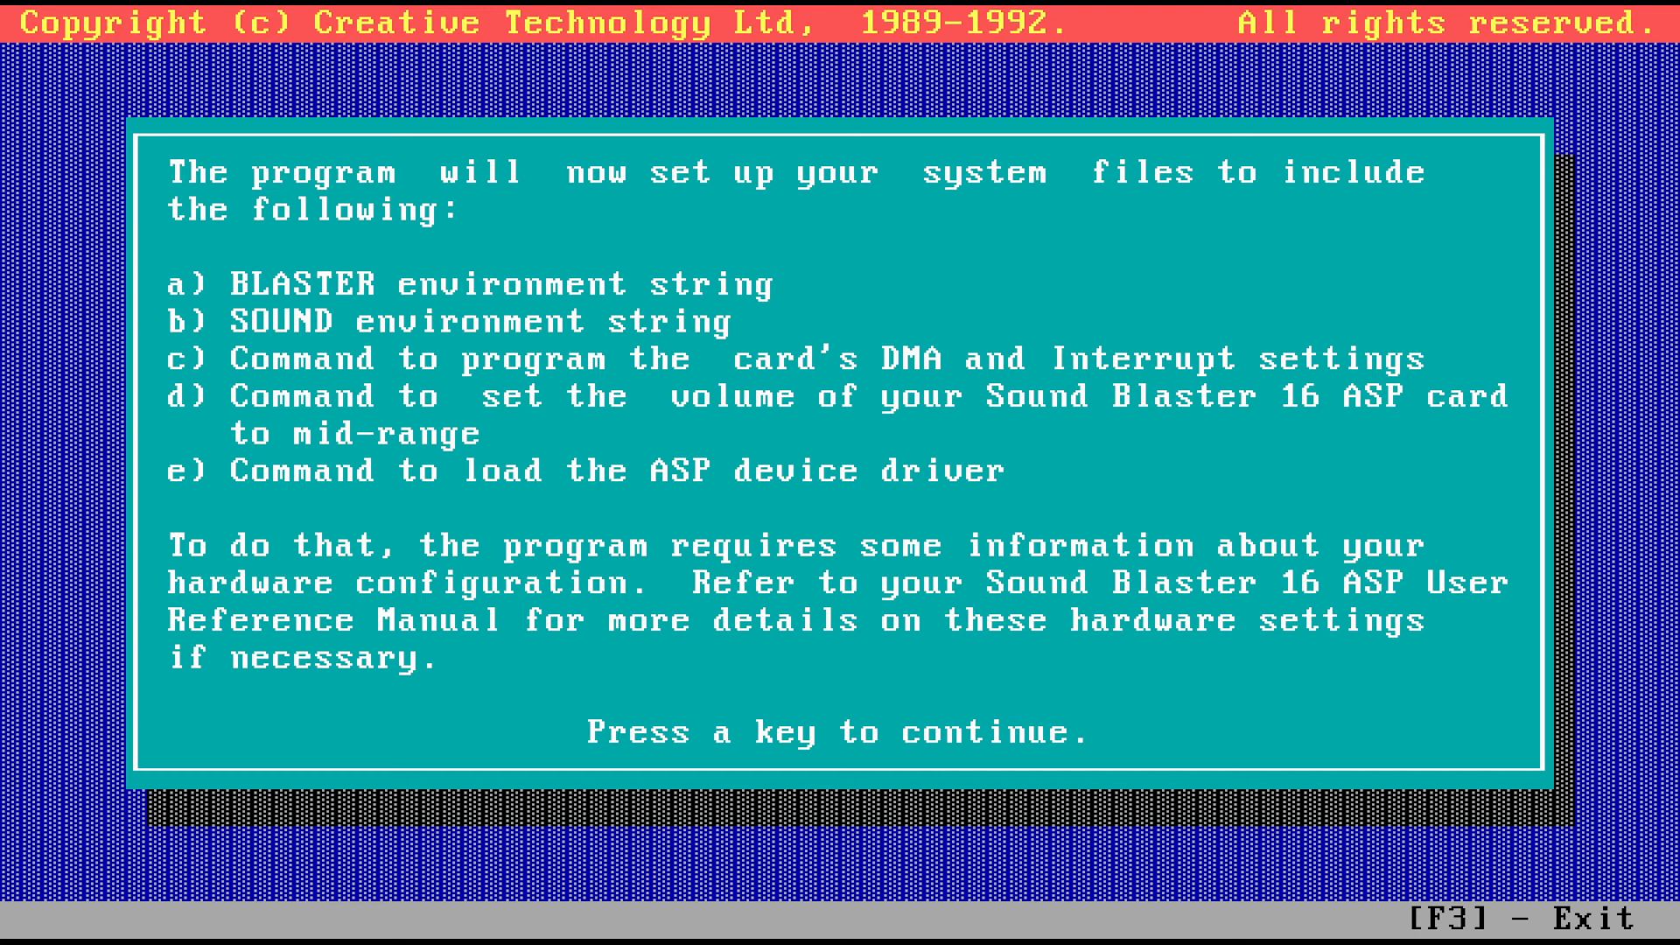
Accept base address 220 and MIDI 330, boot drive C, the startup-file changes and C:\WINDOWS, then exit
{"action": "key", "text": "Return"}
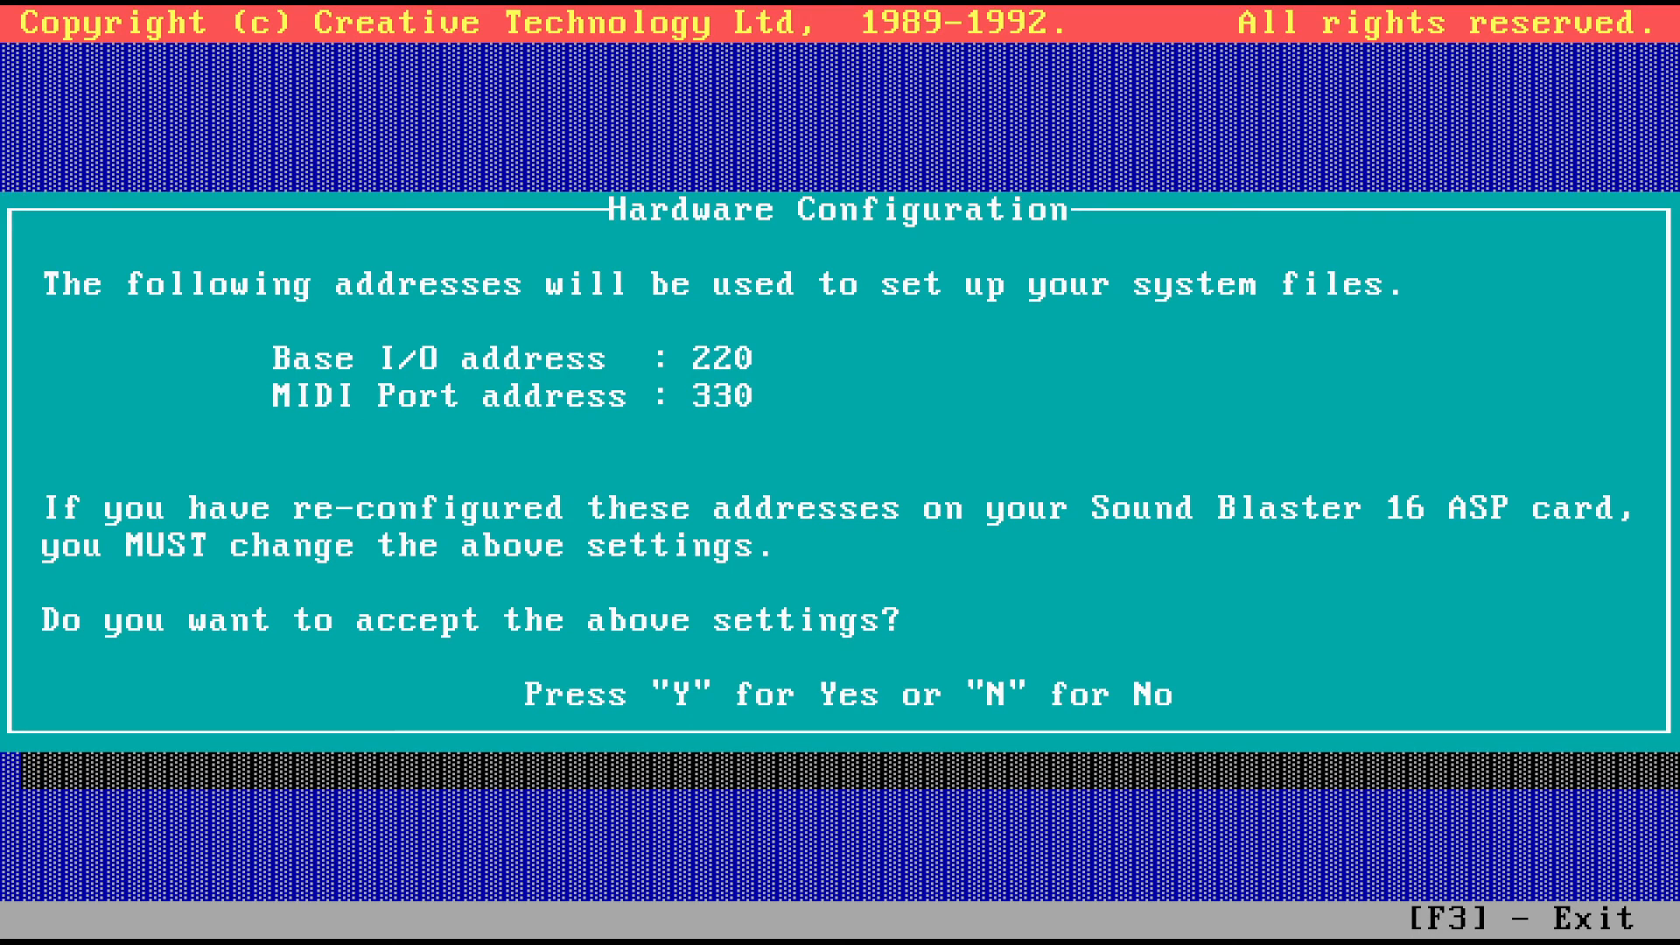
{"action": "key", "text": "y"}
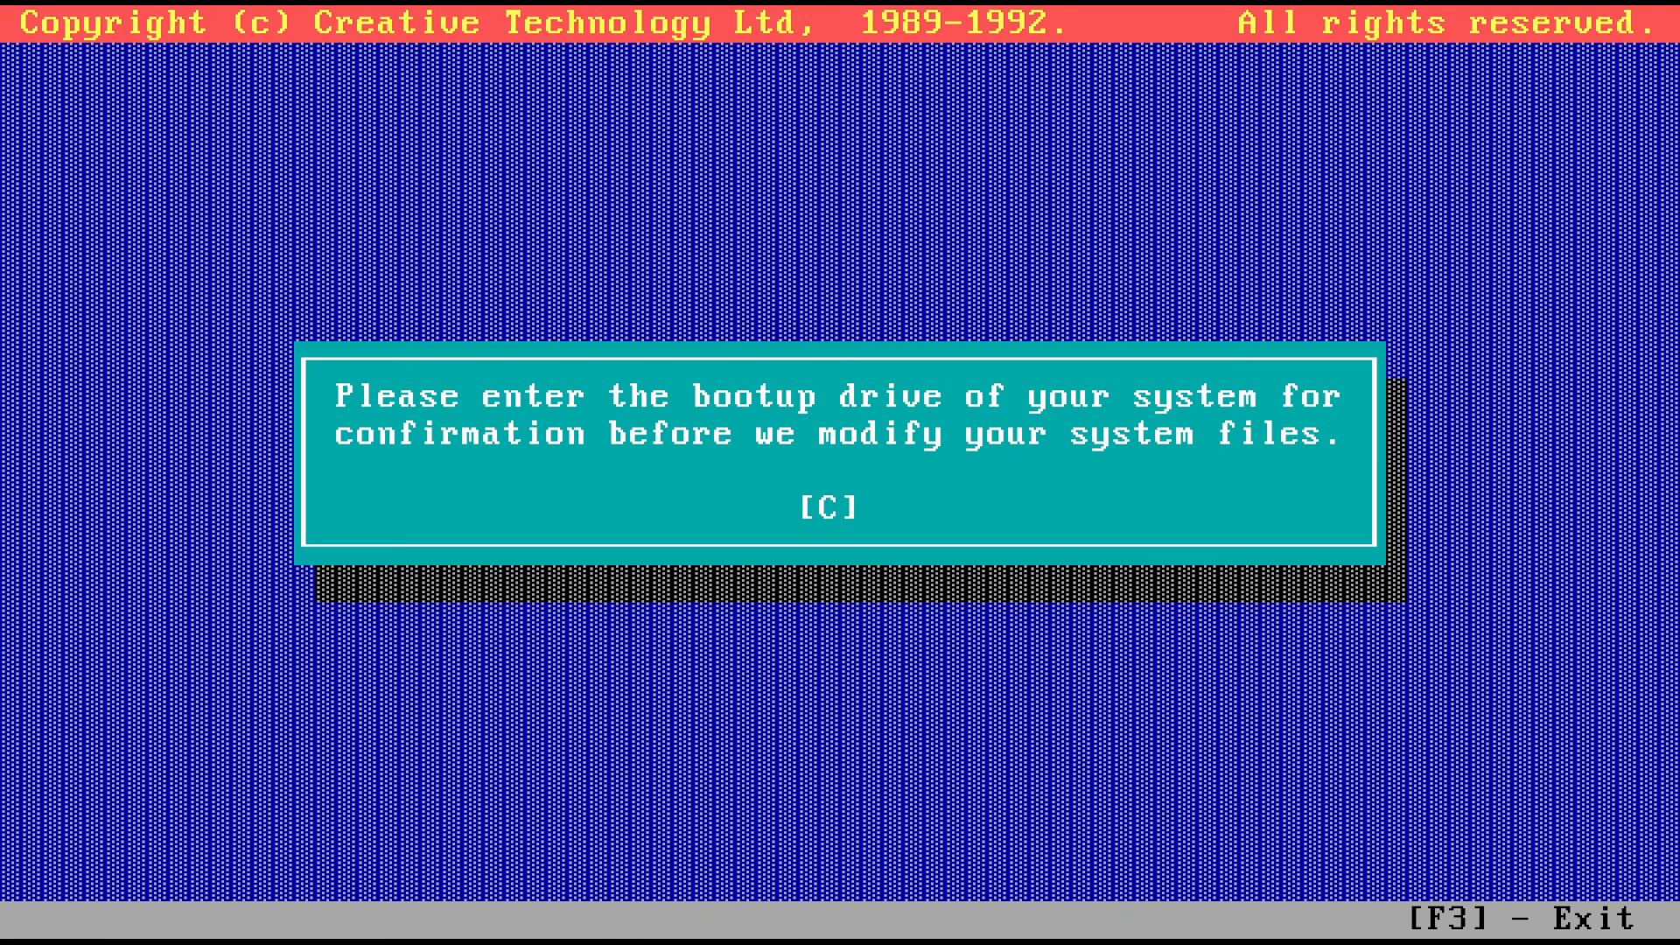
{"action": "key", "text": "Return"}
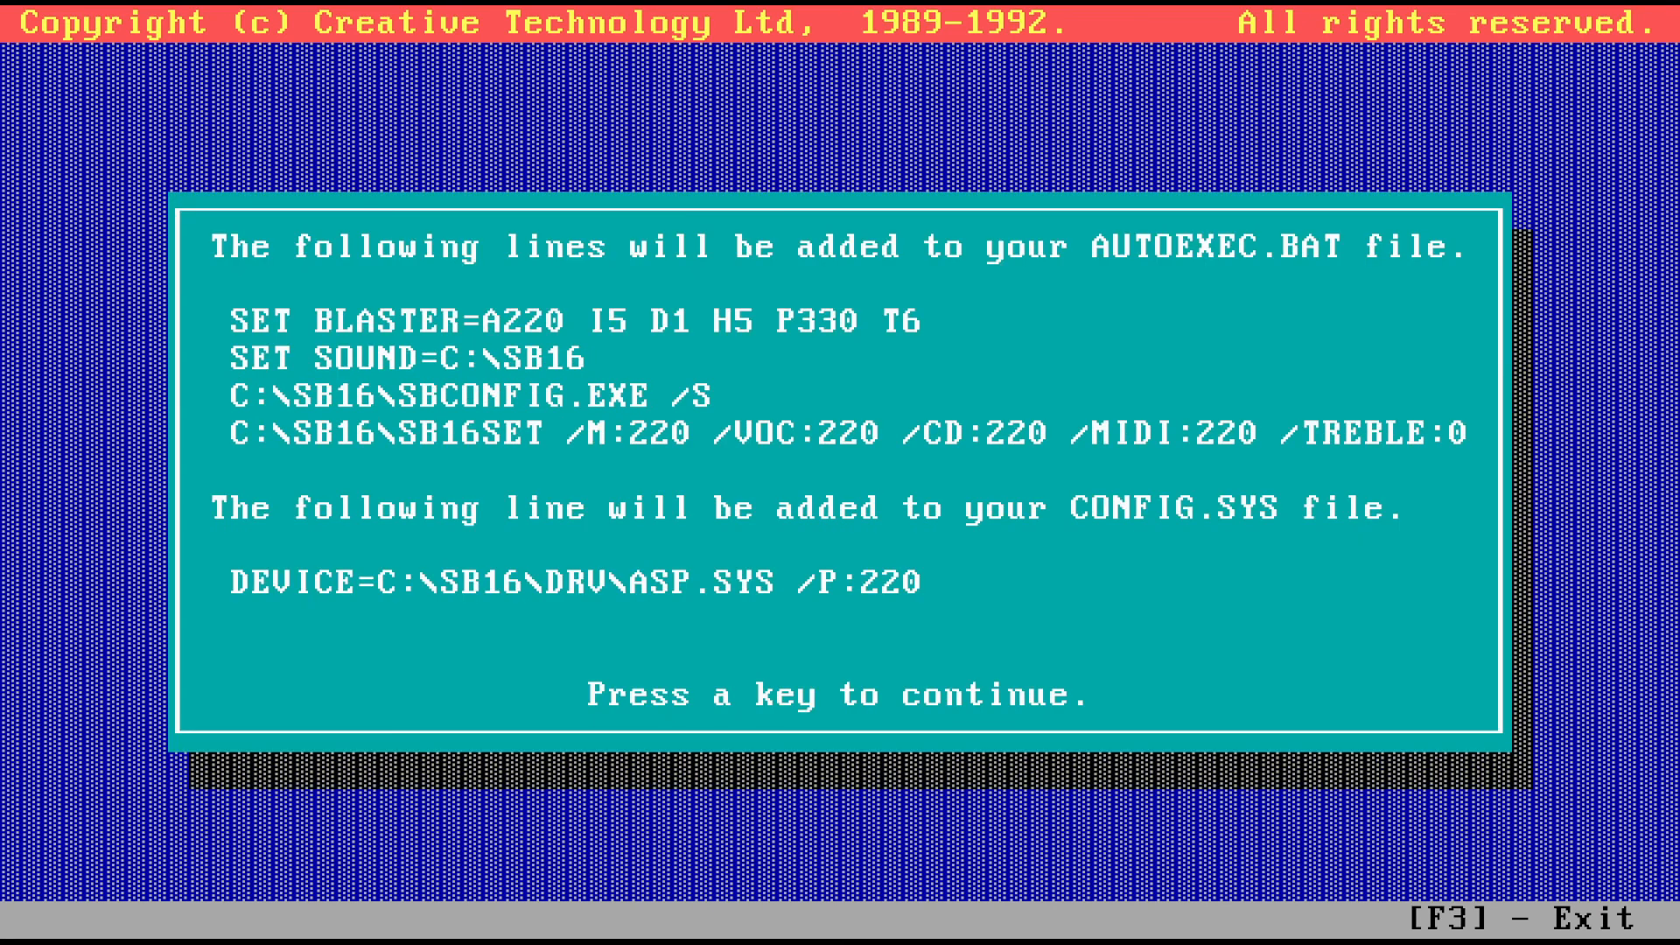
{"action": "key", "text": "Return"}
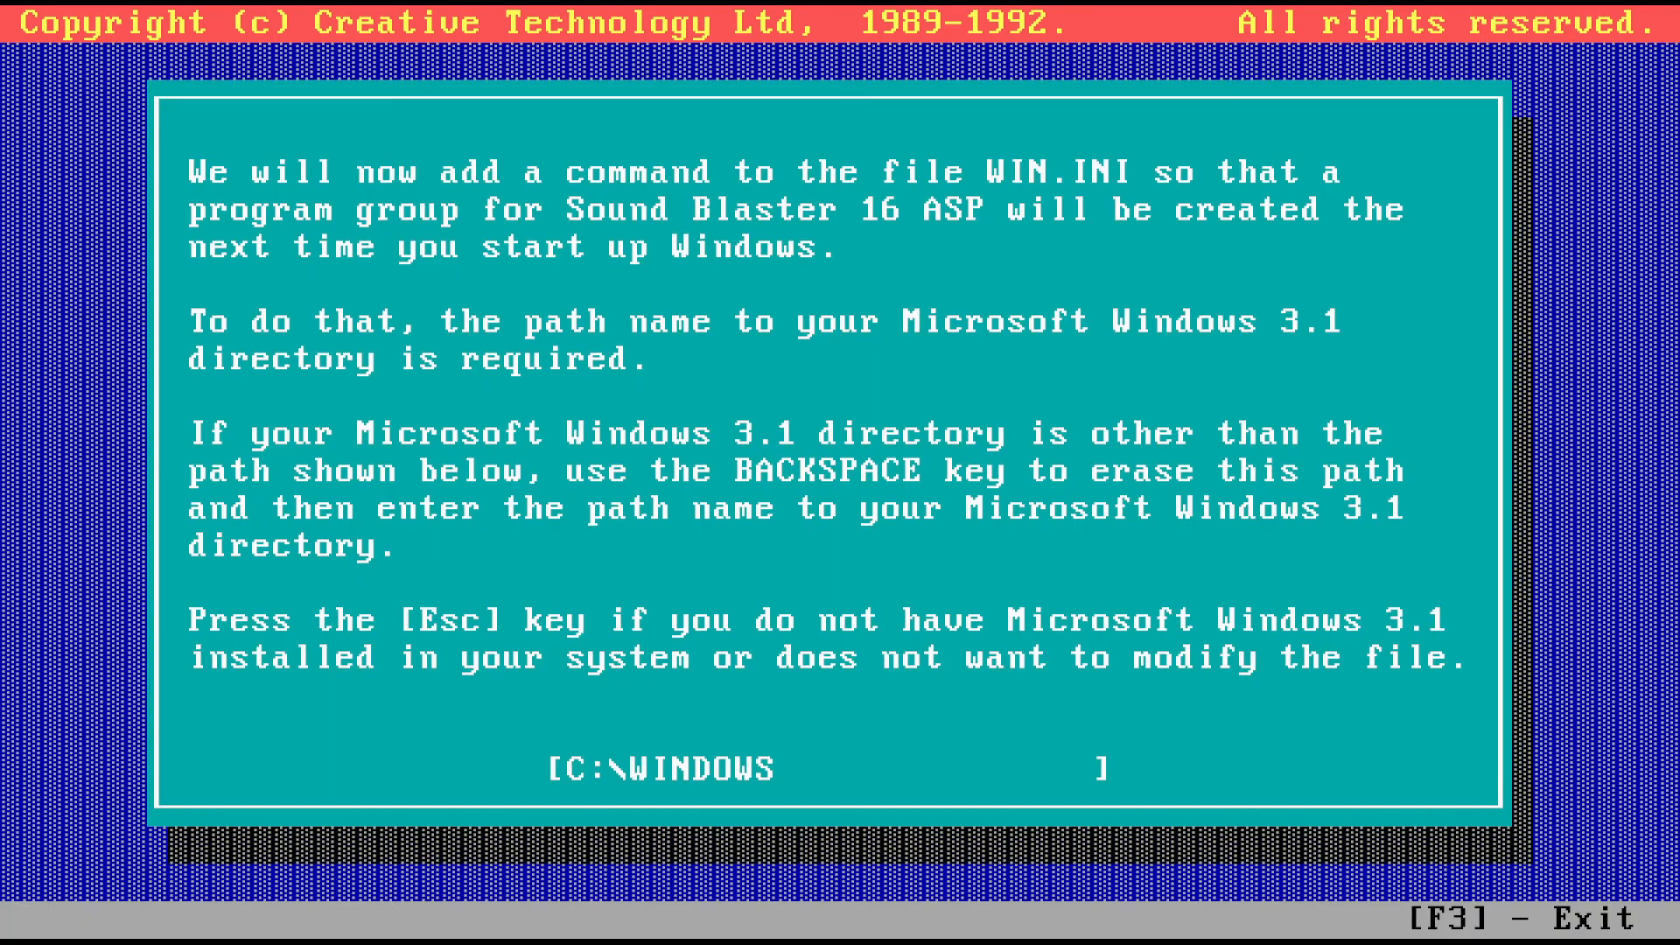
{"action": "key", "text": "Return"}
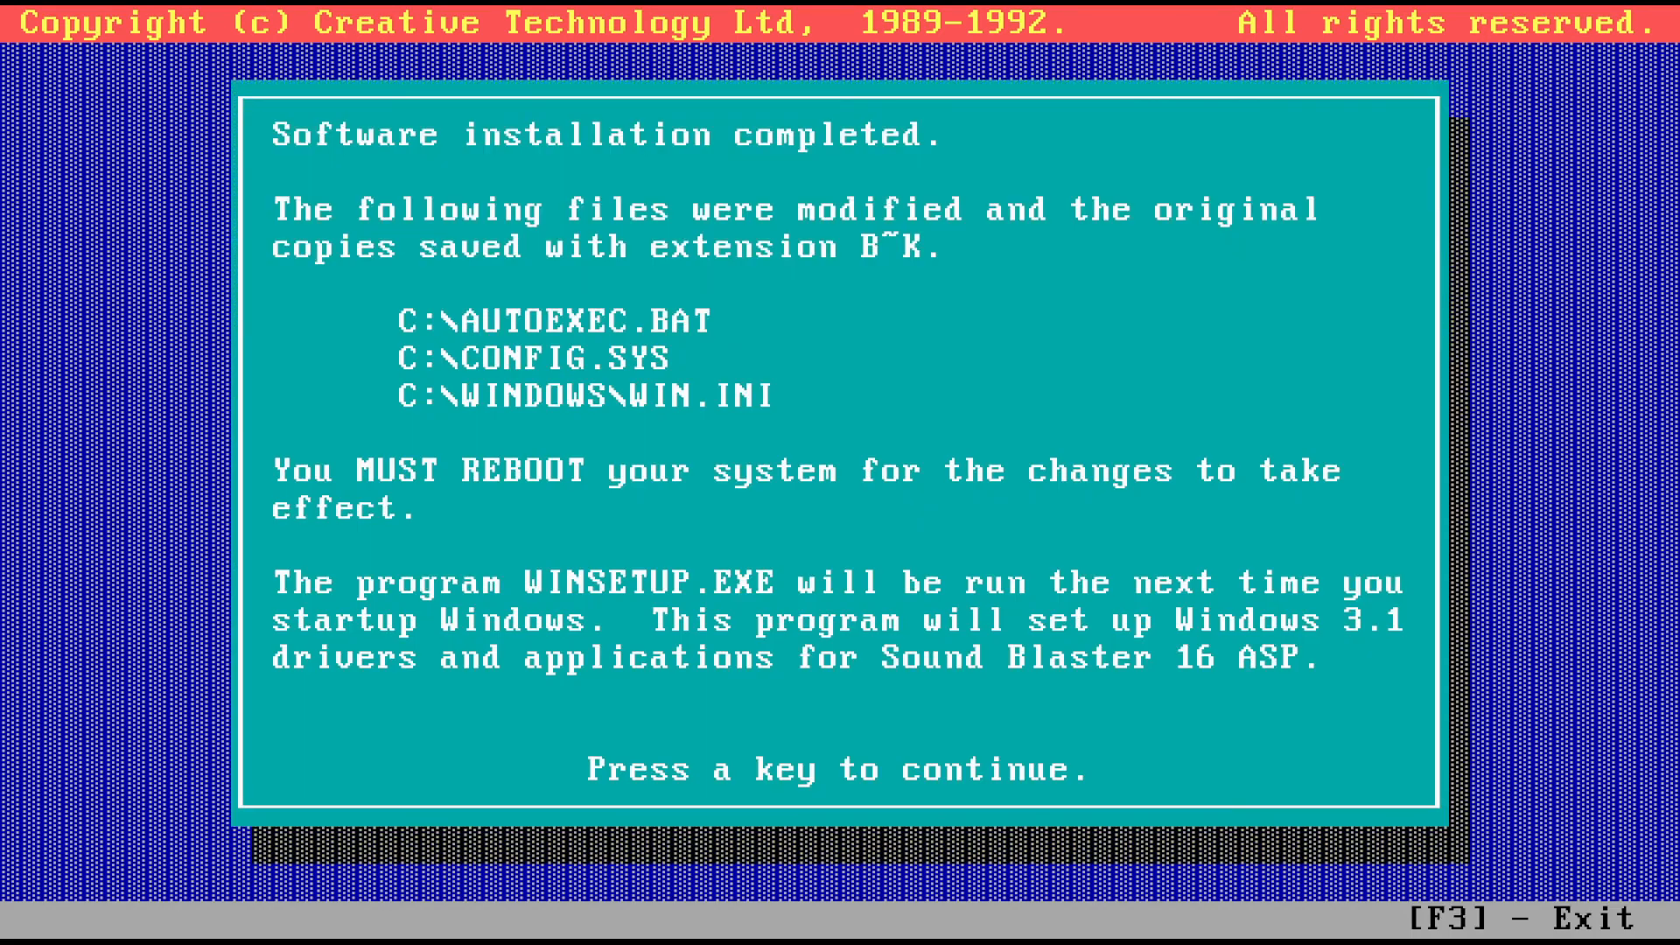
{"action": "key", "text": "Return"}
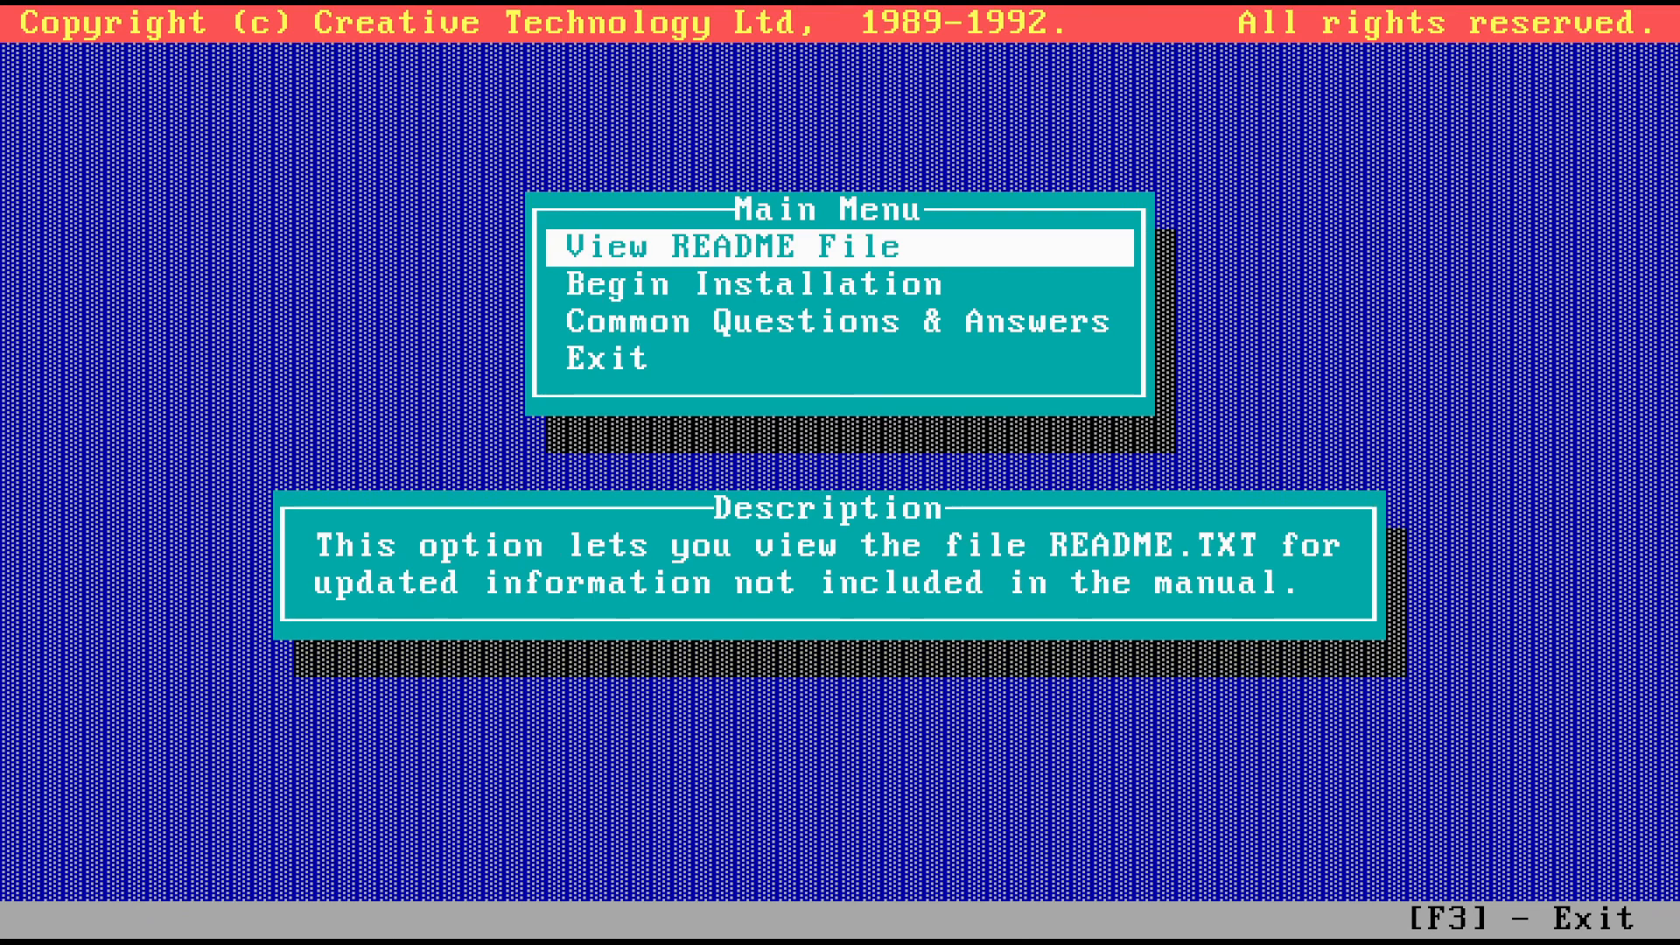
{"action": "key", "text": "Down"}
{"action": "key", "text": "Down"}
{"action": "key", "text": "Down"}
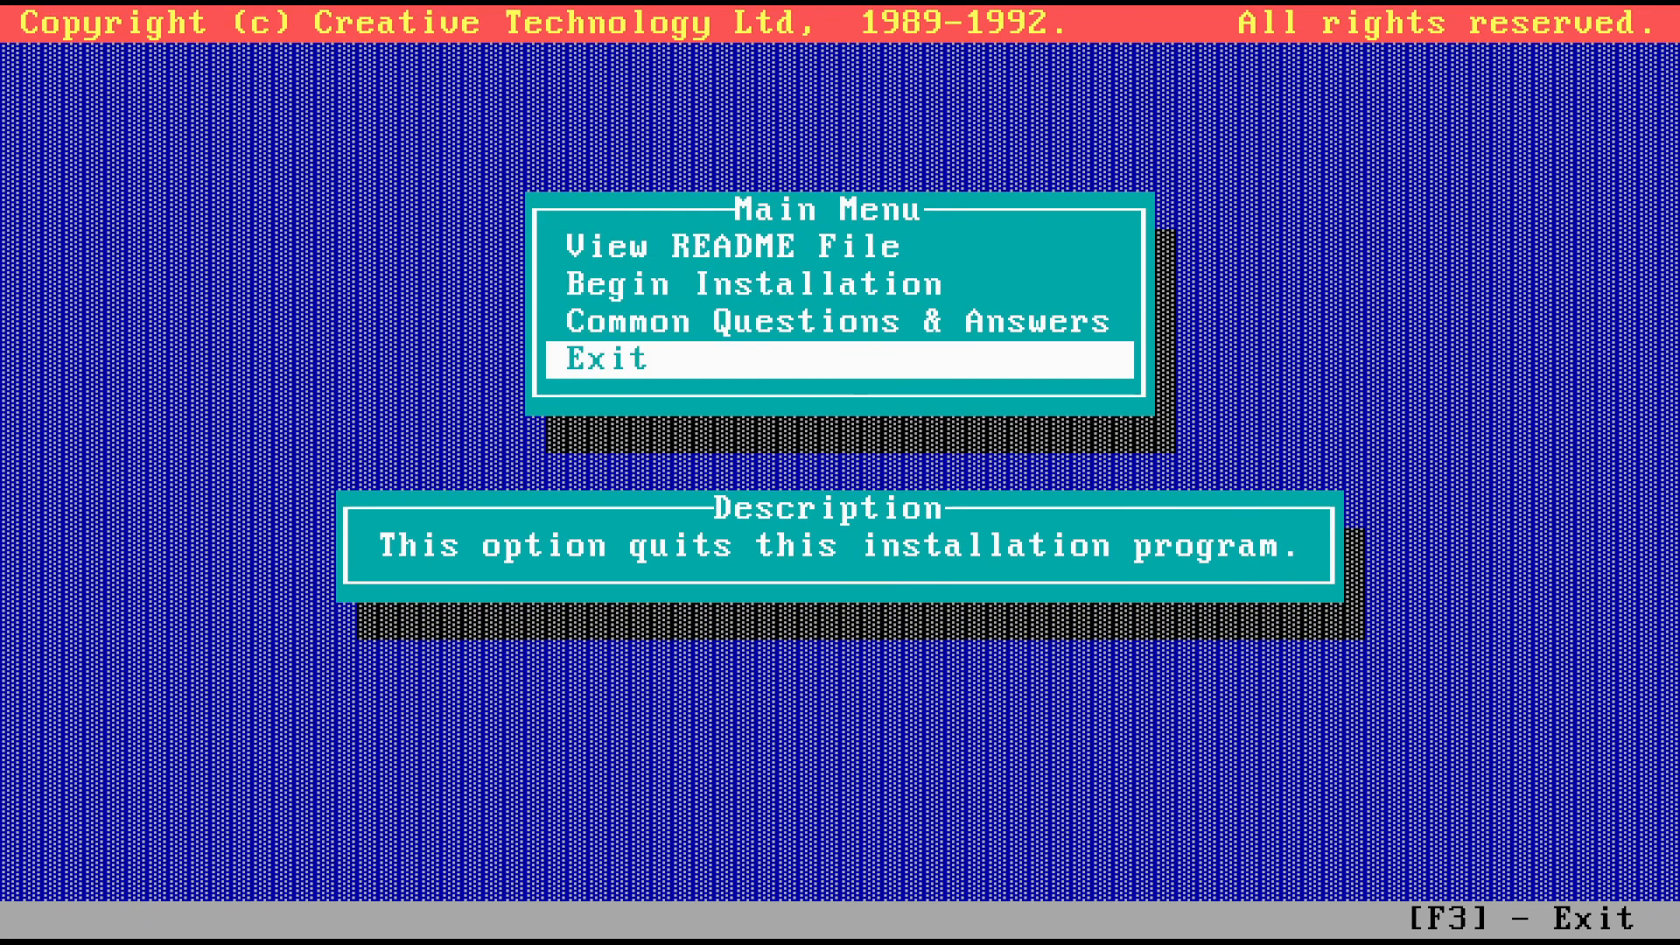
{"action": "key", "text": "Return"}
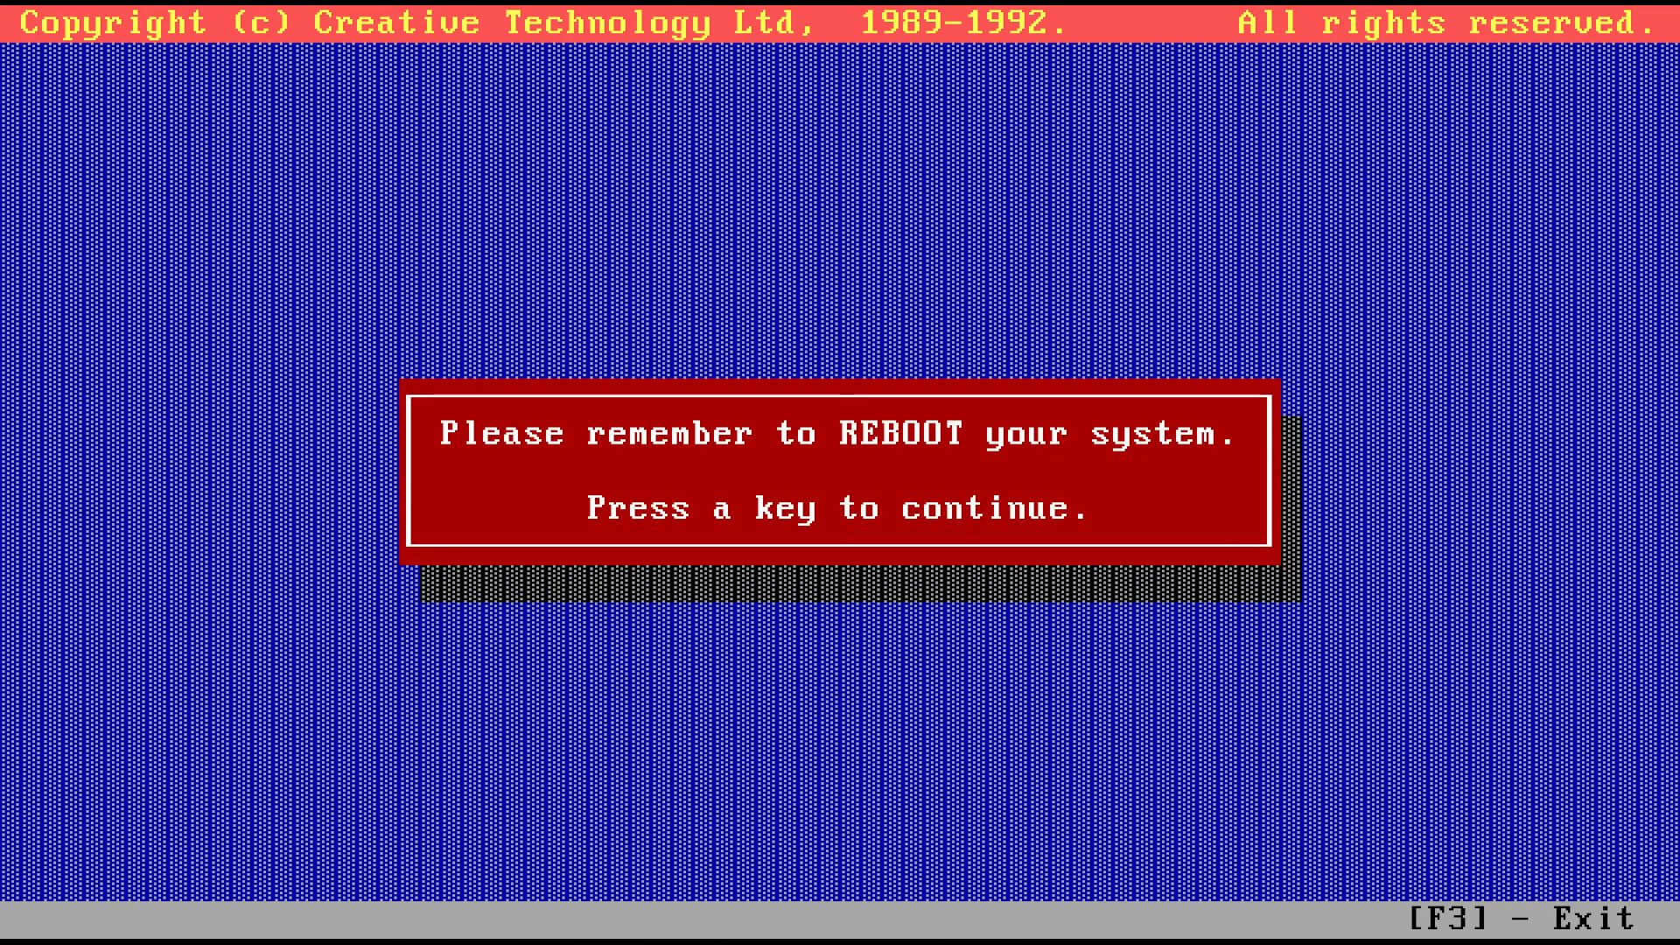
{"action": "key", "text": "Return"}
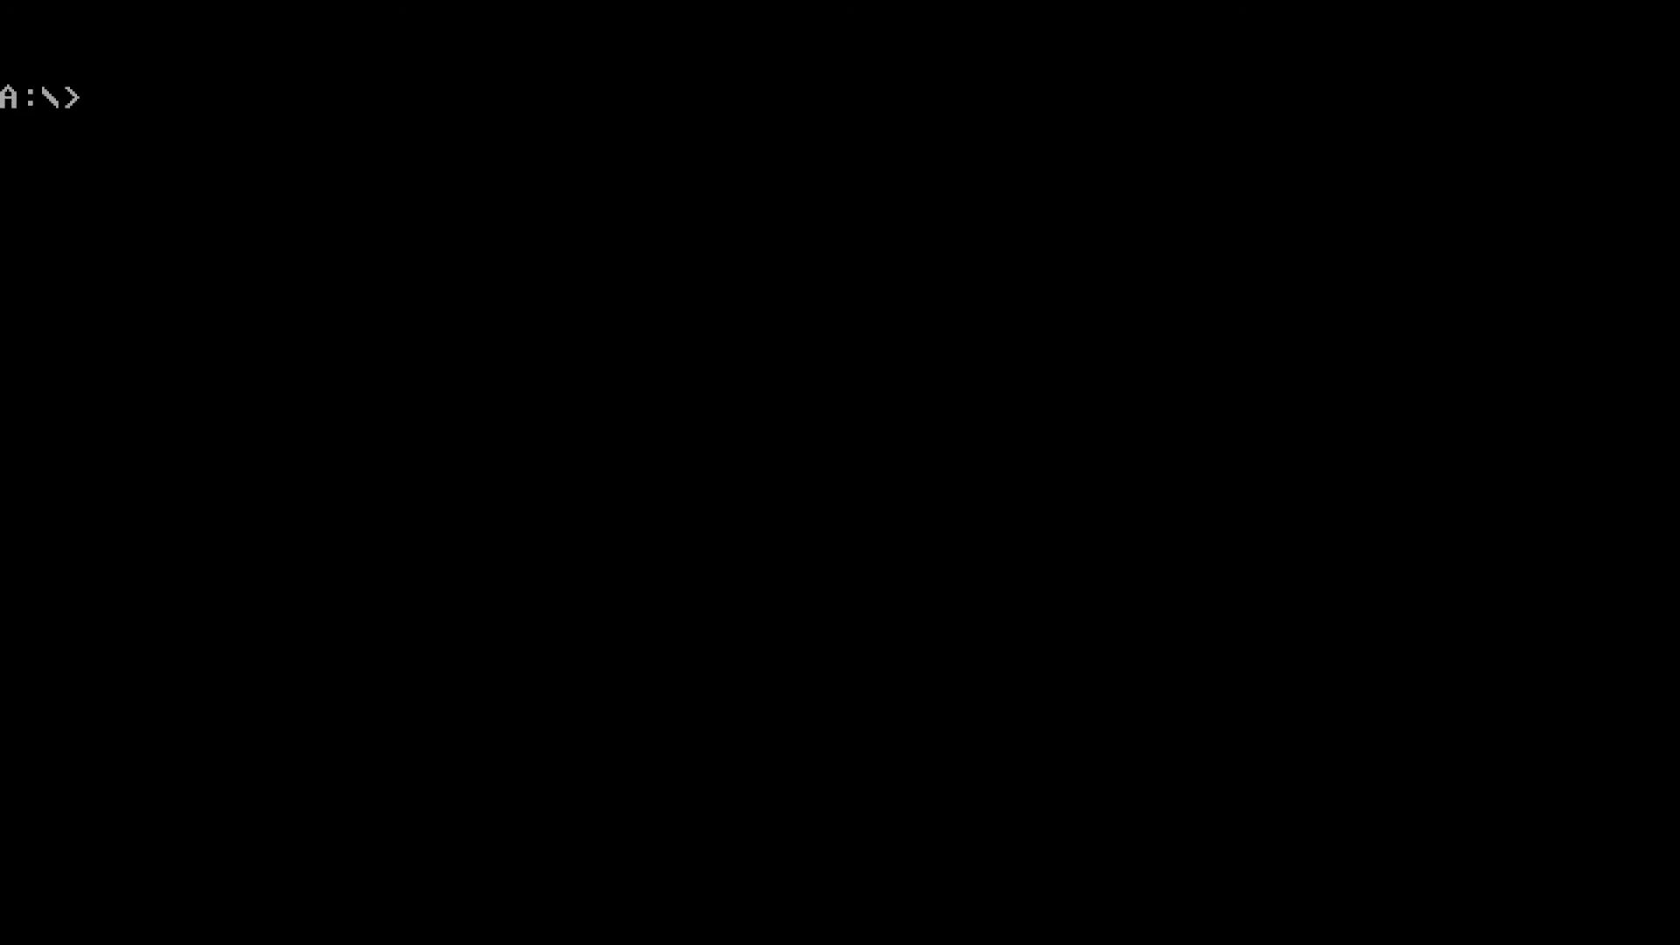
Reboot with Ctrl+Alt+Delete, start Windows with WIN and log on with the password
{"action": "key", "text": "ctrl+alt+Delete"}
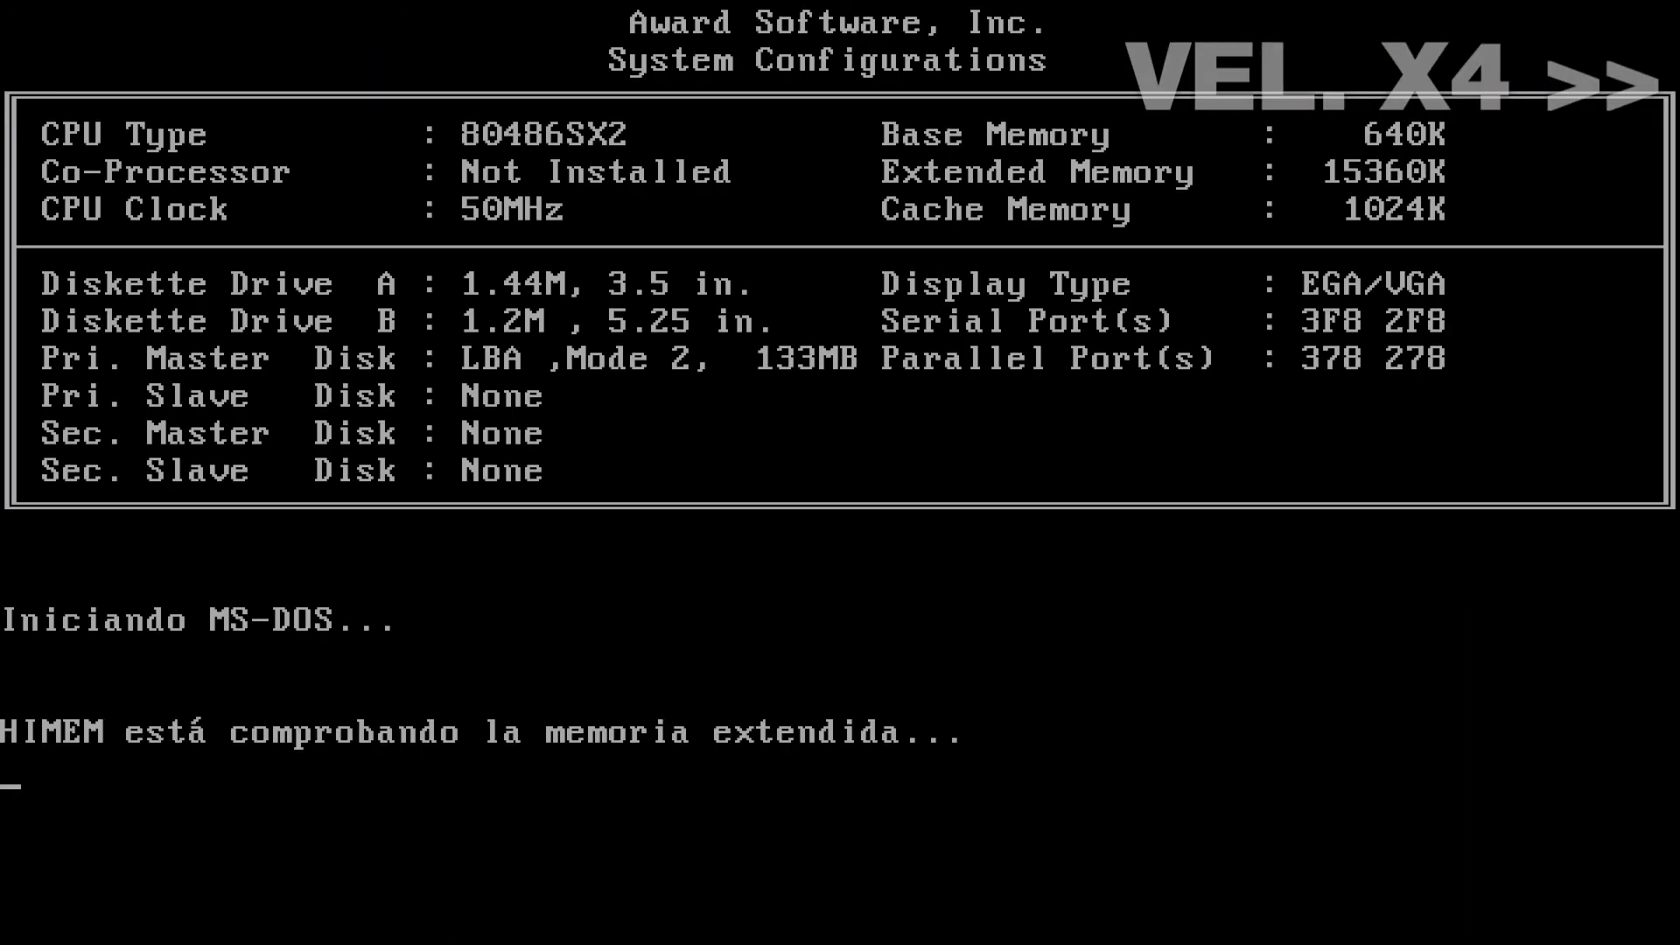
{"action": "type", "text": "win"}
{"action": "key", "text": "Return"}
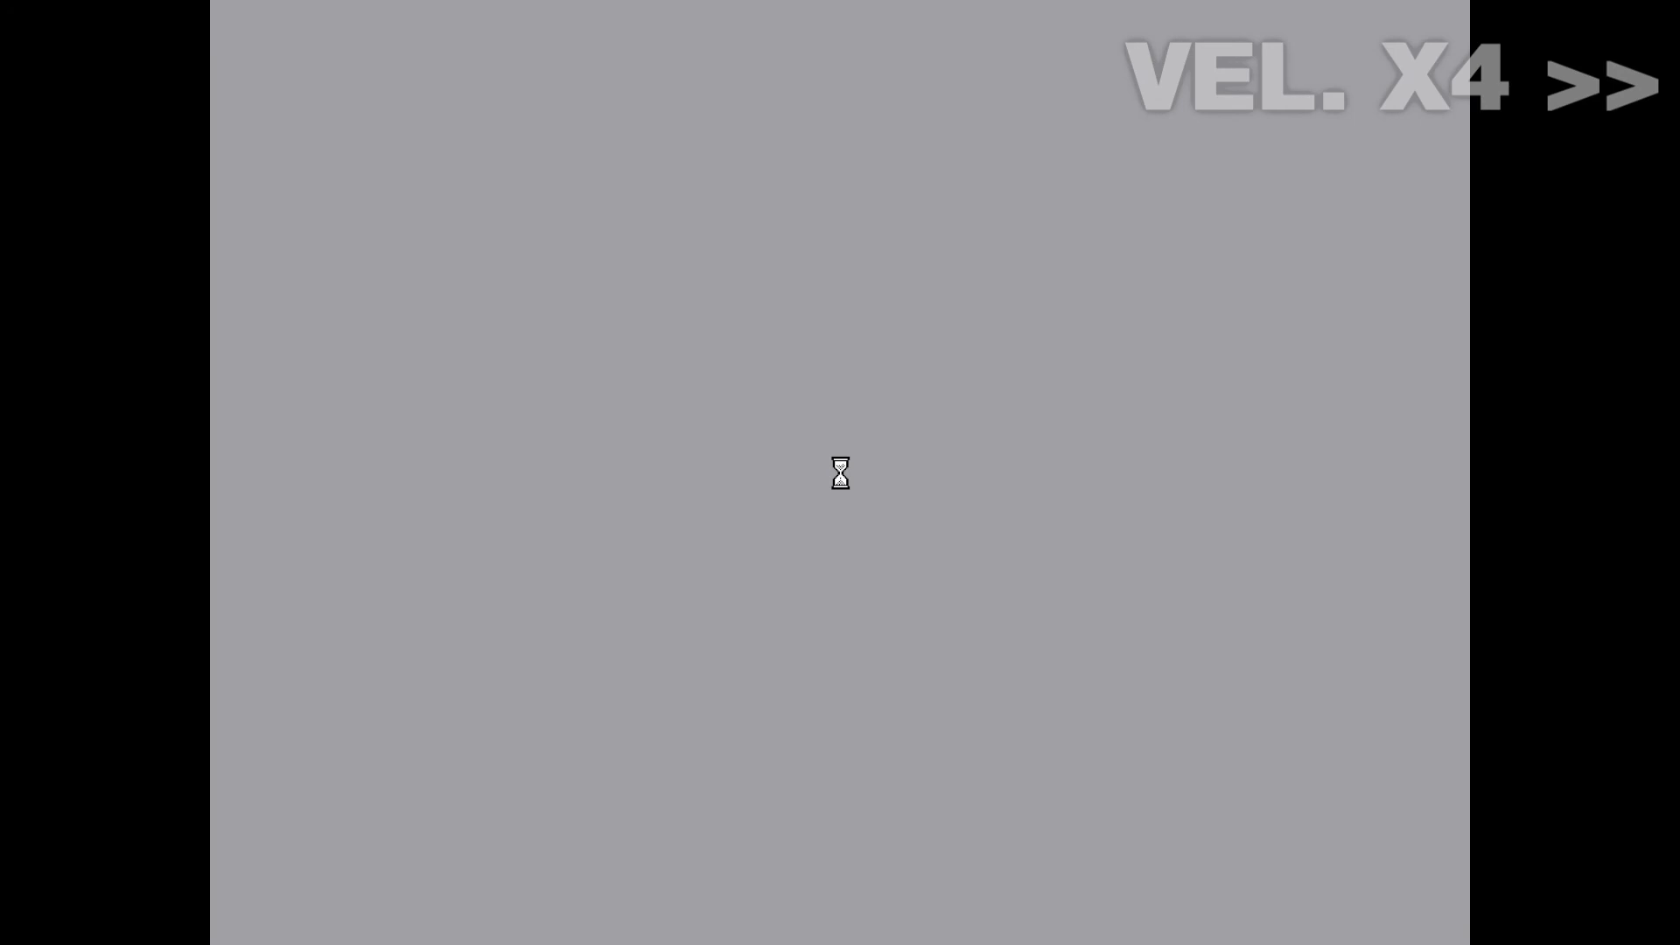
{"action": "type", "text": "****"}
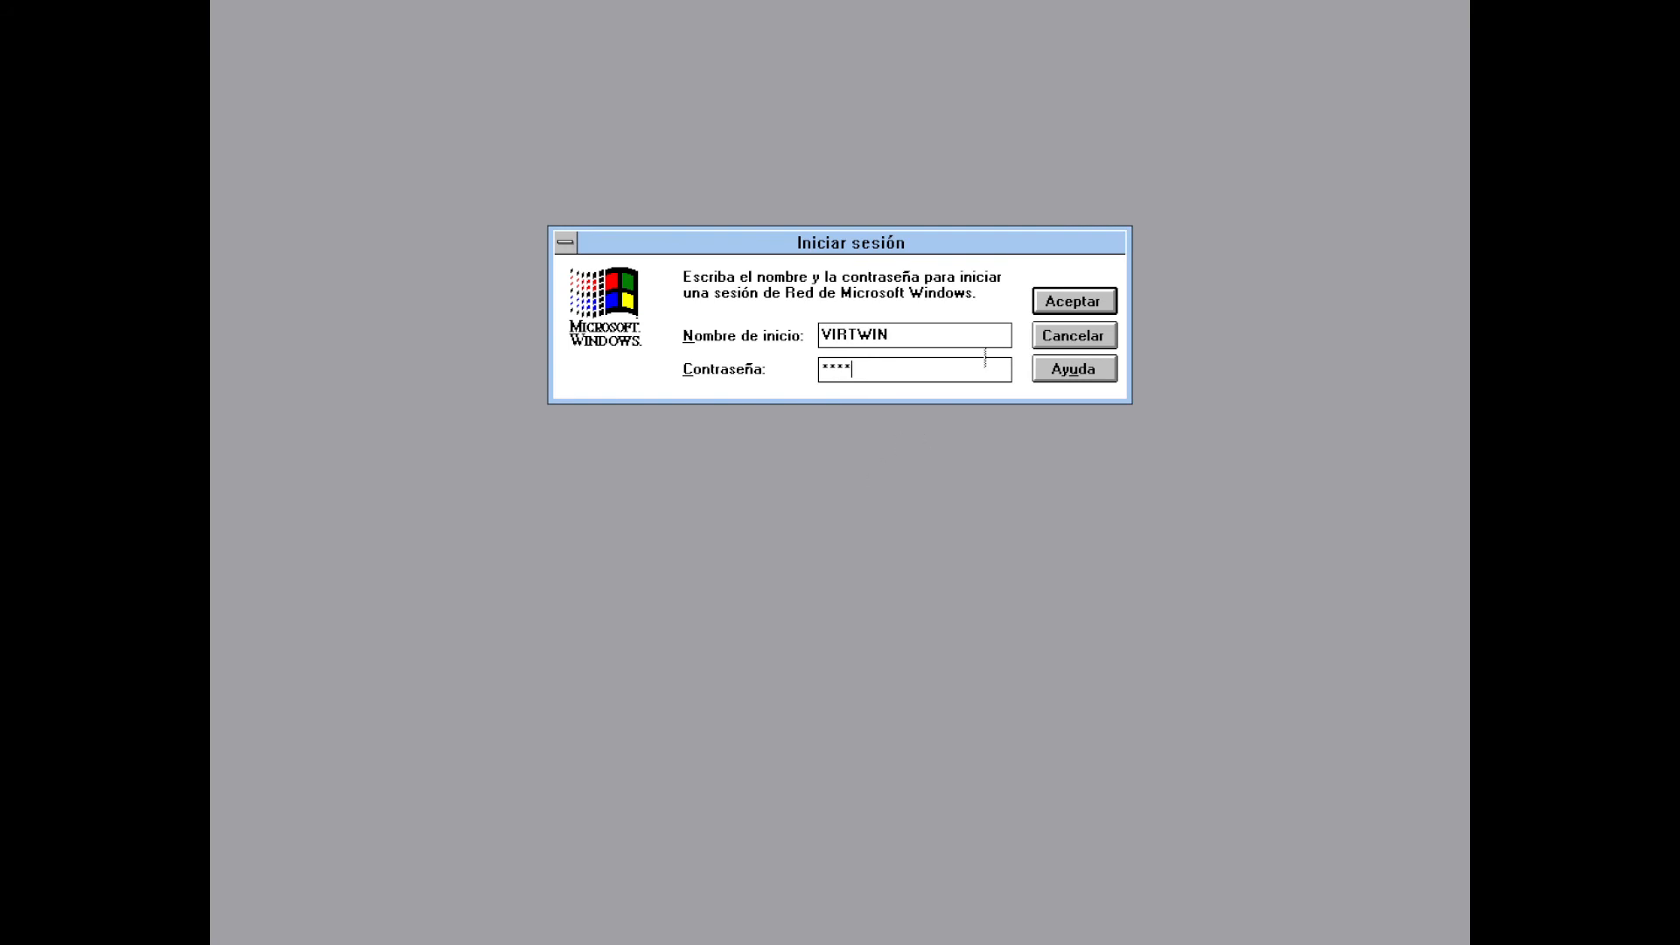
{"action": "left_click", "coordinate": [1074, 301]}
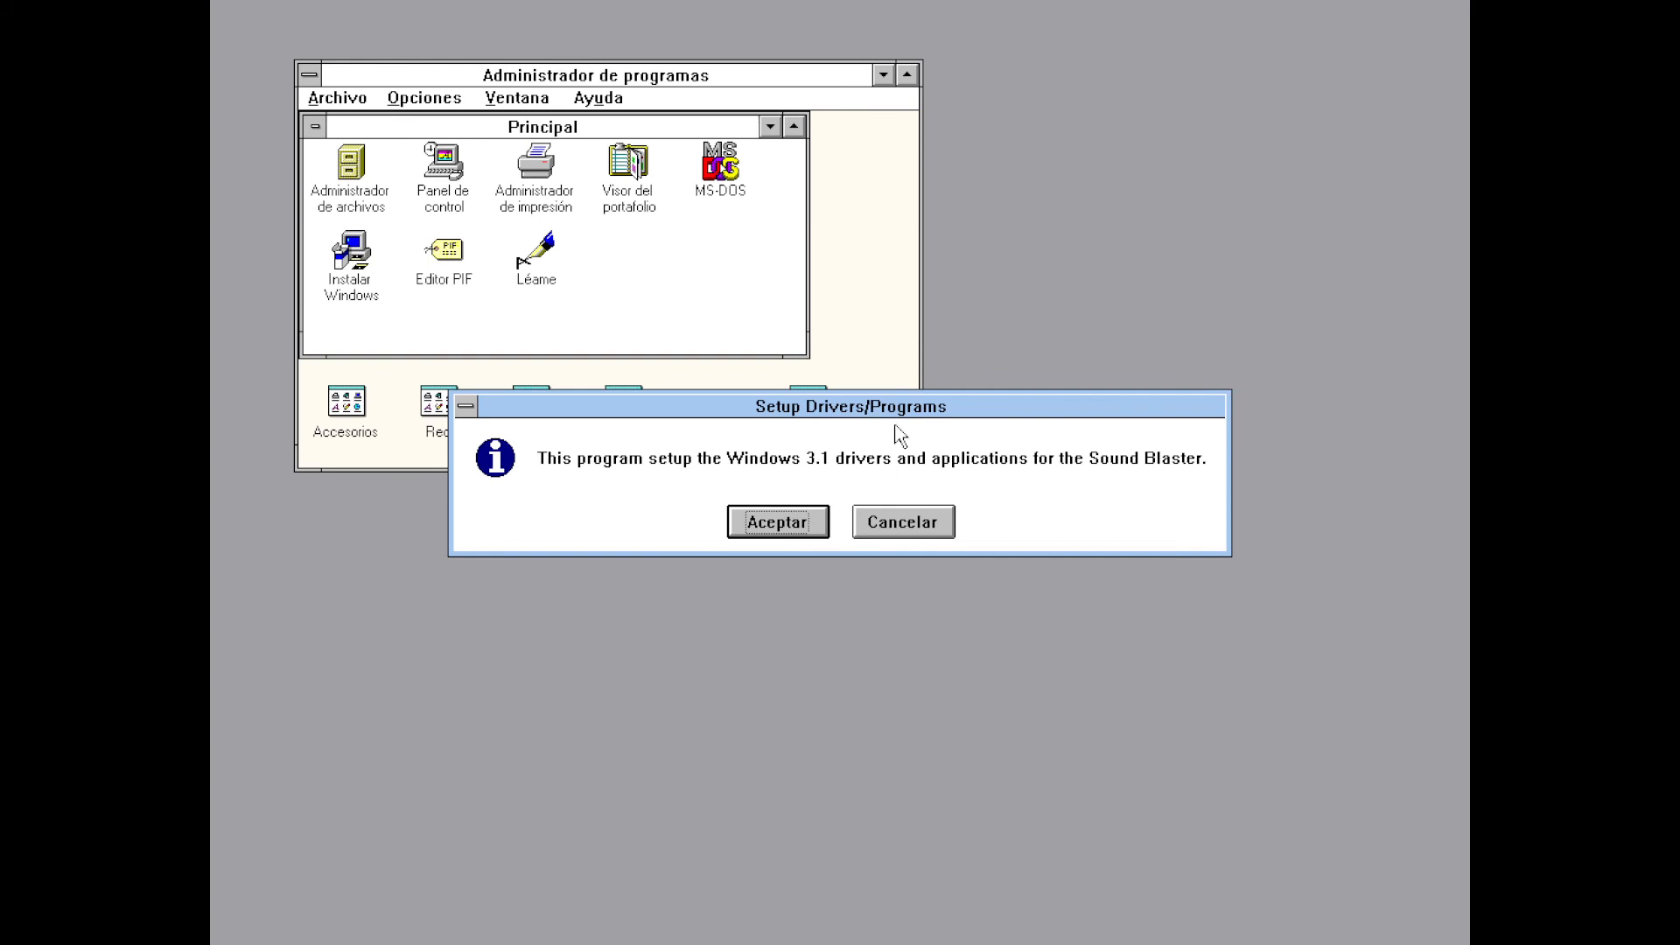
Accept the Sound Blaster driver and program setup, restart Windows and log back on with the password
{"action": "left_click", "coordinate": [796, 521]}
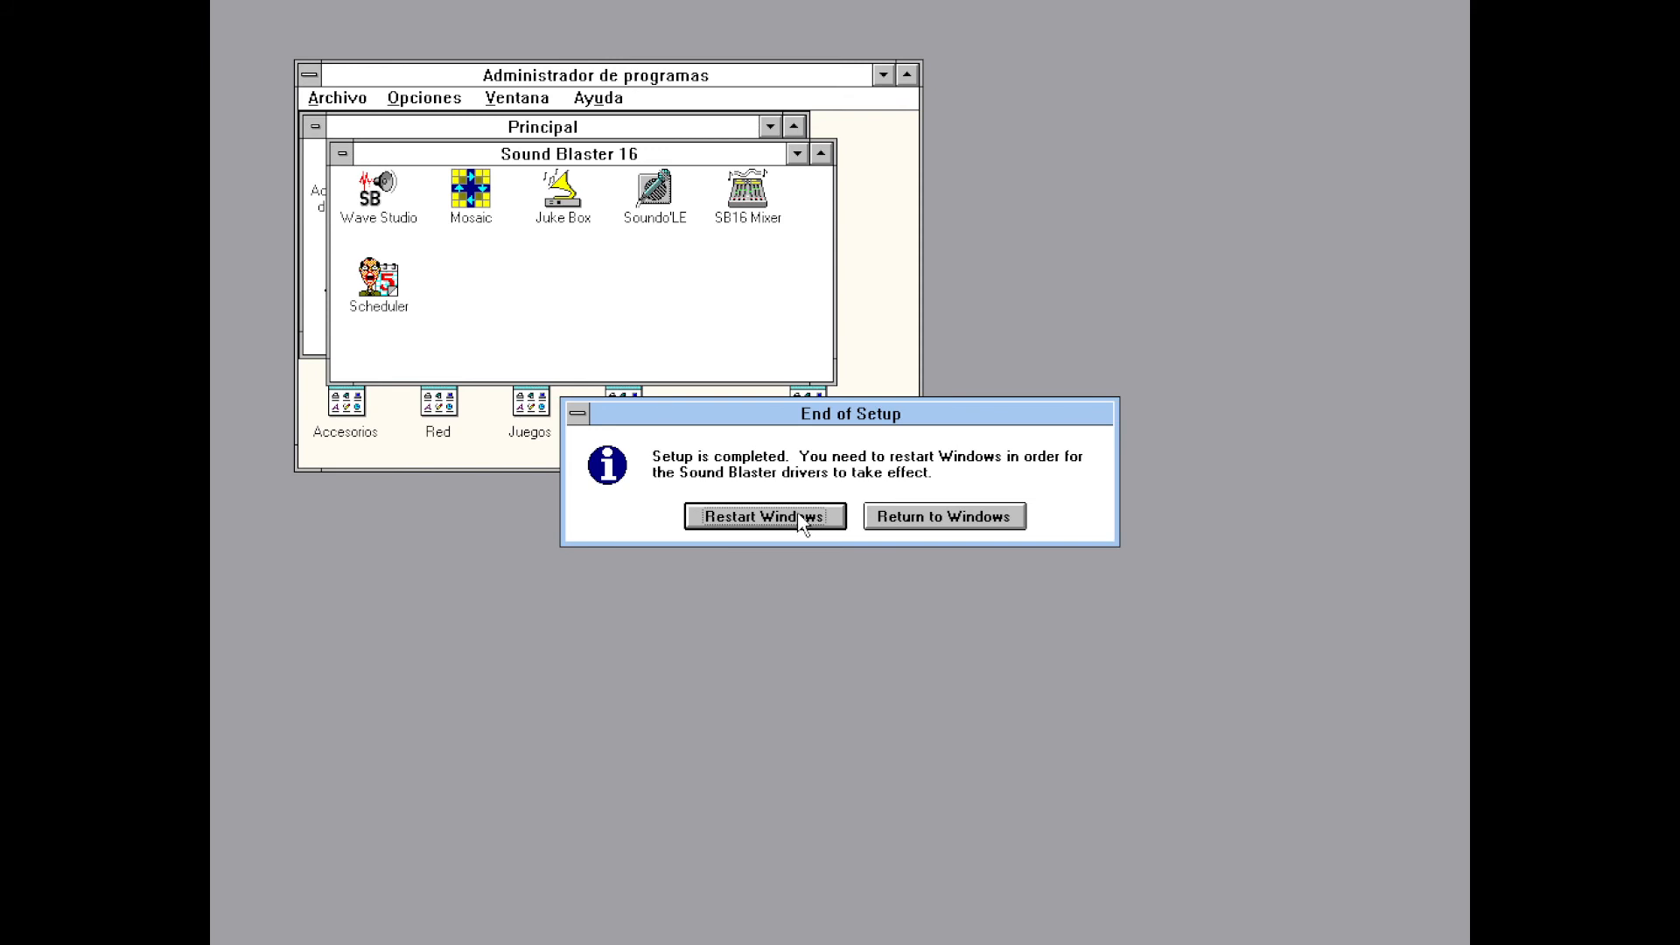
{"action": "left_click", "coordinate": [801, 518]}
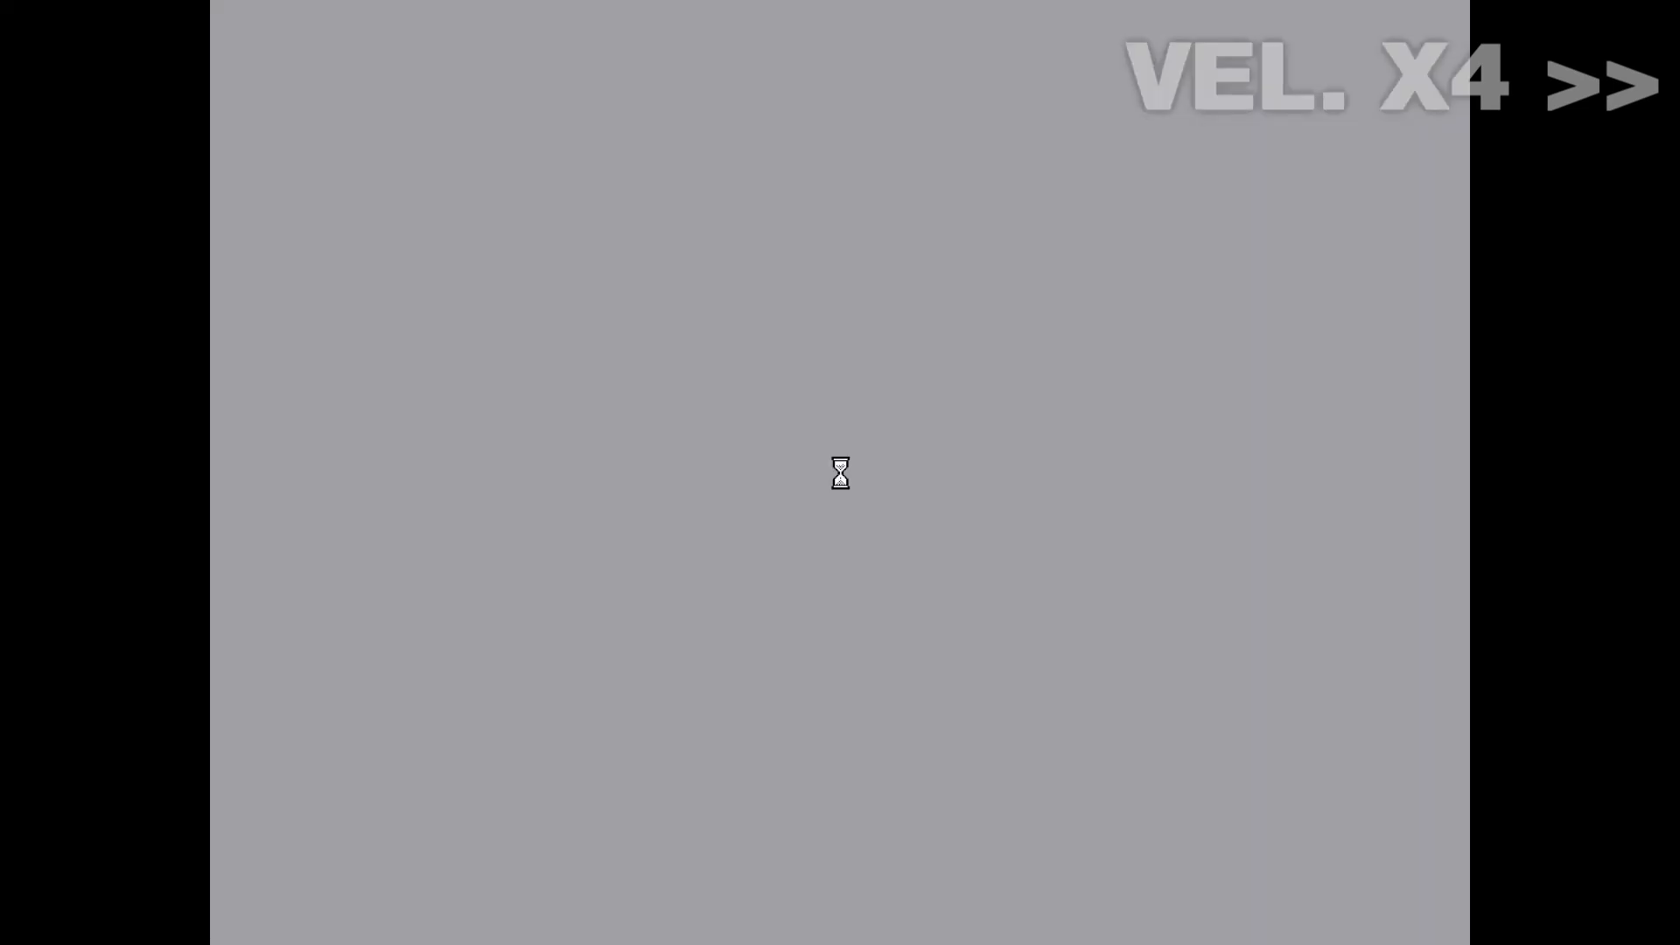
{"action": "type", "text": "****"}
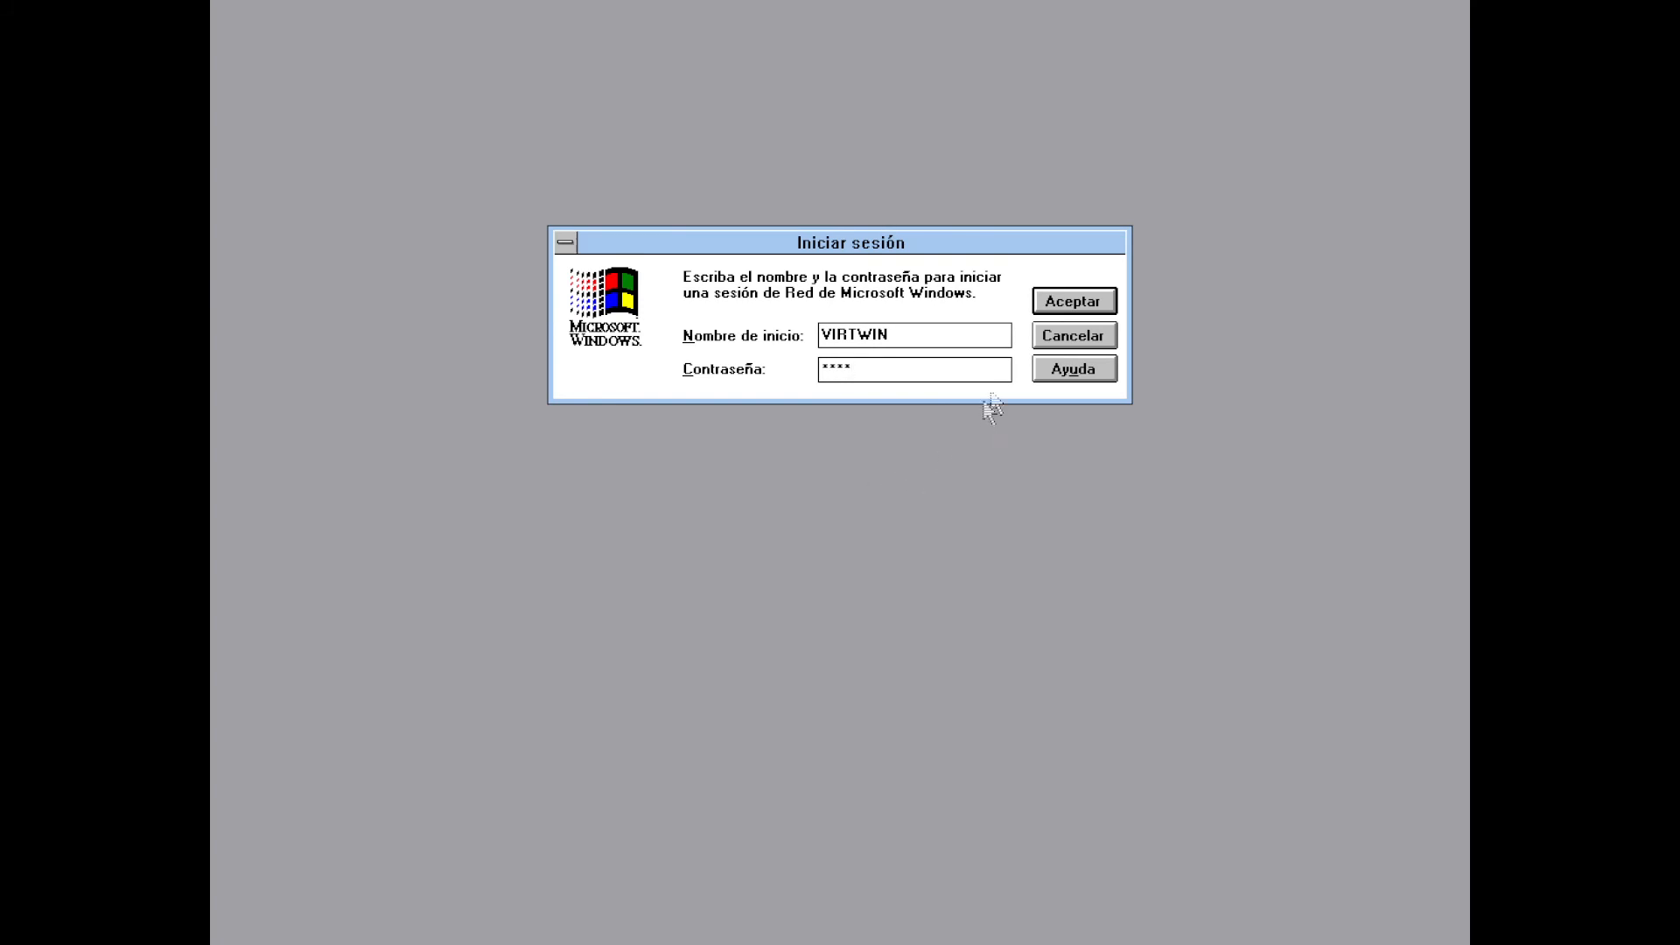
{"action": "left_click", "coordinate": [1047, 307]}
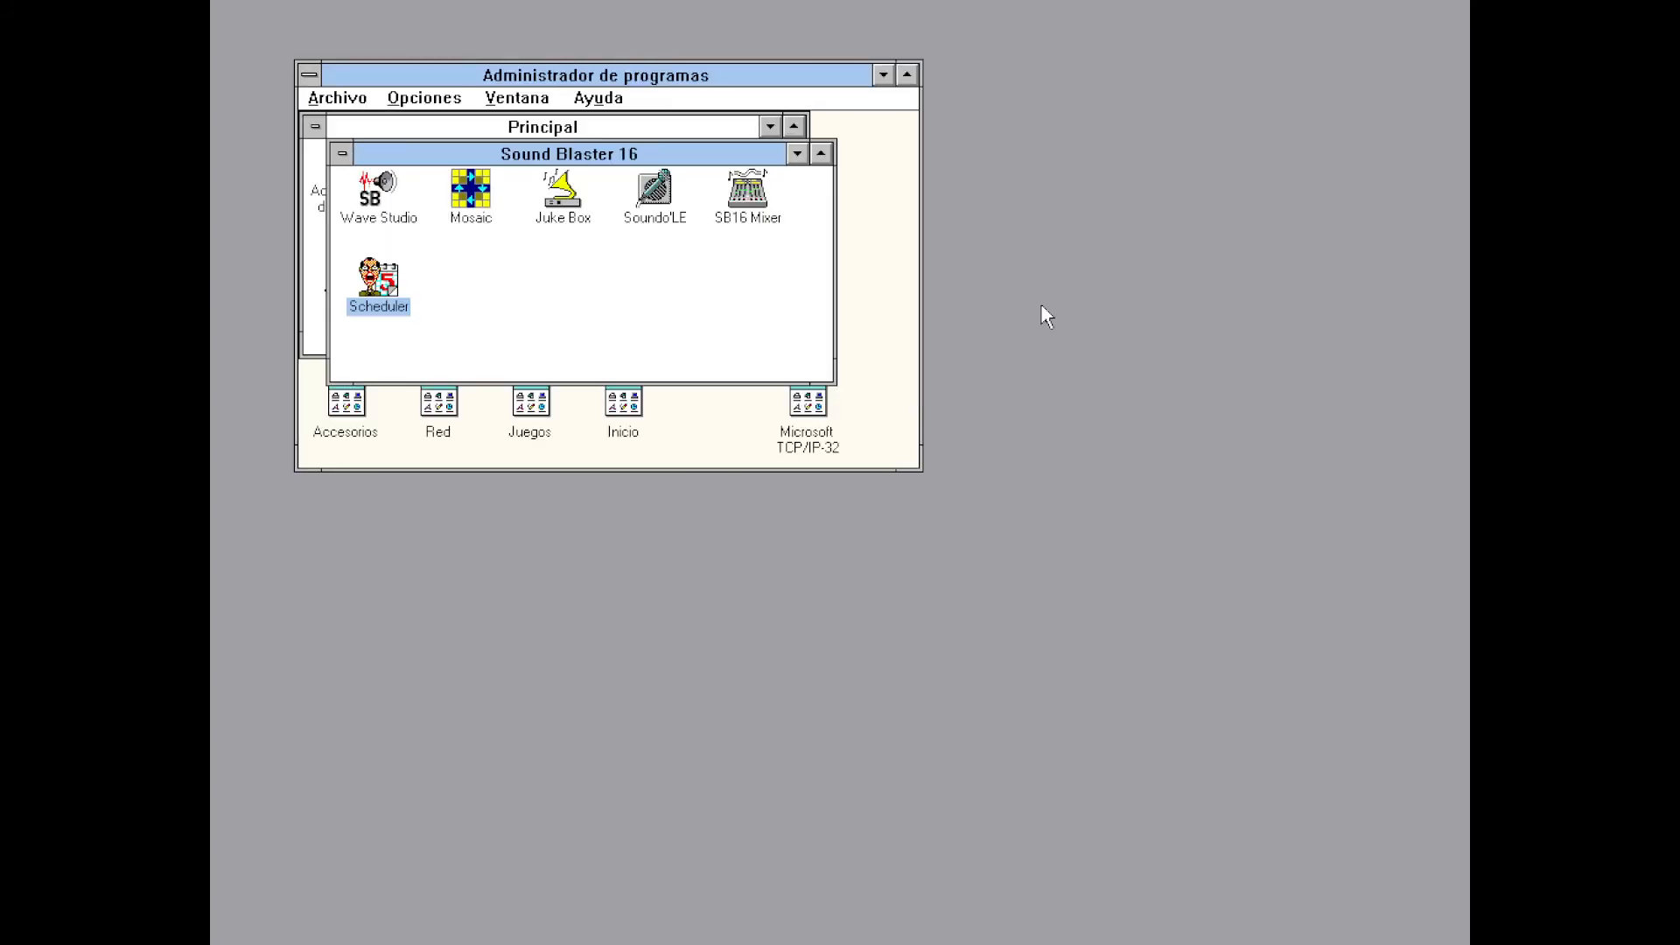
In SB16 Mixer, raise the master volume on both channels and set left and right gain to x8
{"action": "left_click", "coordinate": [753, 197]}
{"action": "double_click", "coordinate": [753, 197]}
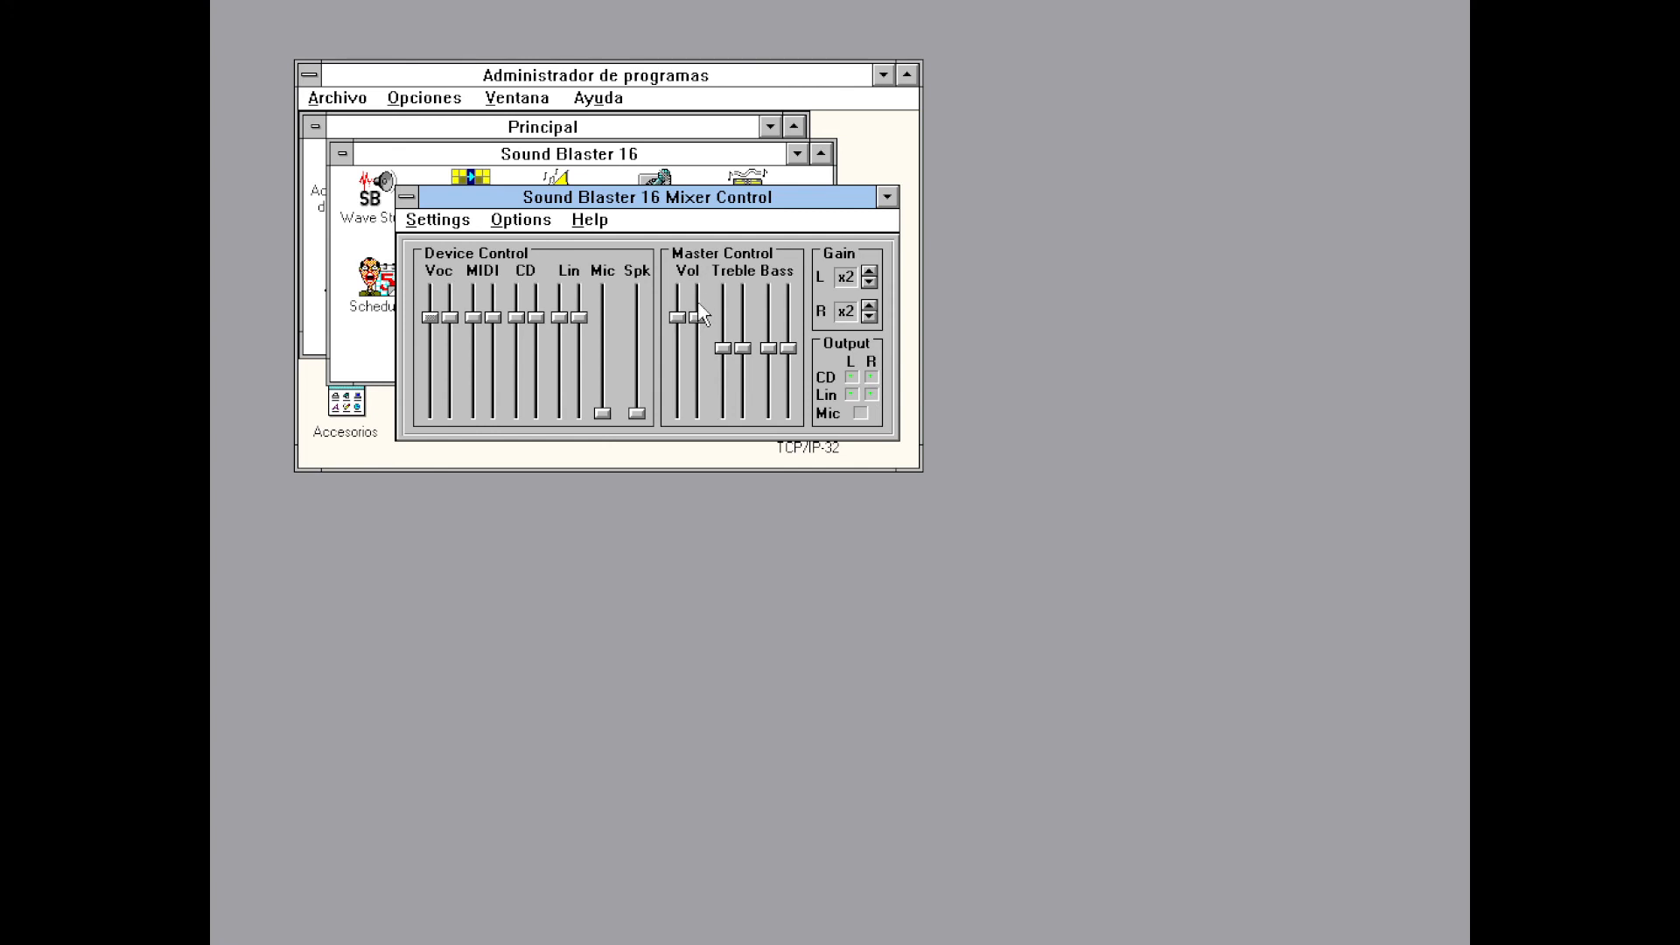
{"action": "left_click", "coordinate": [699, 313]}
{"action": "left_click_drag", "start_coordinate": [700, 316], "coordinate": [701, 280]}
{"action": "left_click", "coordinate": [868, 272]}
{"action": "left_click", "coordinate": [868, 306]}
Exit the mixer, minimize the Sound Blaster 16 and Principal groups, and launch Transmisor de medios from Accesorios
{"action": "left_click", "coordinate": [436, 224]}
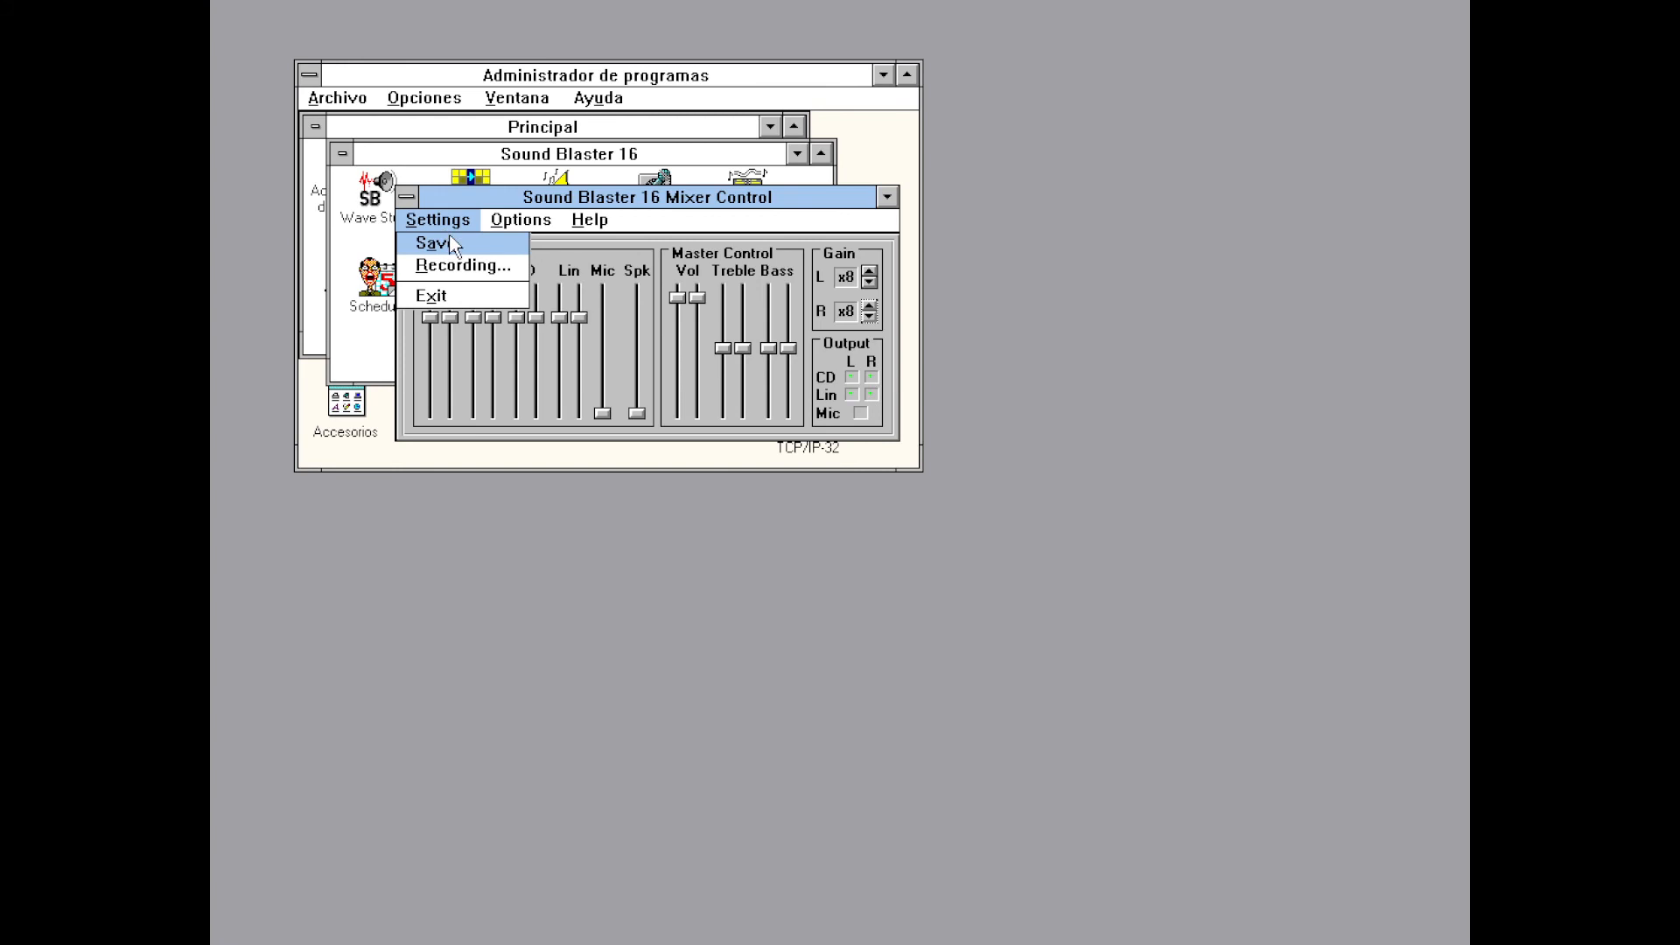
{"action": "left_click", "coordinate": [448, 238]}
{"action": "left_click", "coordinate": [442, 224]}
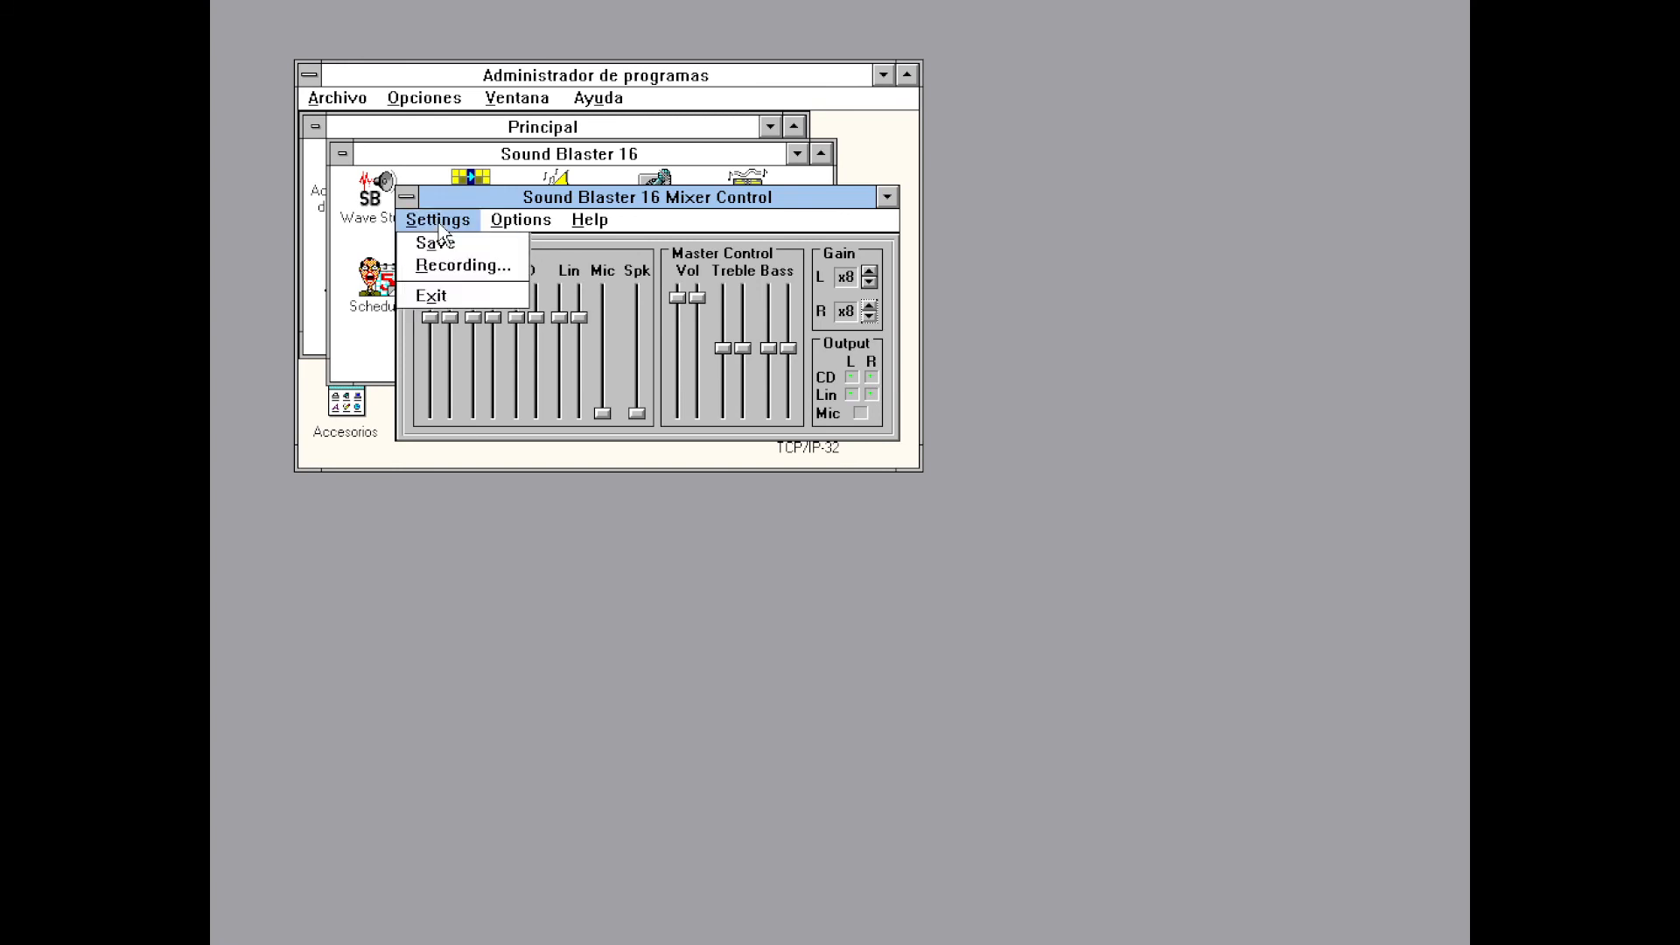
{"action": "left_click", "coordinate": [446, 296]}
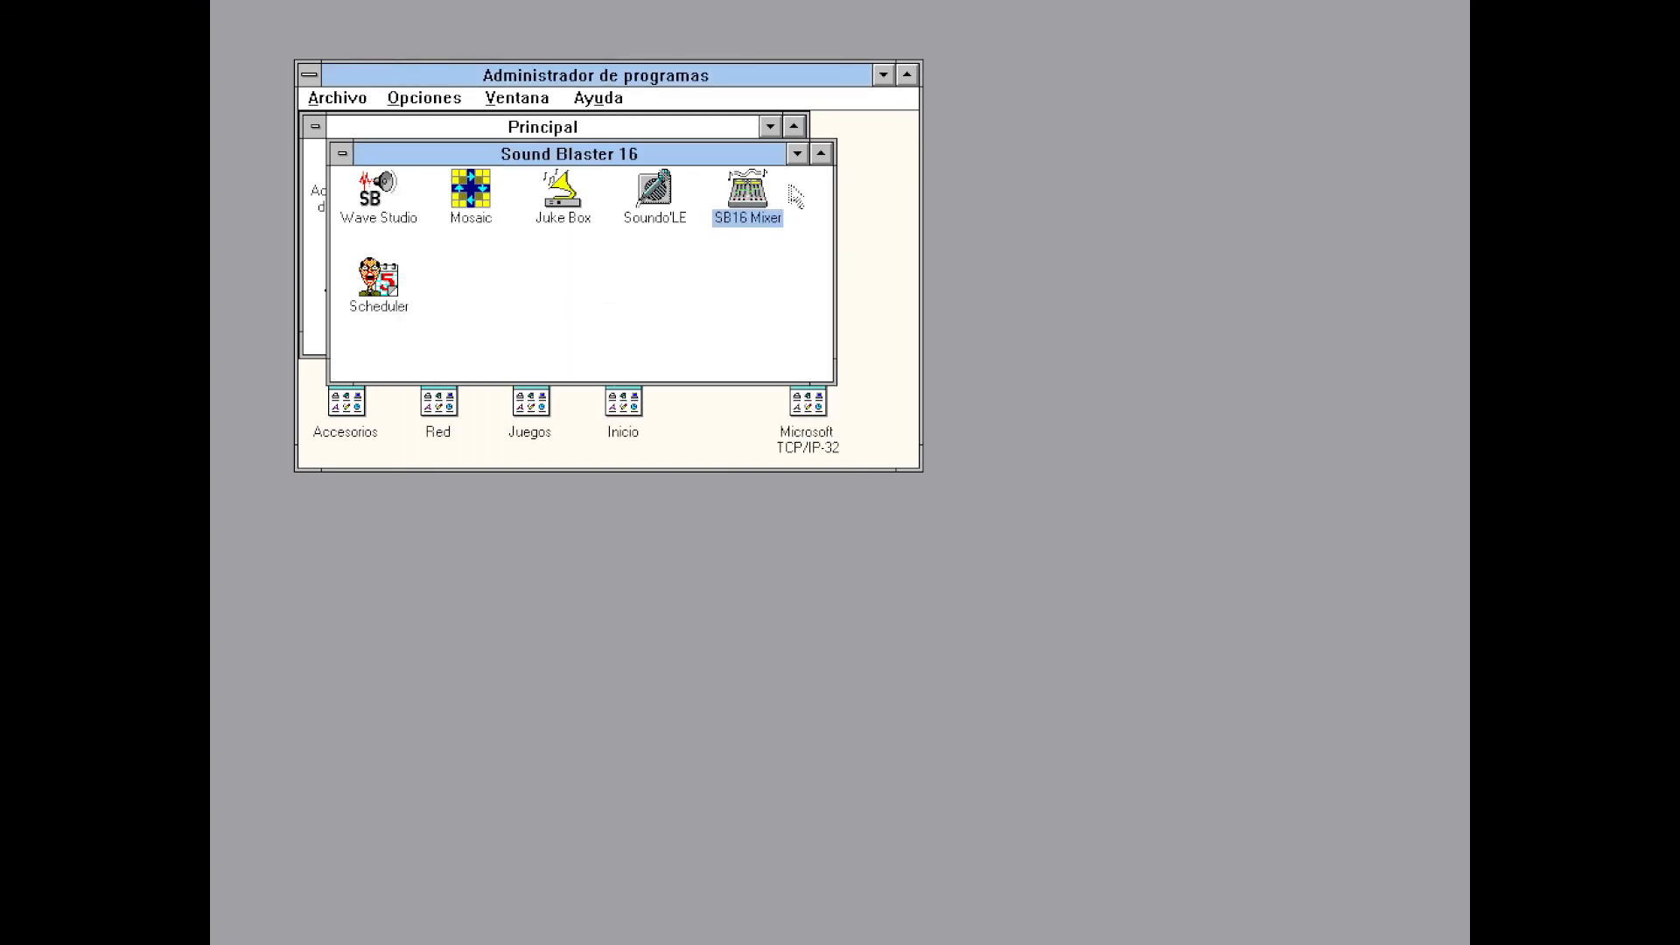
{"action": "left_click", "coordinate": [796, 154]}
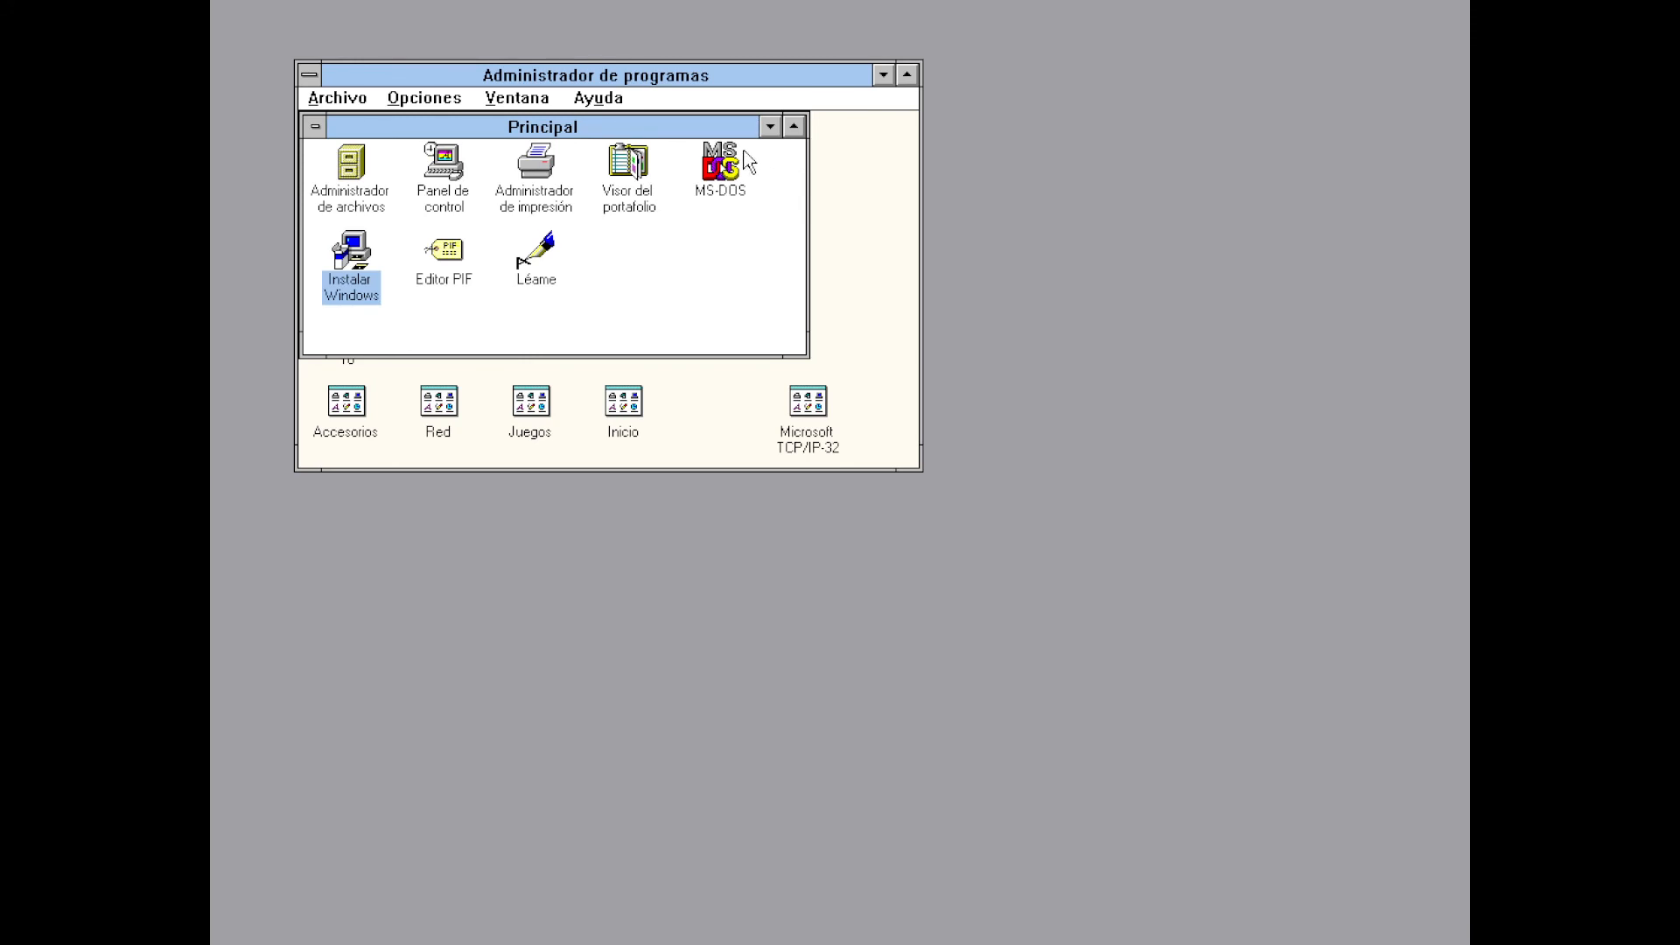
{"action": "left_click", "coordinate": [769, 128]}
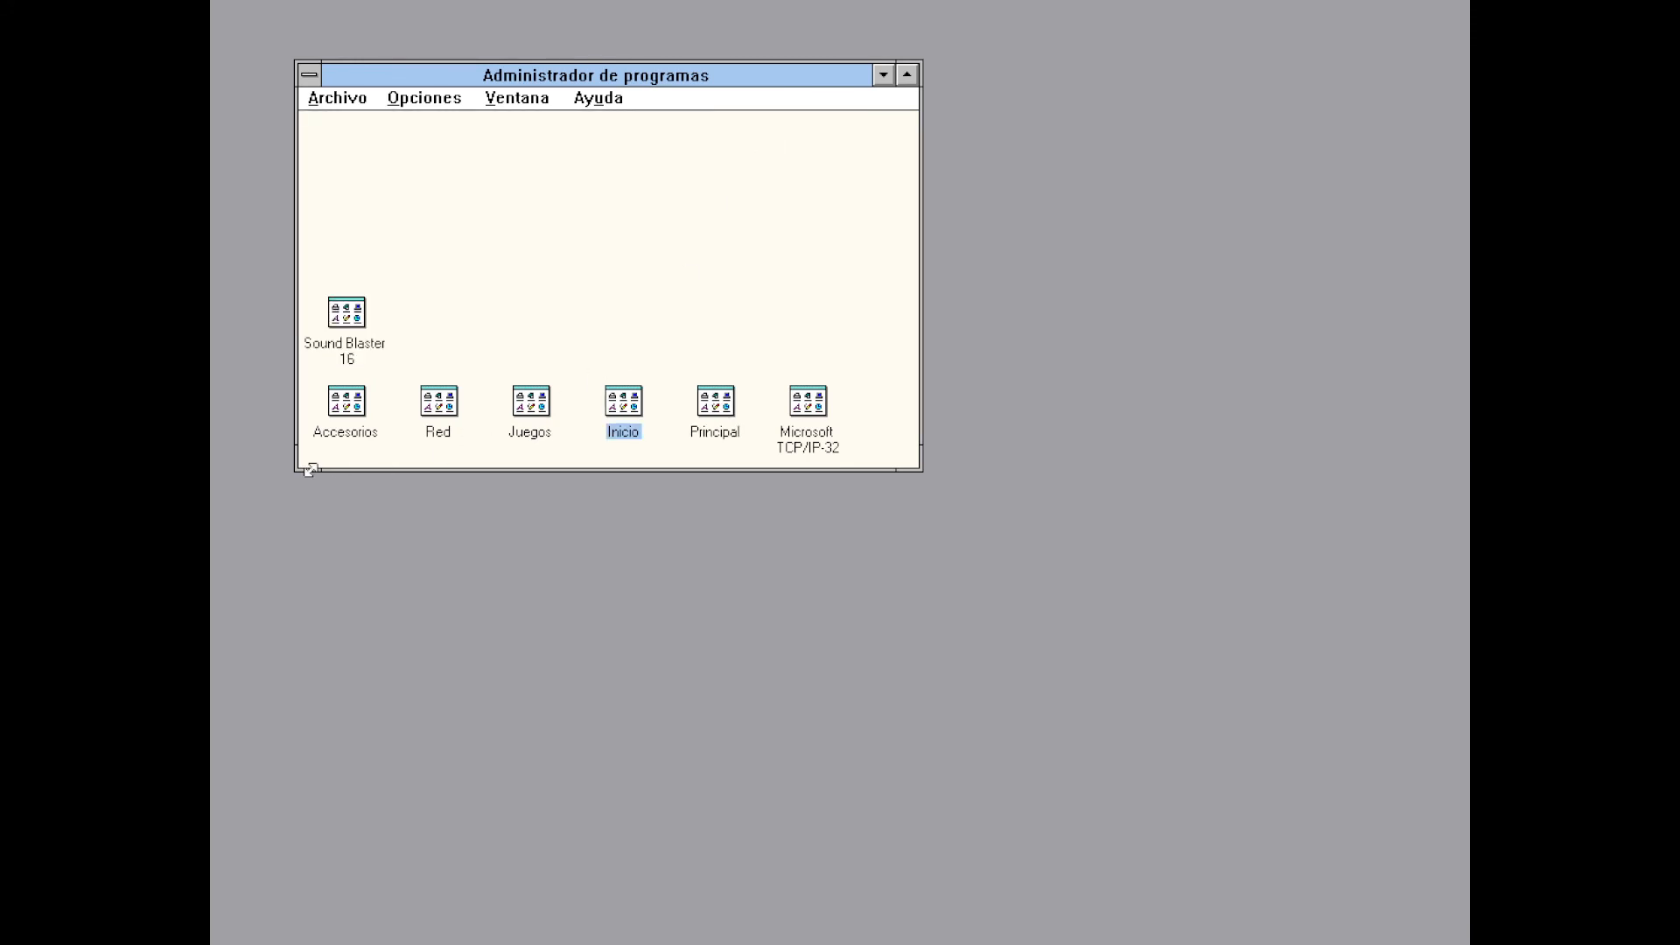
{"action": "double_click", "coordinate": [353, 418]}
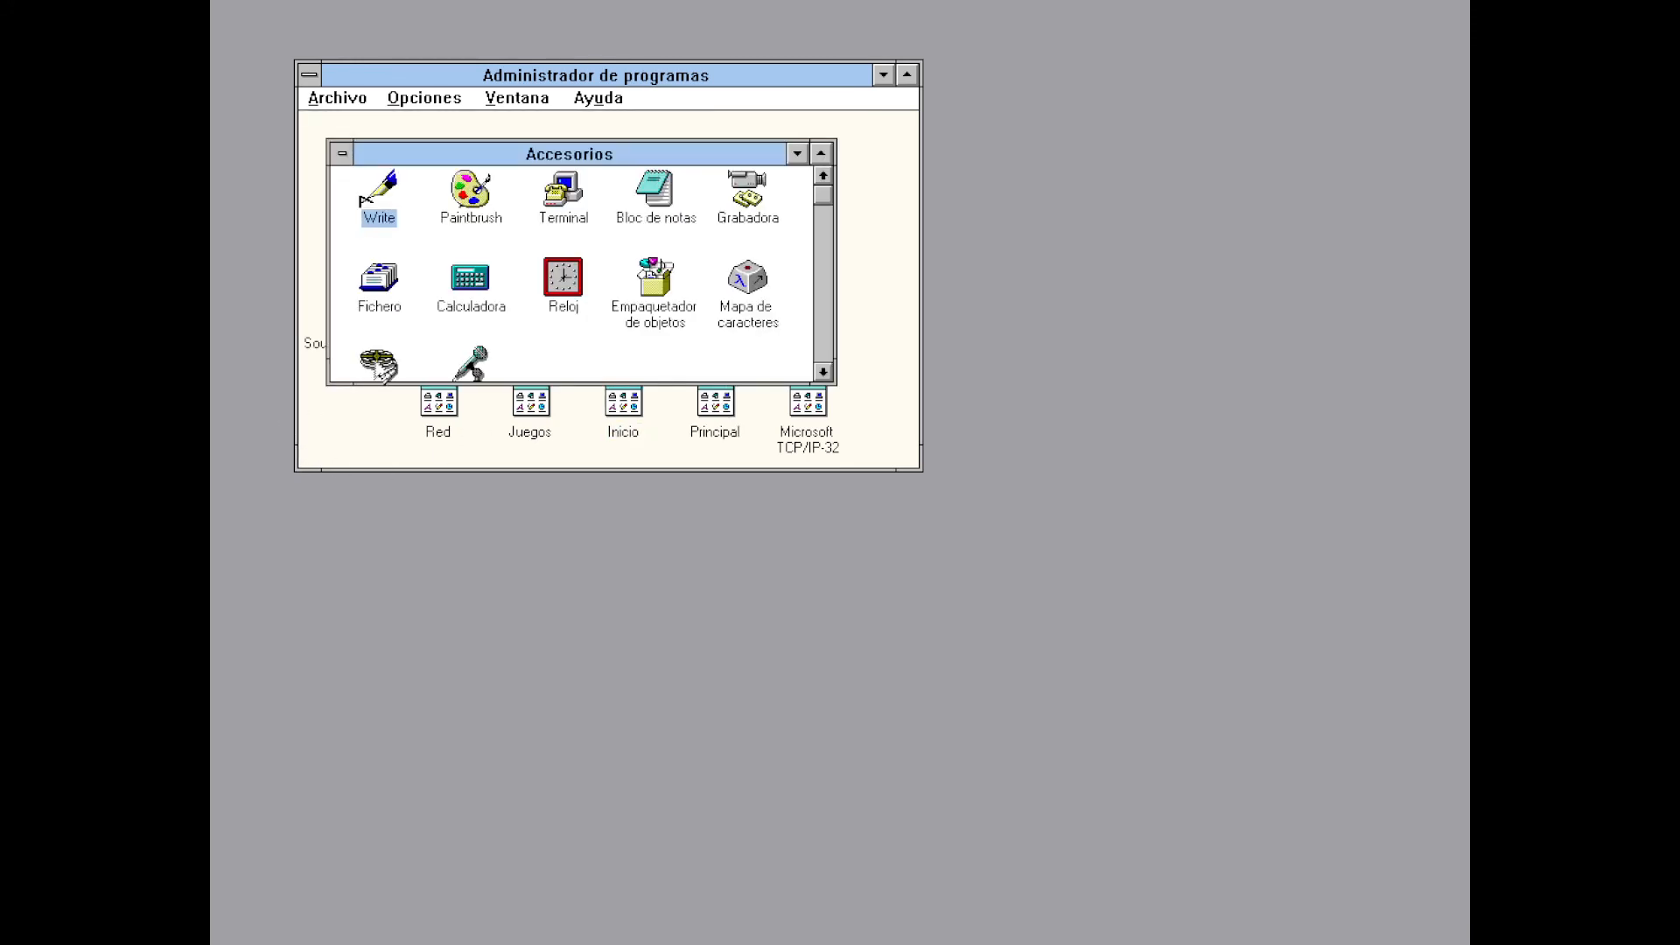
{"action": "left_click", "coordinate": [377, 363]}
{"action": "double_click", "coordinate": [378, 364]}
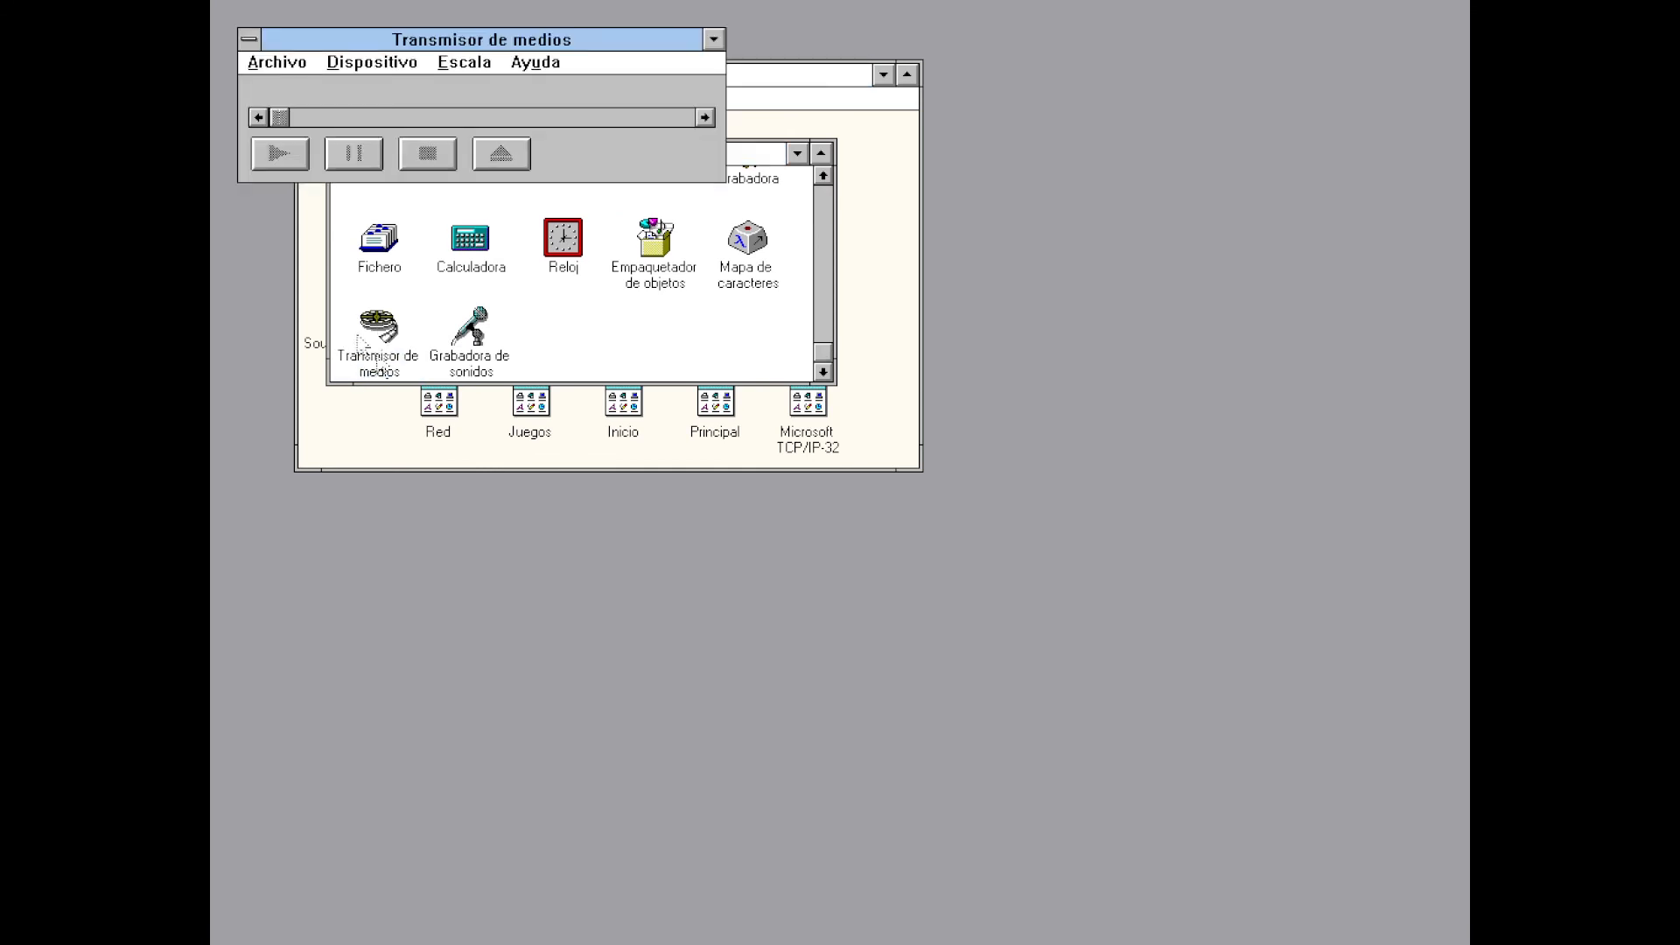
Open canyon.mid in the media player, filtering the file list to MIDI files
{"action": "left_click", "coordinate": [300, 63]}
{"action": "left_click", "coordinate": [303, 85]}
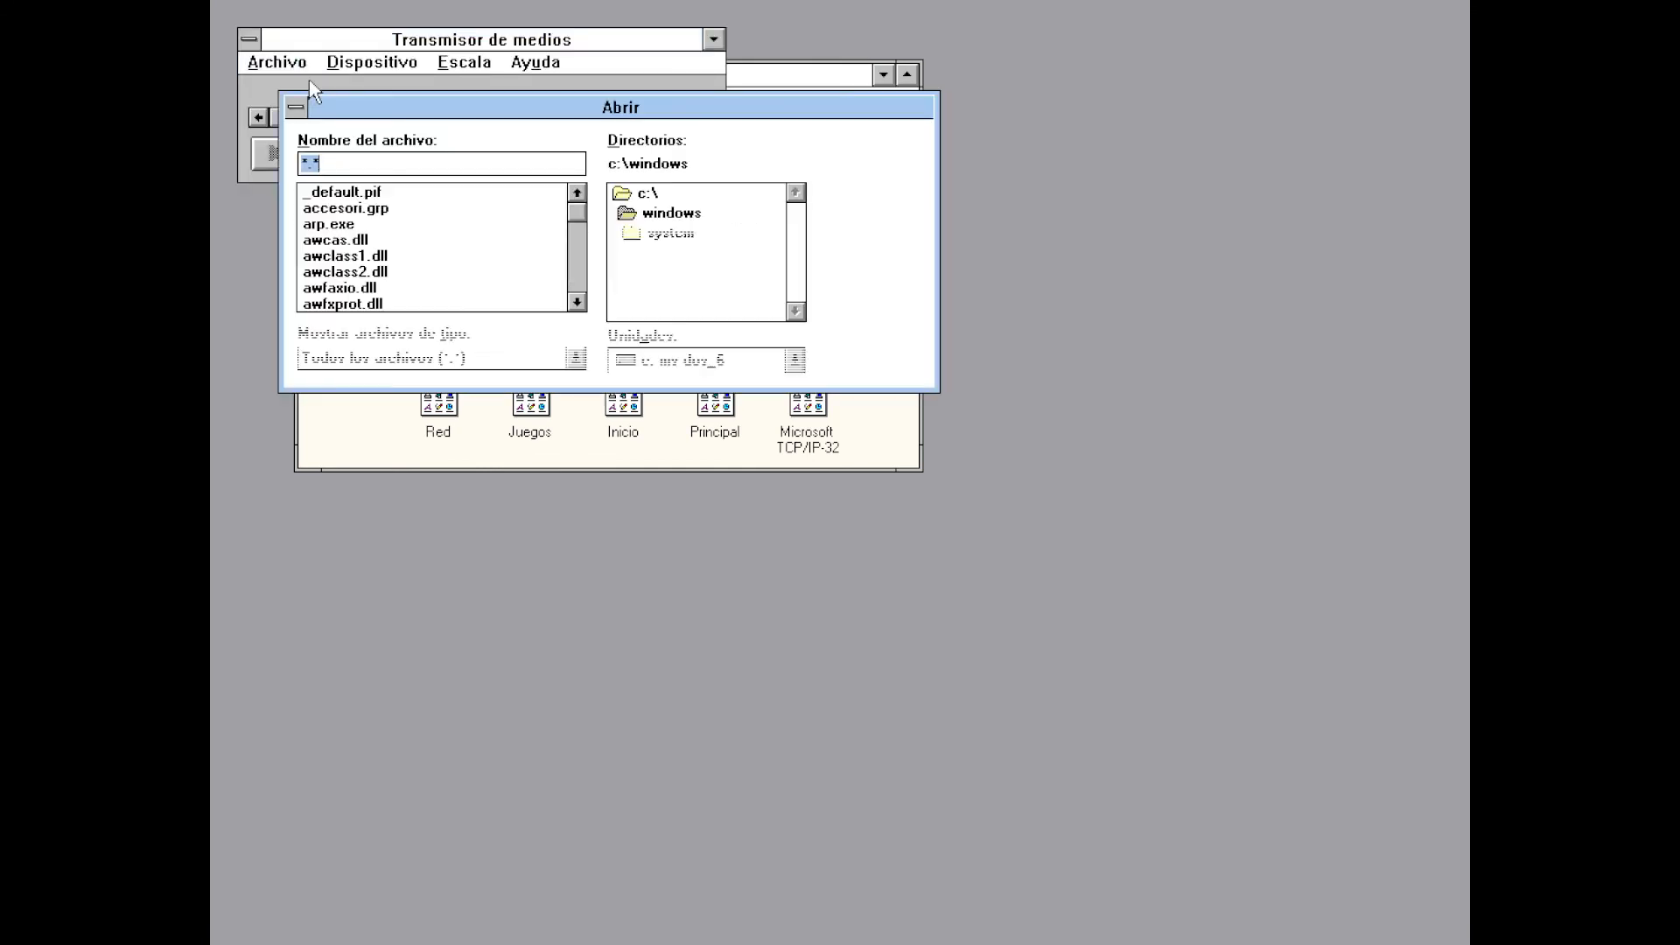
{"action": "left_click", "coordinate": [575, 358]}
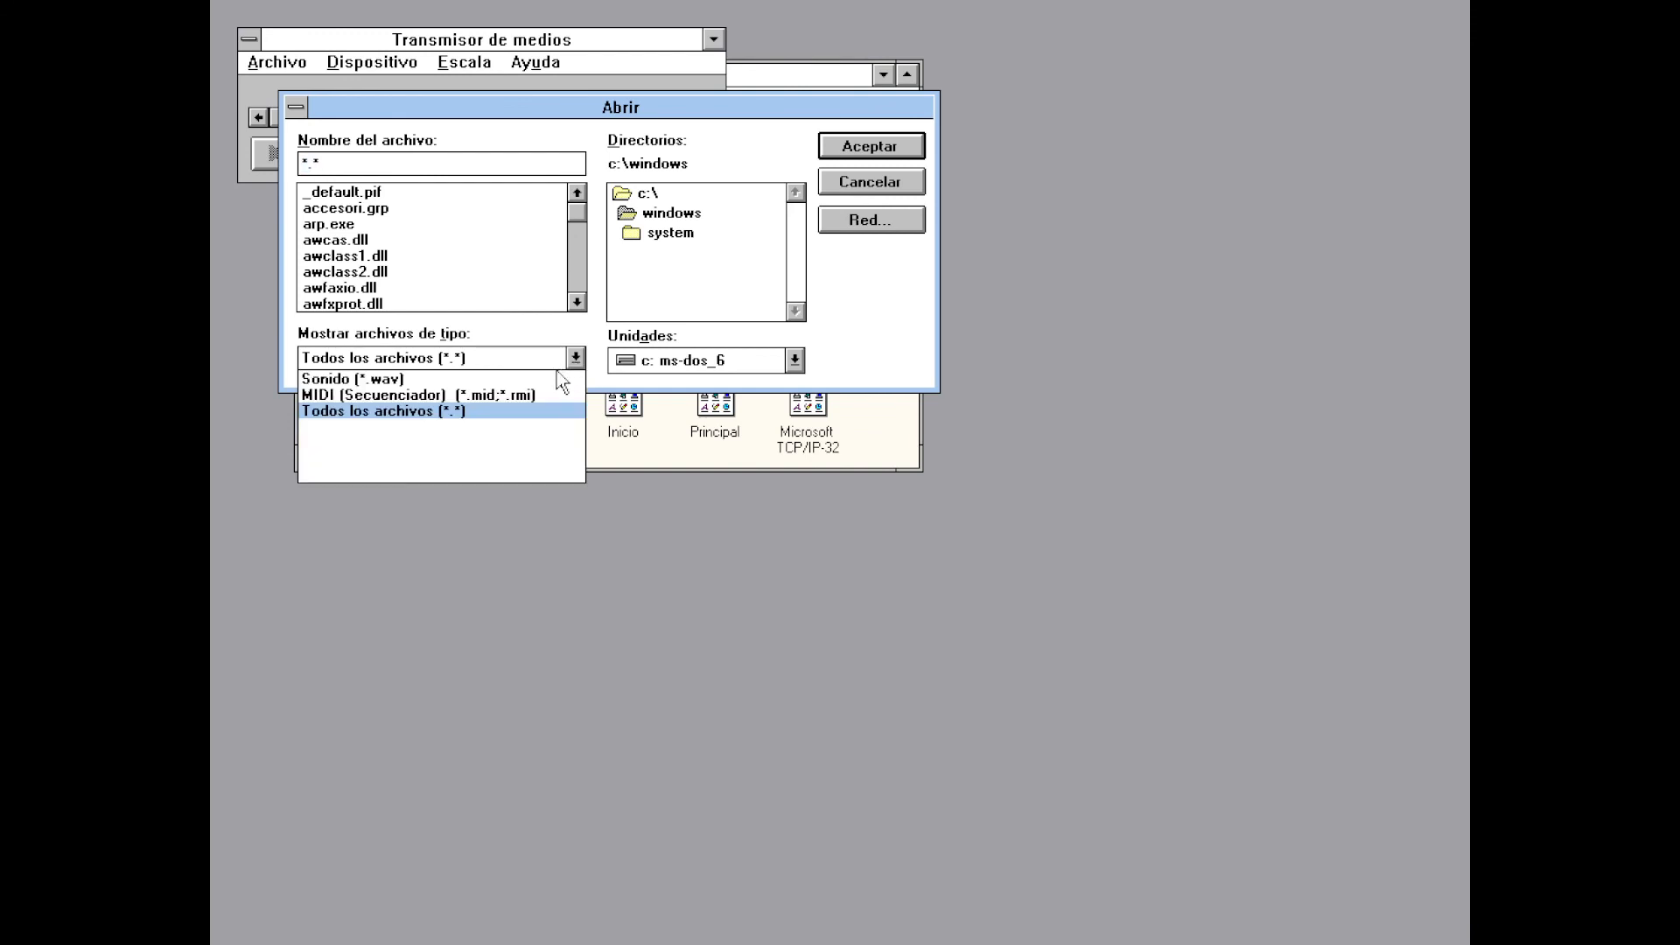
{"action": "left_click", "coordinate": [538, 395]}
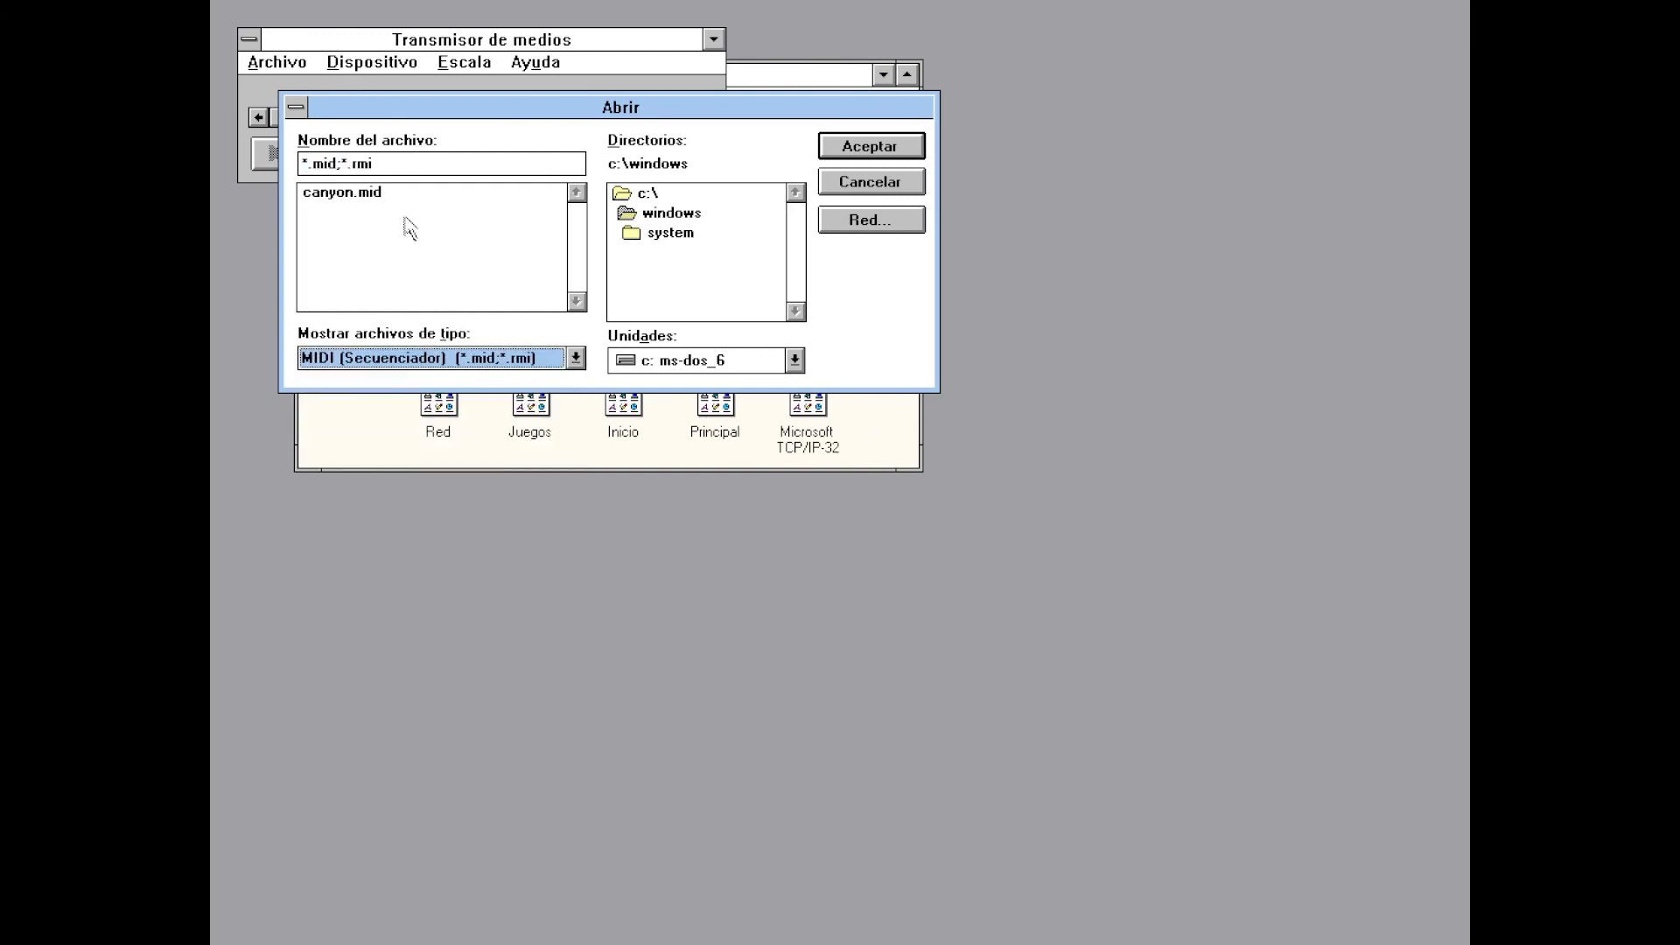
{"action": "double_click", "coordinate": [391, 193]}
Play canyon.mid, stop the playback, and exit the media player via Archivo > Salir
{"action": "left_click", "coordinate": [282, 164]}
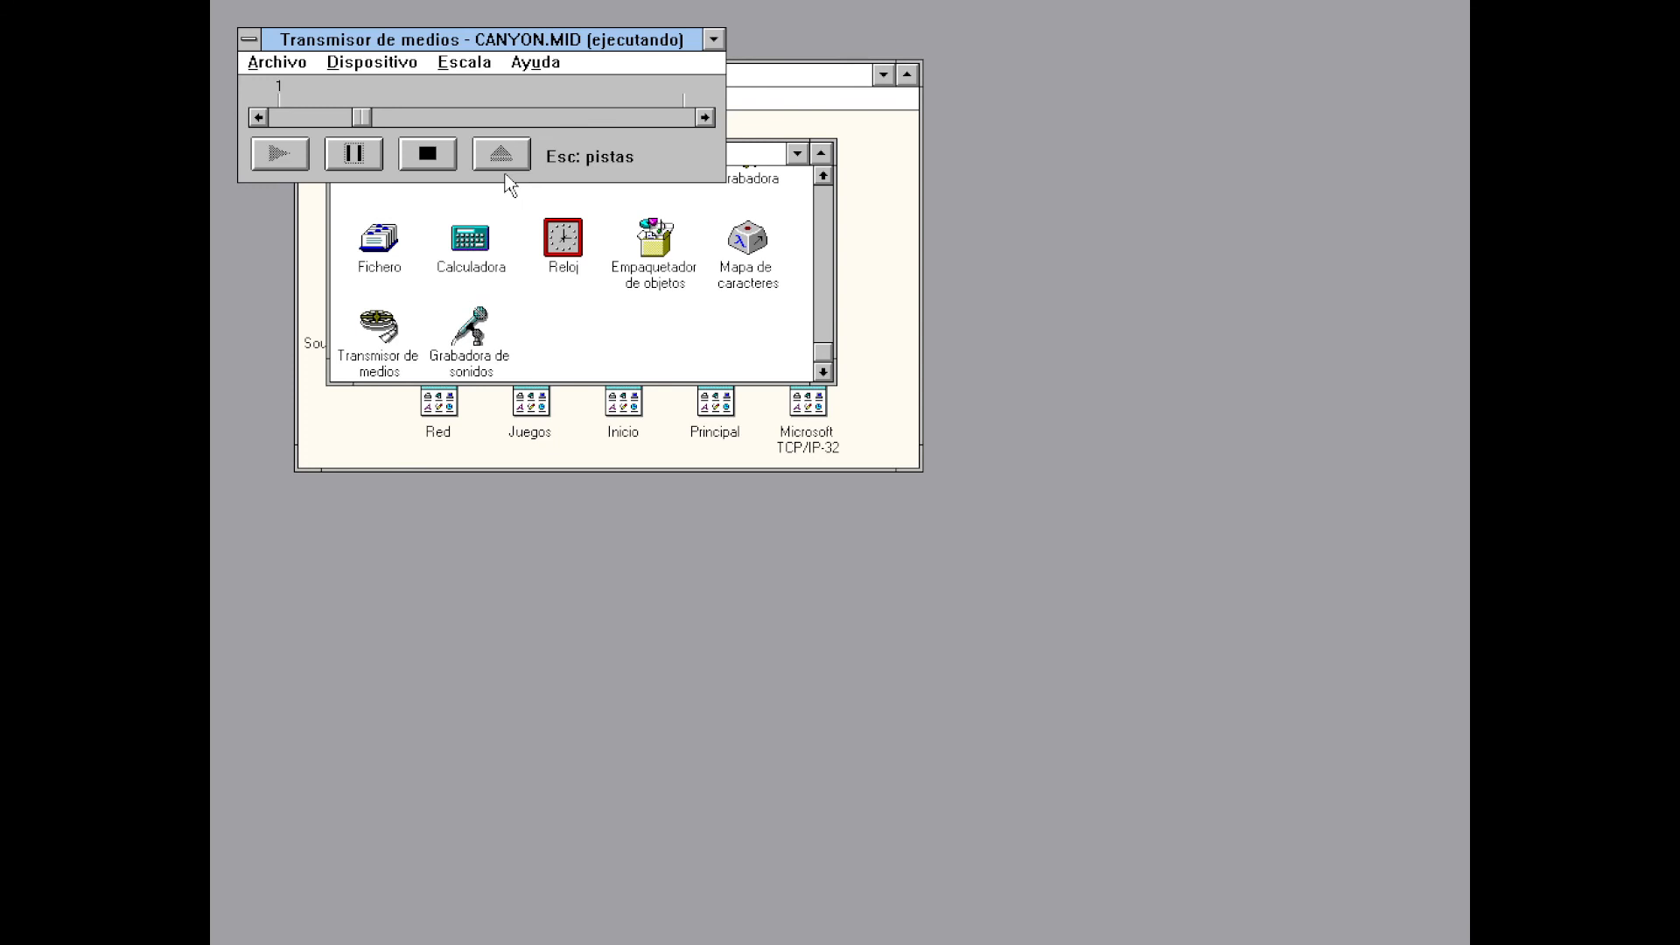
{"action": "left_click", "coordinate": [440, 158]}
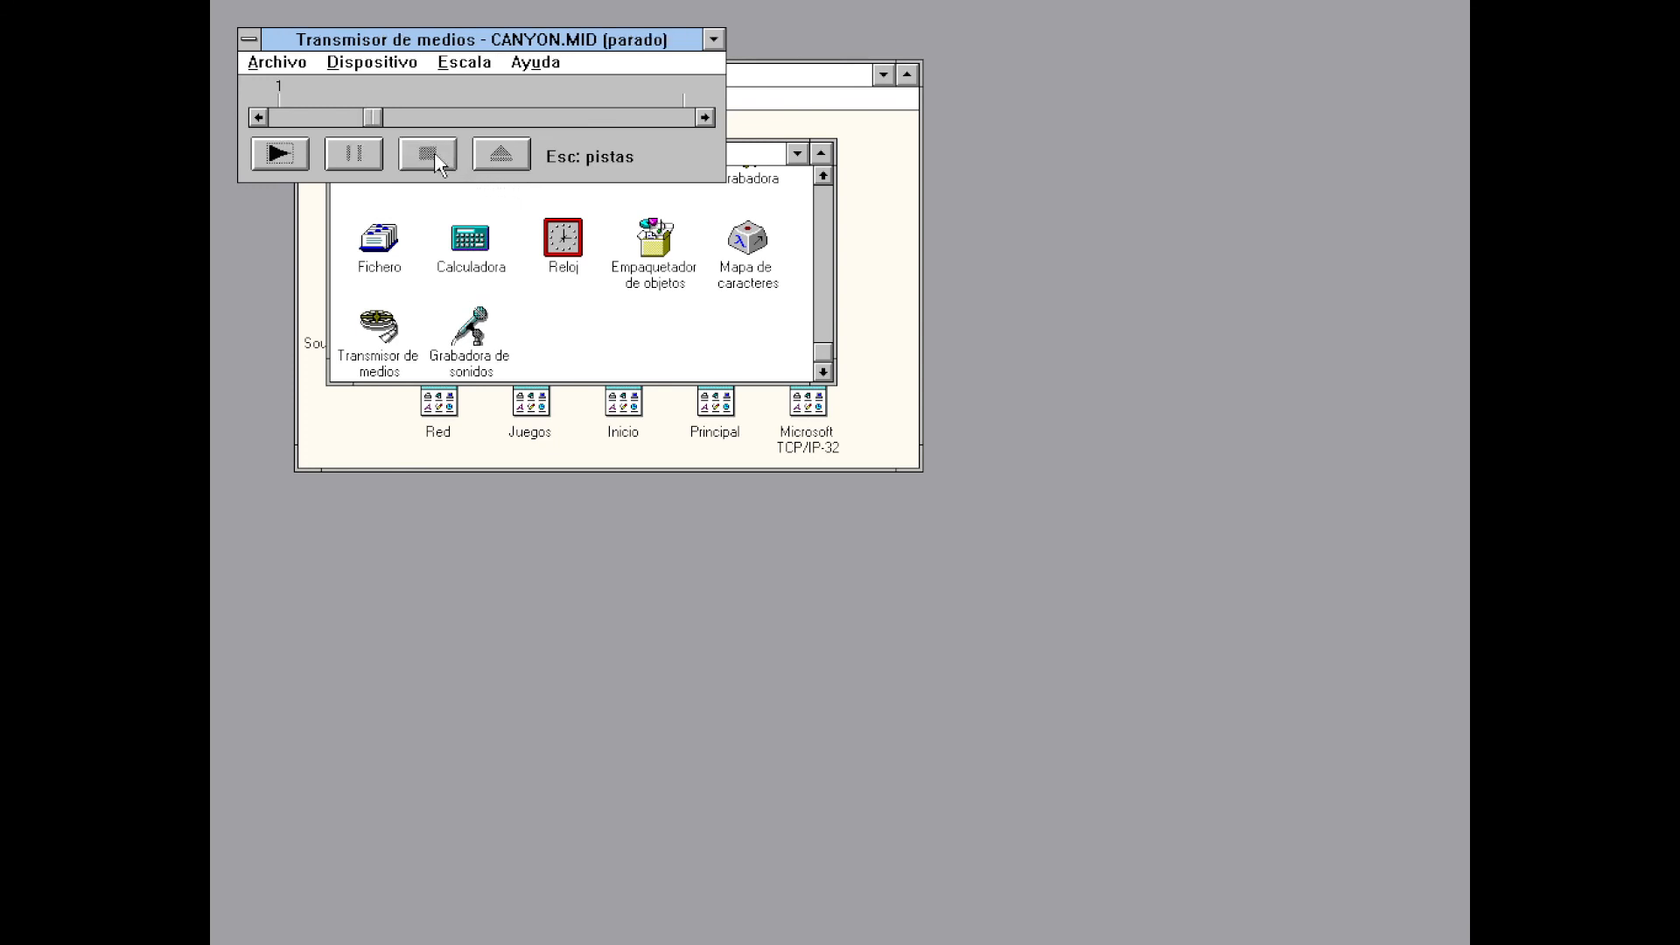
{"action": "left_click", "coordinate": [266, 67]}
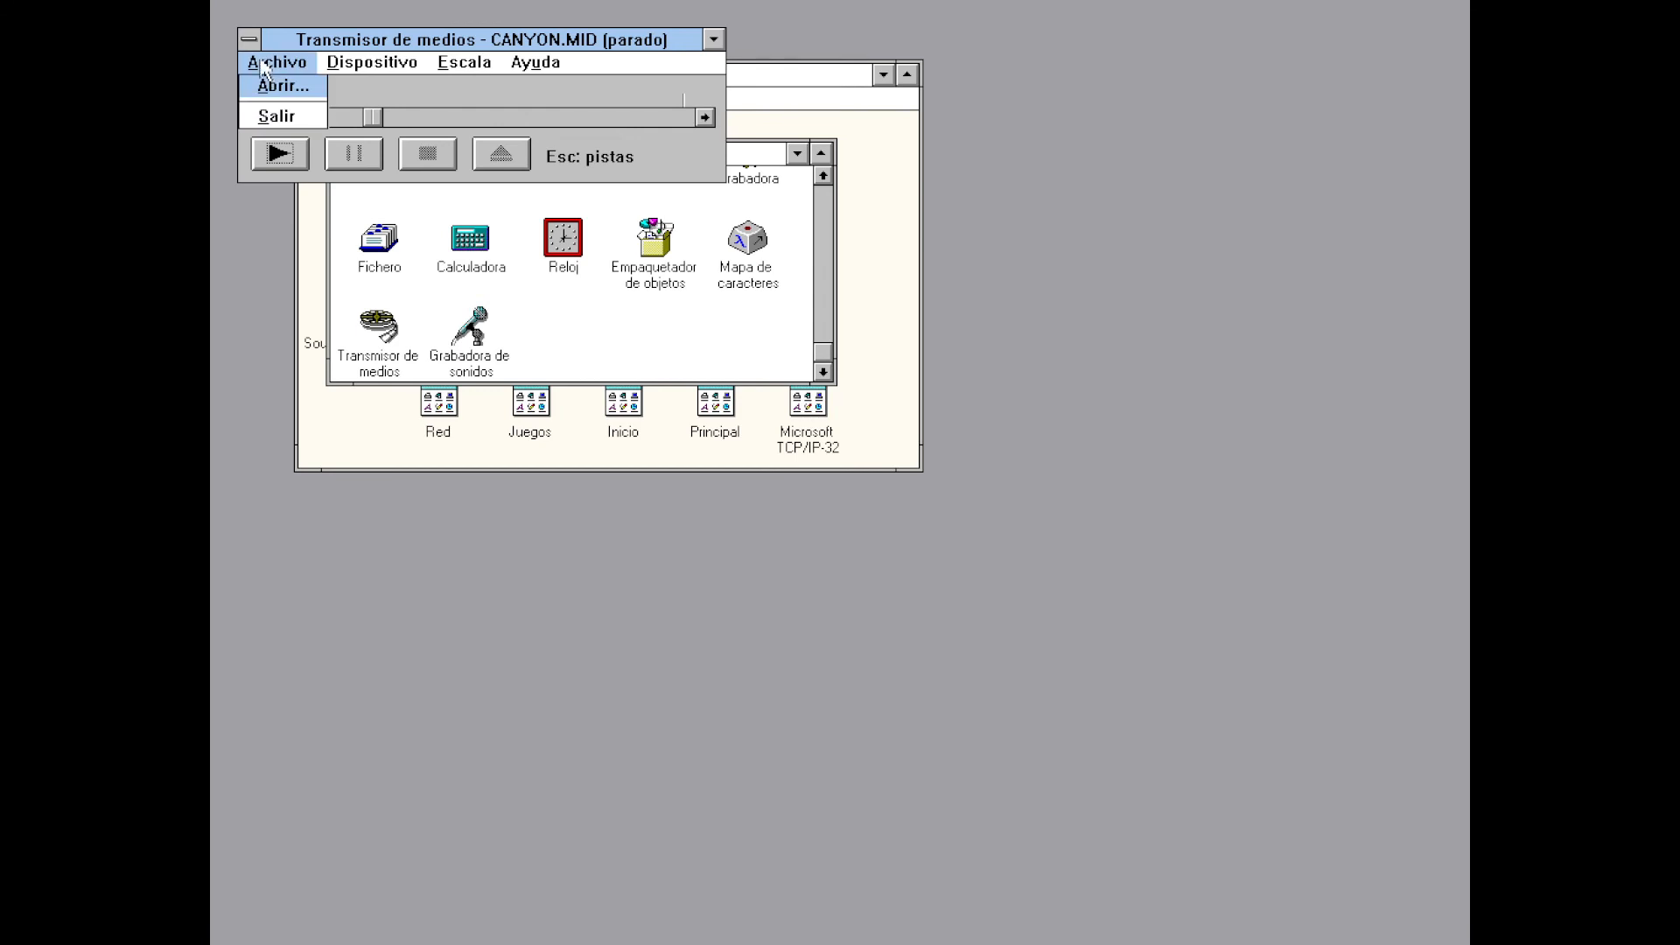
{"action": "left_click", "coordinate": [275, 116]}
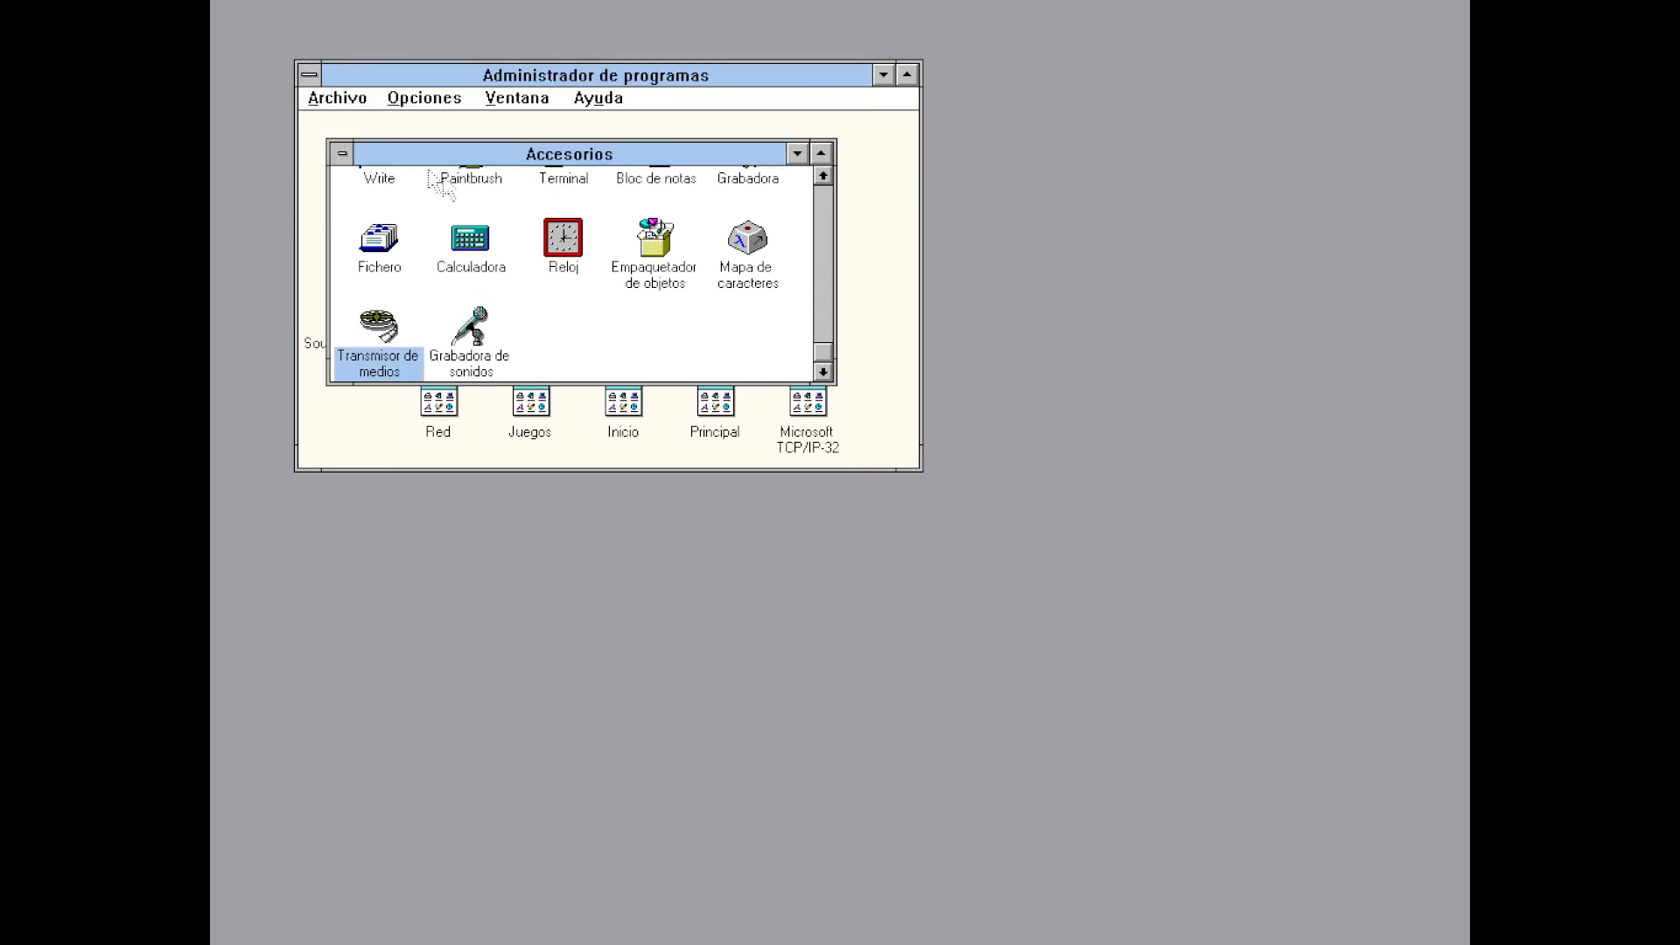
In a new Write document, type the note '¡Windows 3.11 para Trabajo en Grupo a color verdadero en español! Gracias por ver…' with the author's signature
{"action": "double_click", "coordinate": [378, 178]}
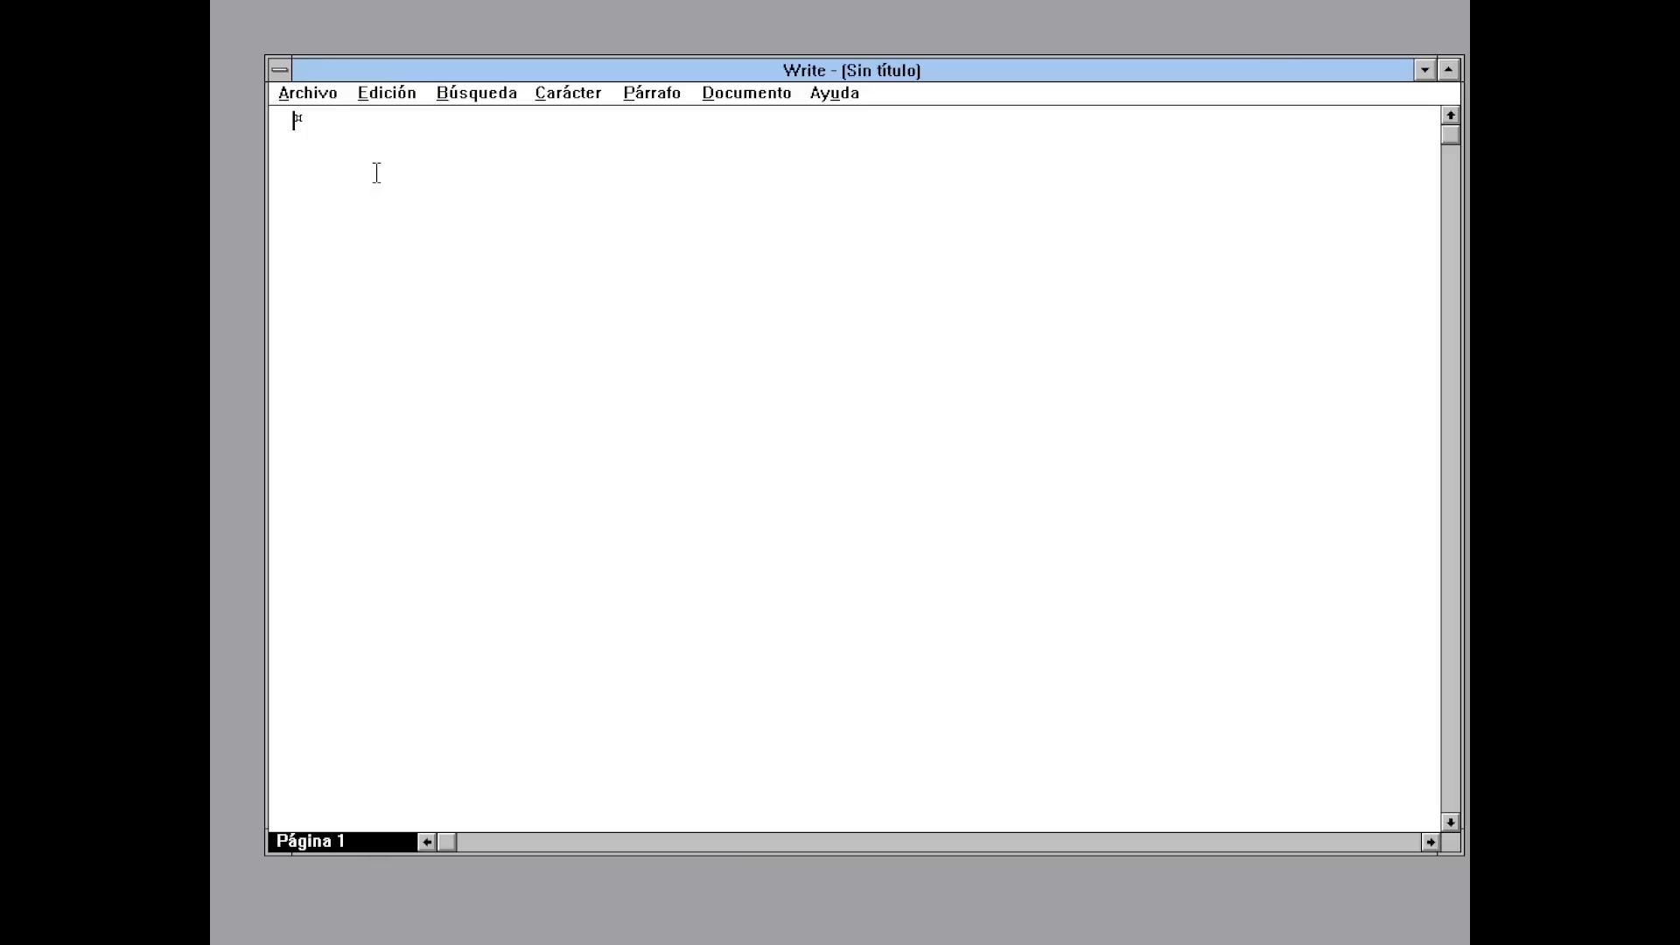
{"action": "type", "text": "¡Windows 3.11 para Trabajo en Grupo"}
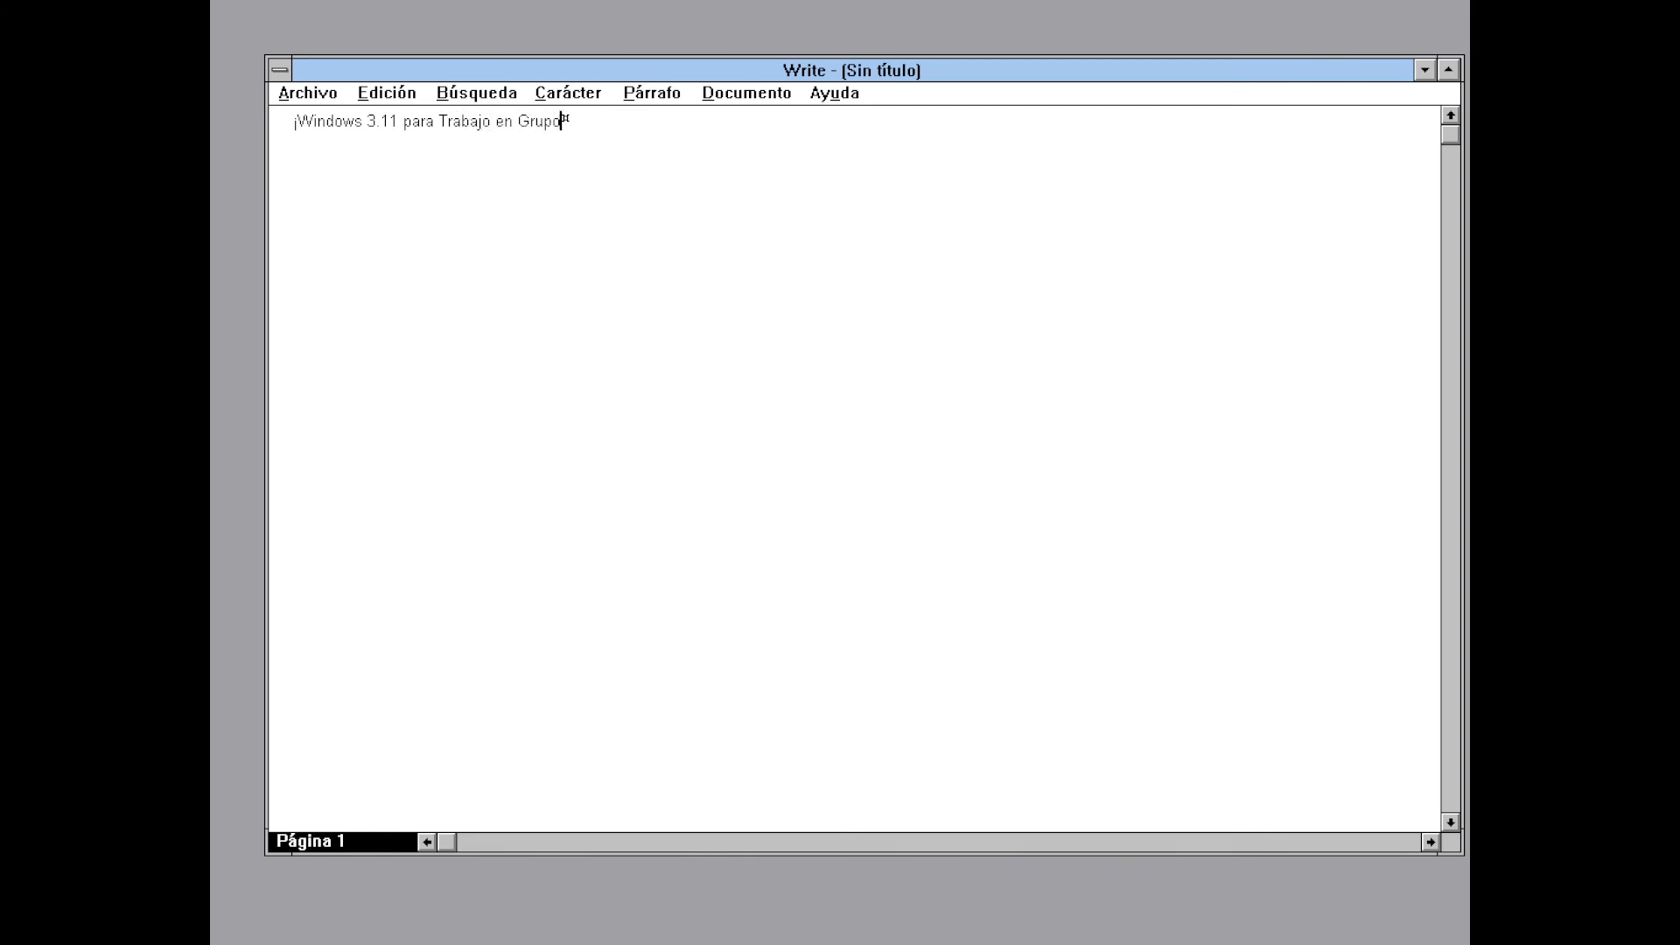
{"action": "type", "text": " a color verdadero en español! Gracias "}
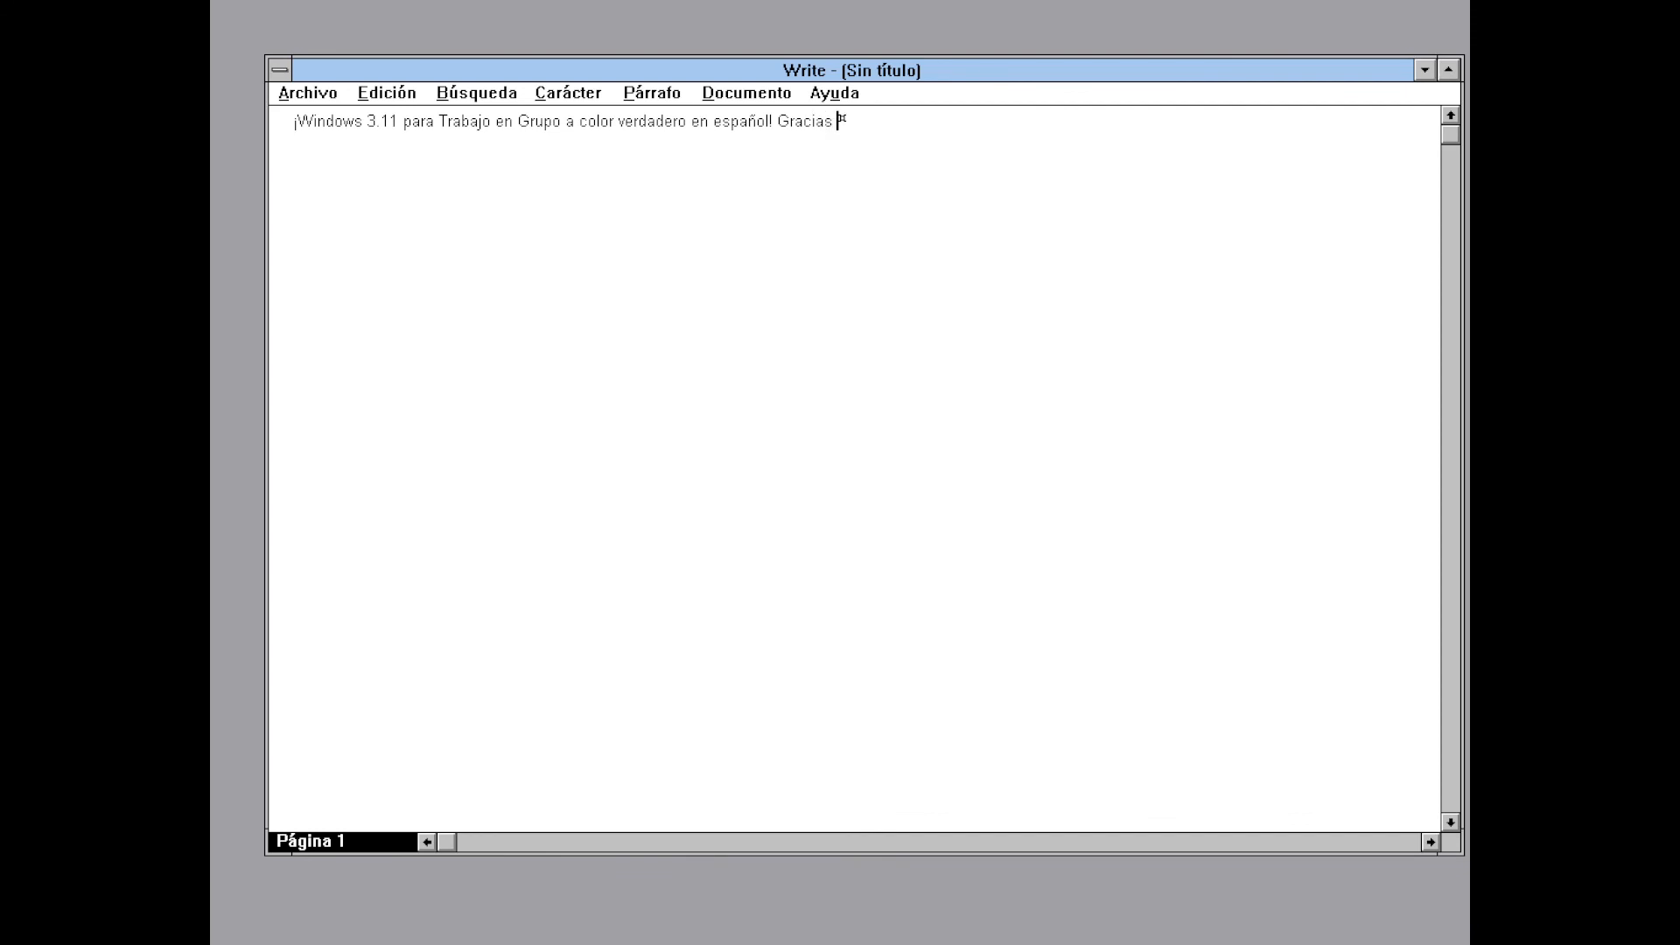
{"action": "type", "text": "por ver este video :D"}
{"action": "key", "text": "Return"}
{"action": "type", "text": "-VirtWin"}
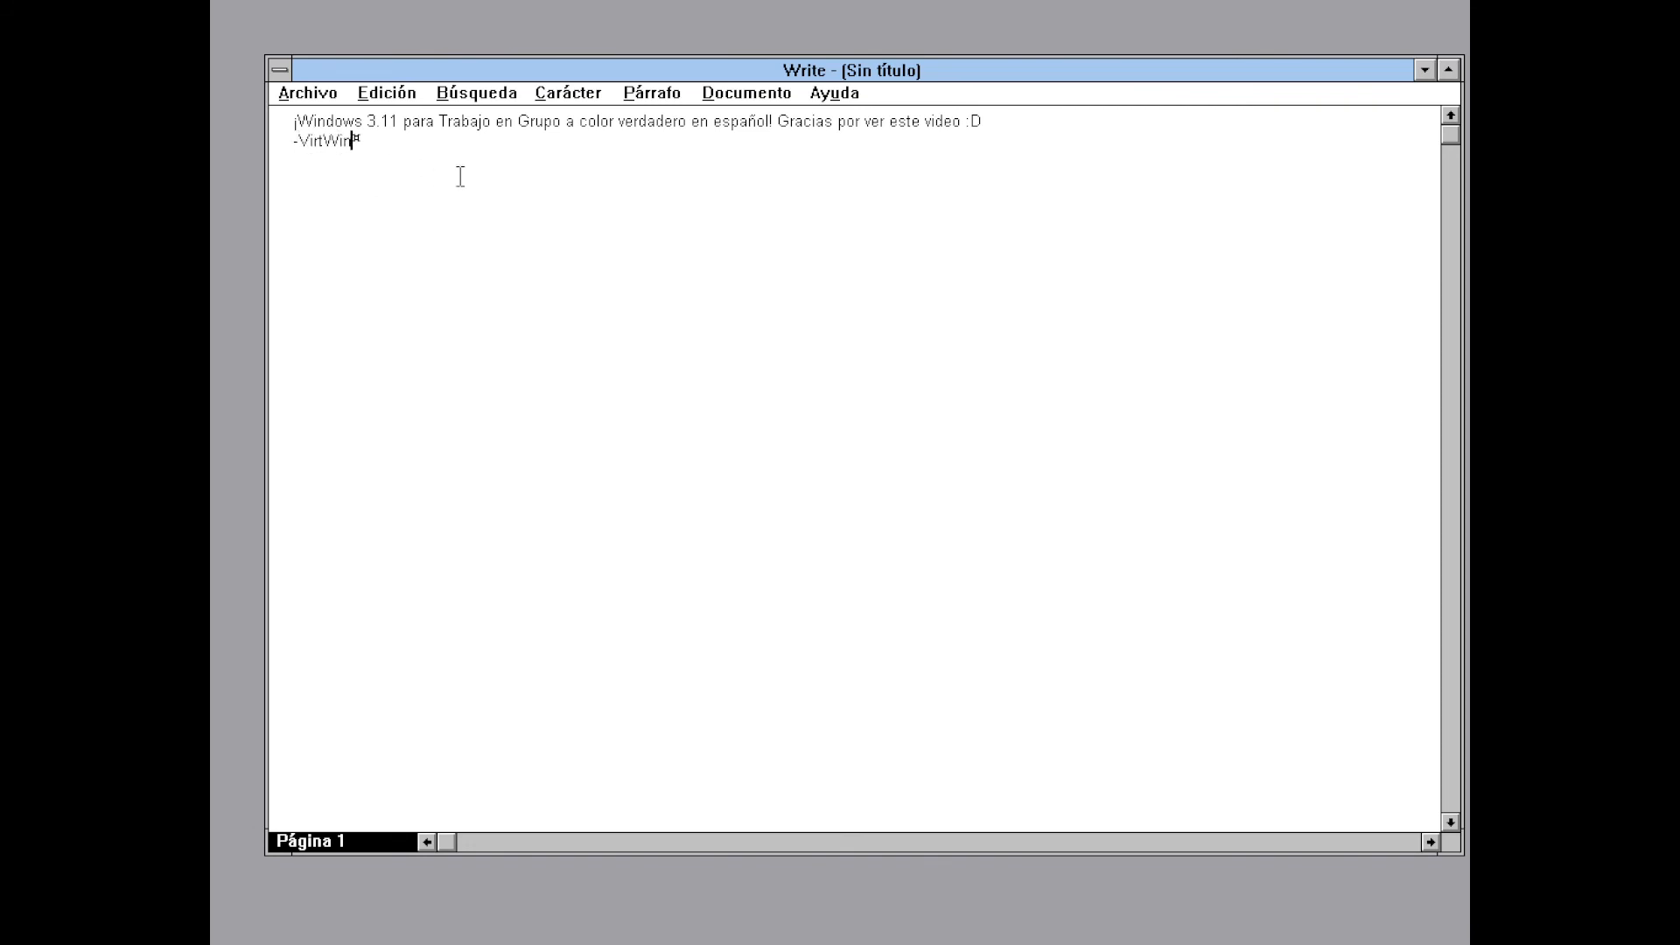
Maximize Write, enlarge the whole note's font twice with Carácter > Ampliar fuente, and add a blank line
{"action": "left_click", "coordinate": [1449, 71]}
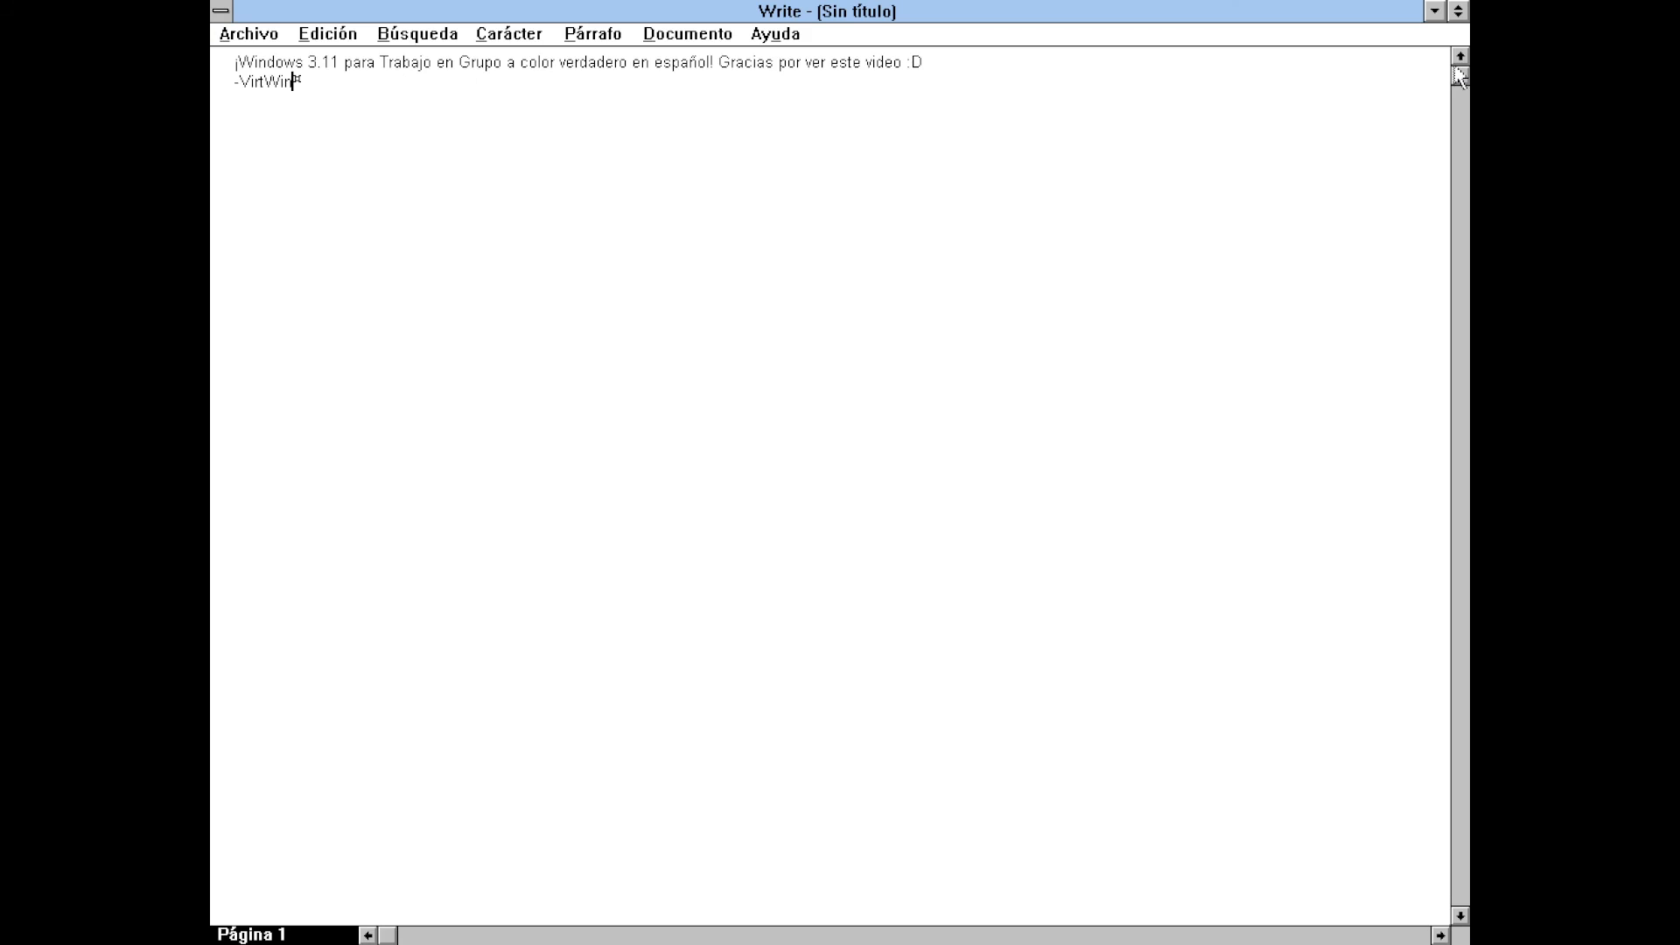
{"action": "key", "text": "shift+Up"}
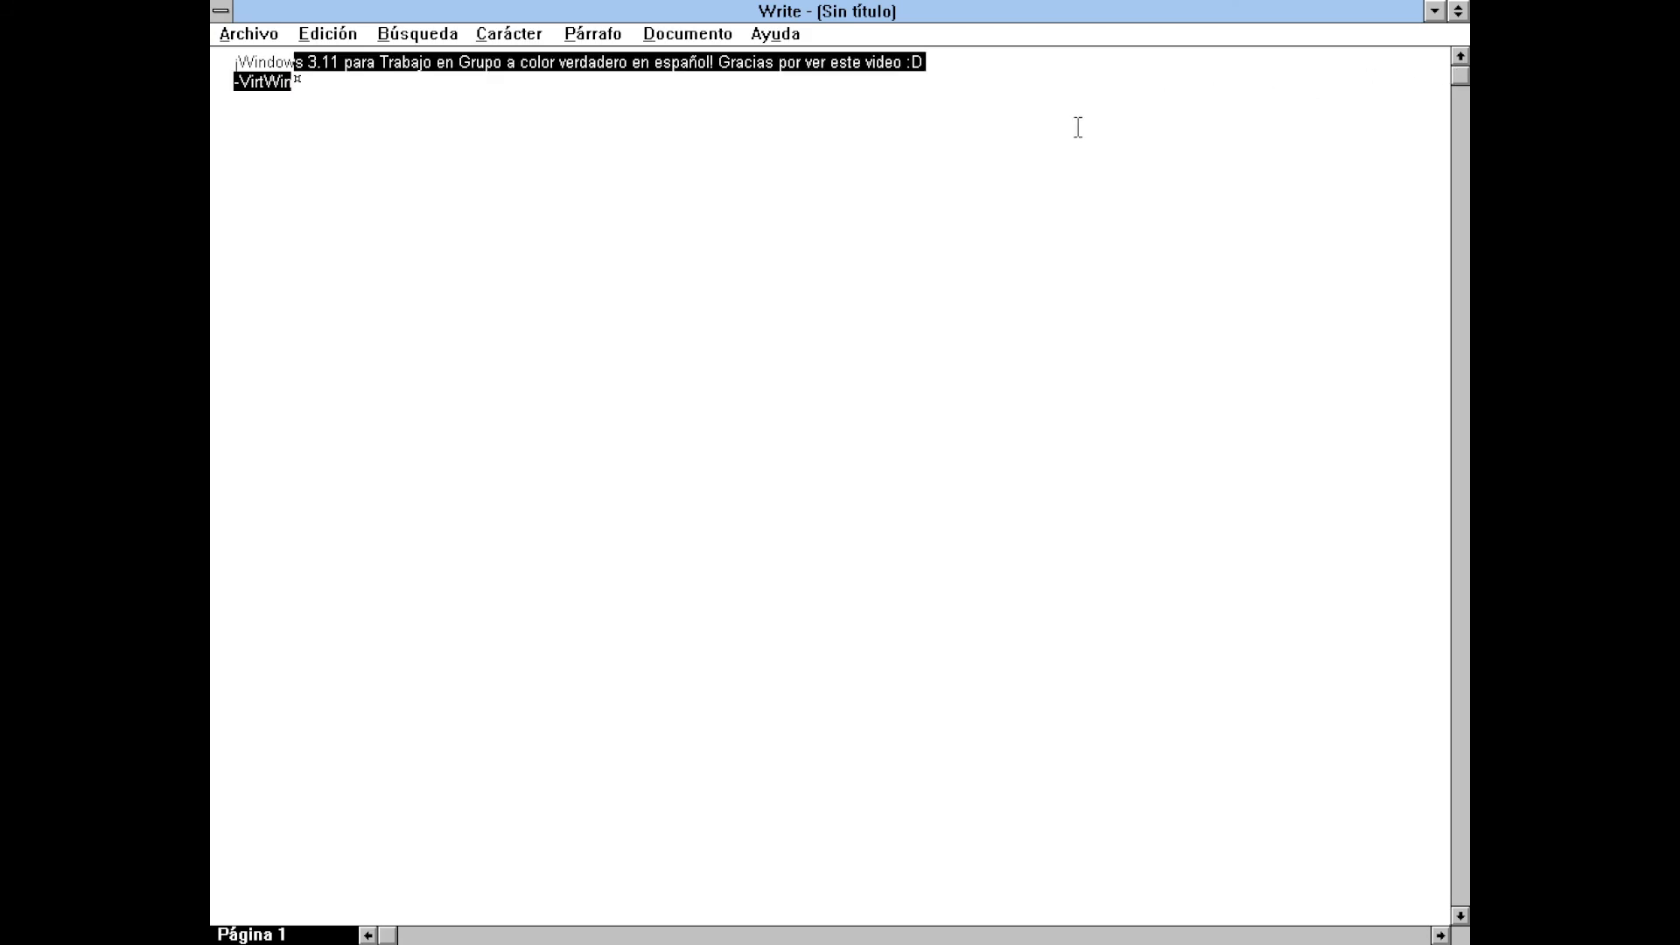
{"action": "key", "text": "shift+Home"}
{"action": "left_click", "coordinate": [487, 35]}
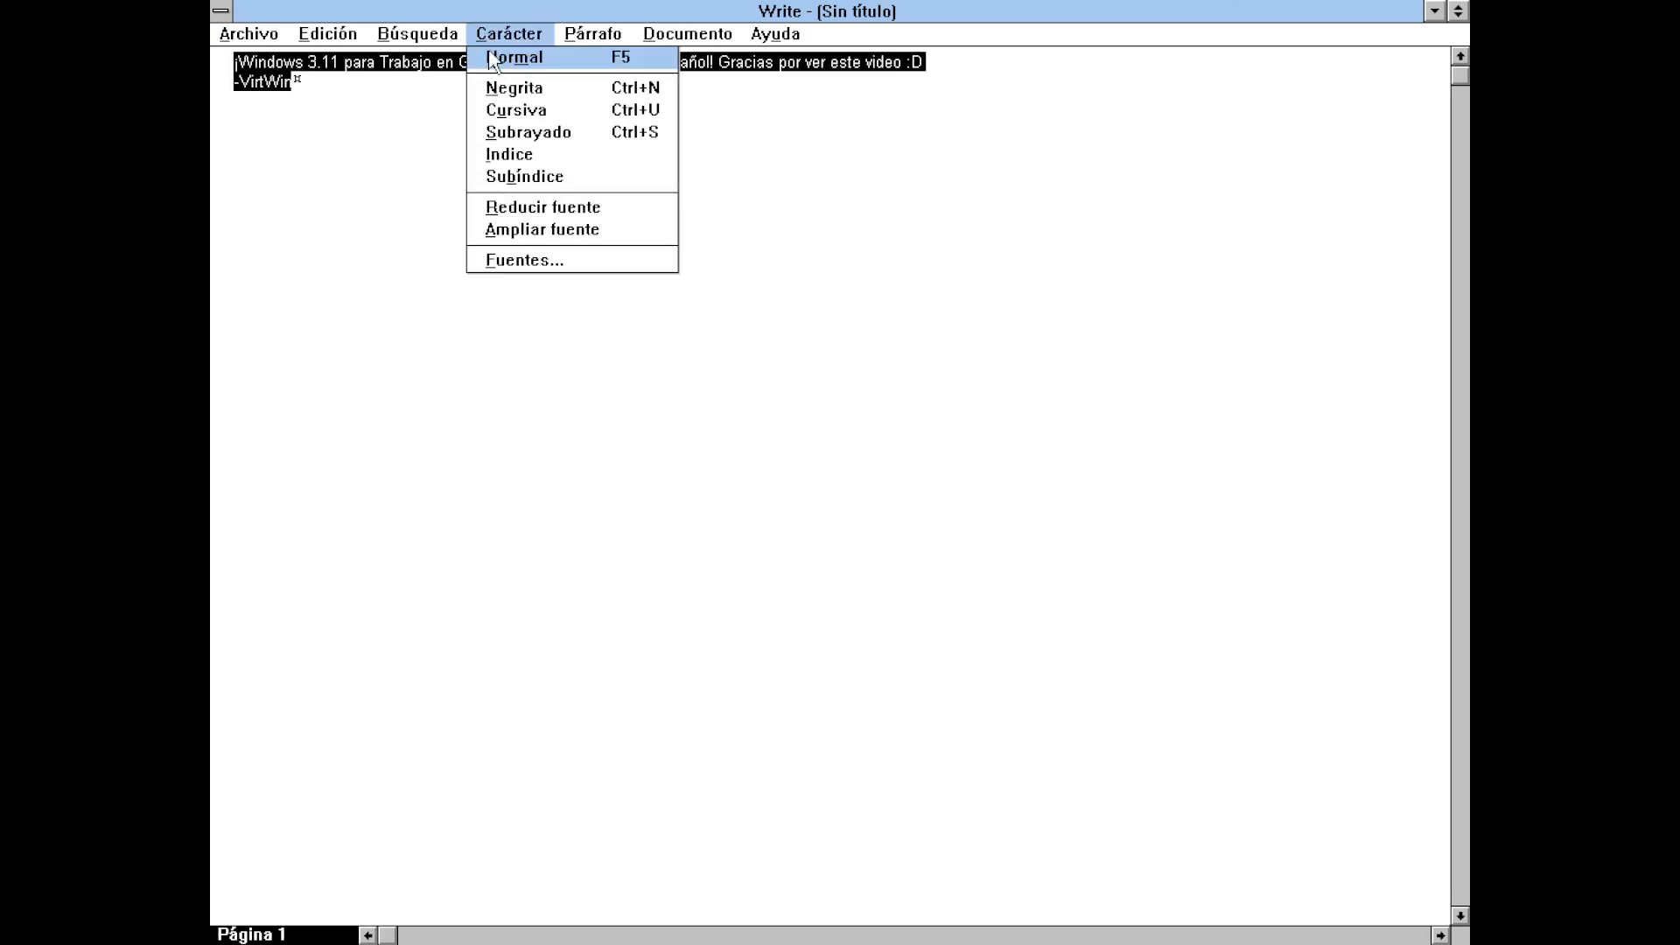
{"action": "left_click", "coordinate": [509, 229]}
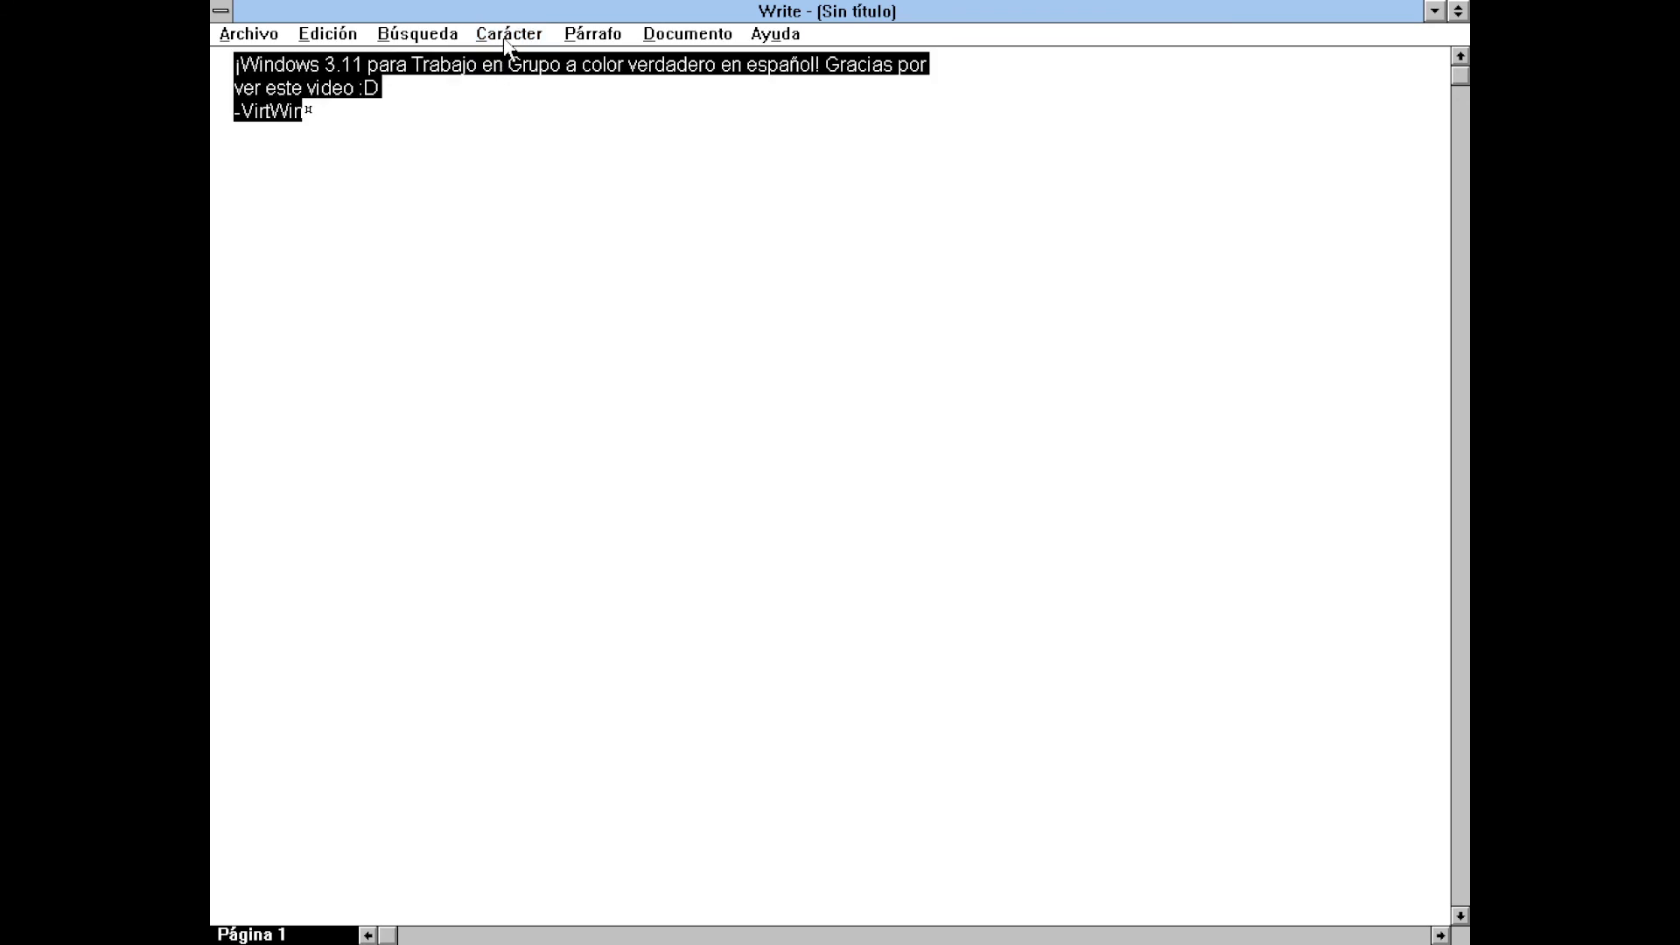
{"action": "left_click", "coordinate": [507, 35]}
{"action": "left_click", "coordinate": [508, 229]}
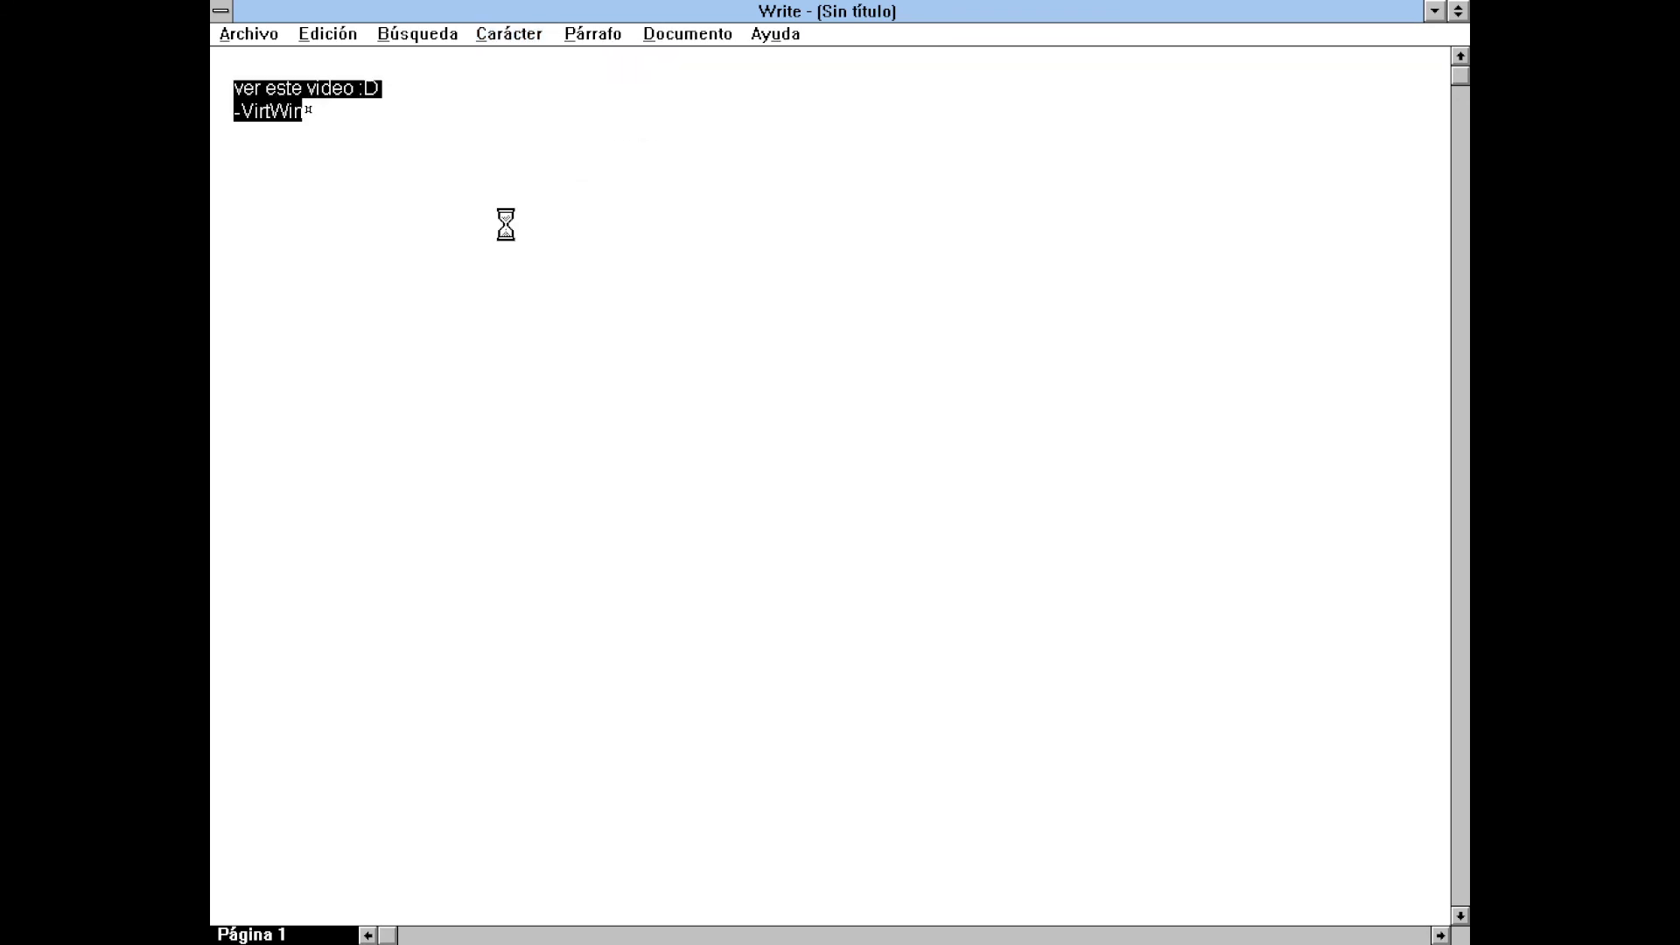
{"action": "left_click", "coordinate": [473, 188]}
{"action": "key", "text": "Return"}
{"action": "key", "text": "Return"}
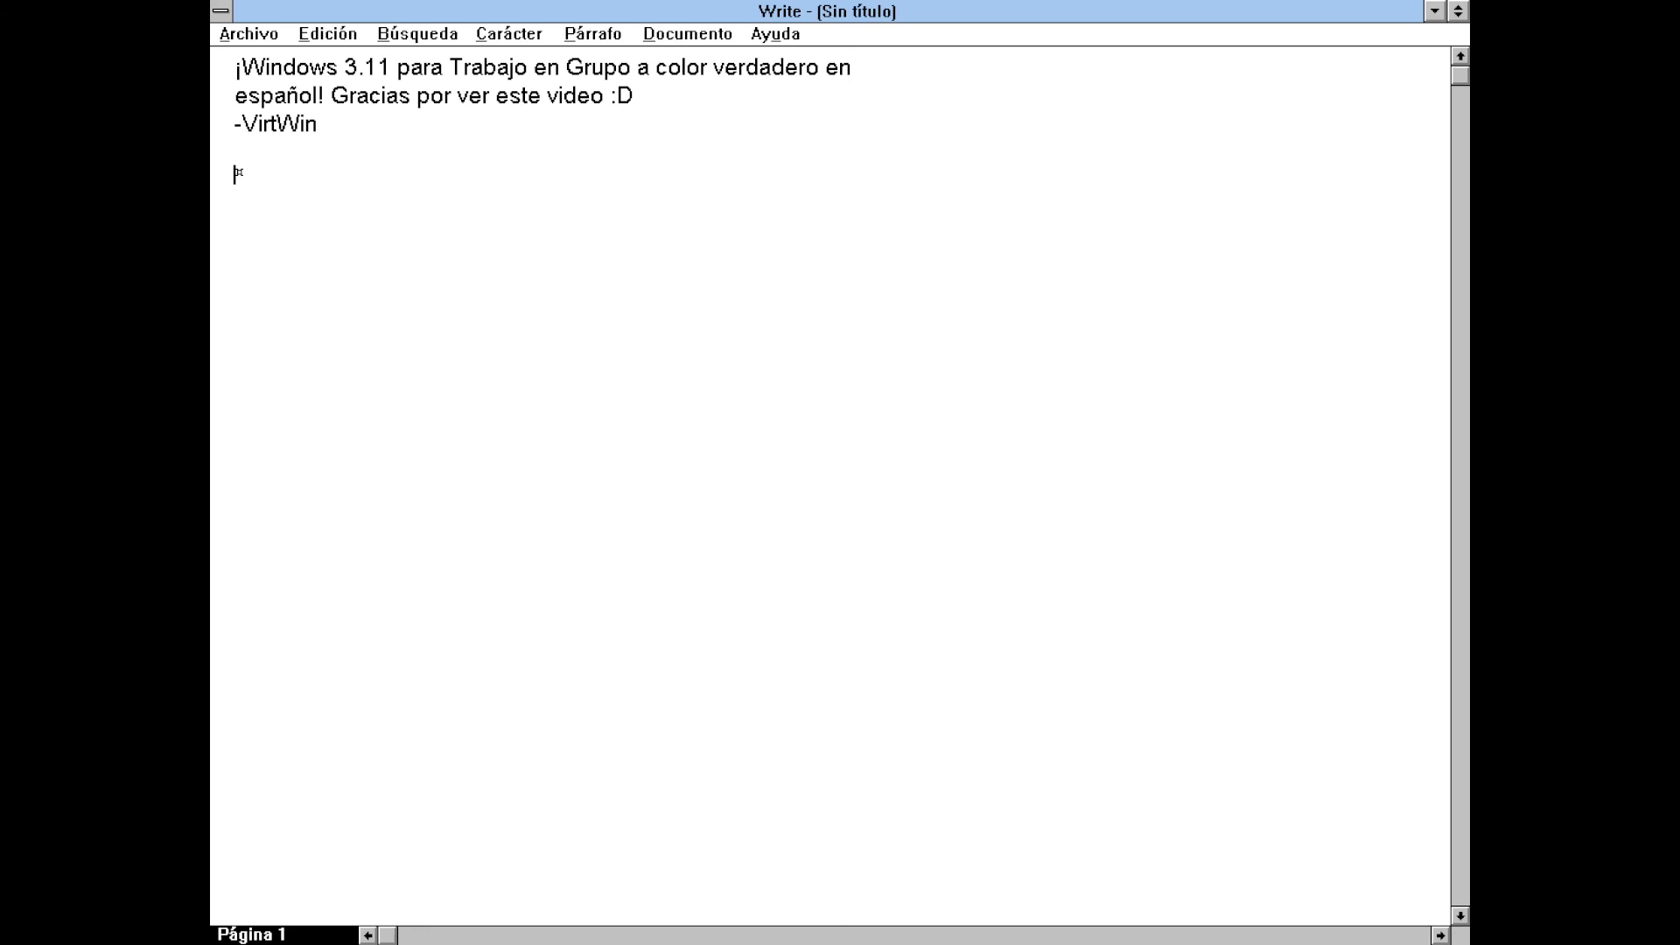